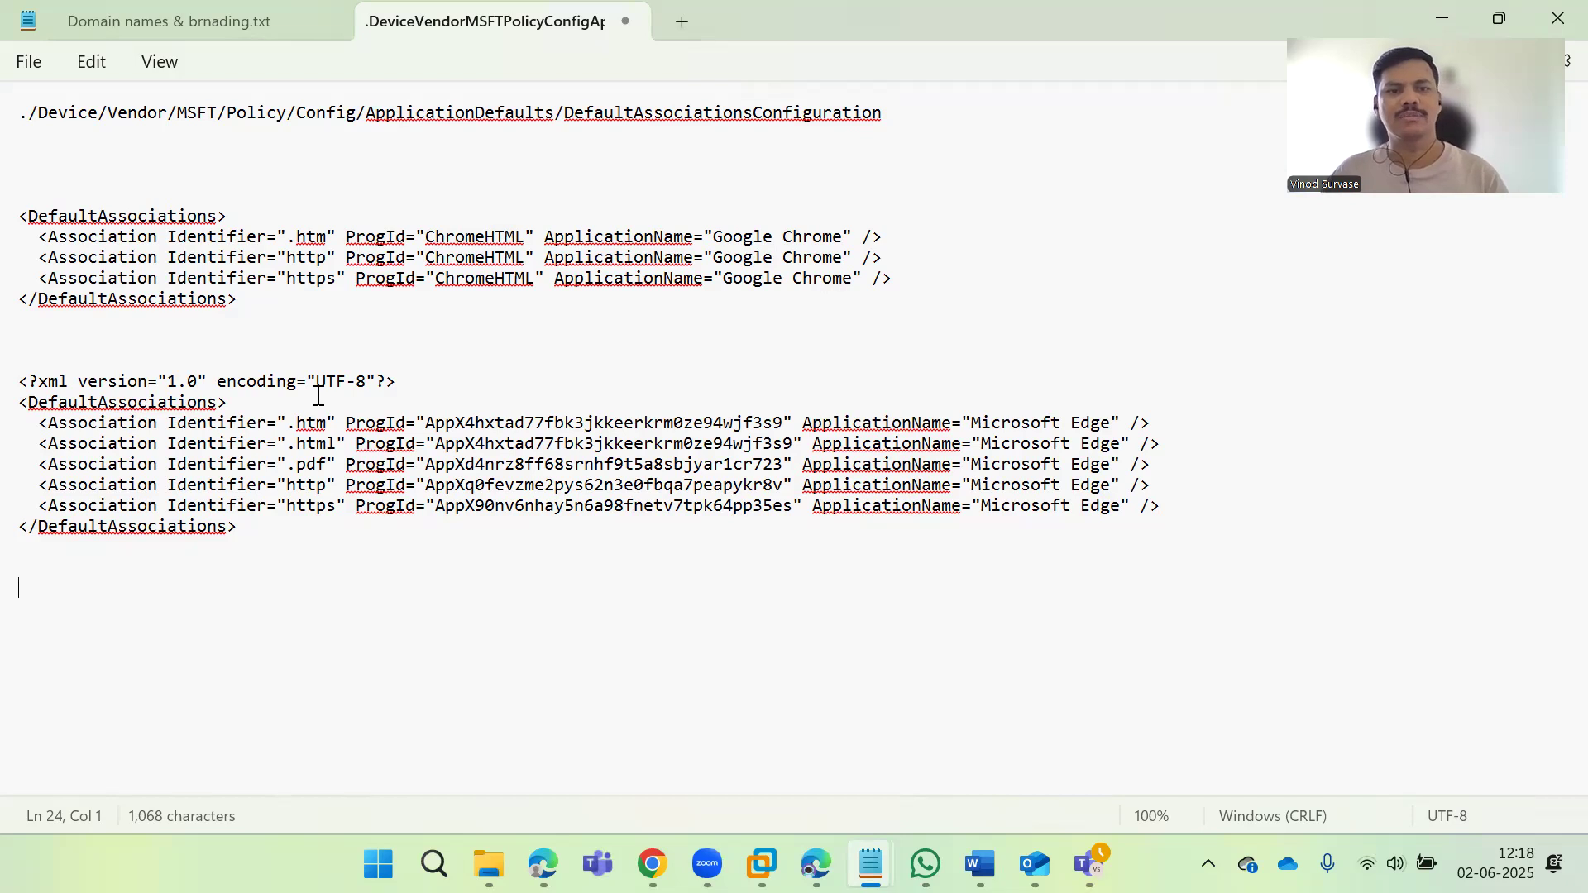
Step: Examine the DefaultAssociations XML blocks for Google Chrome and Microsoft Edge in the notes file
left_click_drag(239, 299, 14, 215)
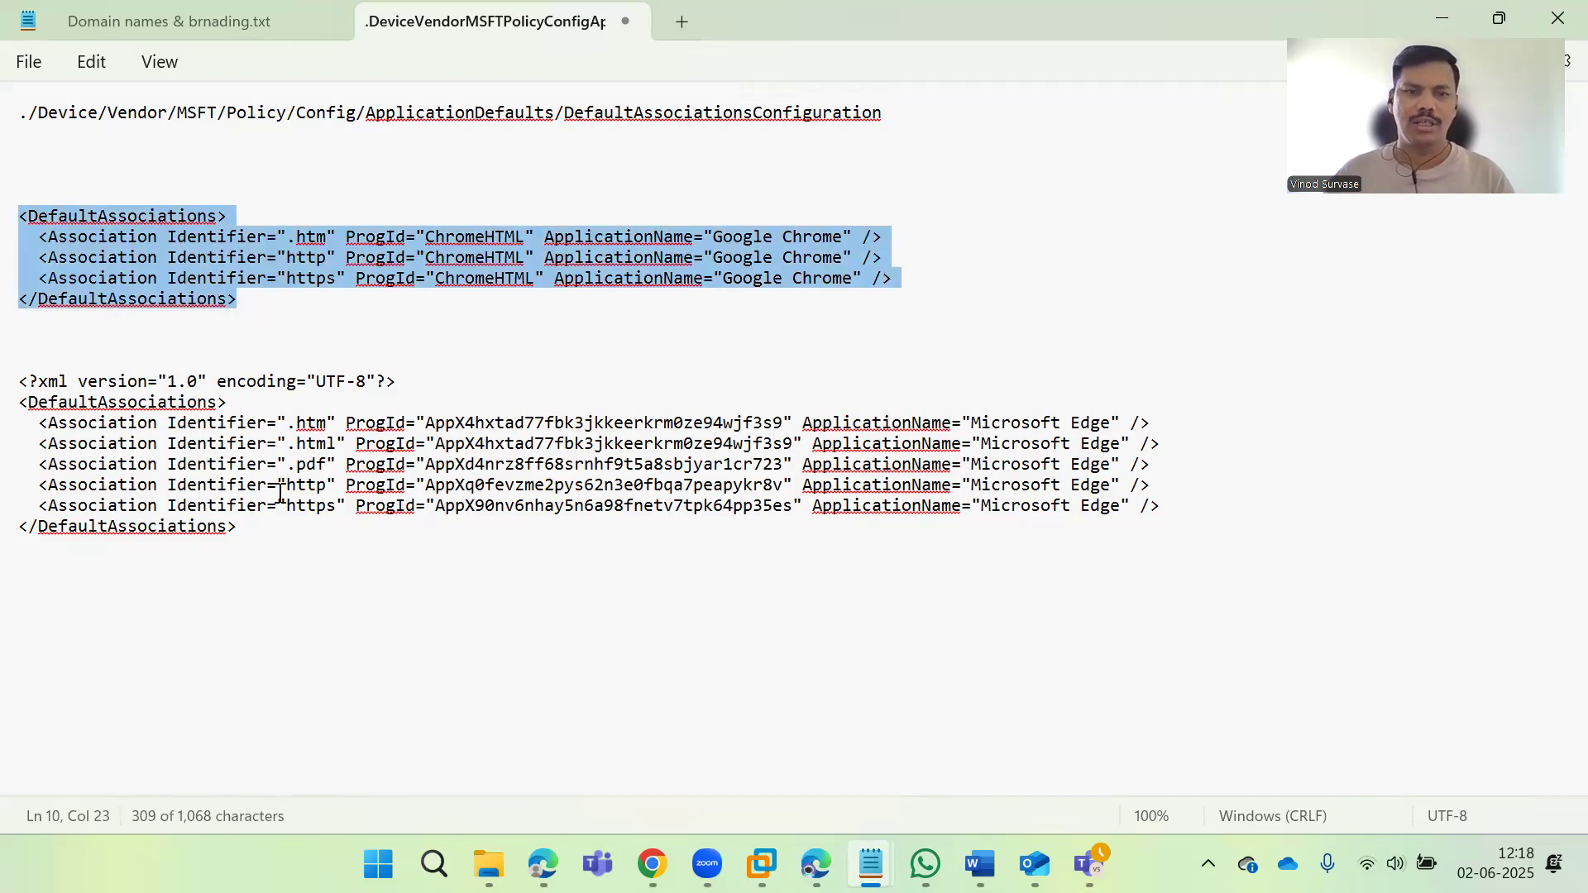
left_click(240, 588)
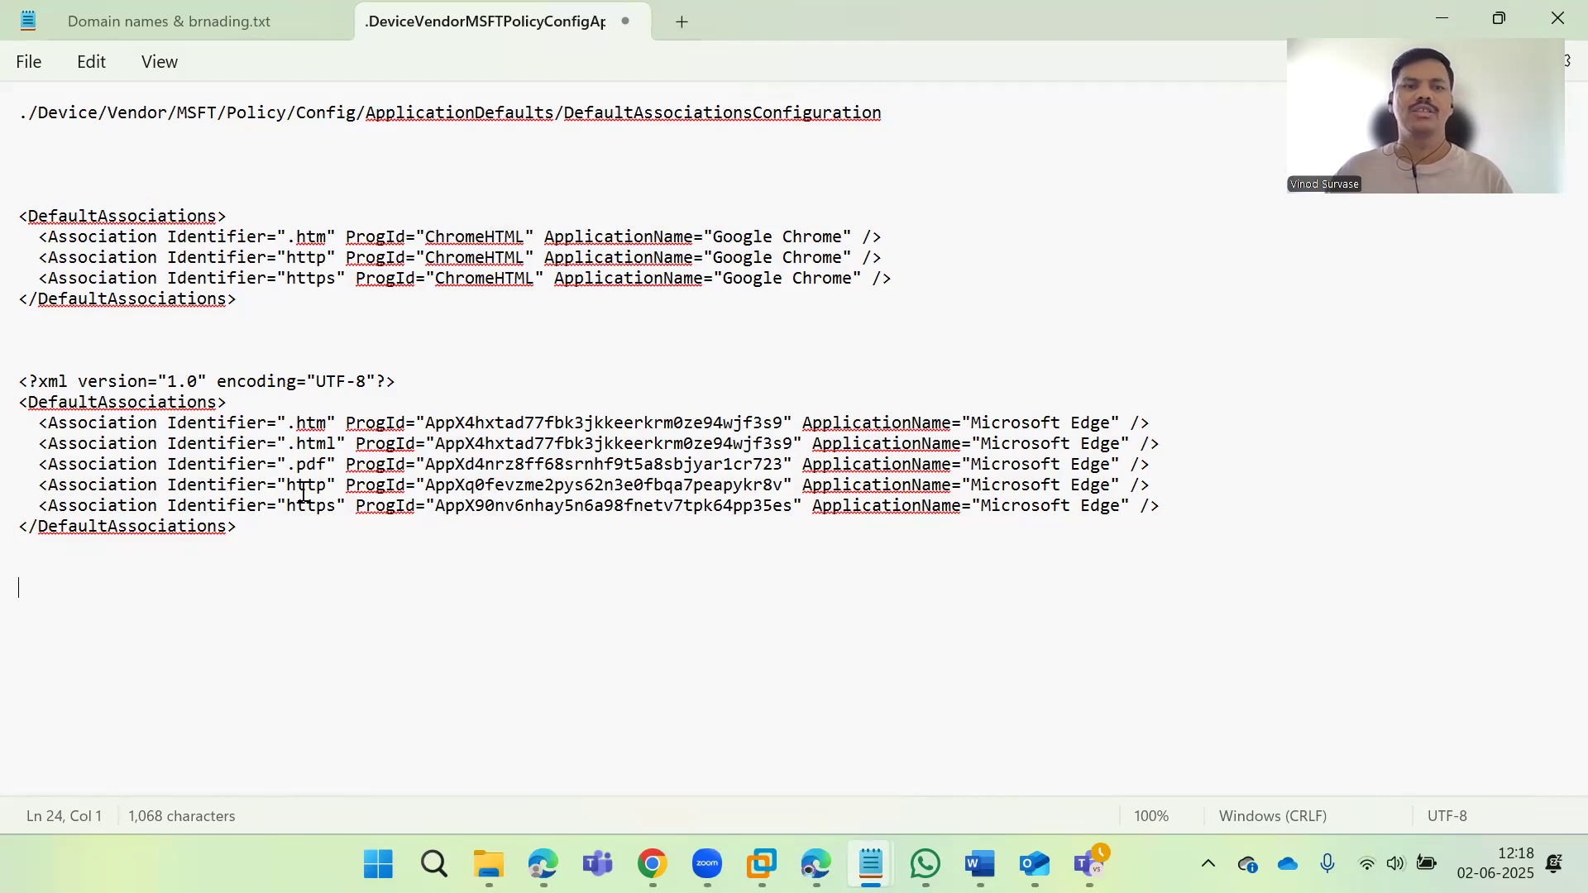
left_click_drag(21, 218, 266, 303)
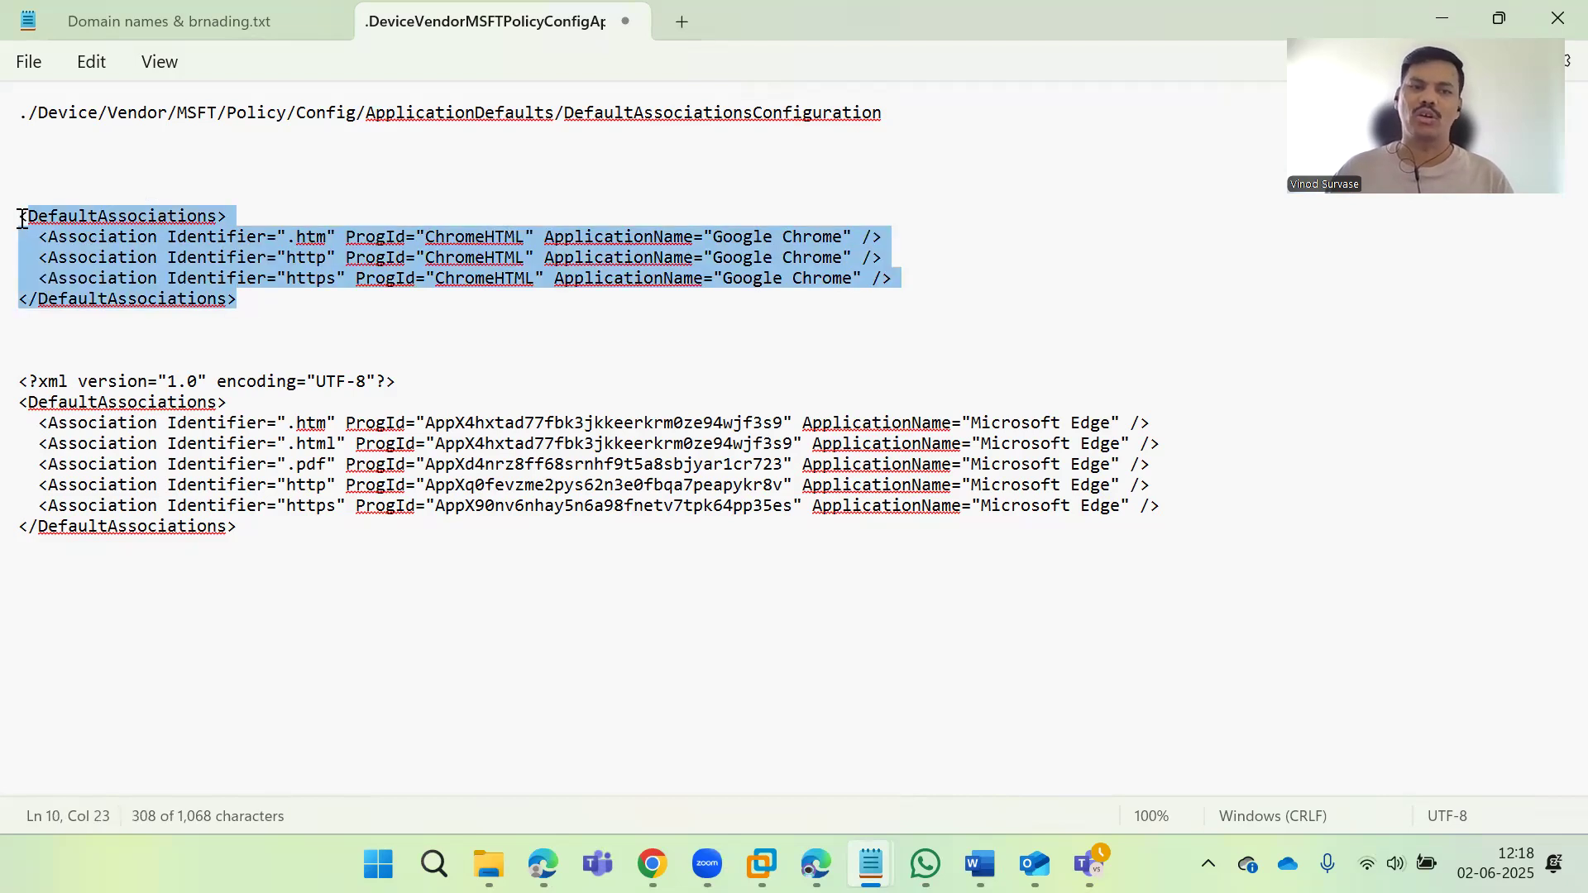
left_click(654, 281)
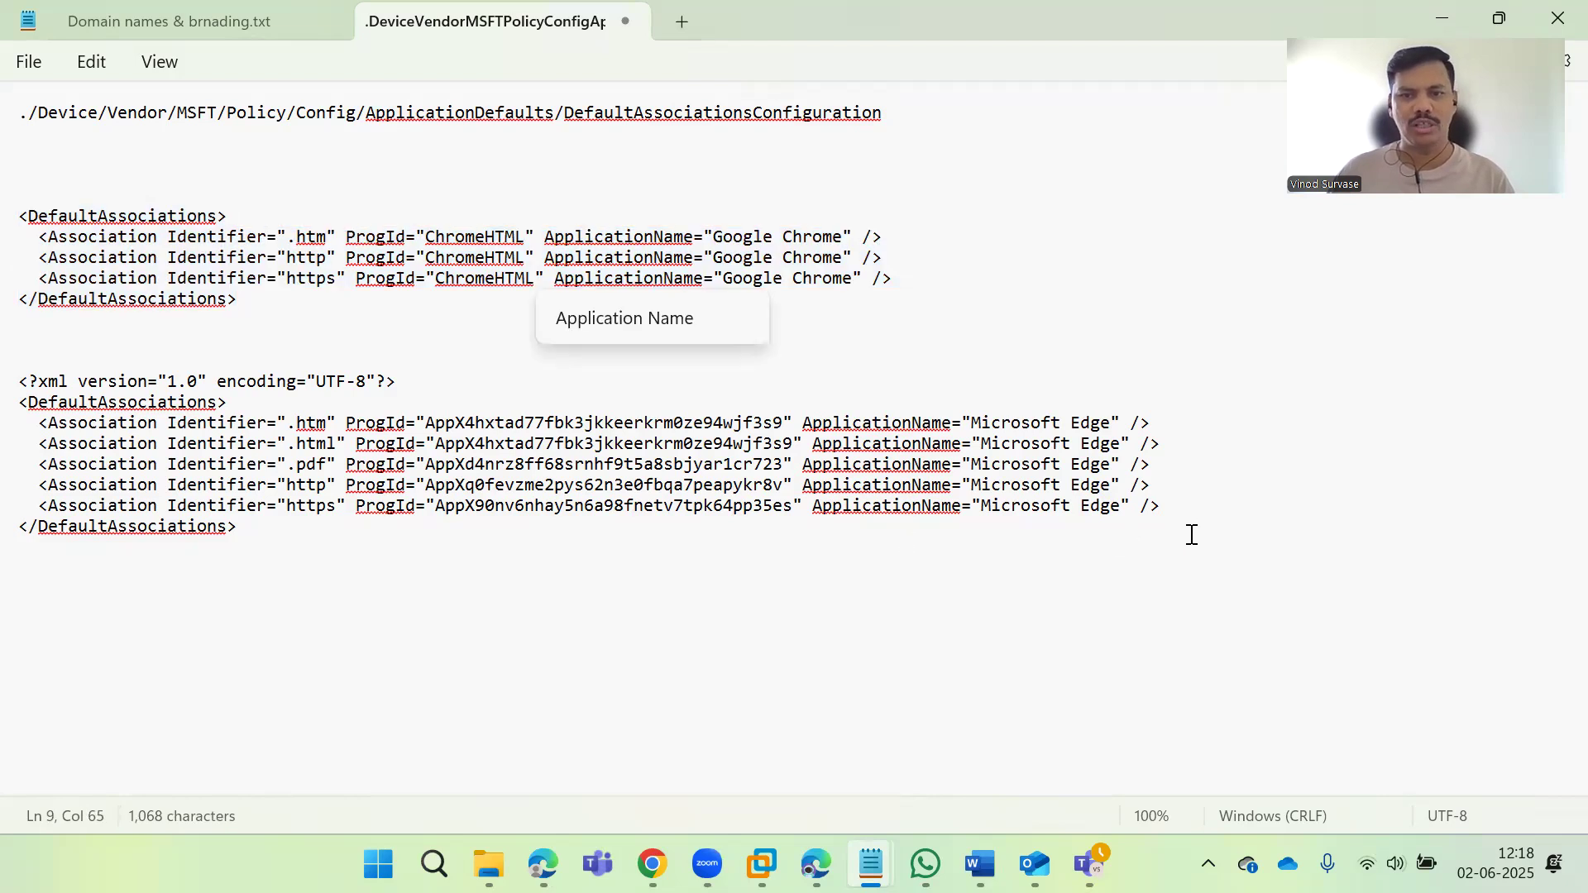
left_click(388, 574)
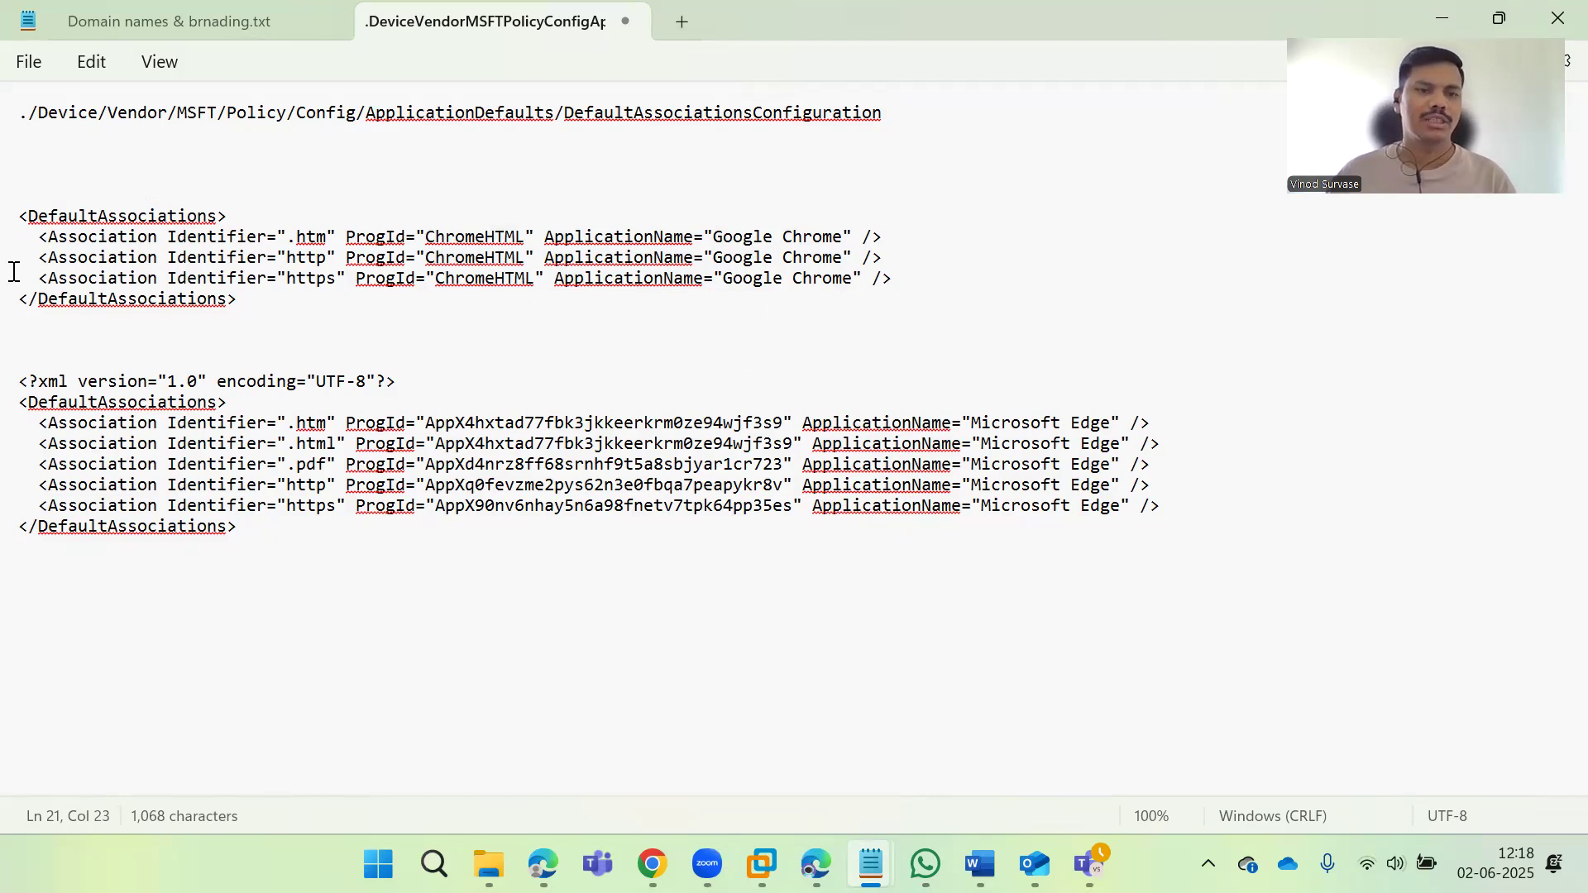
left_click(14, 215, "shift")
left_click(178, 336)
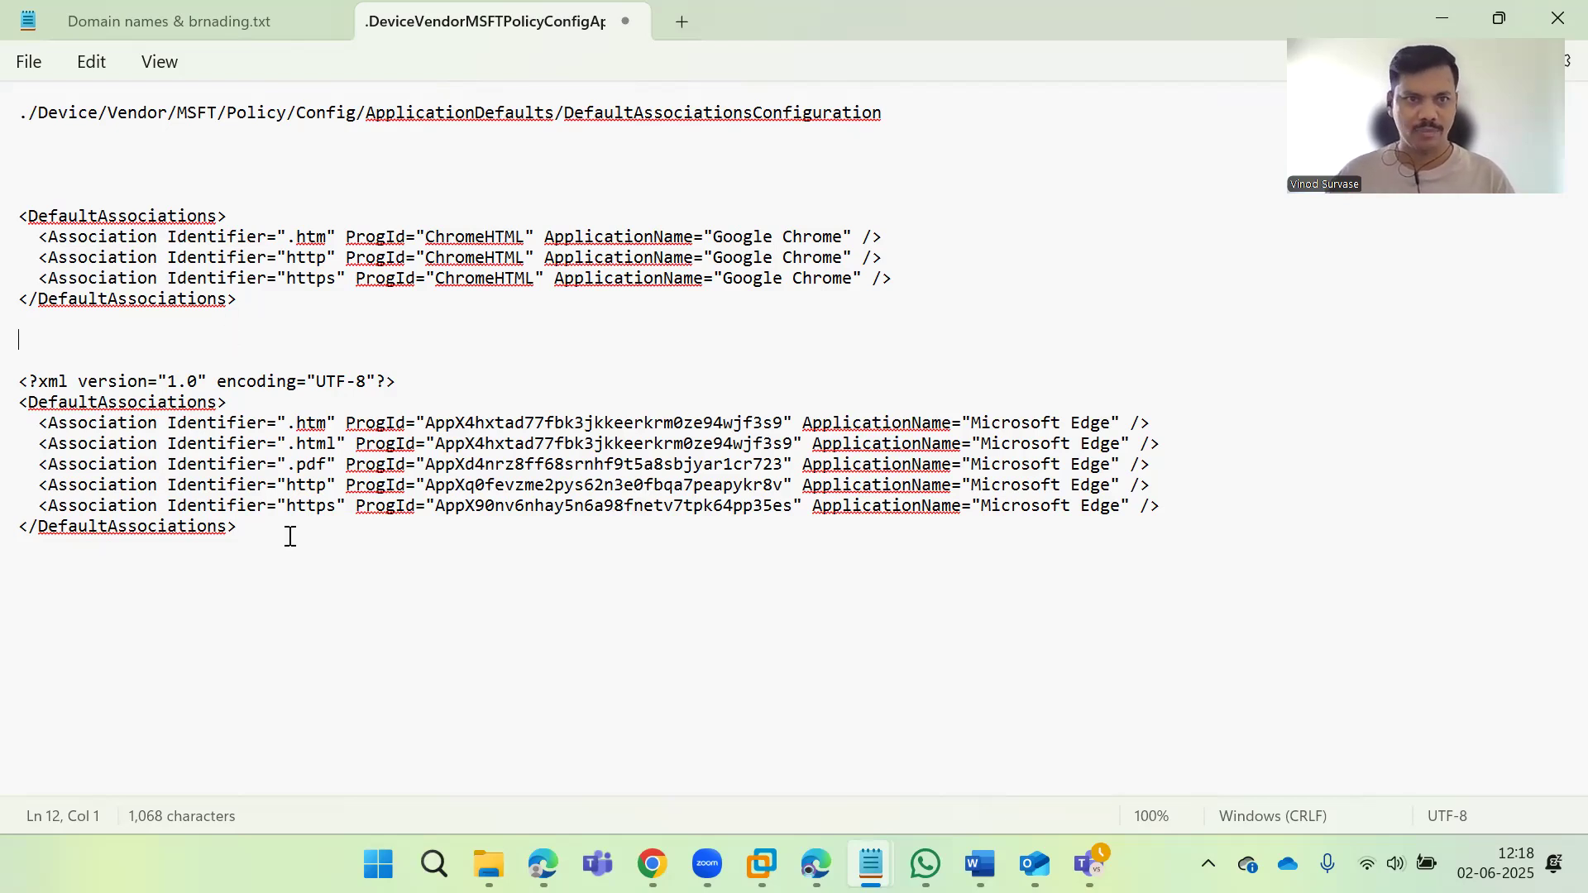
left_click(338, 550)
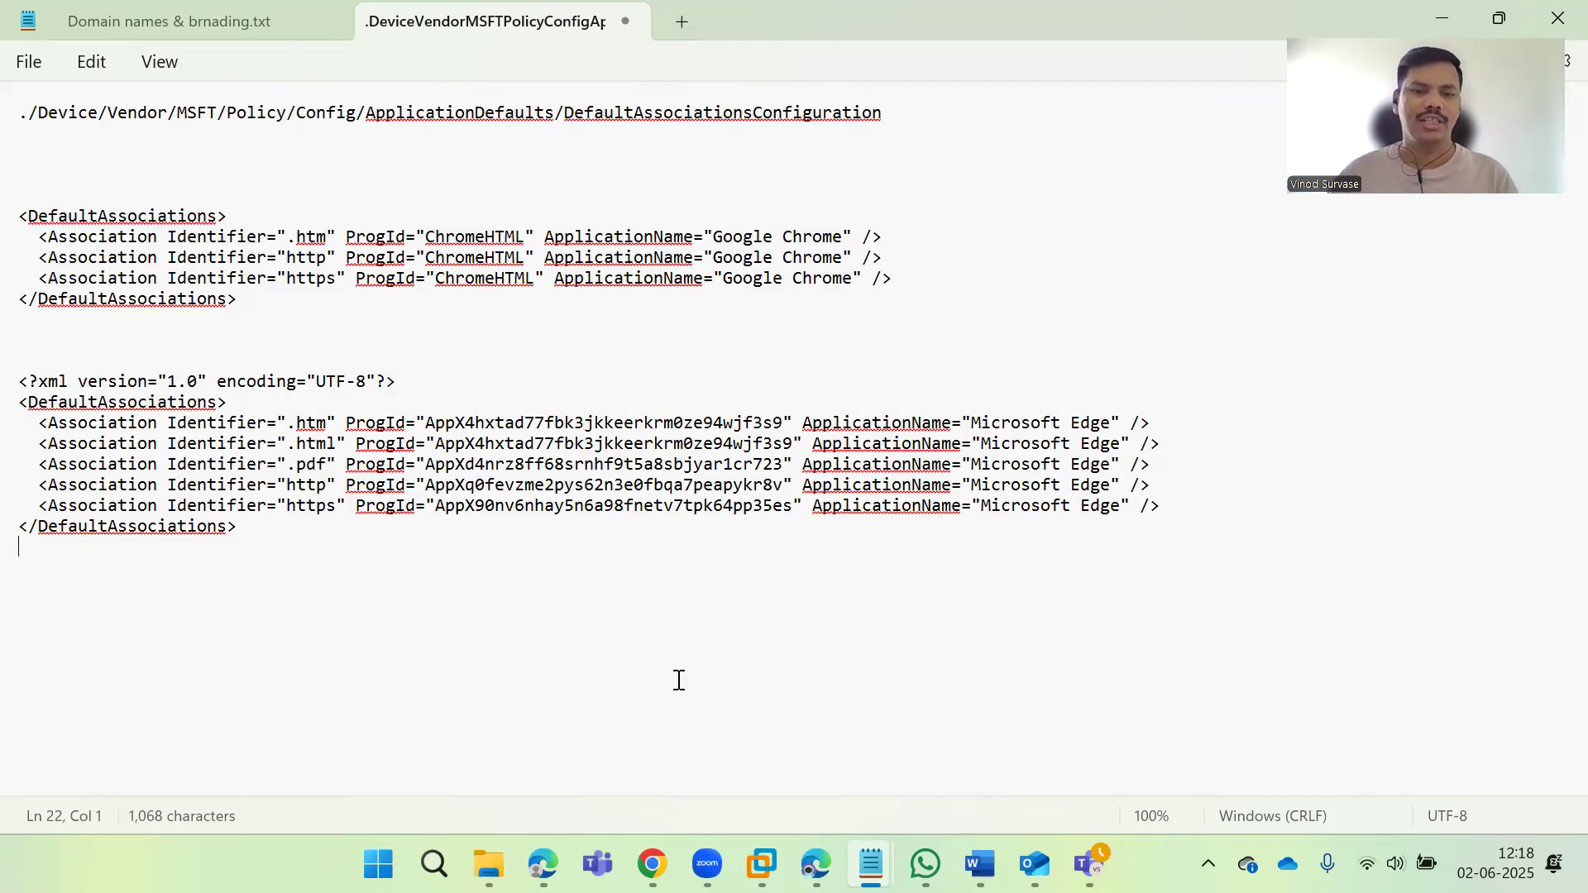
Step: Switch to the Microsoft Intune admin center in Edge and open the configuration policies for Windows devices
left_click(560, 860)
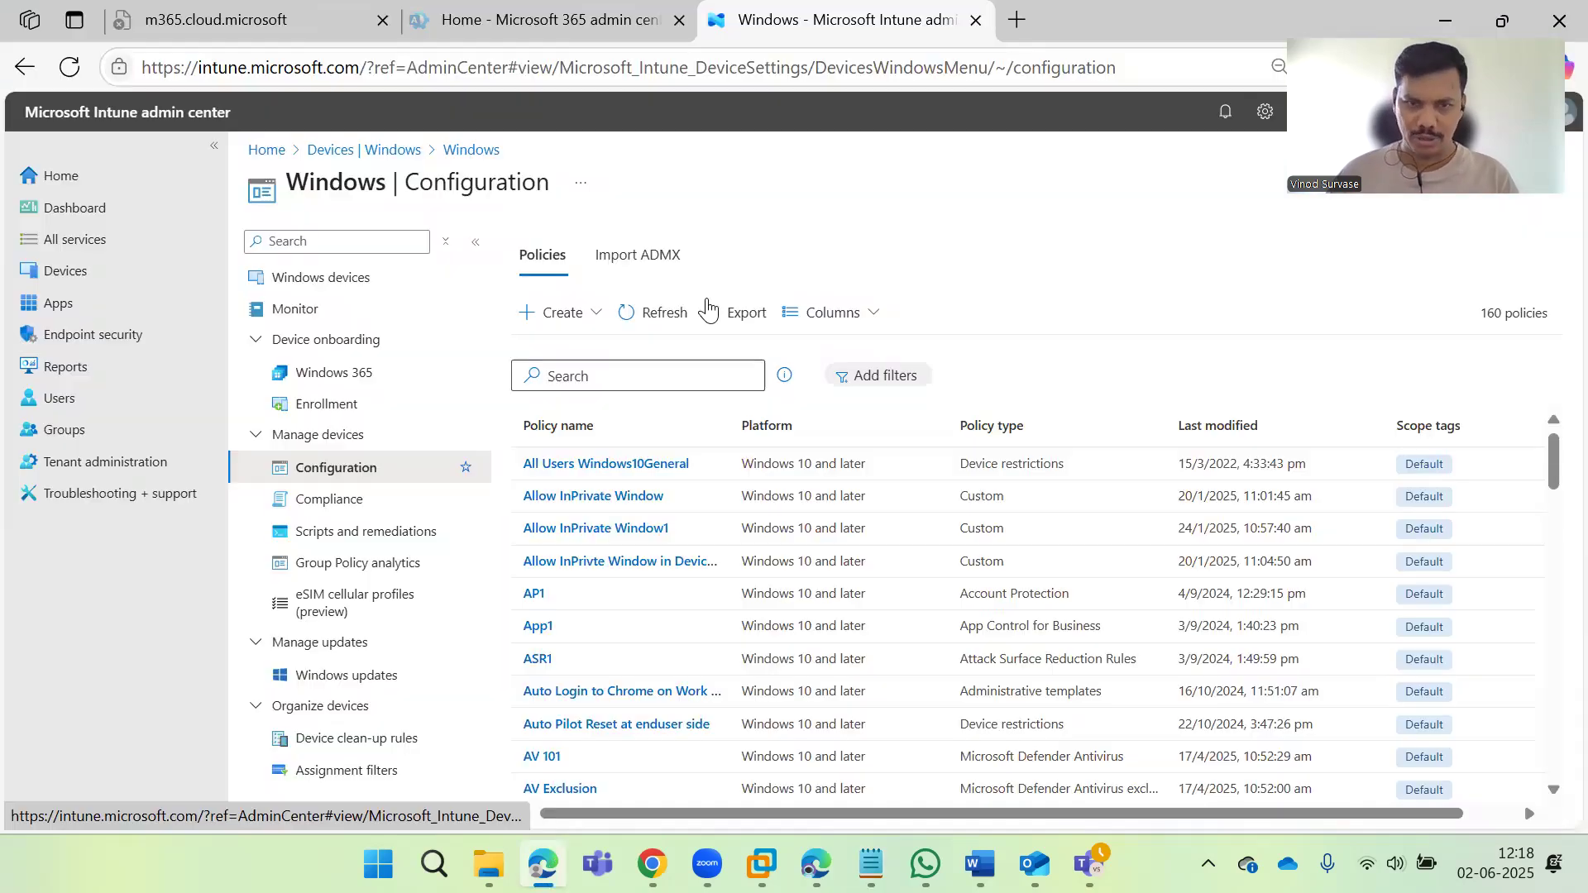
left_click(592, 331)
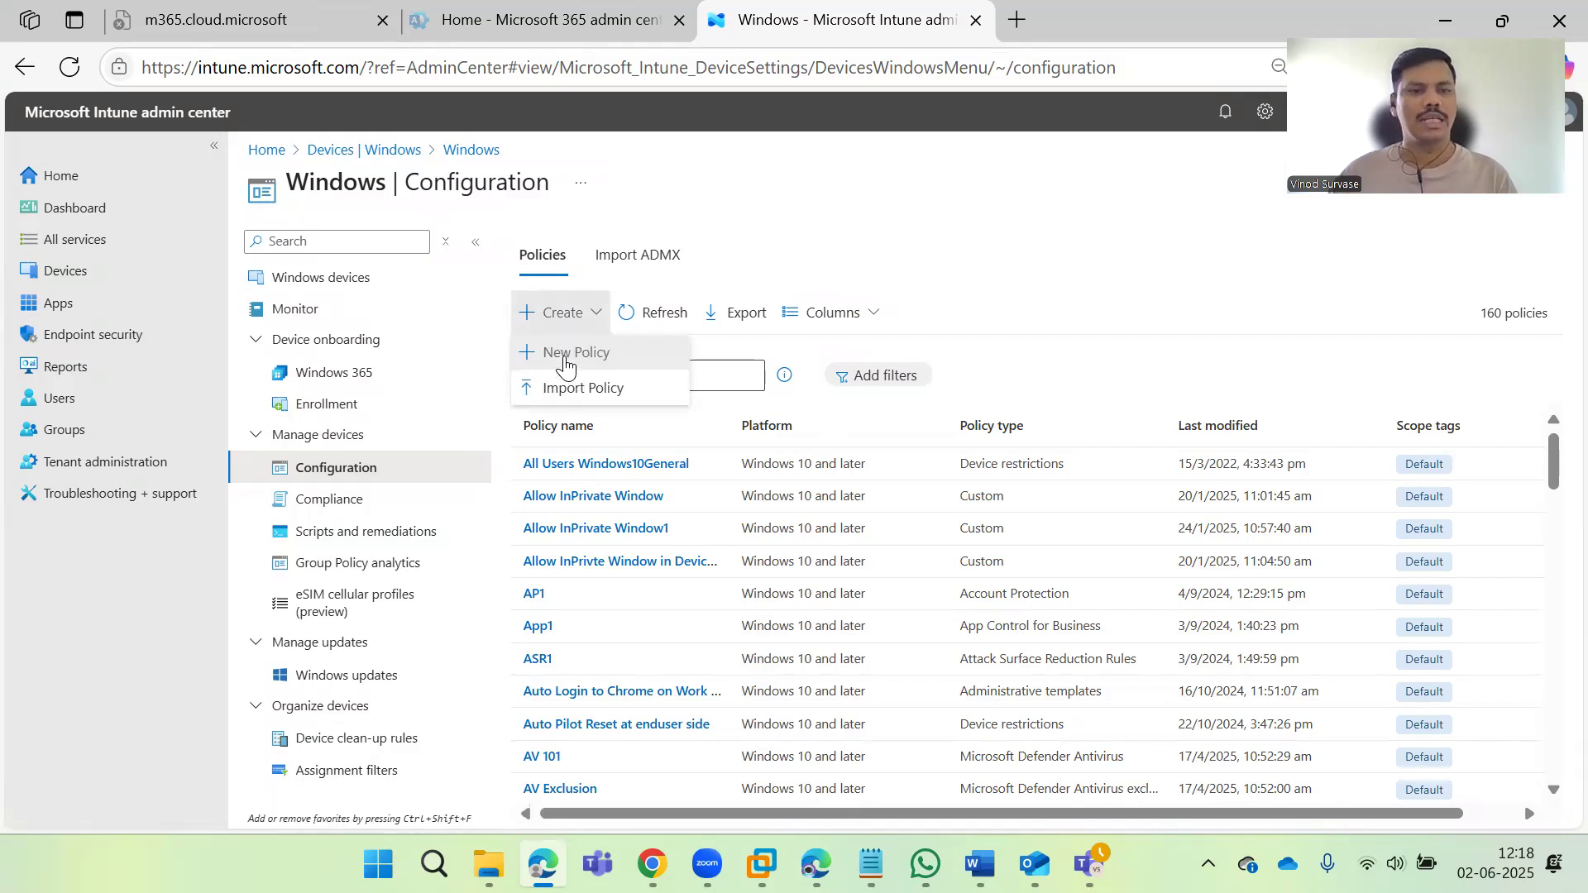
left_click(83, 203)
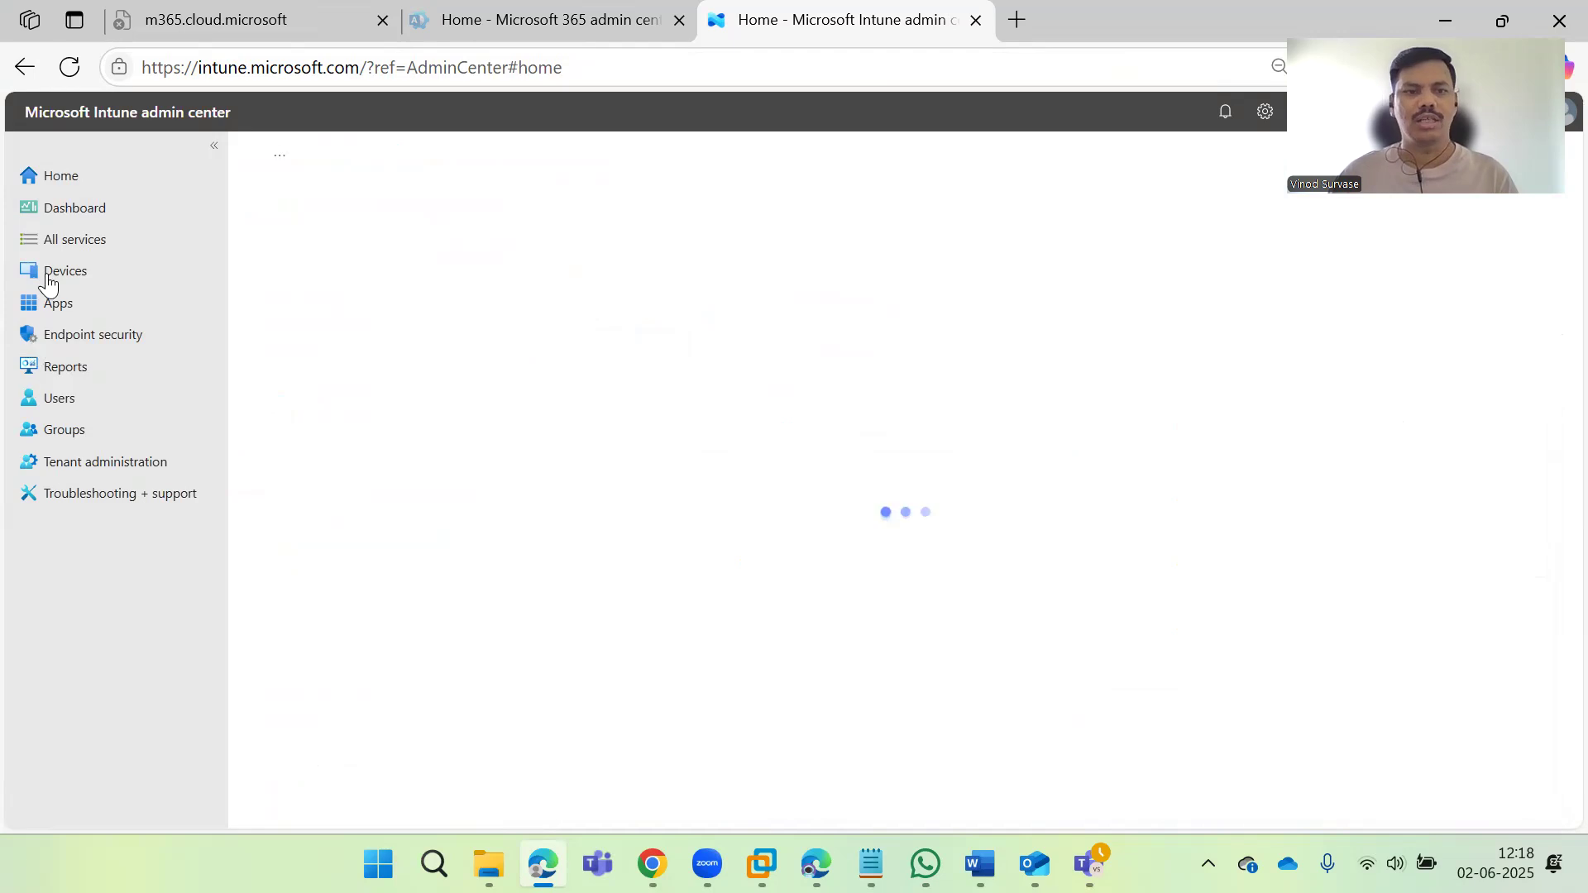
left_click(56, 279)
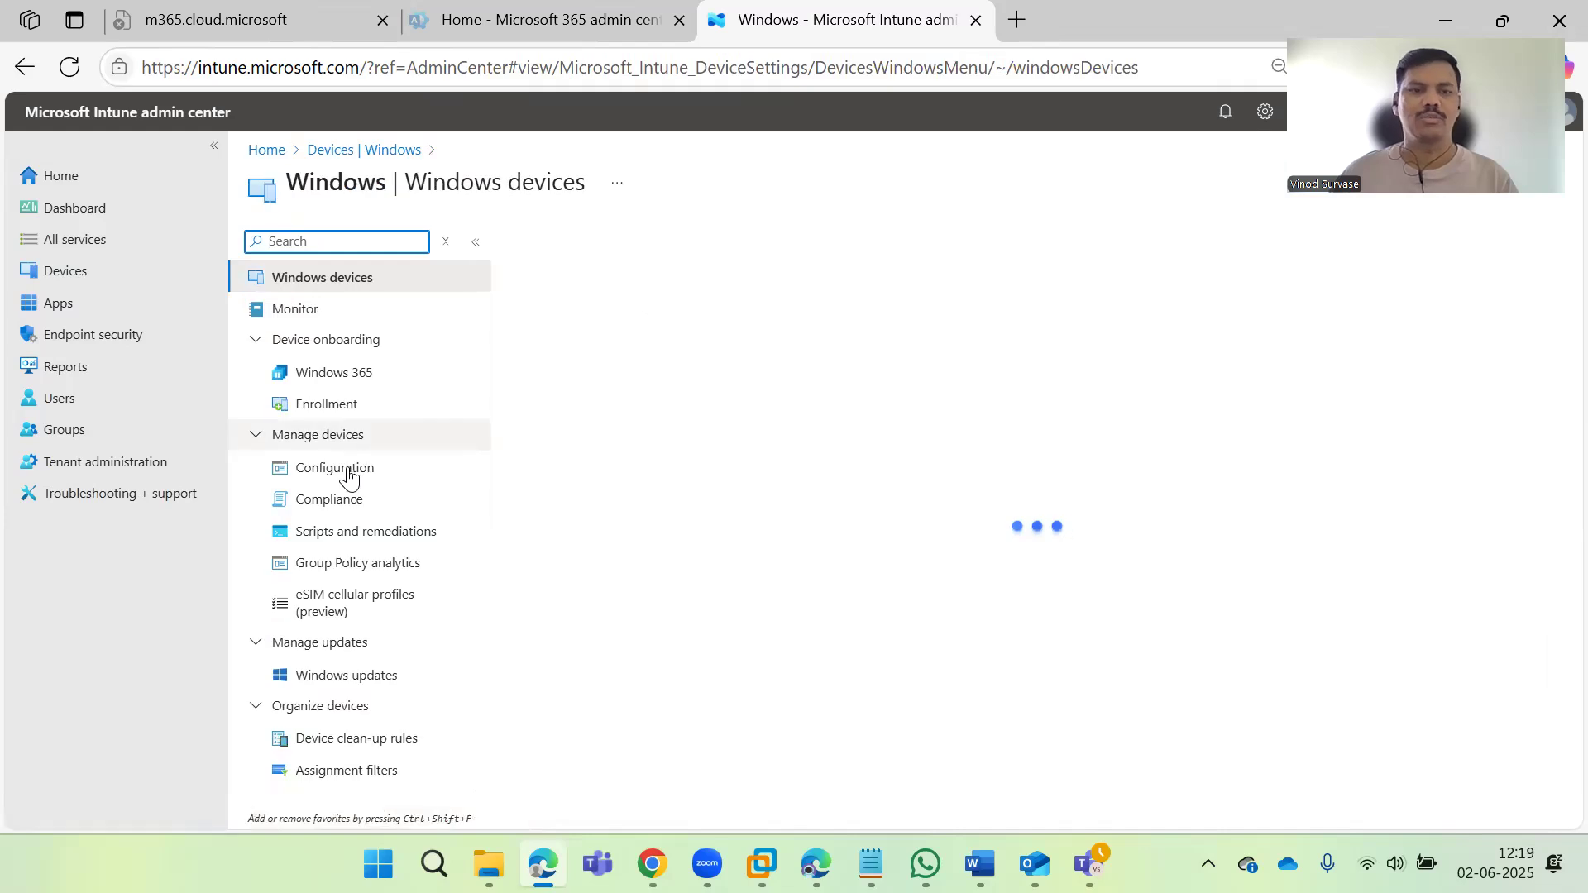
left_click(348, 472)
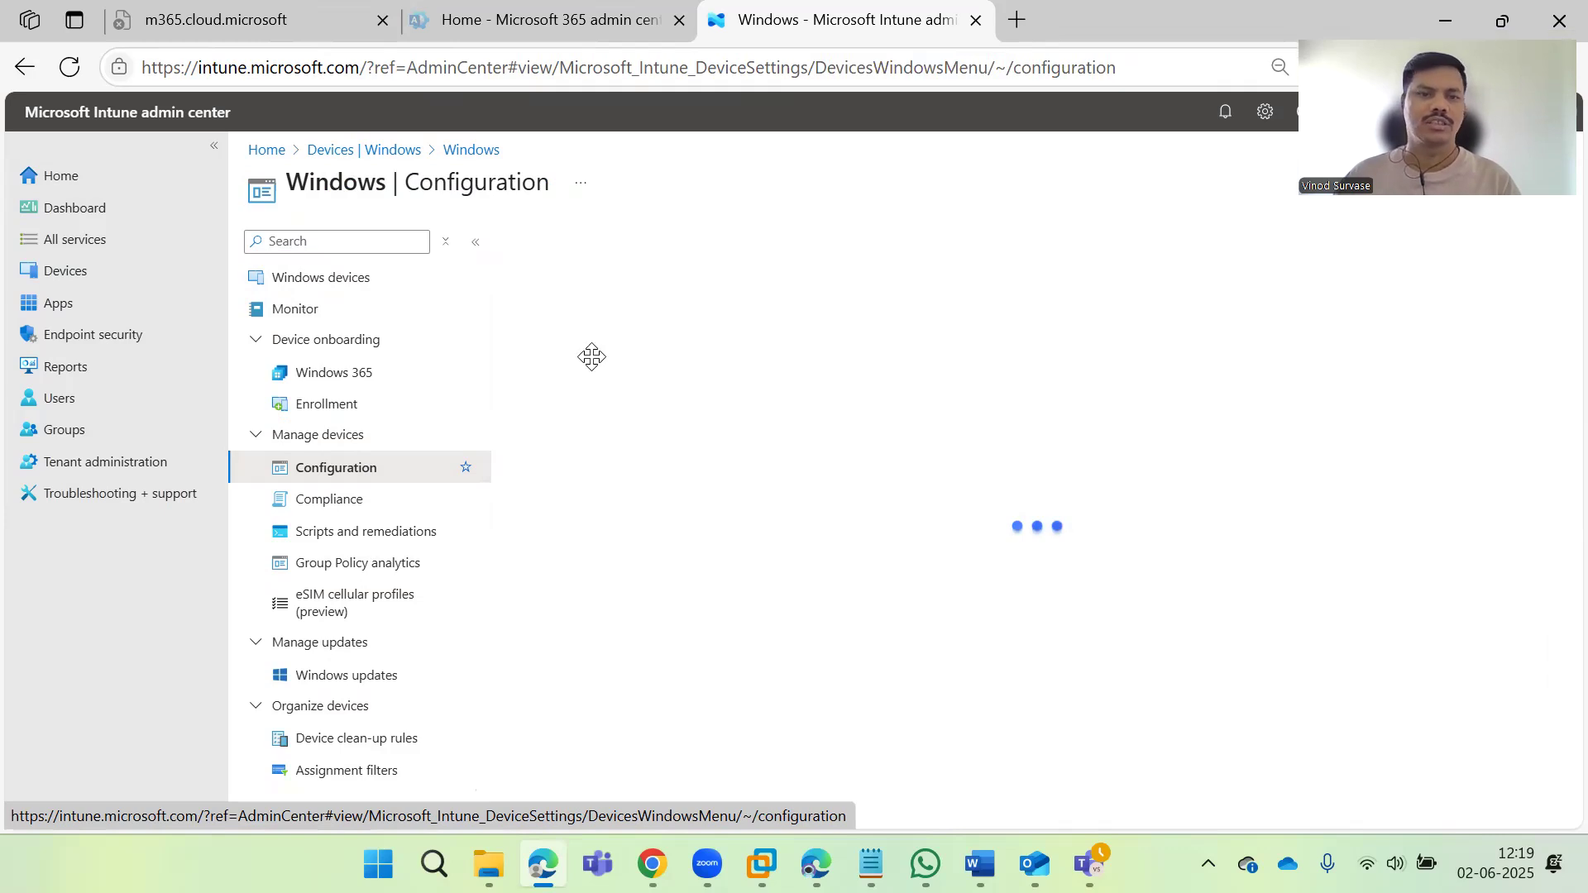
left_click(69, 67)
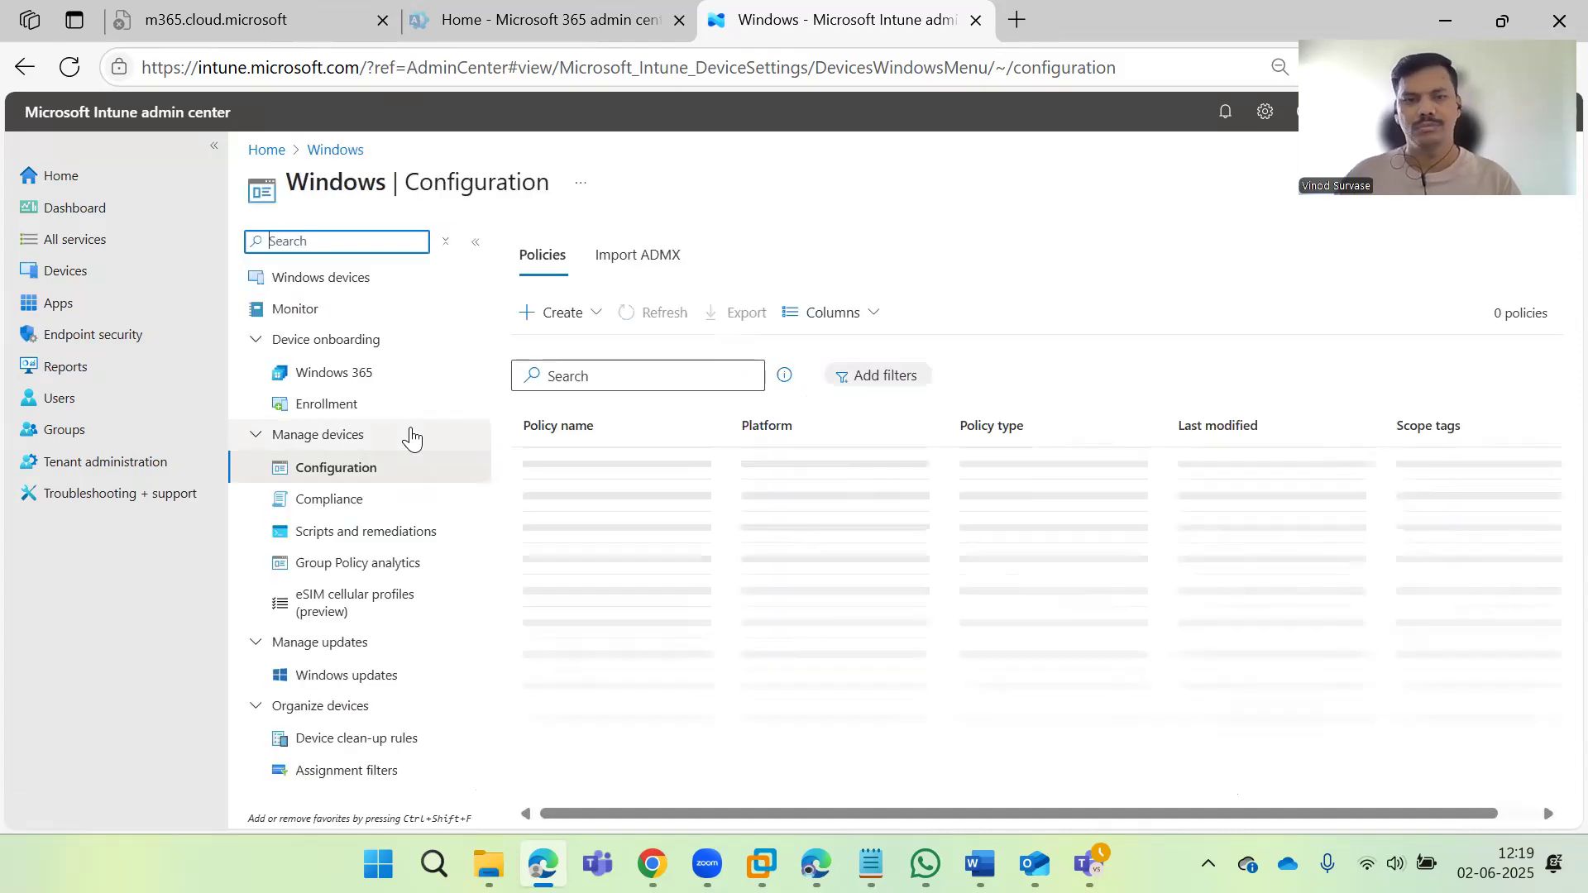
Step: Create a new policy for Windows 10 and later with profile type Templates and the Custom template
left_click(559, 318)
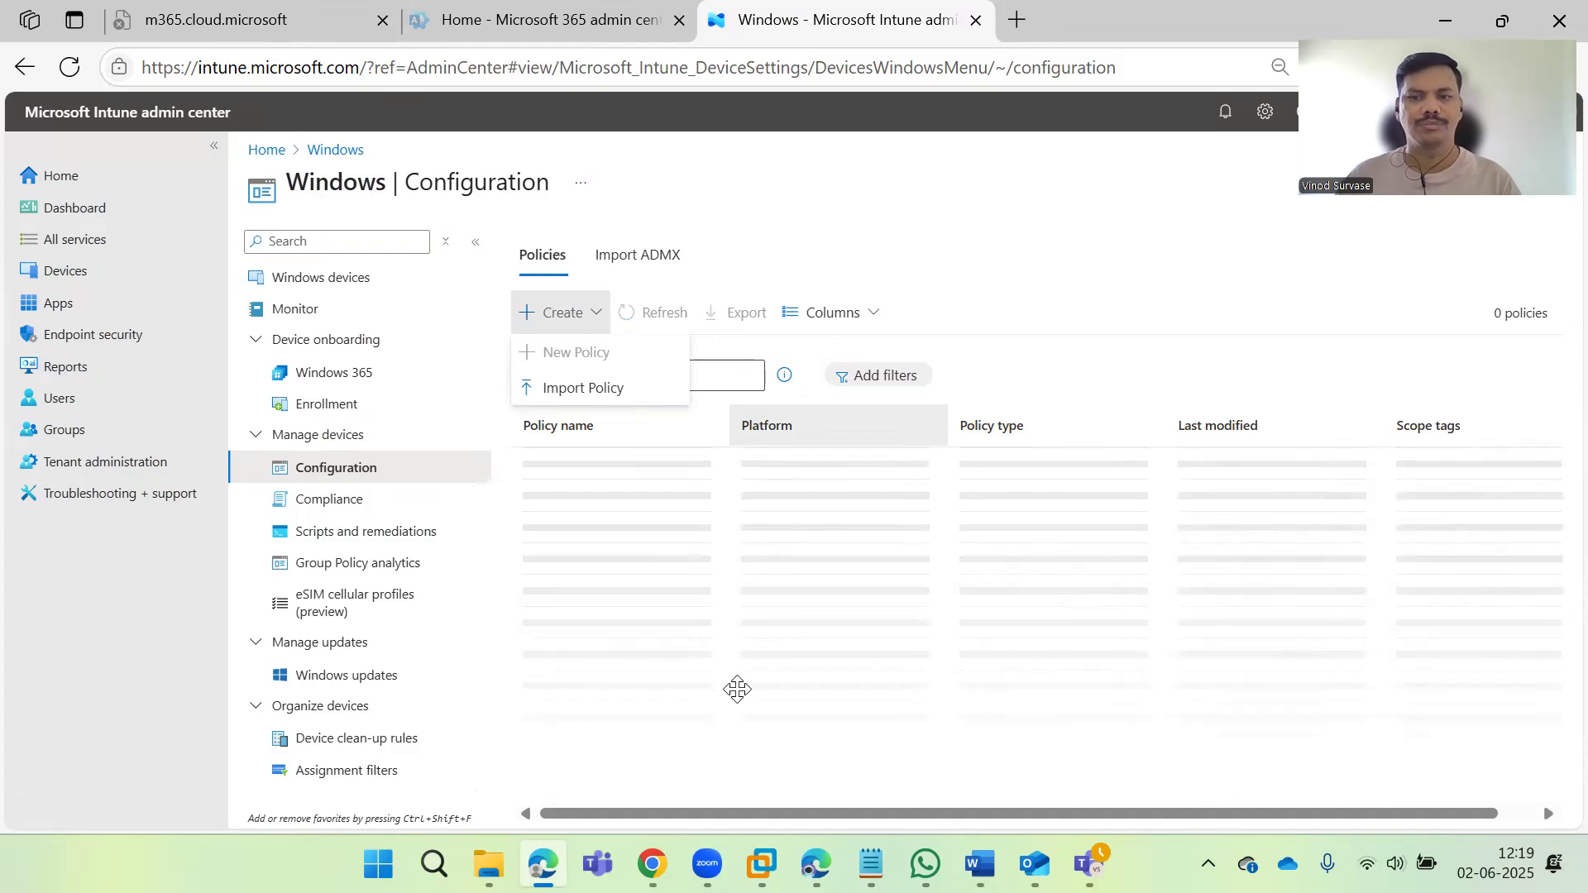
left_click(576, 356)
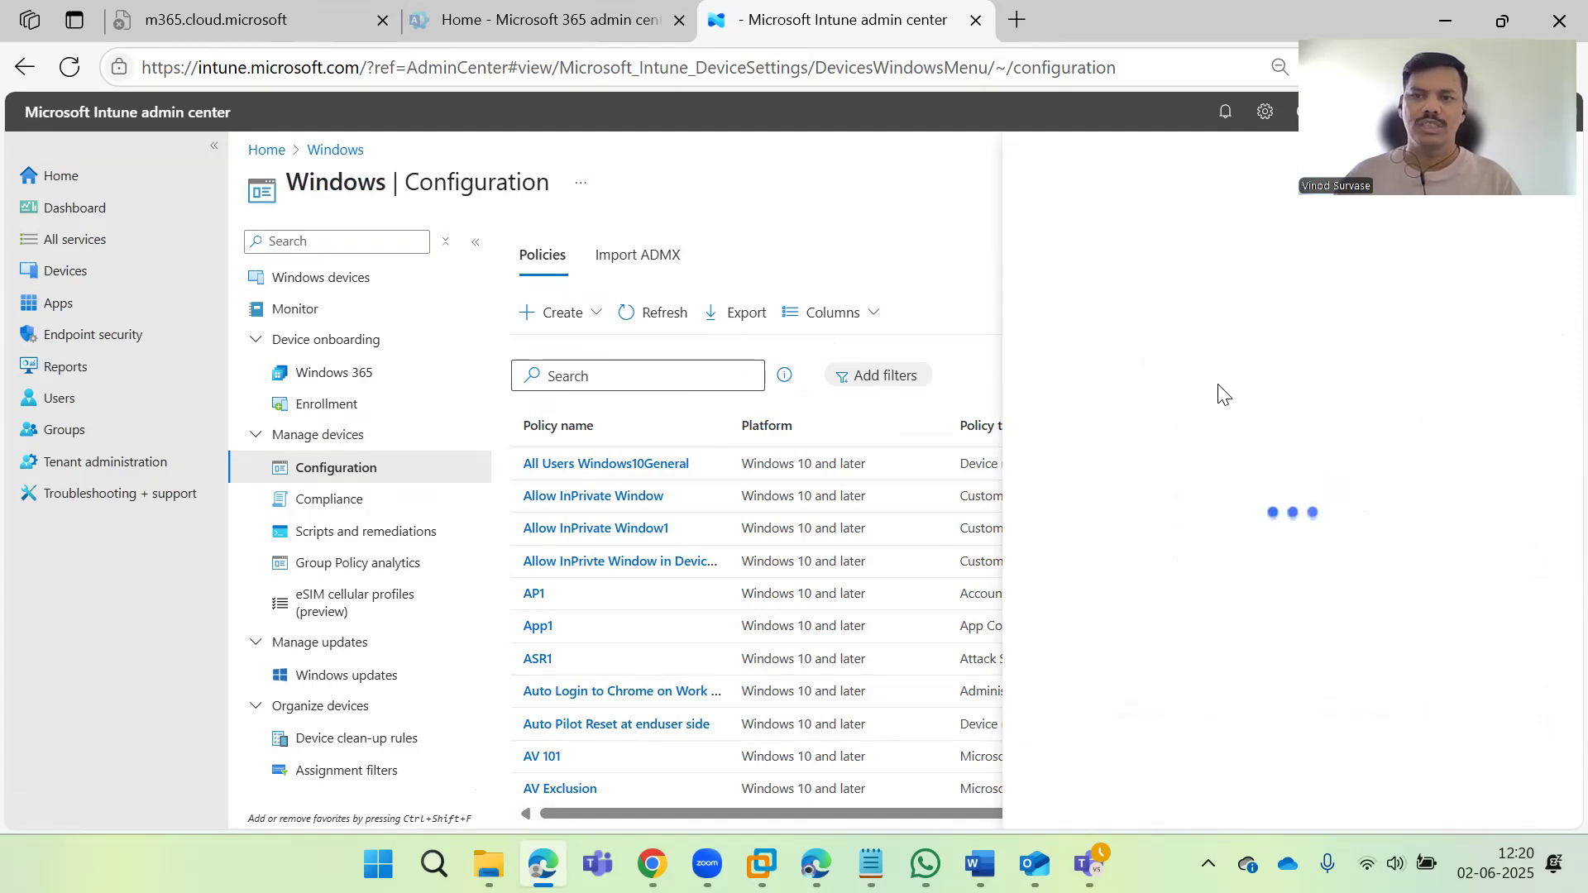
left_click(1157, 255)
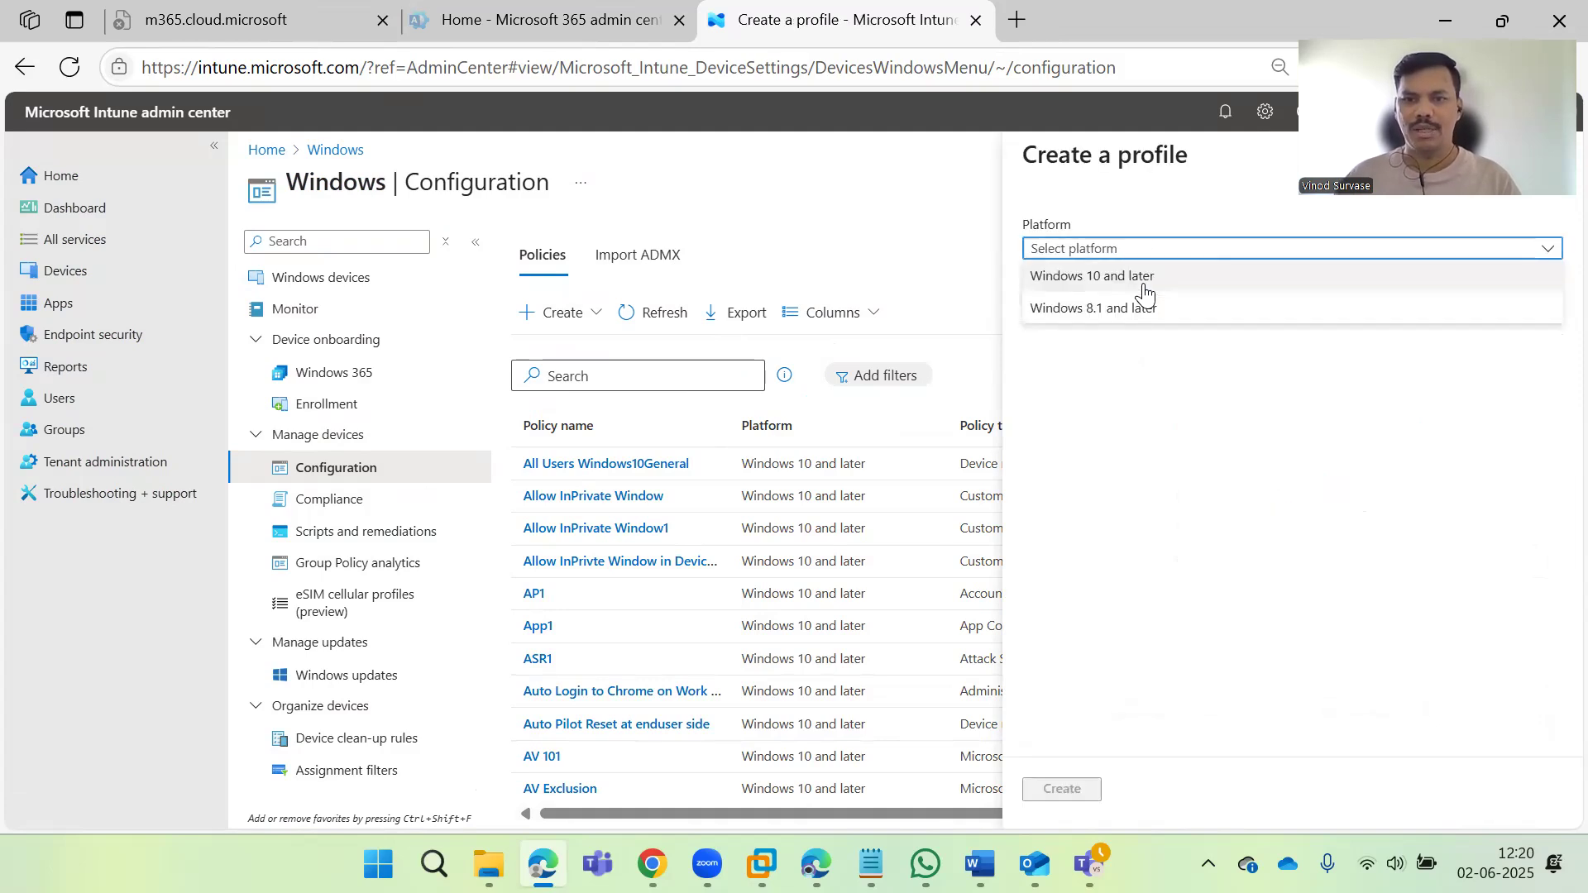
left_click(1145, 282)
left_click(1145, 306)
left_click(1127, 398)
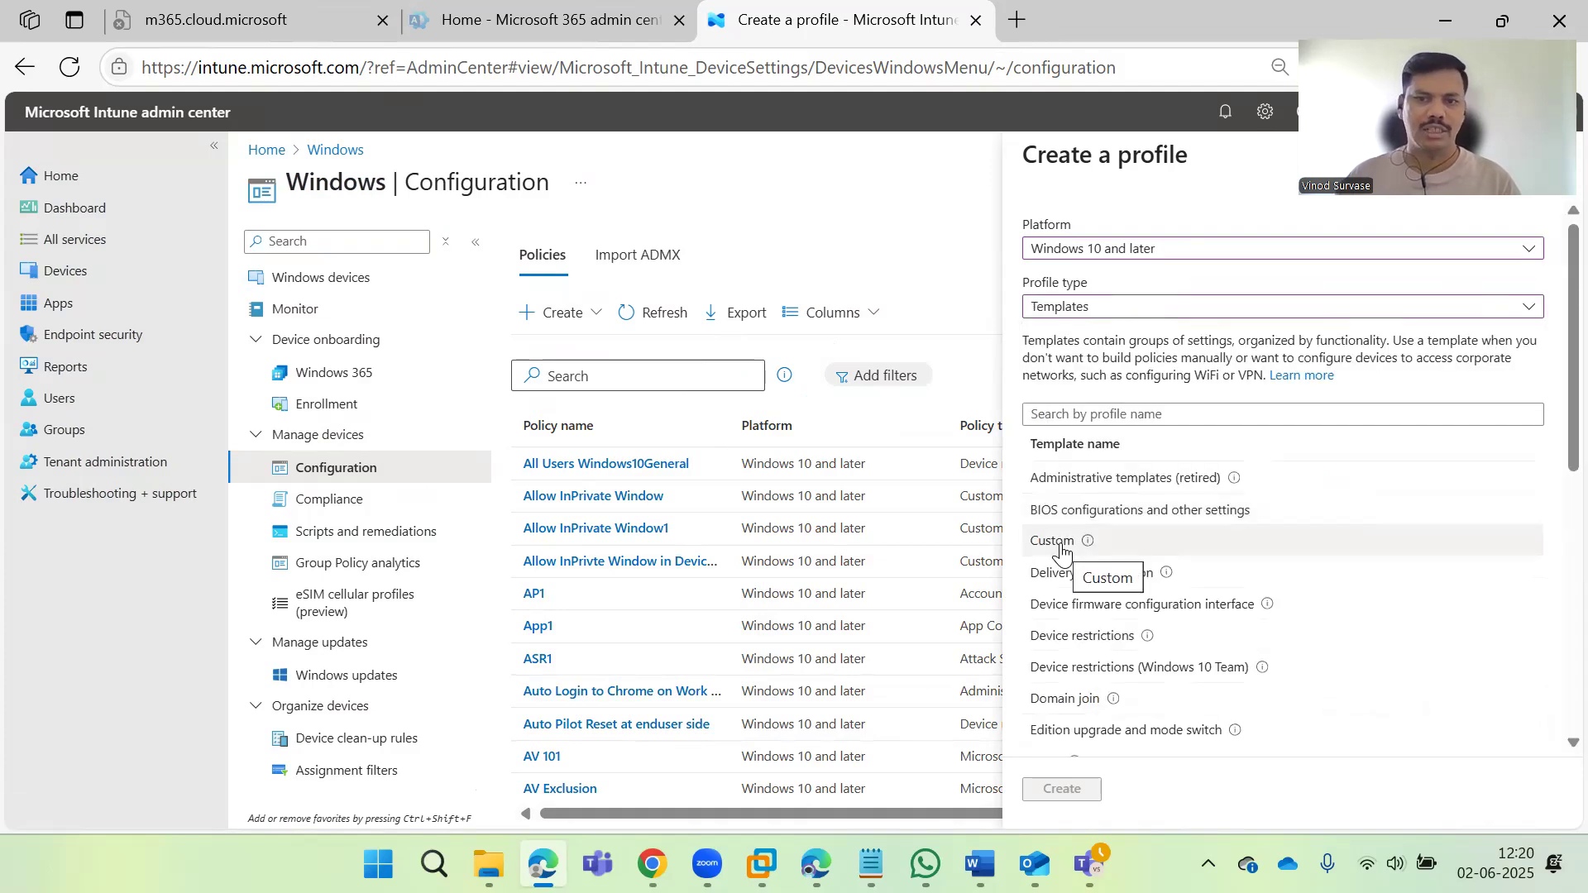
left_click(1063, 550)
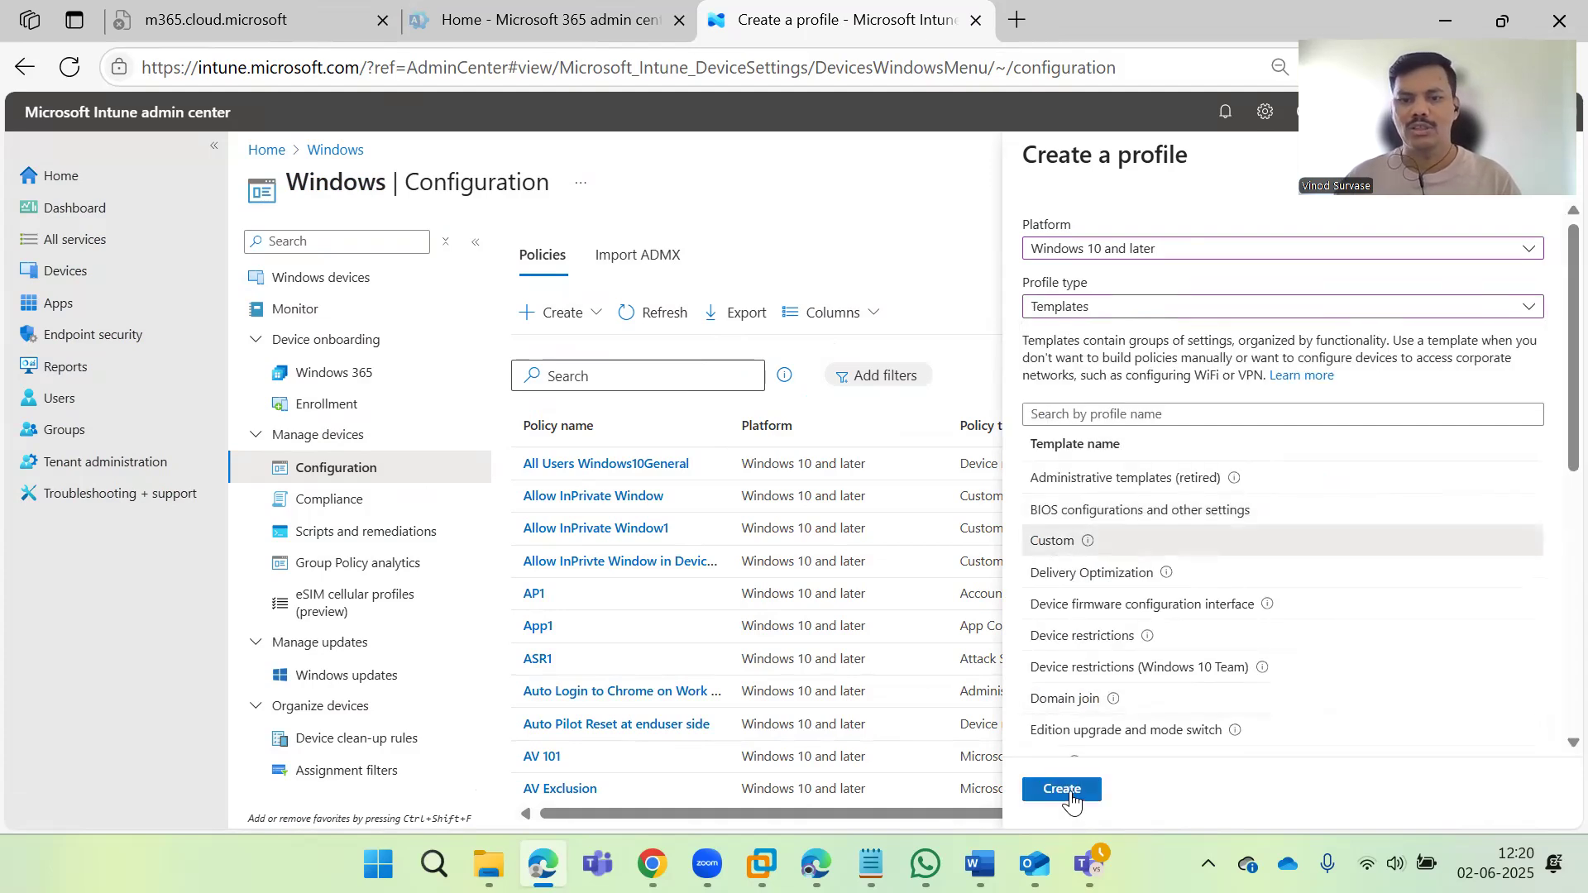
key("Return")
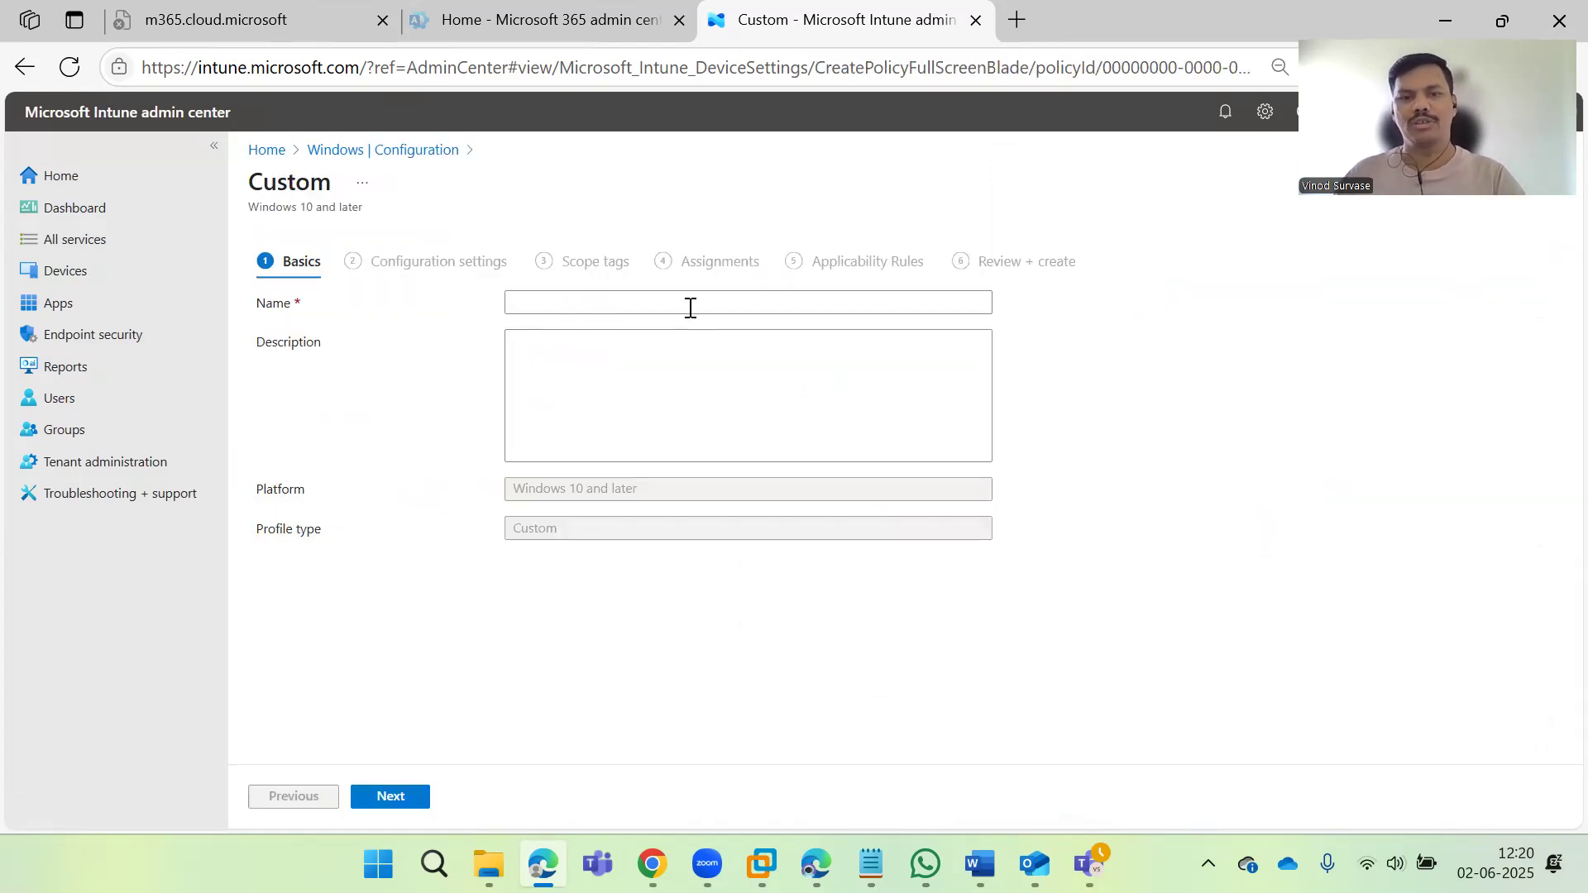
Step: Enter "Set Default Browser Policy" as the policy's name and description, and continue to the configuration settings
left_click(645, 380)
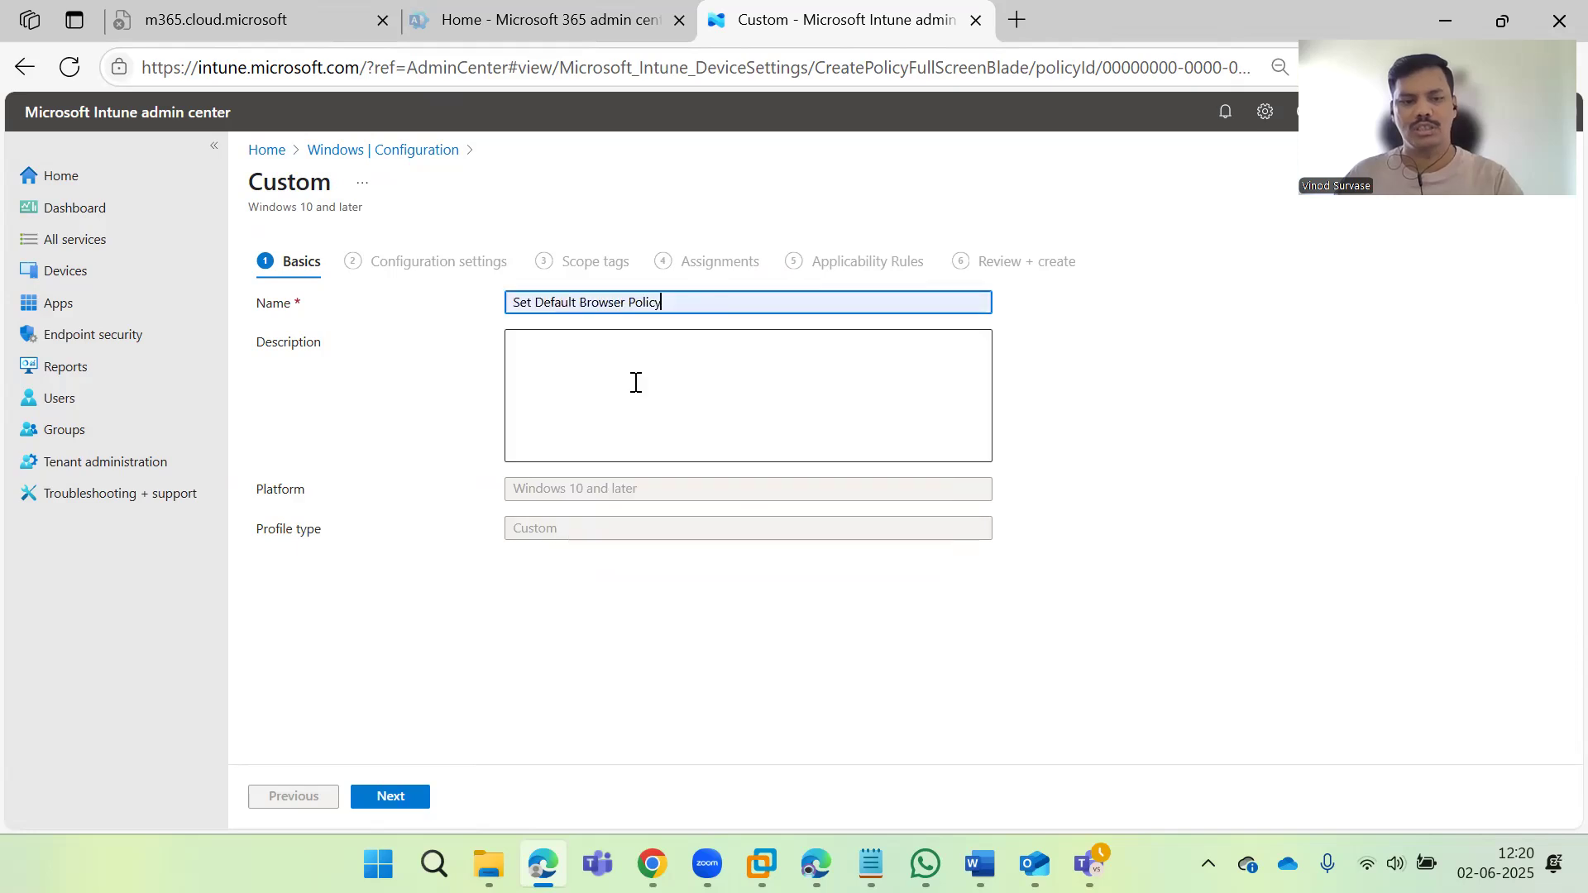
key("ctrl+a")
key("ctrl+c")
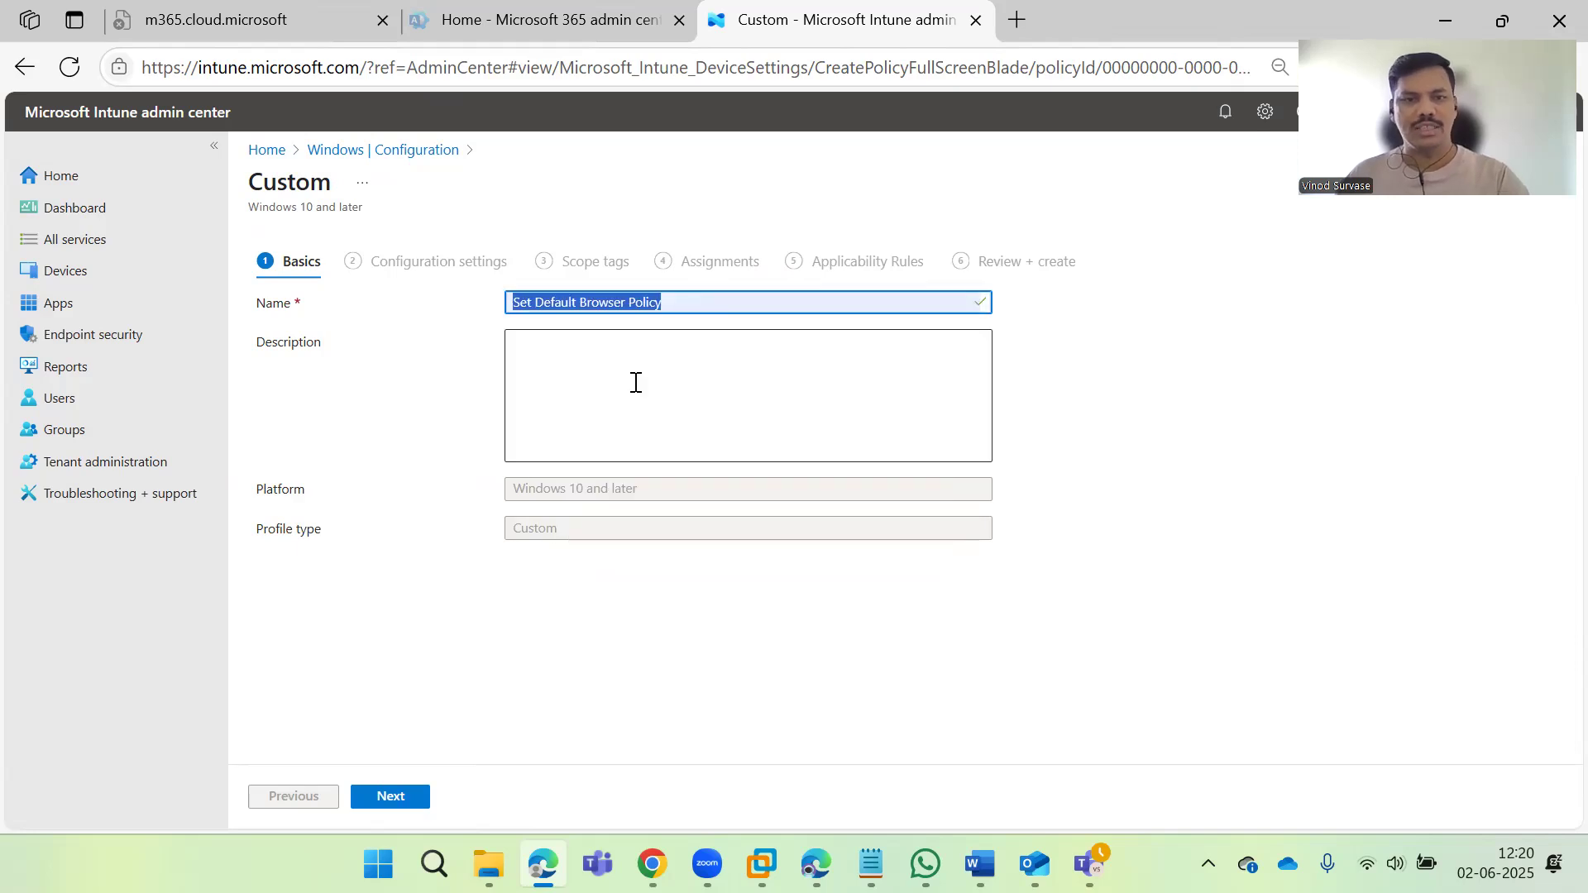
left_click(777, 388)
key("ctrl+v")
left_click(1028, 499)
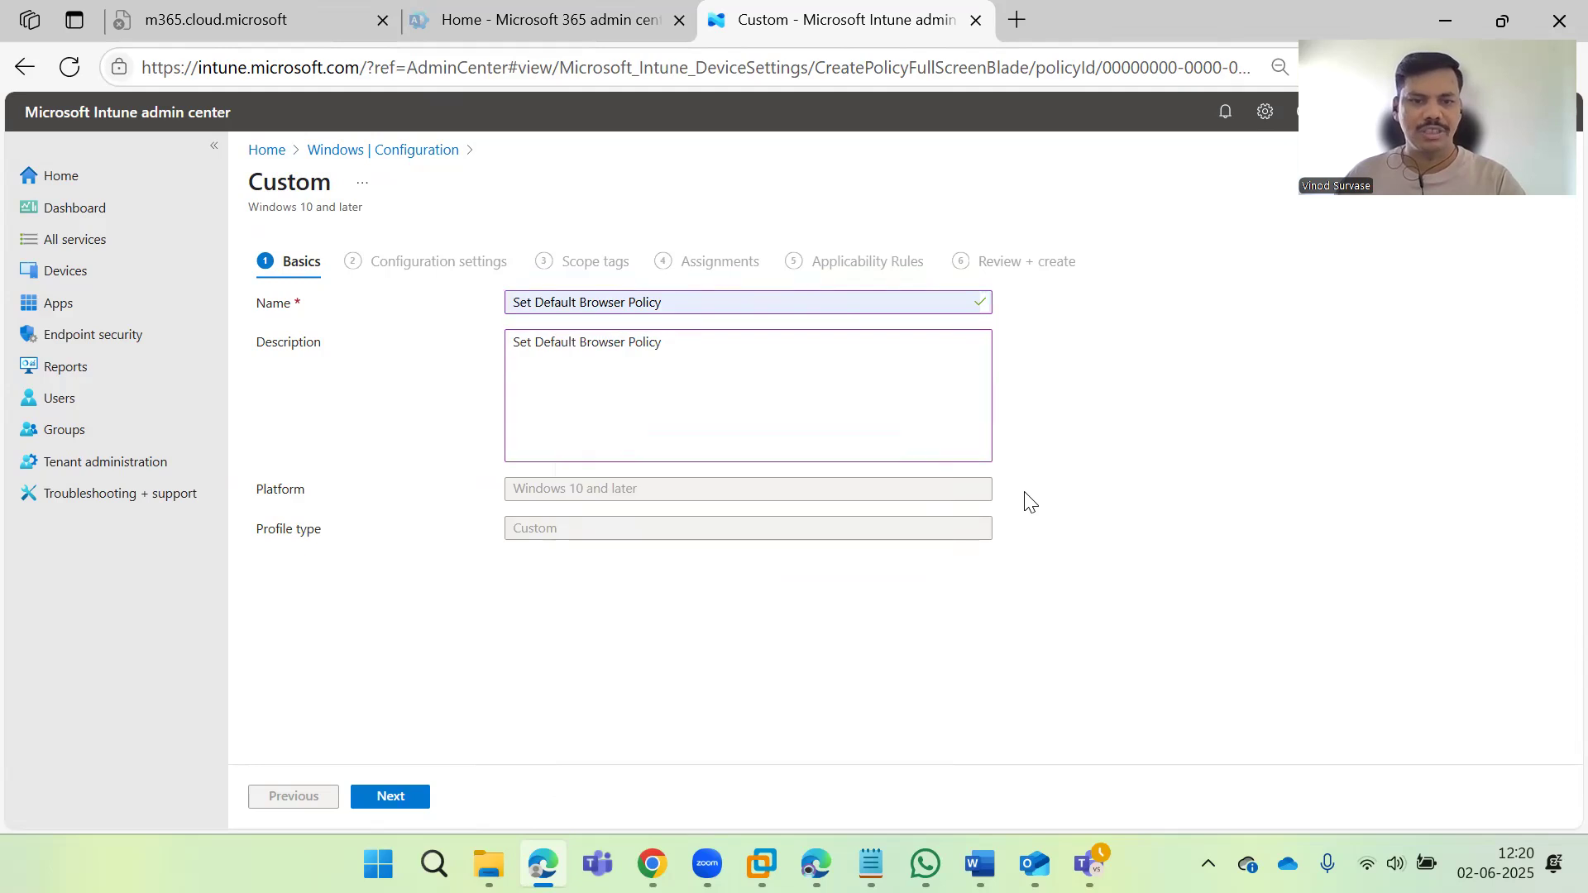
left_click(411, 793)
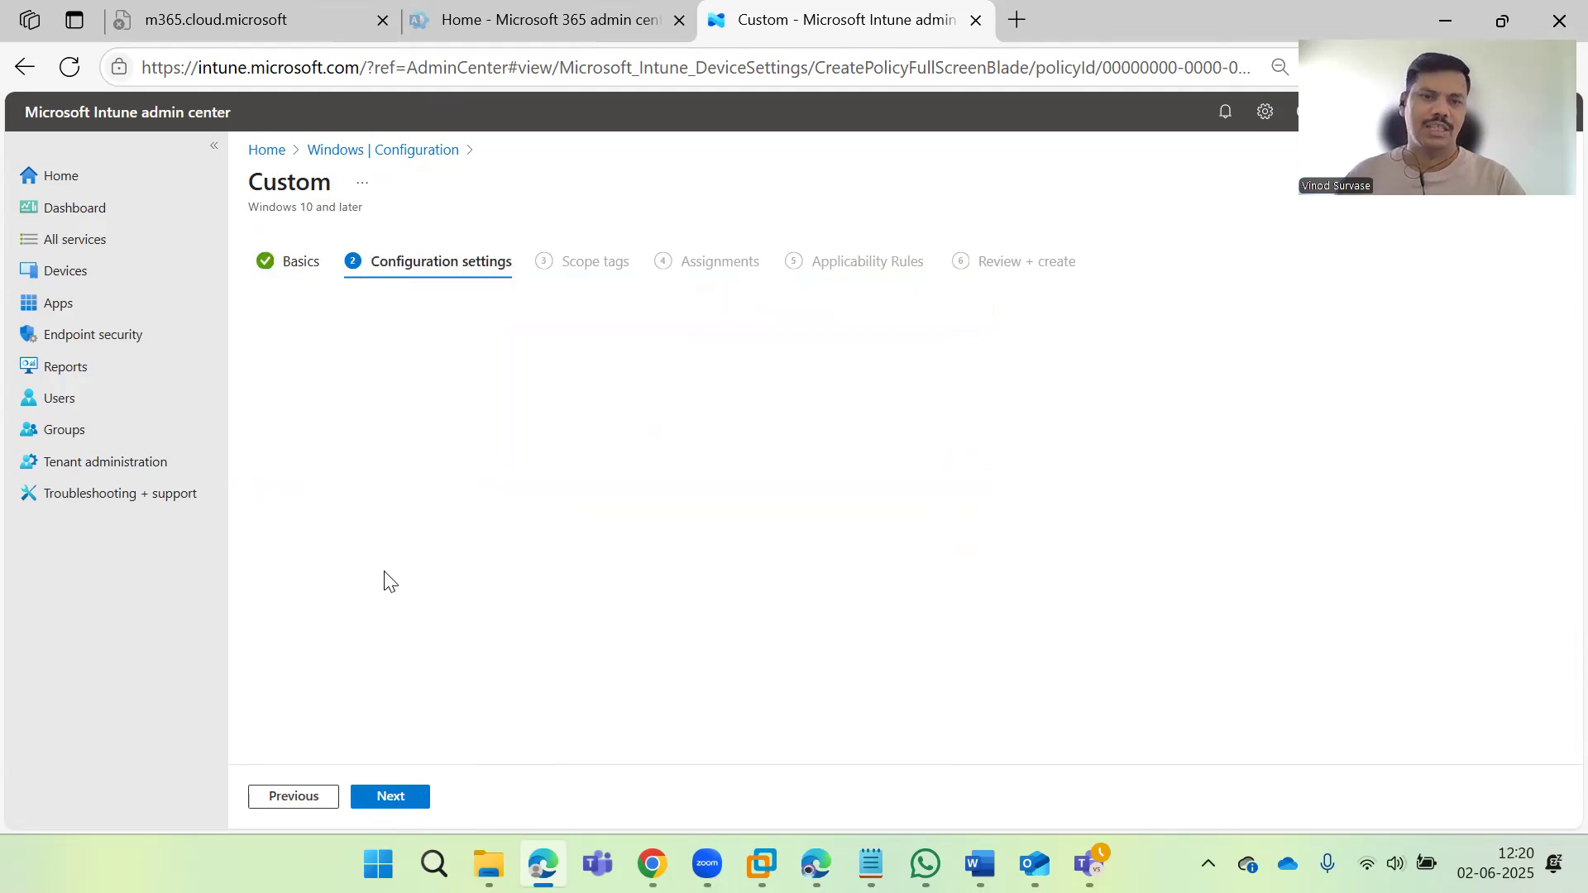
Step: Add an OMA-URI setting row with "Set Default Browser Policy" as both its name and description
left_click(852, 305)
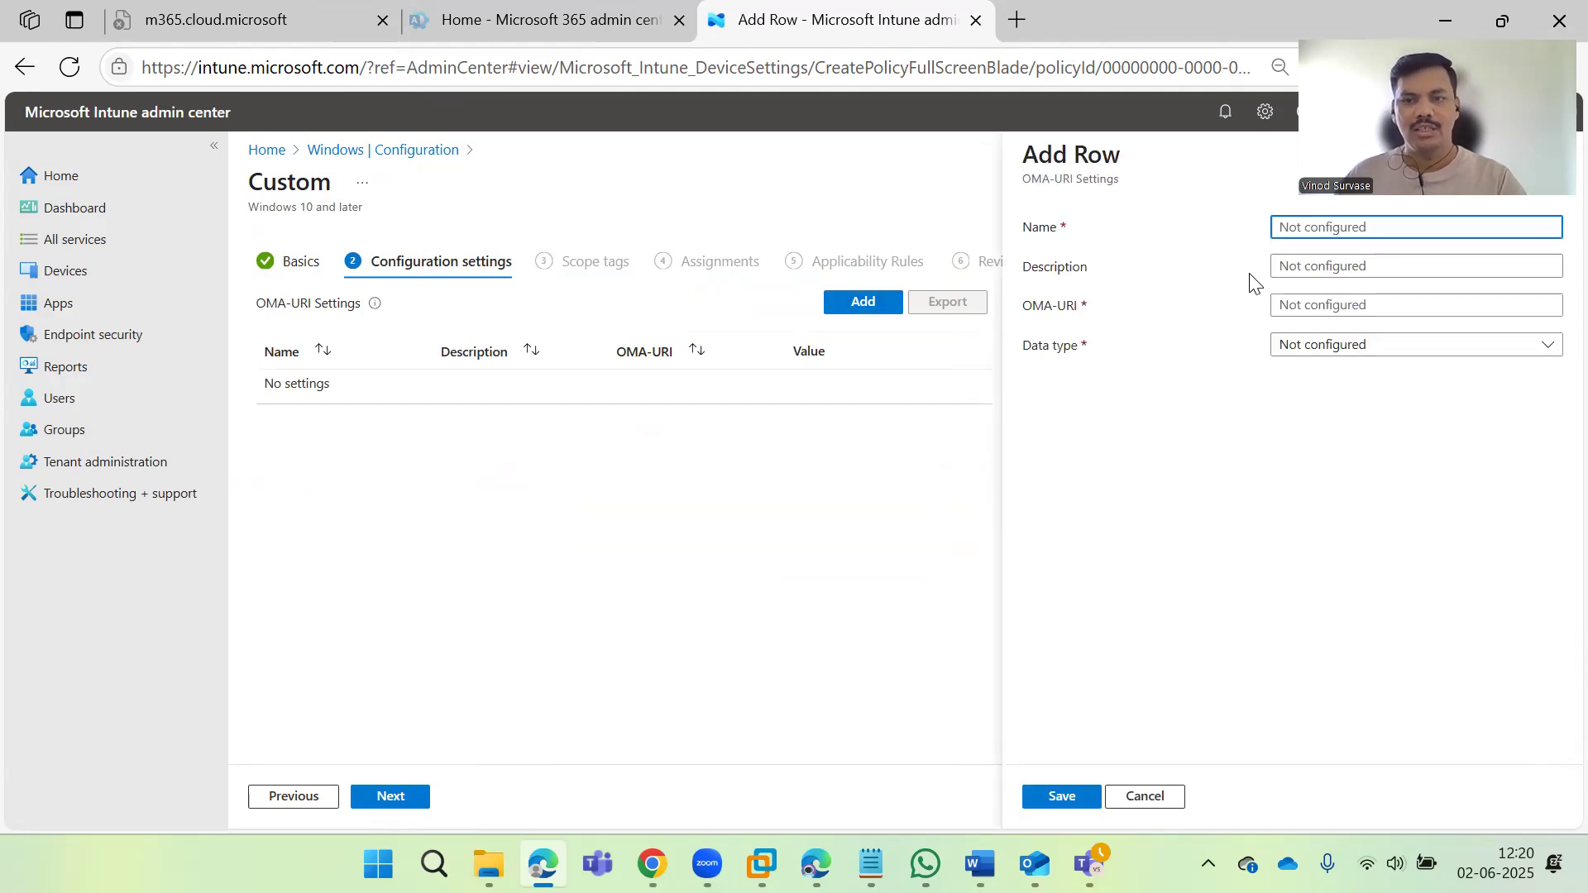
key("ctrl+v")
left_click(1304, 265)
key("ctrl+v")
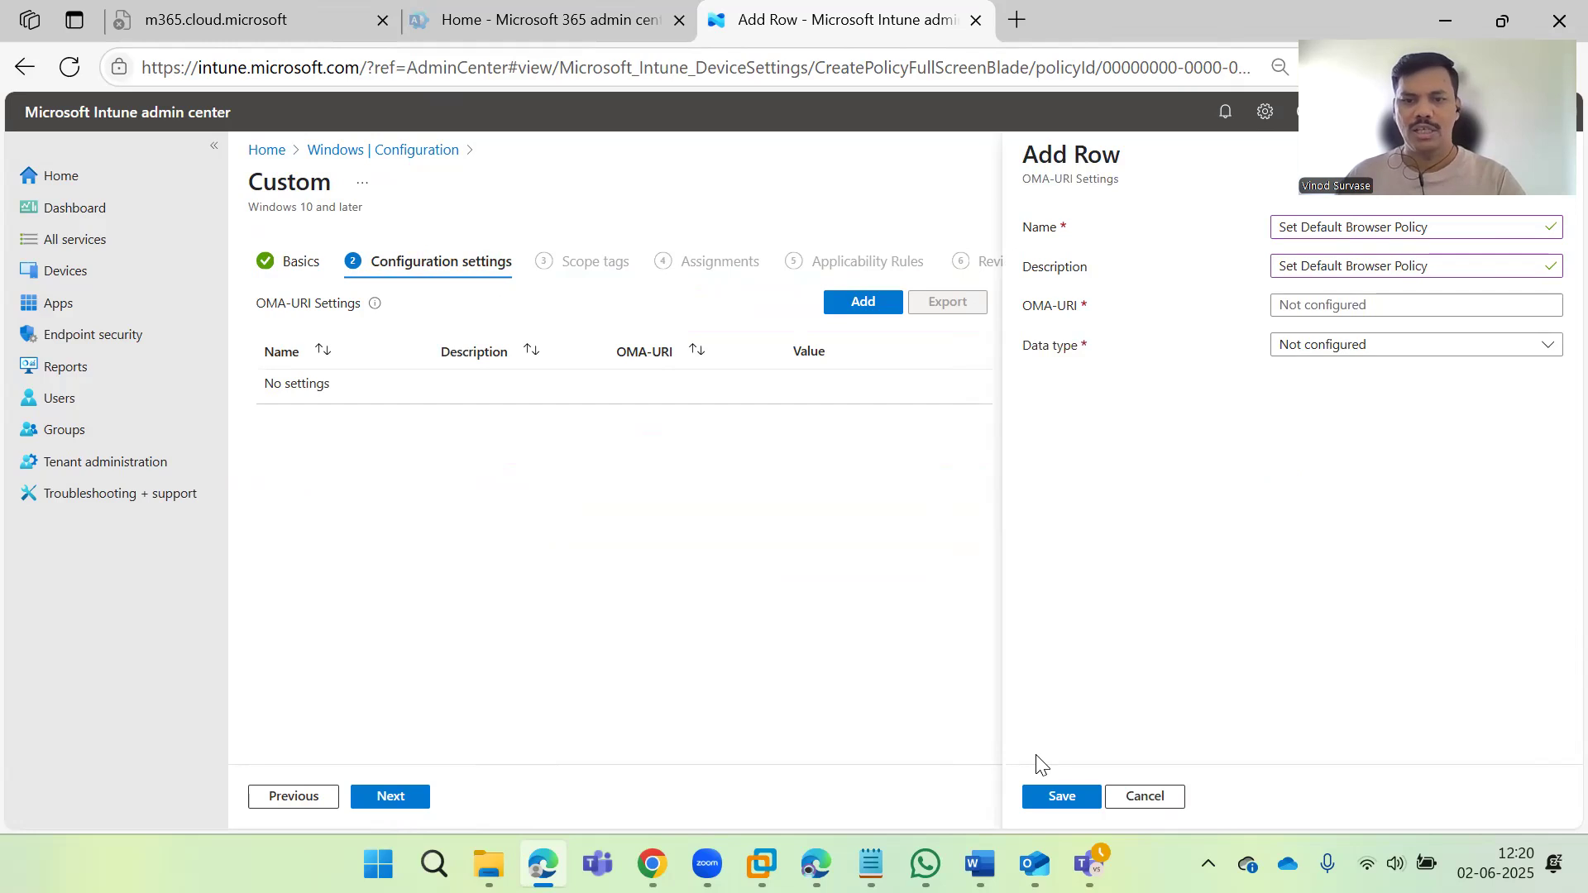
Step: Copy ./Device/Vendor/MSFT/Policy/Config/ApplicationDefaults/DefaultAssociationsConfiguration from the Notepad notes into the row's OMA-URI and set the data type to String
key("alt+Tab")
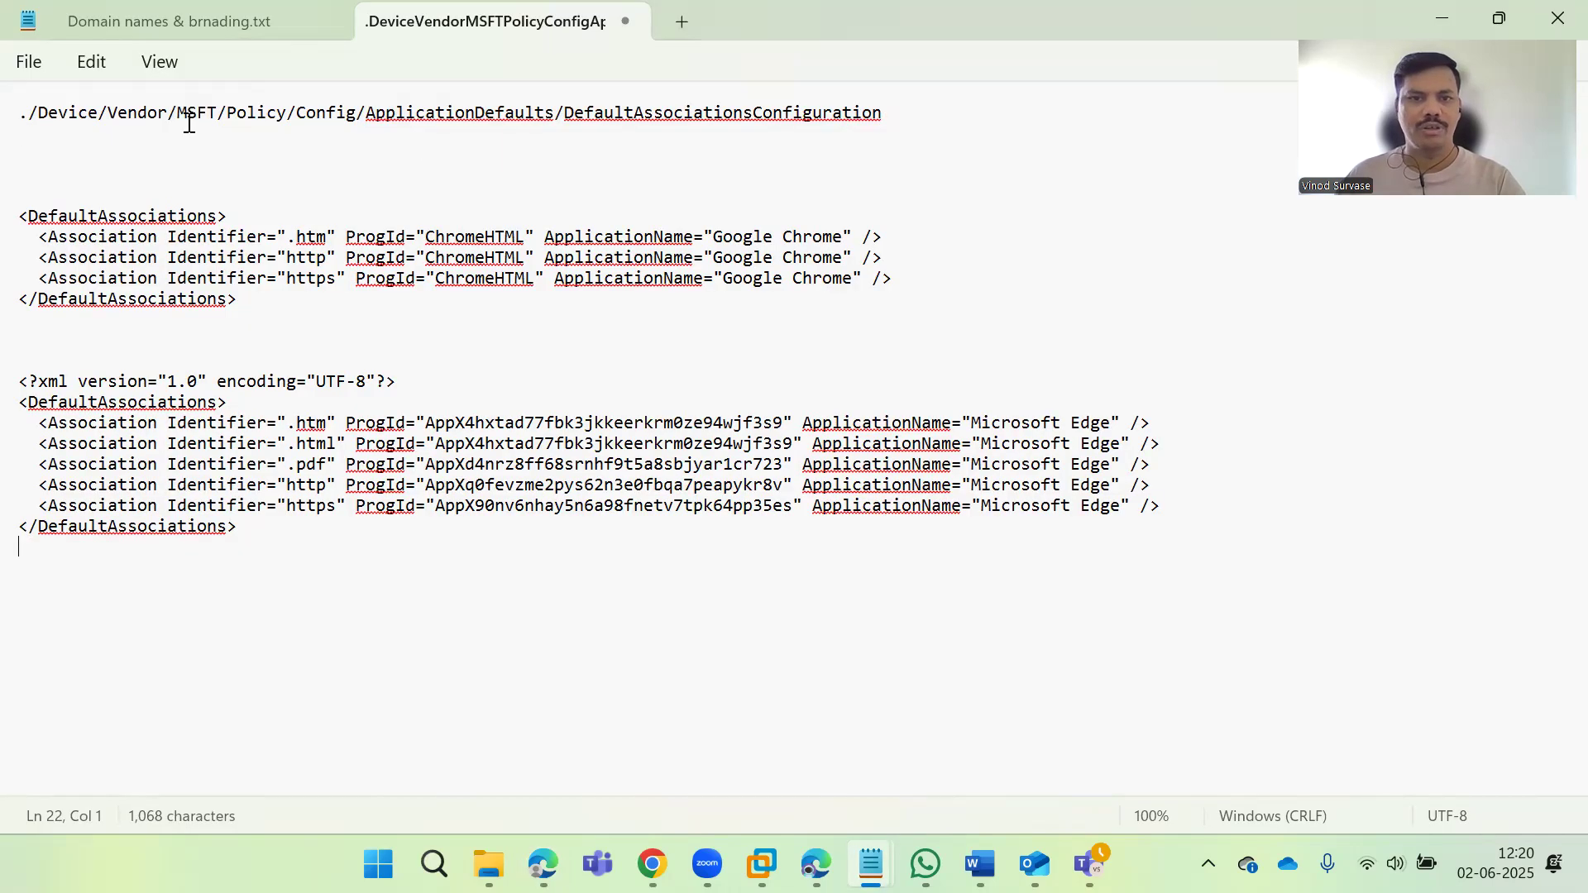
left_click_drag(11, 116, 28, 127)
key("shift+End")
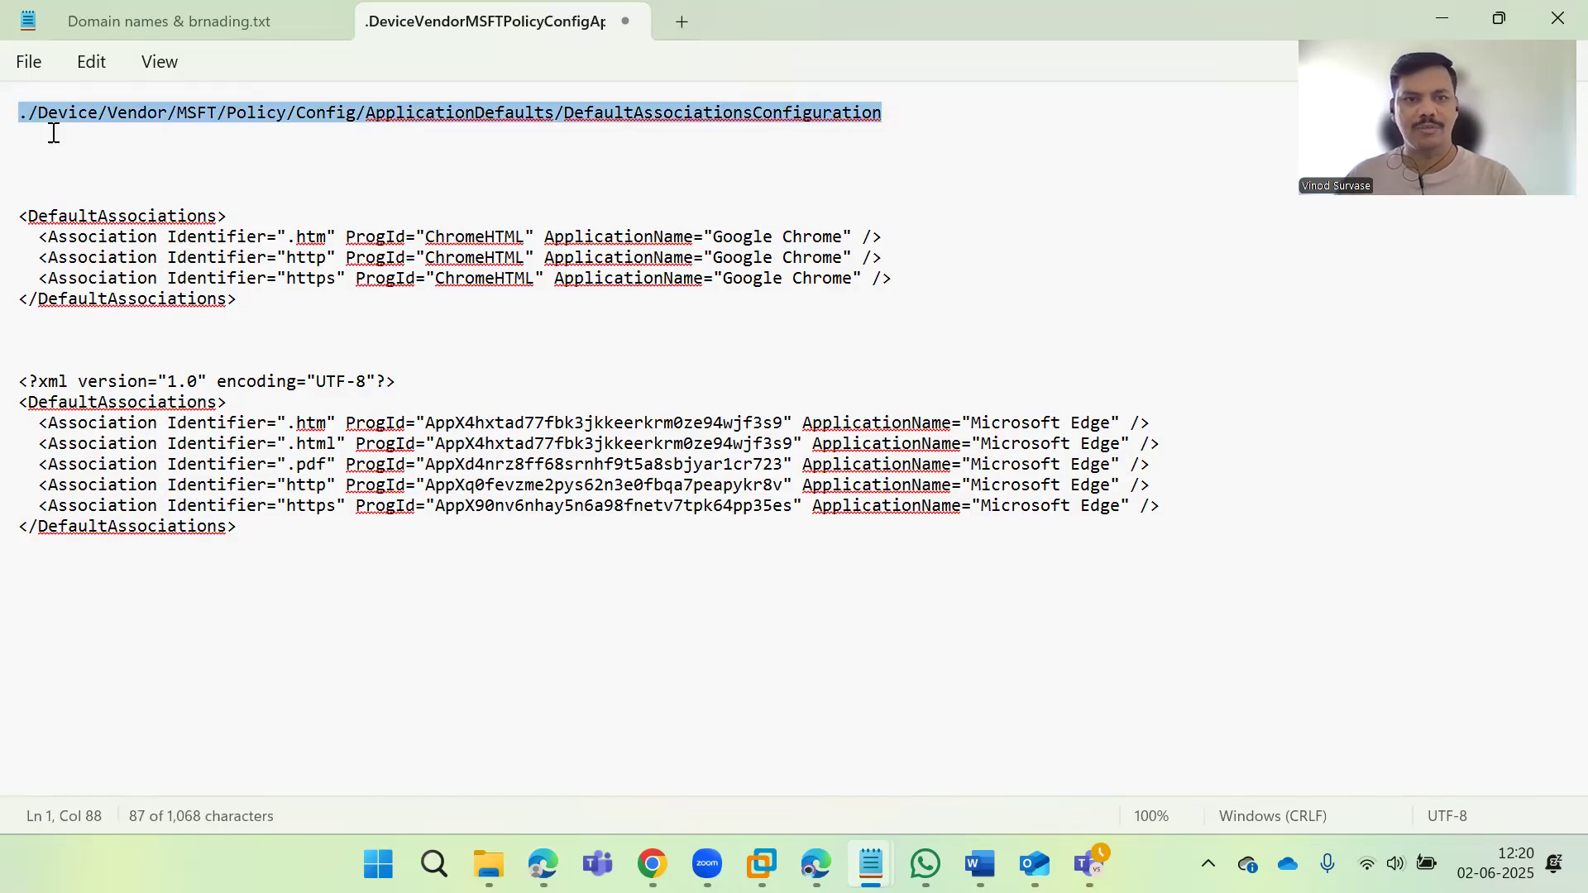
key("alt+Tab")
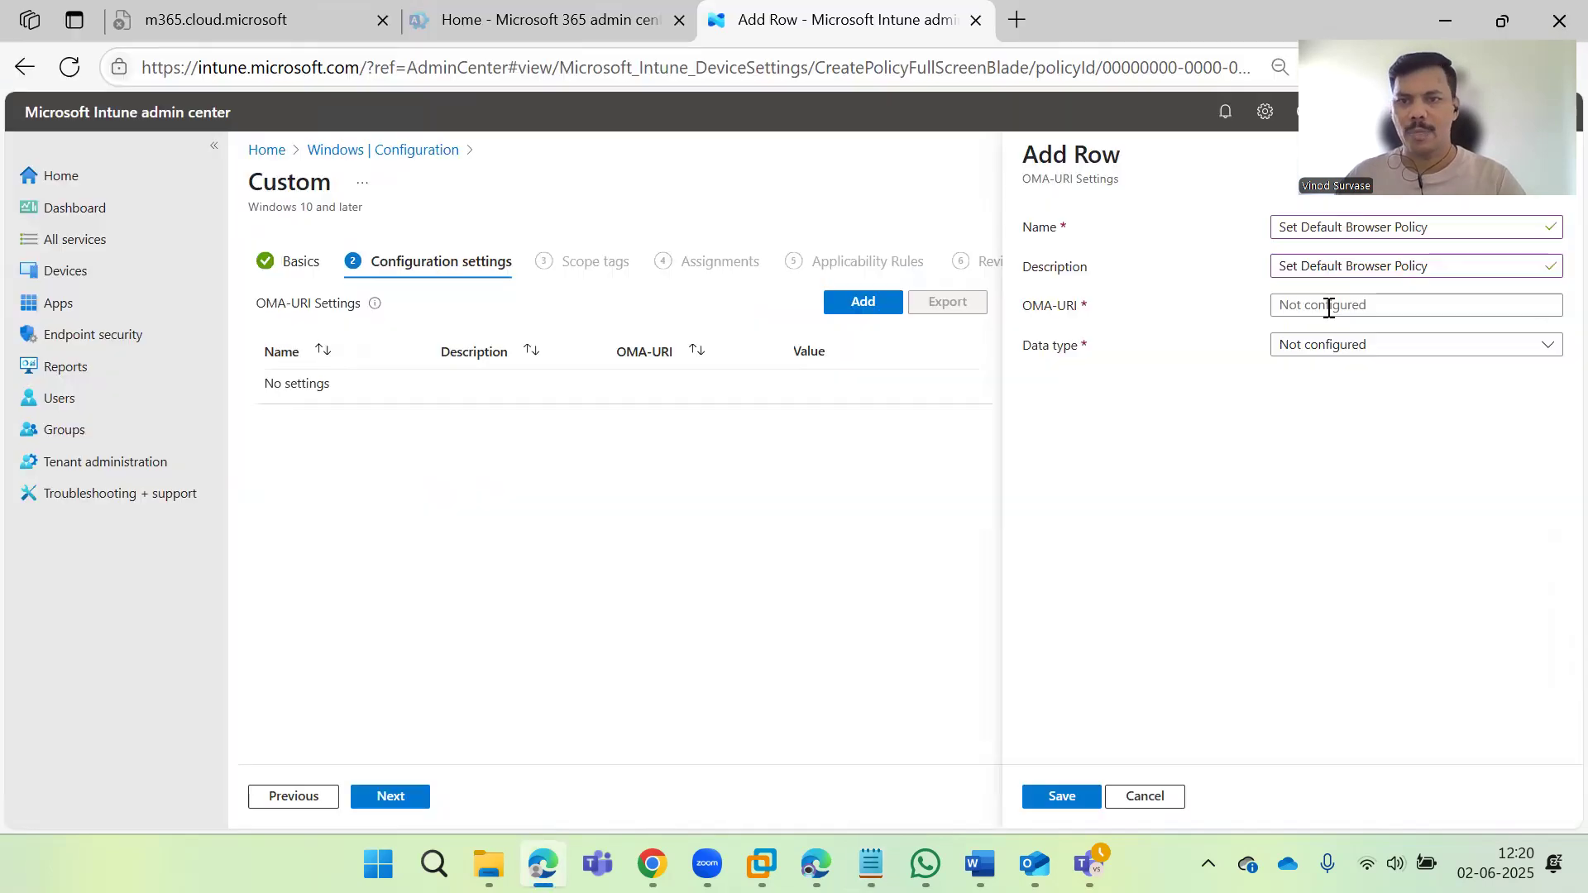
left_click(1328, 308)
key("ctrl+v")
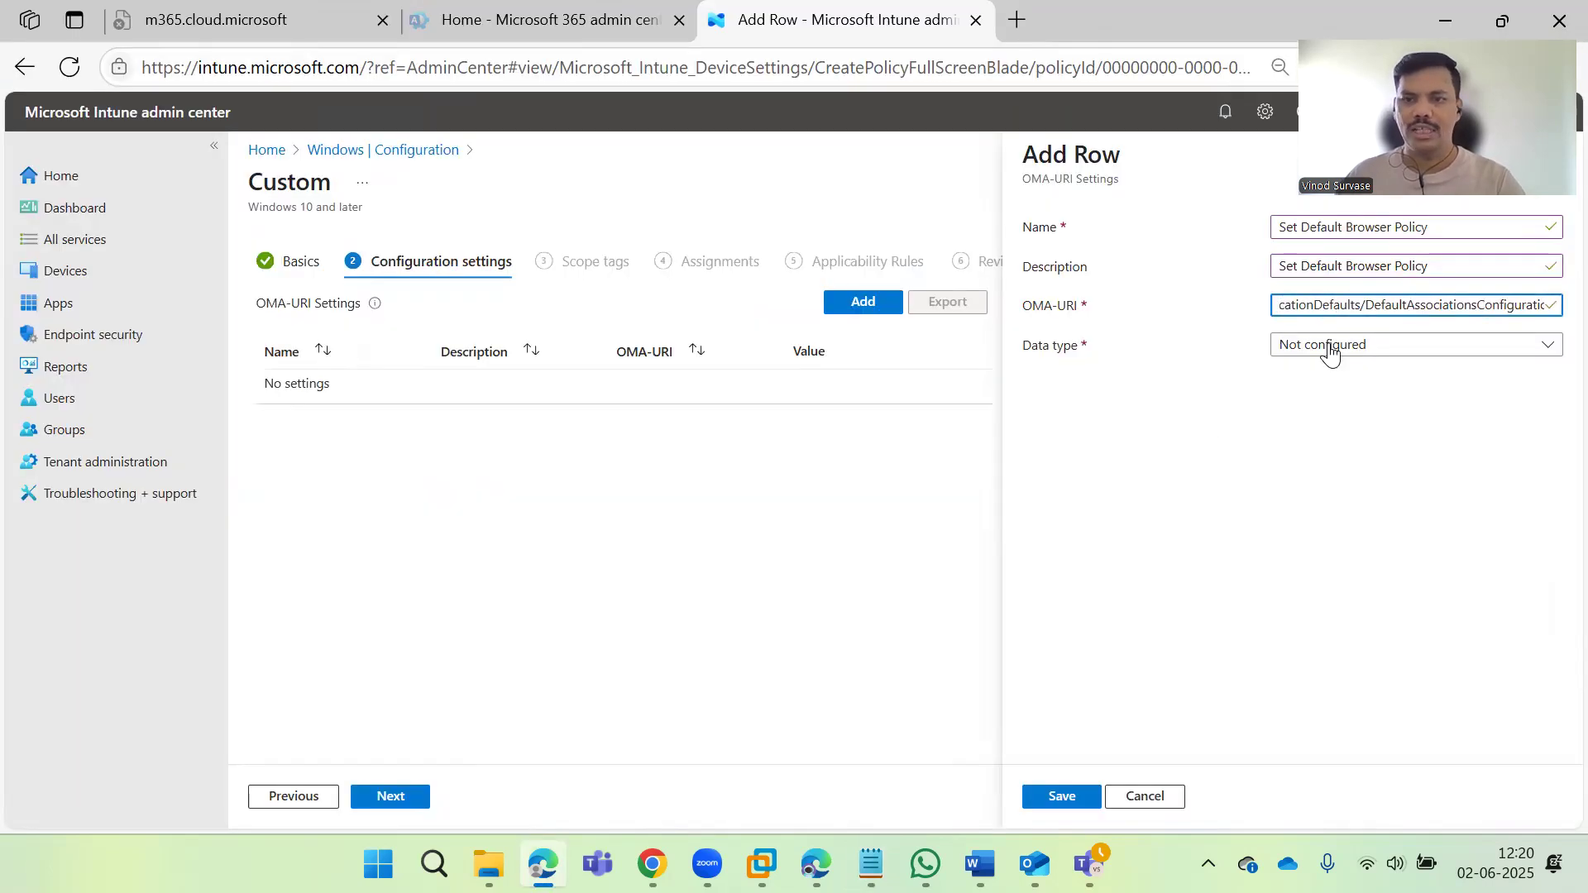
left_click(1337, 345)
left_click(1301, 524)
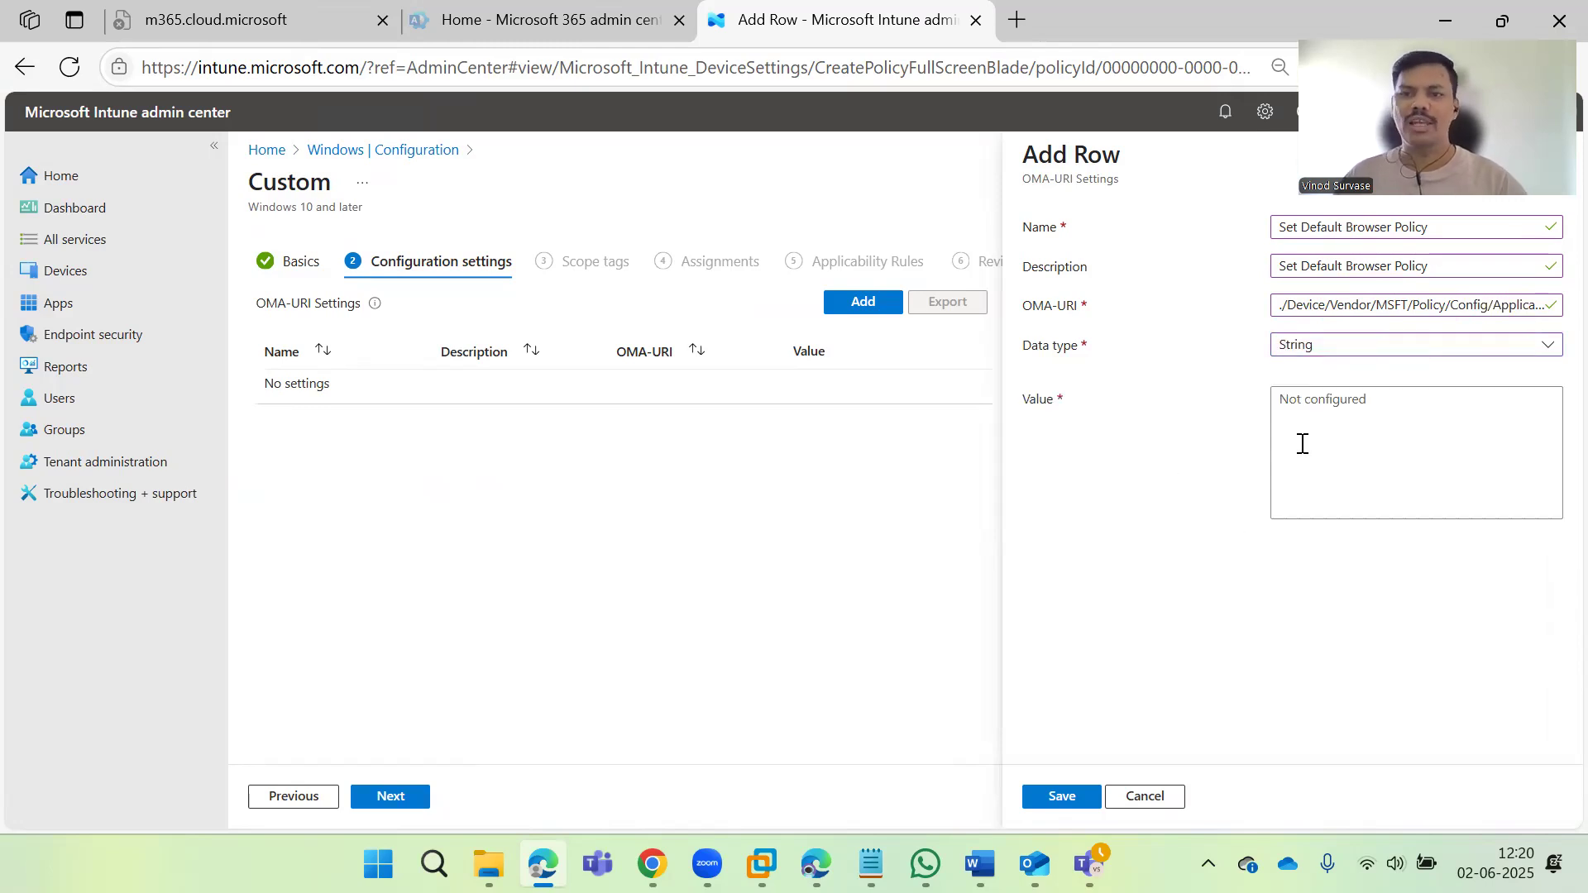
left_click(1333, 347)
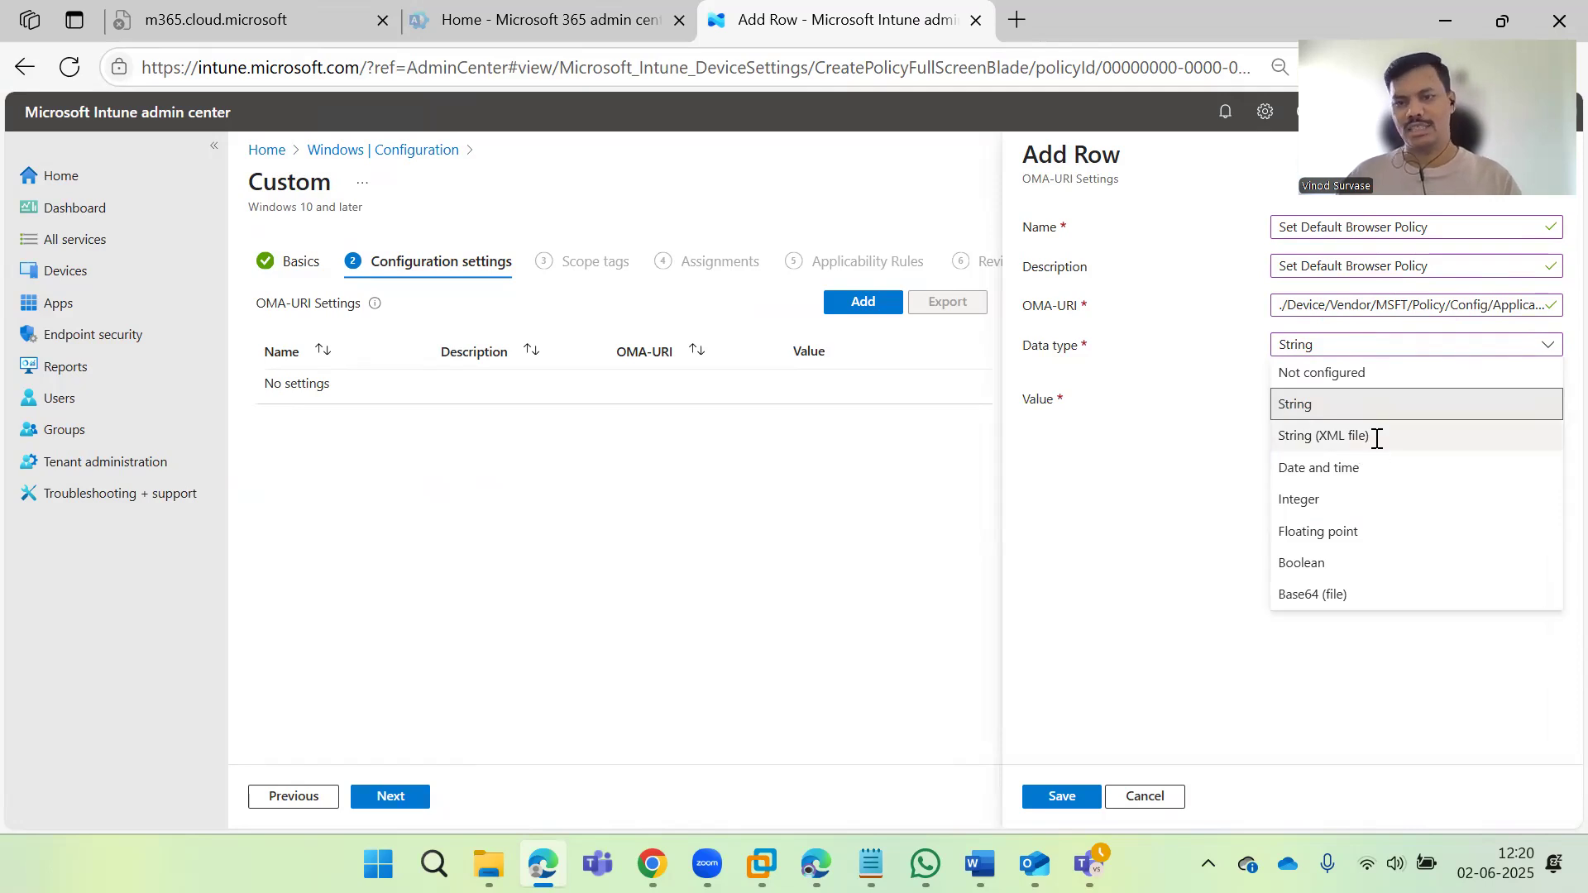
left_click(1375, 438)
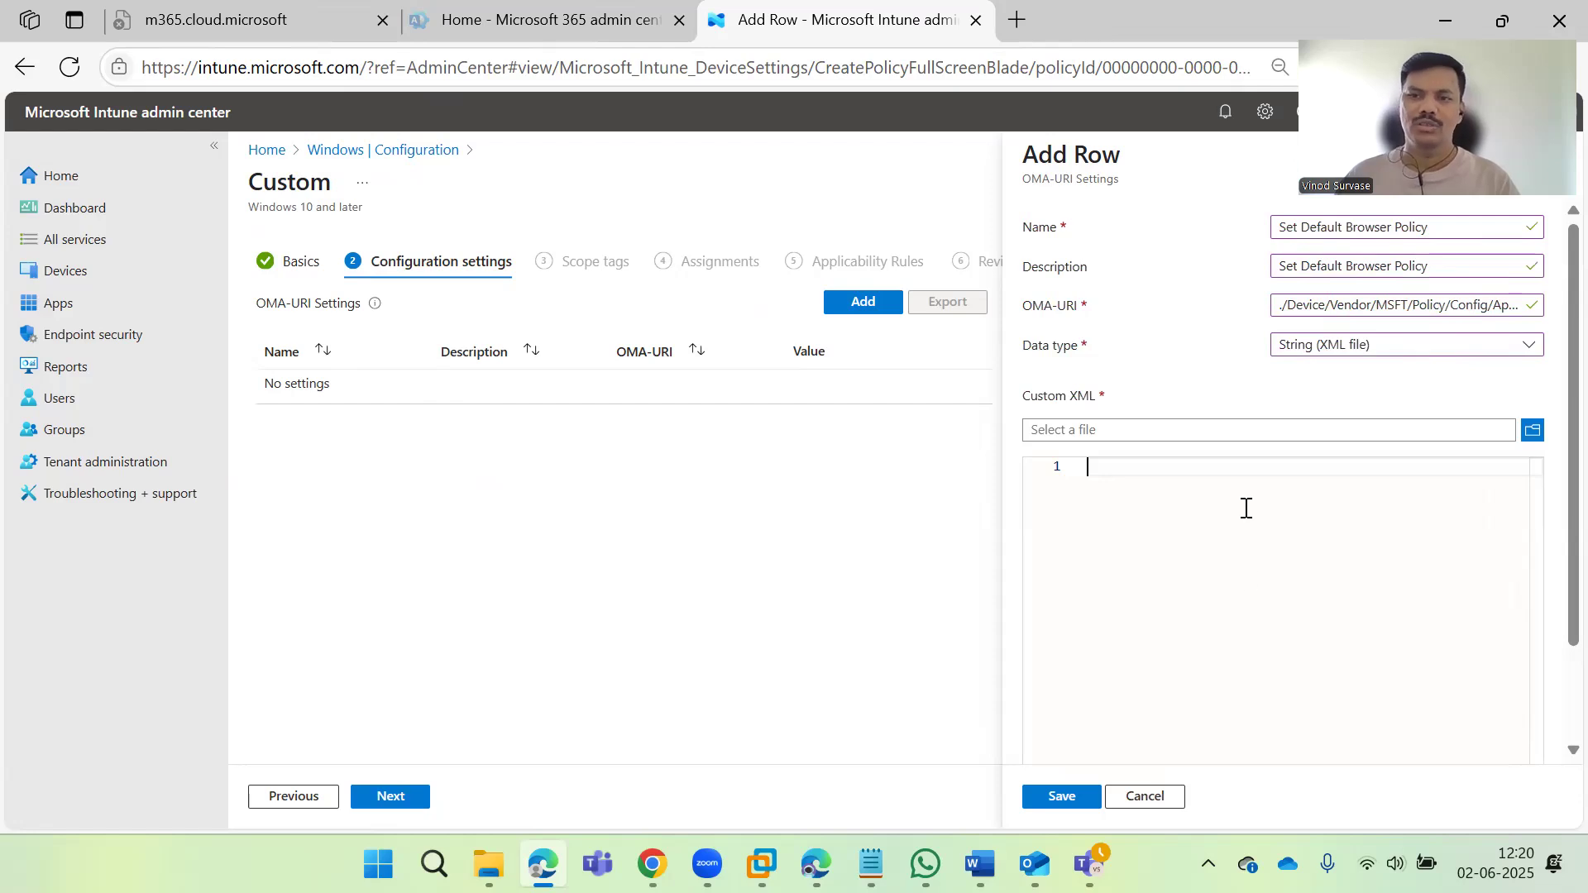
left_click(1351, 362)
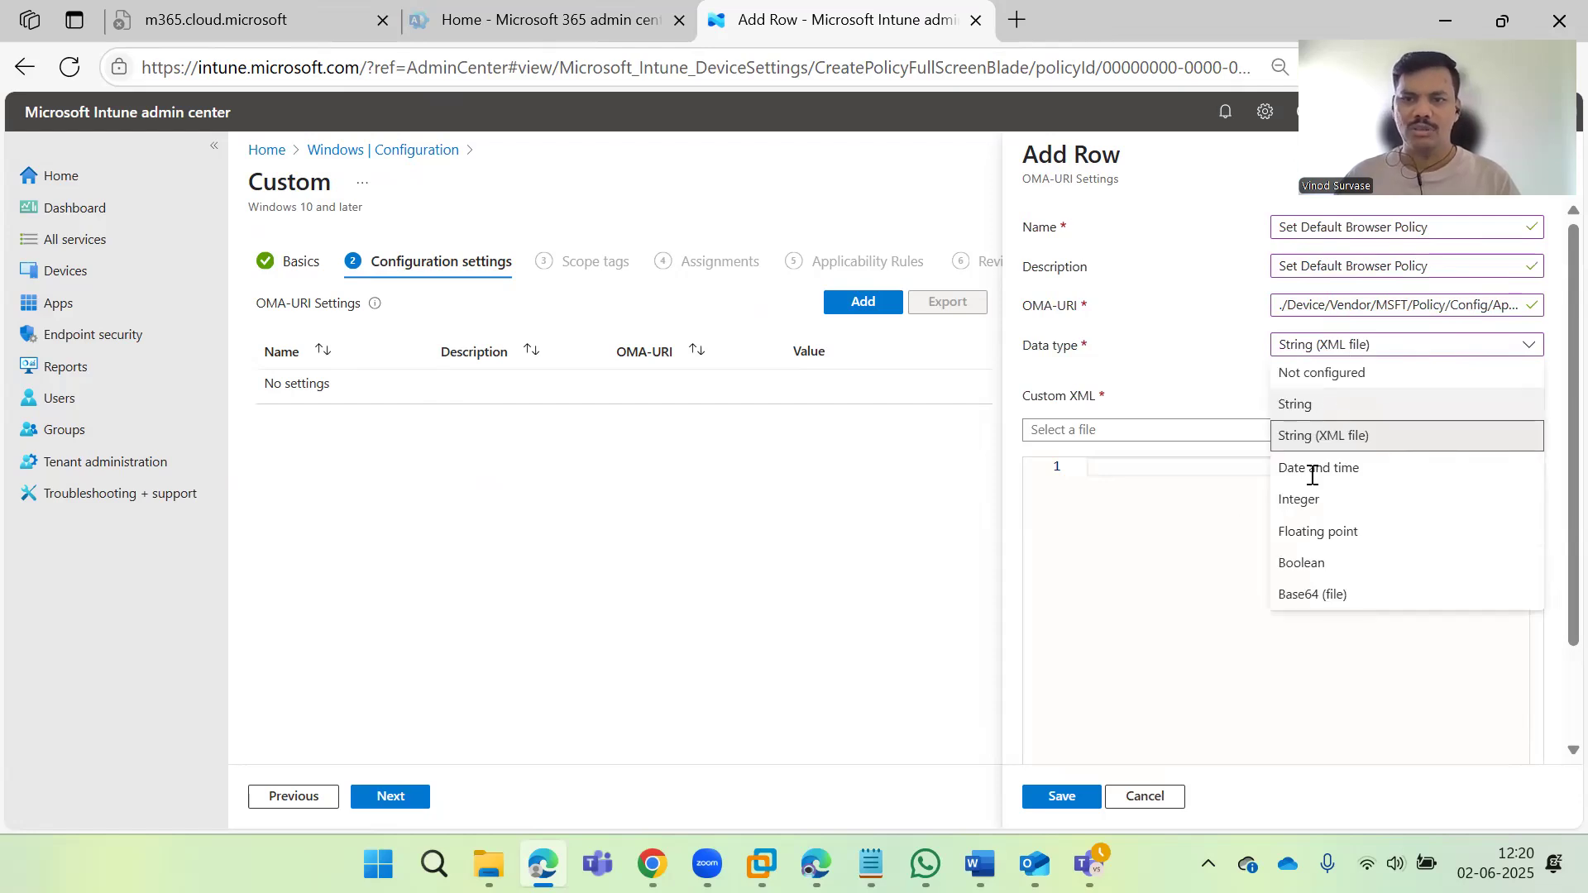
left_click(1295, 404)
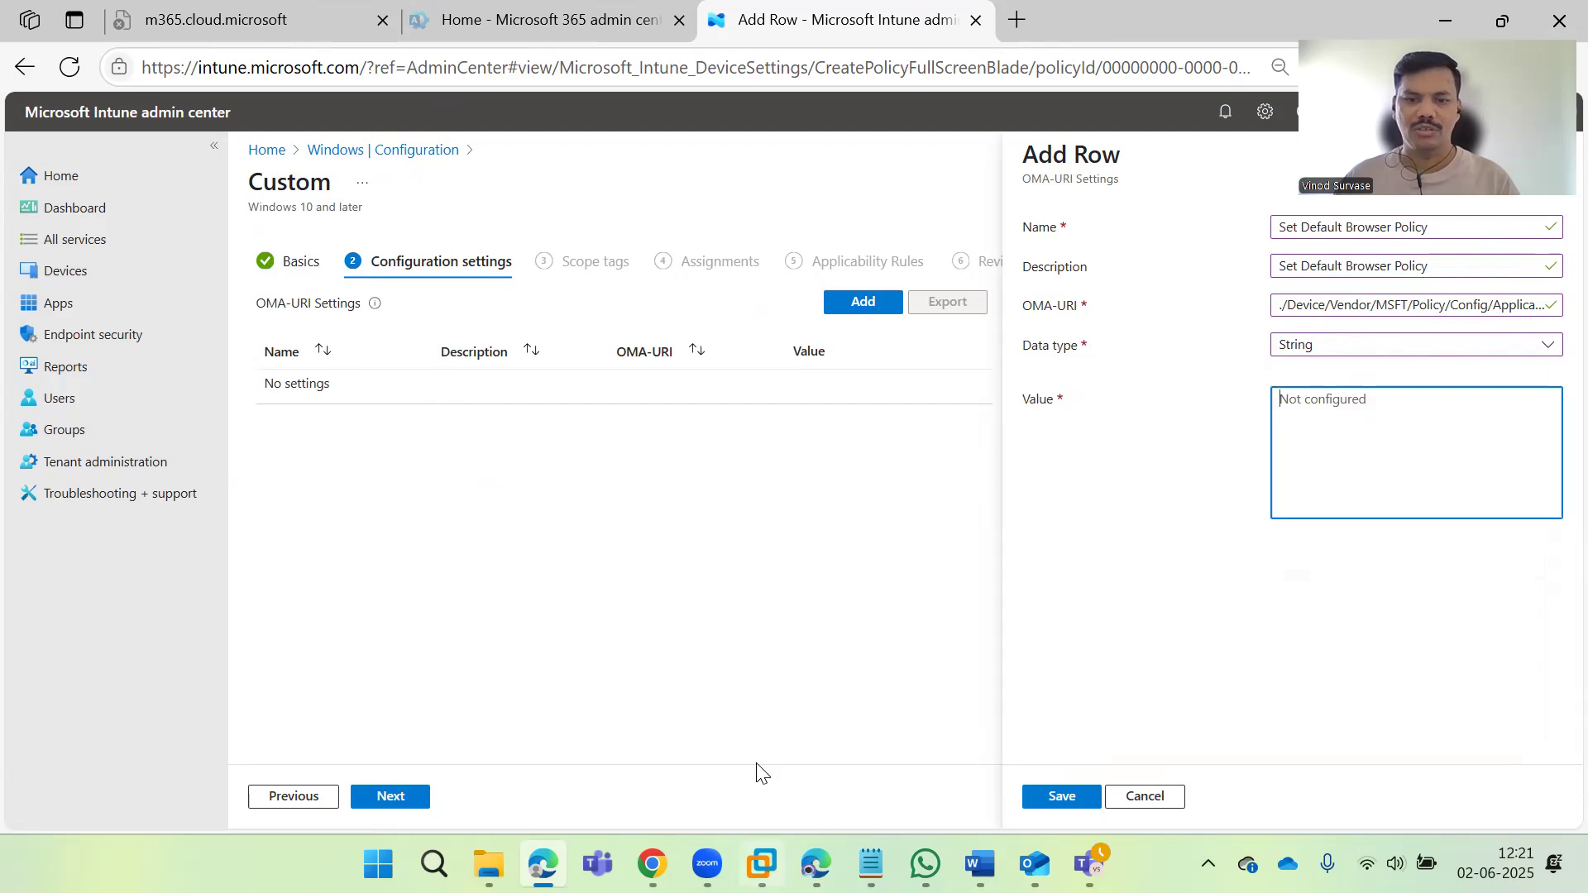
Step: Copy the Google Chrome DefaultAssociations XML block from the Notepad notes into the OMA-URI row's value and save the row
left_click(872, 860)
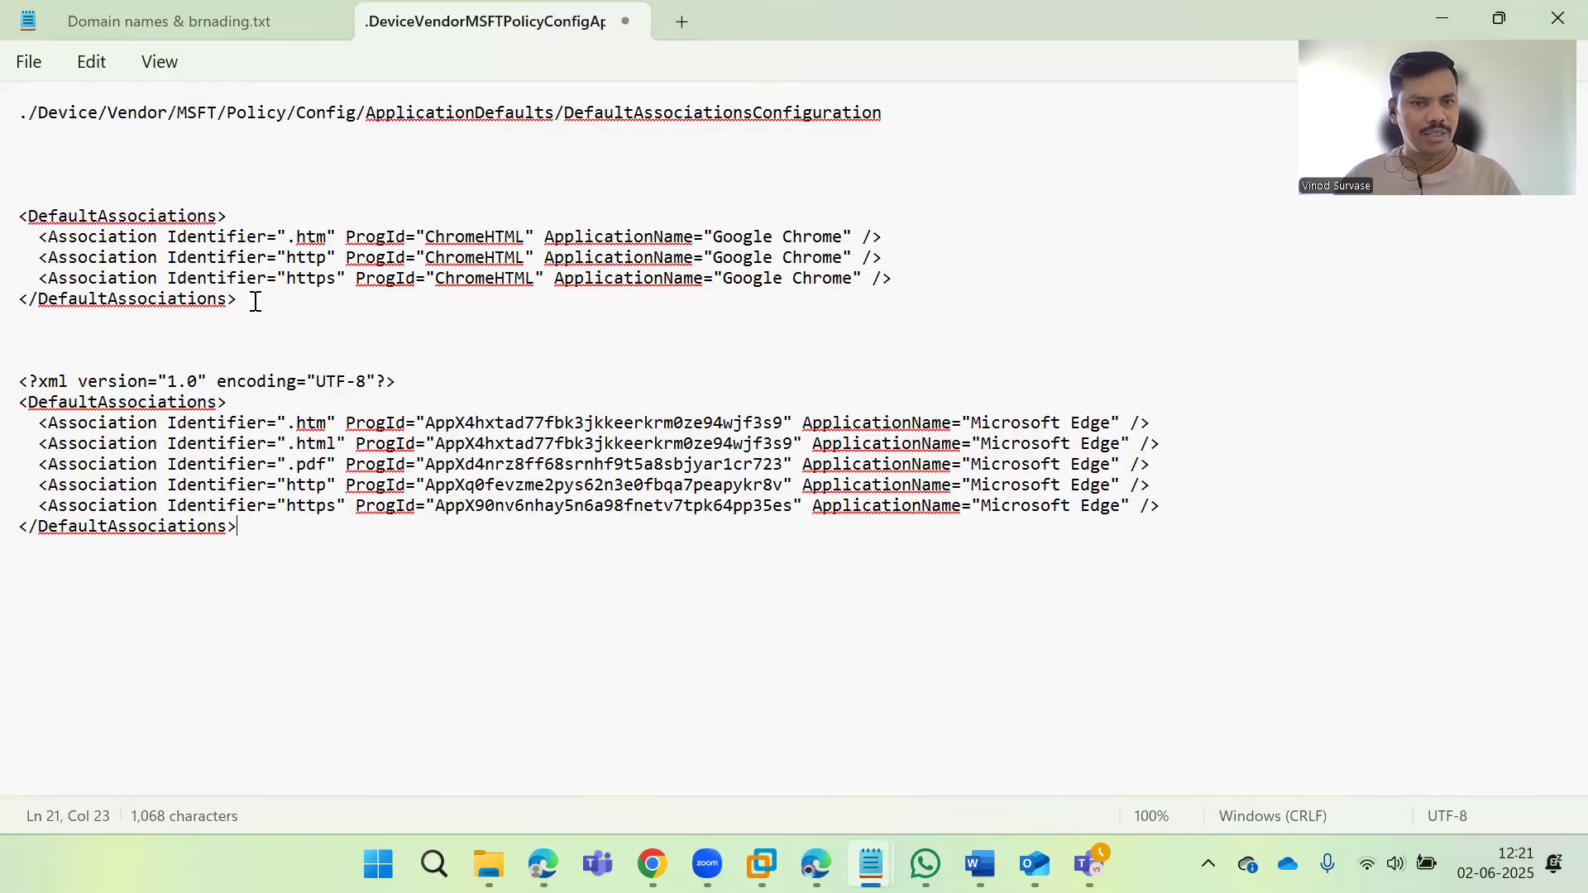
left_click_drag(256, 300, 14, 216)
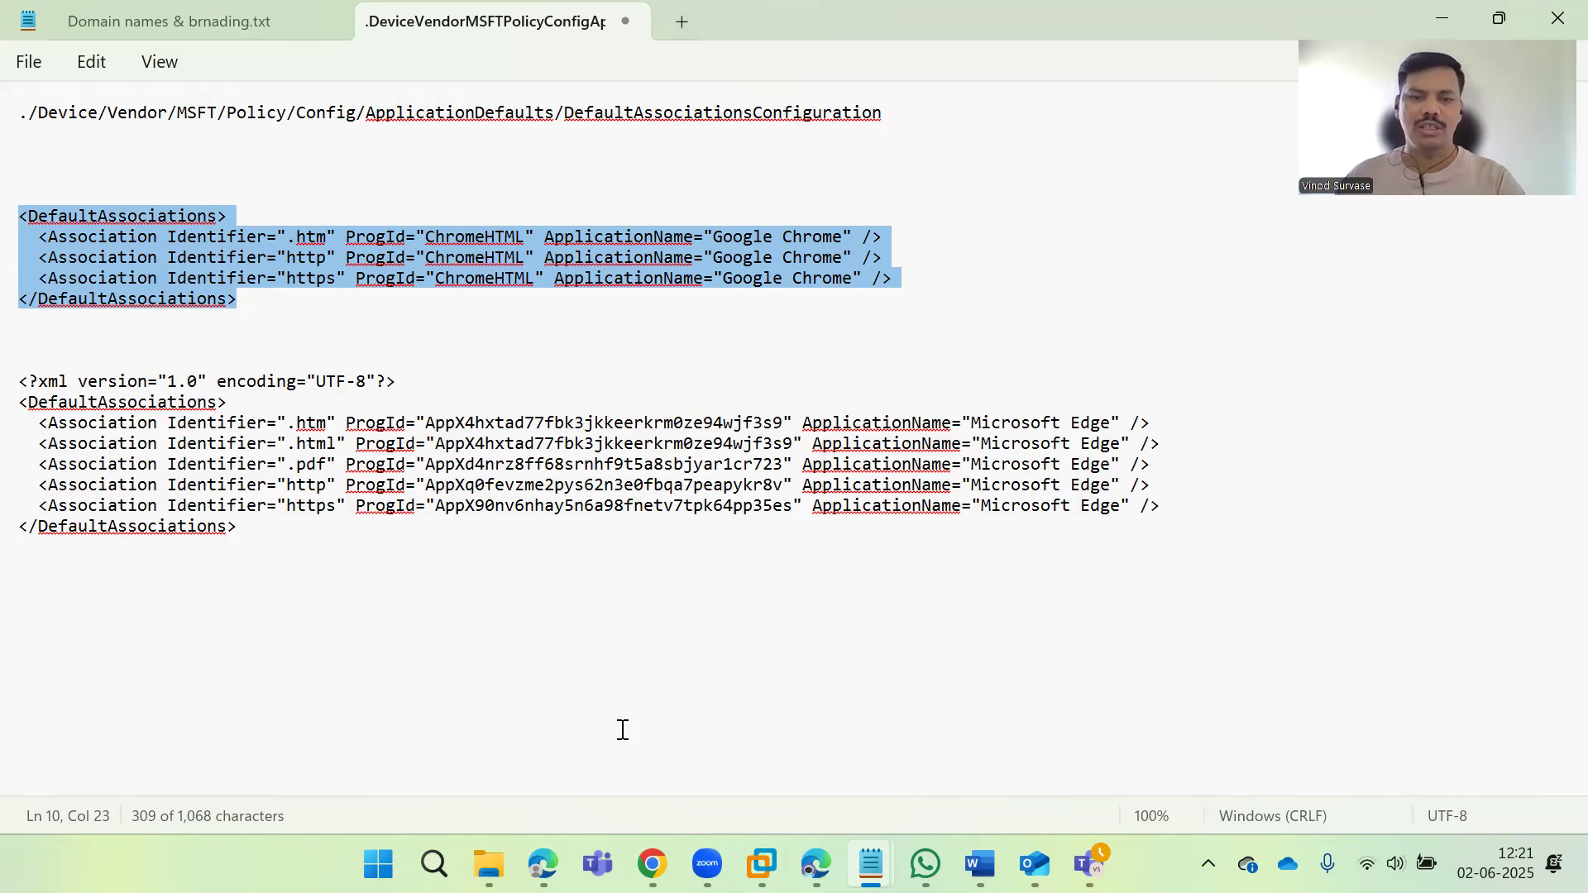
key("alt+Tab")
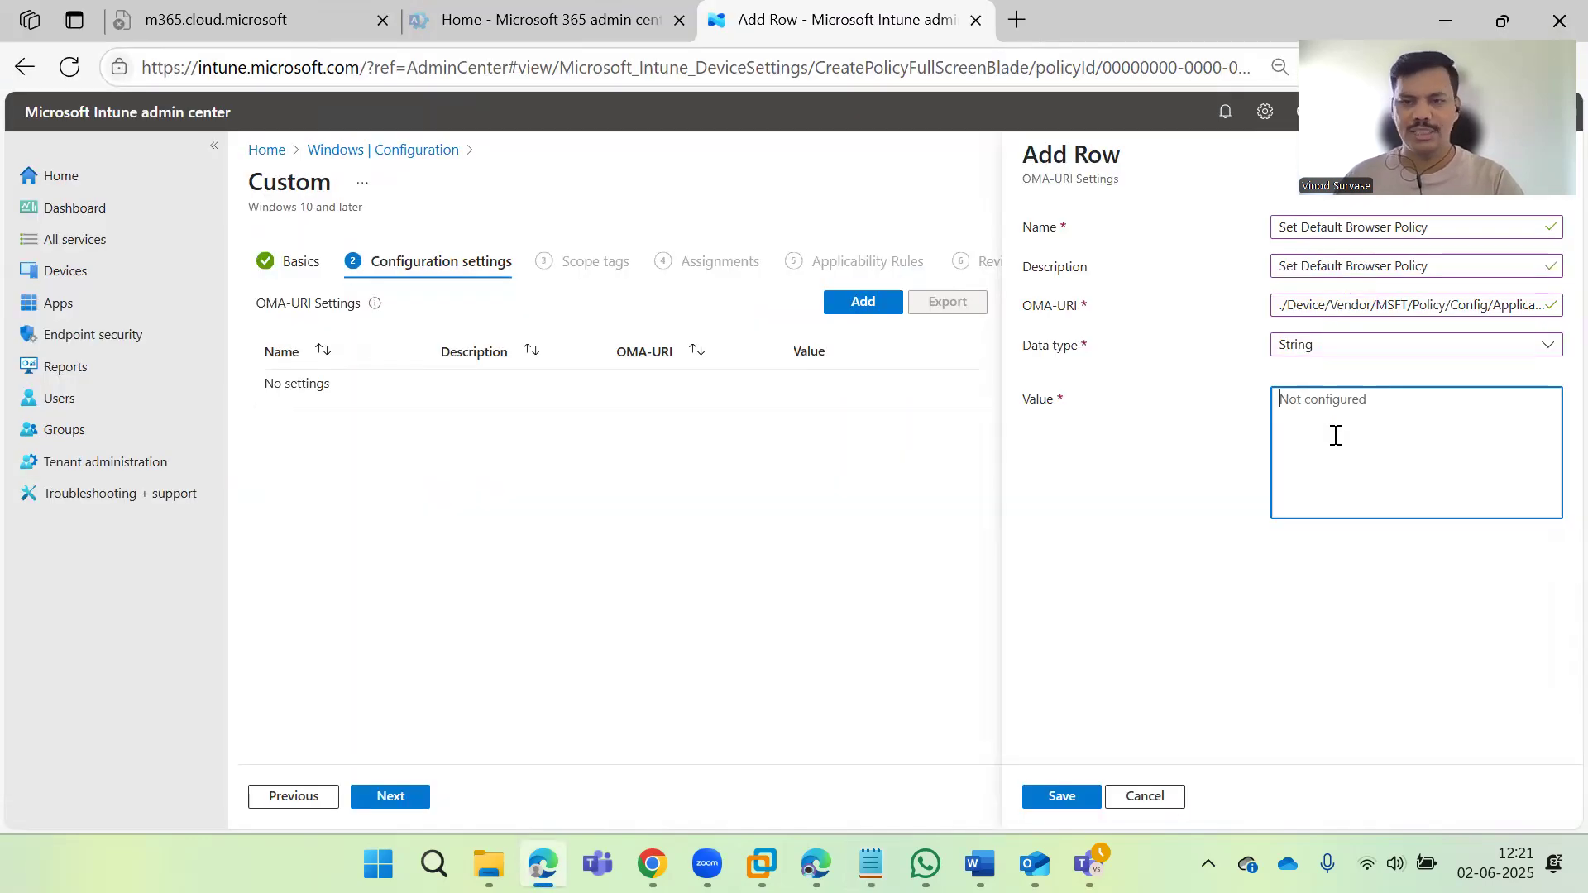
left_click(1332, 432)
type("<DefaultAssociations>   <Association Identifier=\".htm\" ProgId=\"ChromeHTML\" ApplicationName=\"Google Chrome\" />   <Association Identifier=\"http\" ProgId=\"ChromeHTML\" ApplicationName=\"Google Chrome\" />   <Association Identifier=\"https\" ProgId=\"ChromeHTML\" ApplicationName=\"Google Chrome\" /> </DefaultAssociations>")
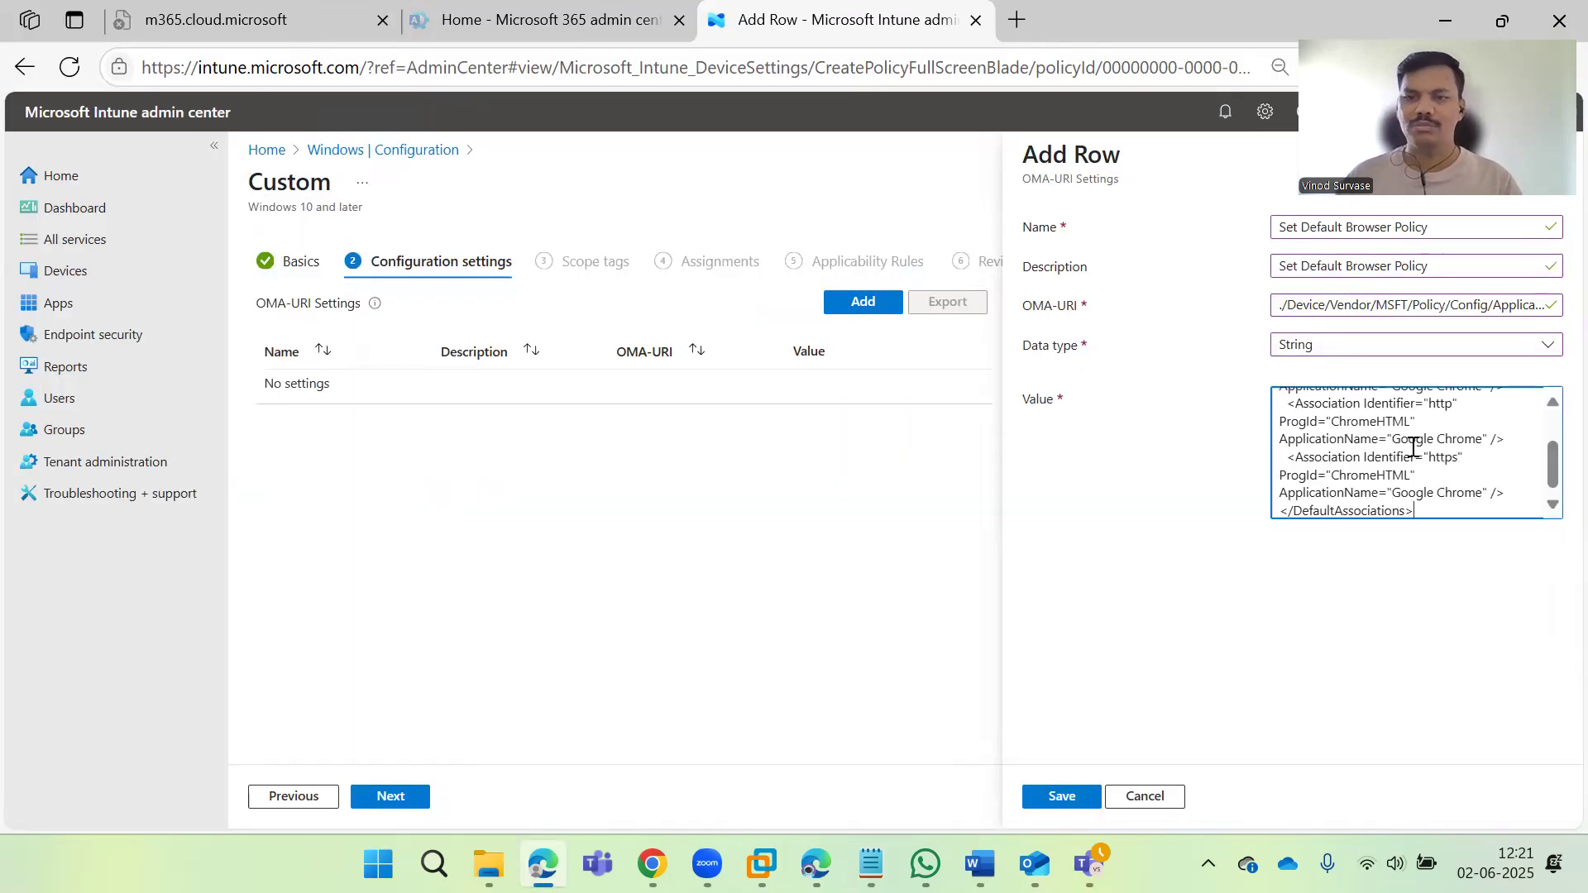
scroll(1419, 443, "up", 2)
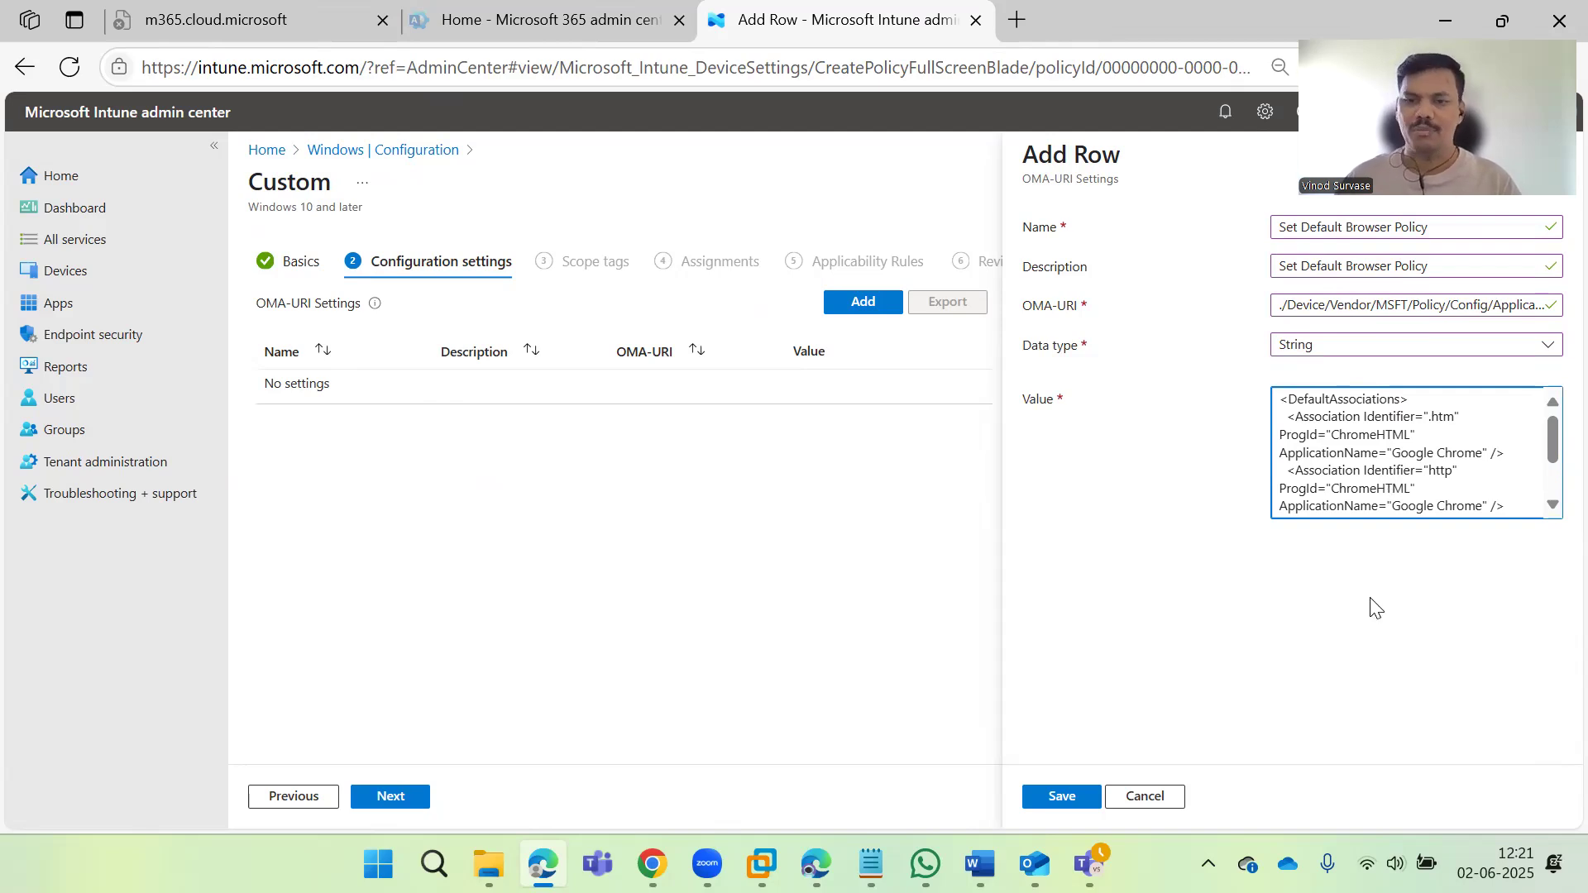
left_click(1351, 579)
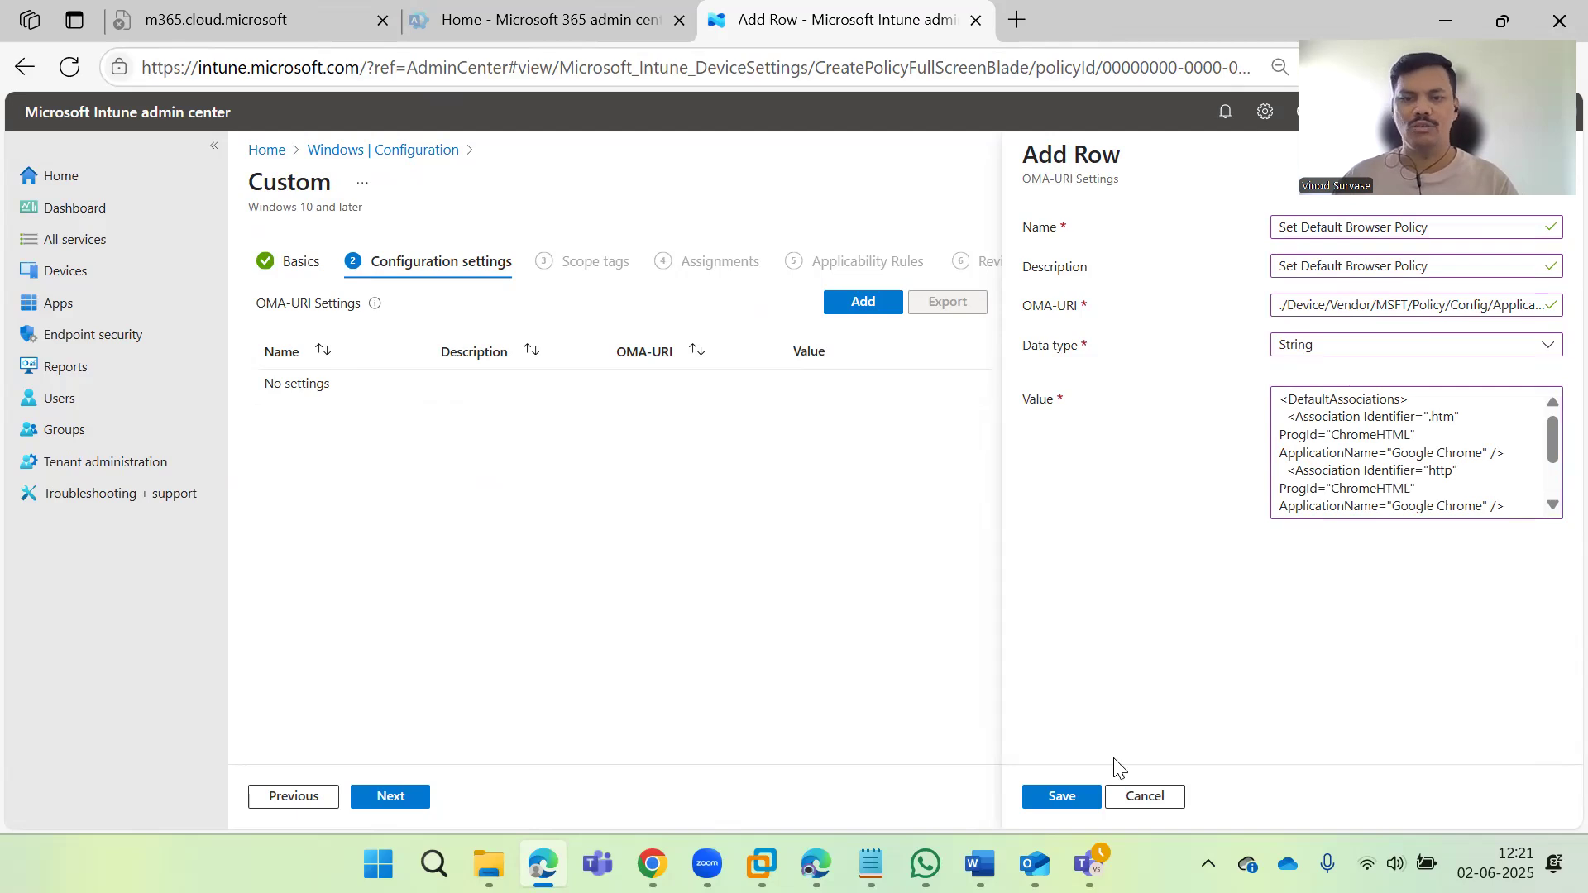
left_click(1067, 798)
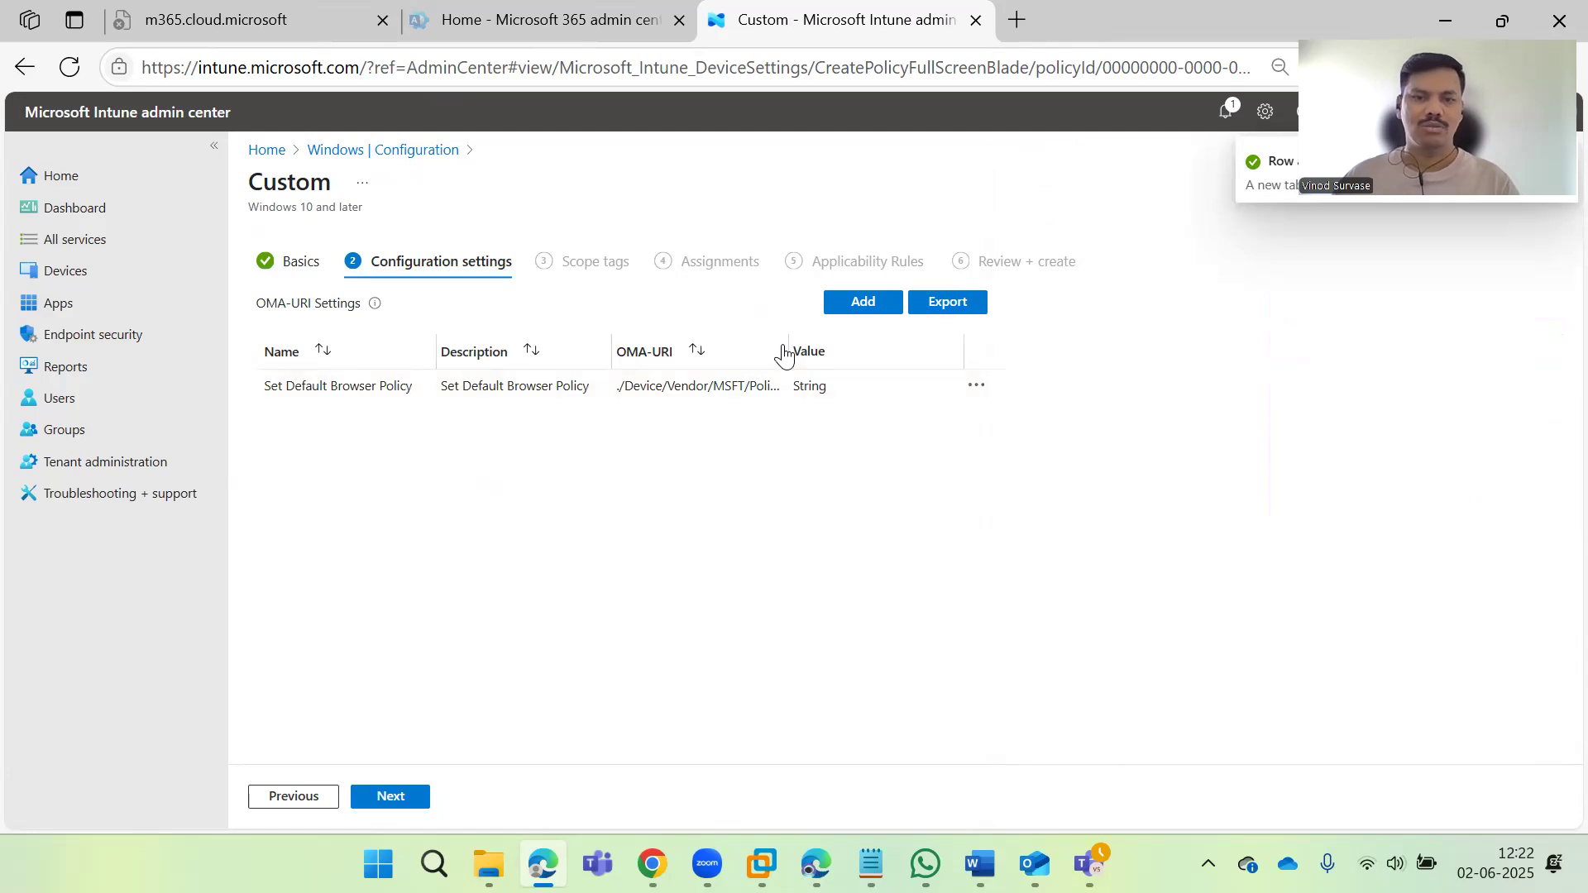
Step: Widen the OMA-URI column and examine the saved row's path, value and available row actions
left_click_drag(790, 343, 1034, 355)
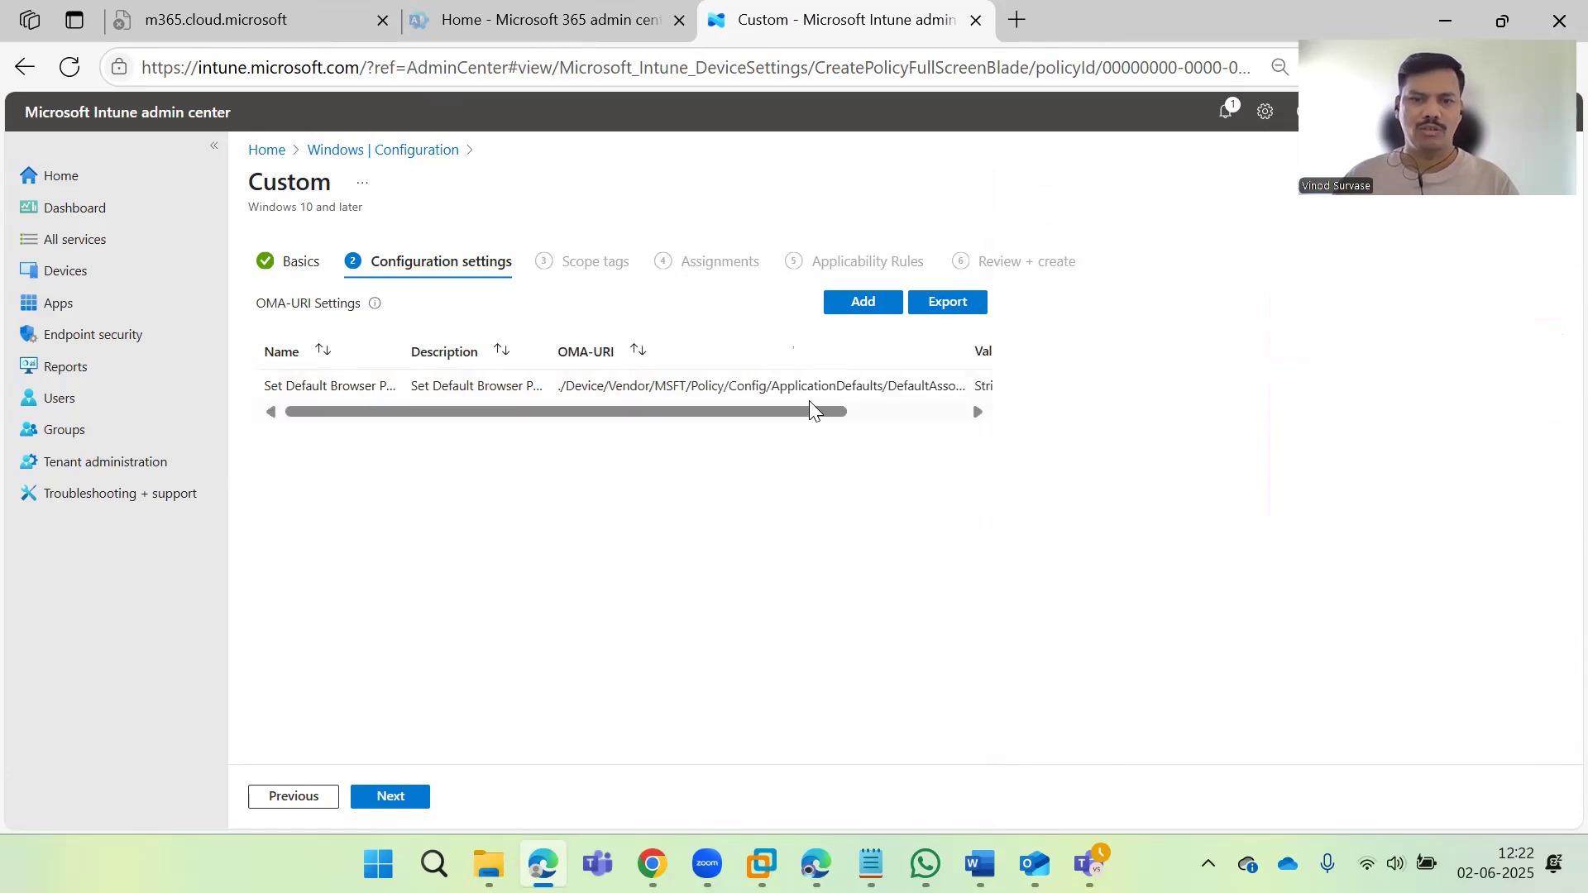
left_click(899, 413)
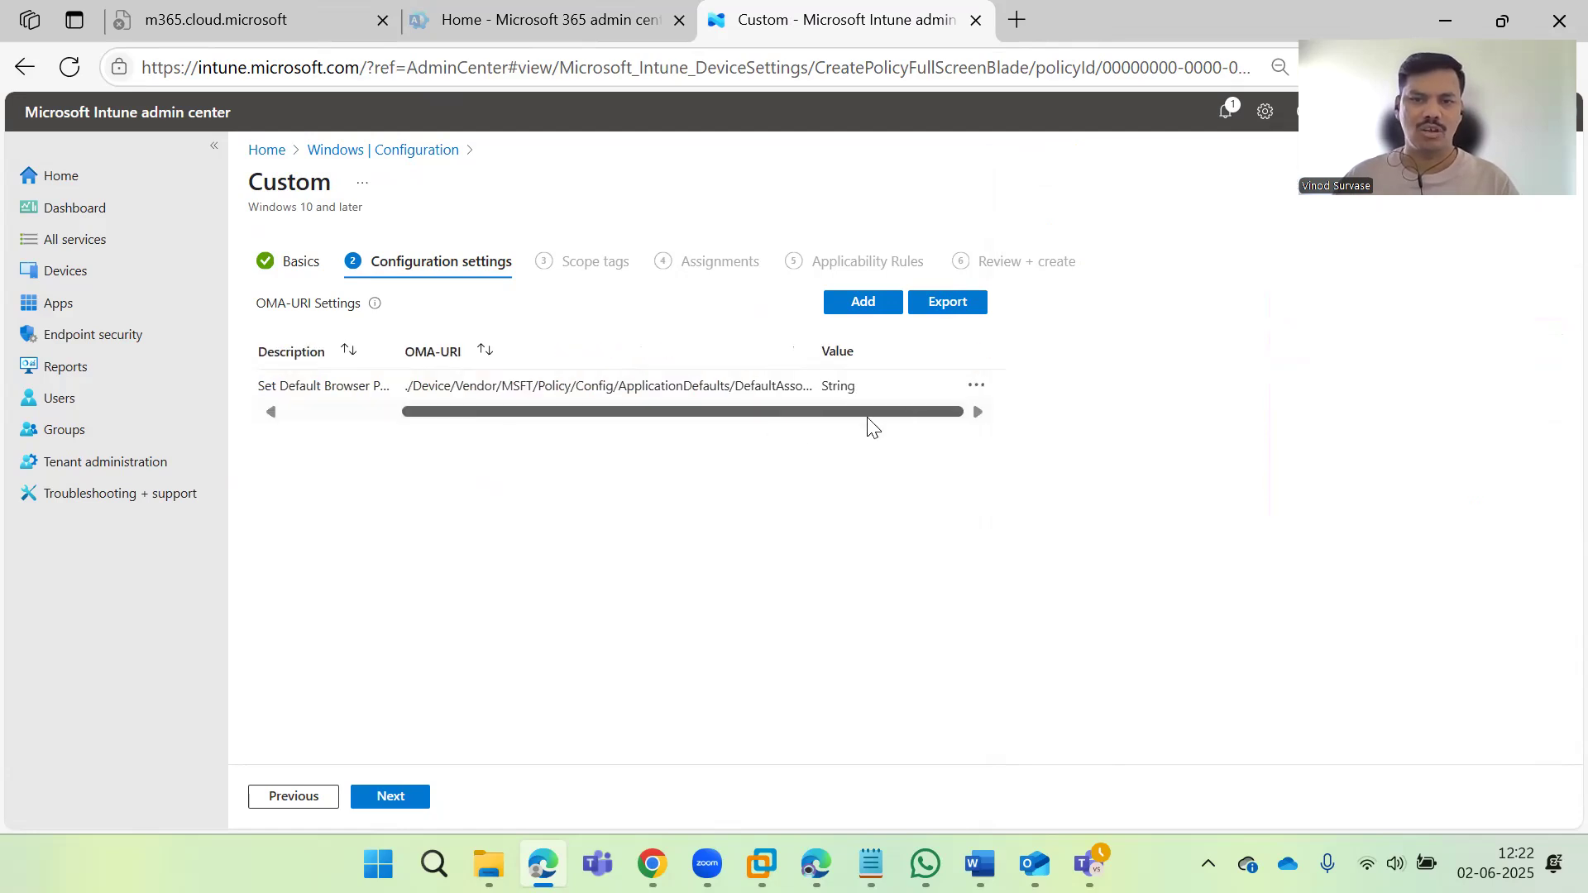
left_click_drag(682, 417, 809, 567)
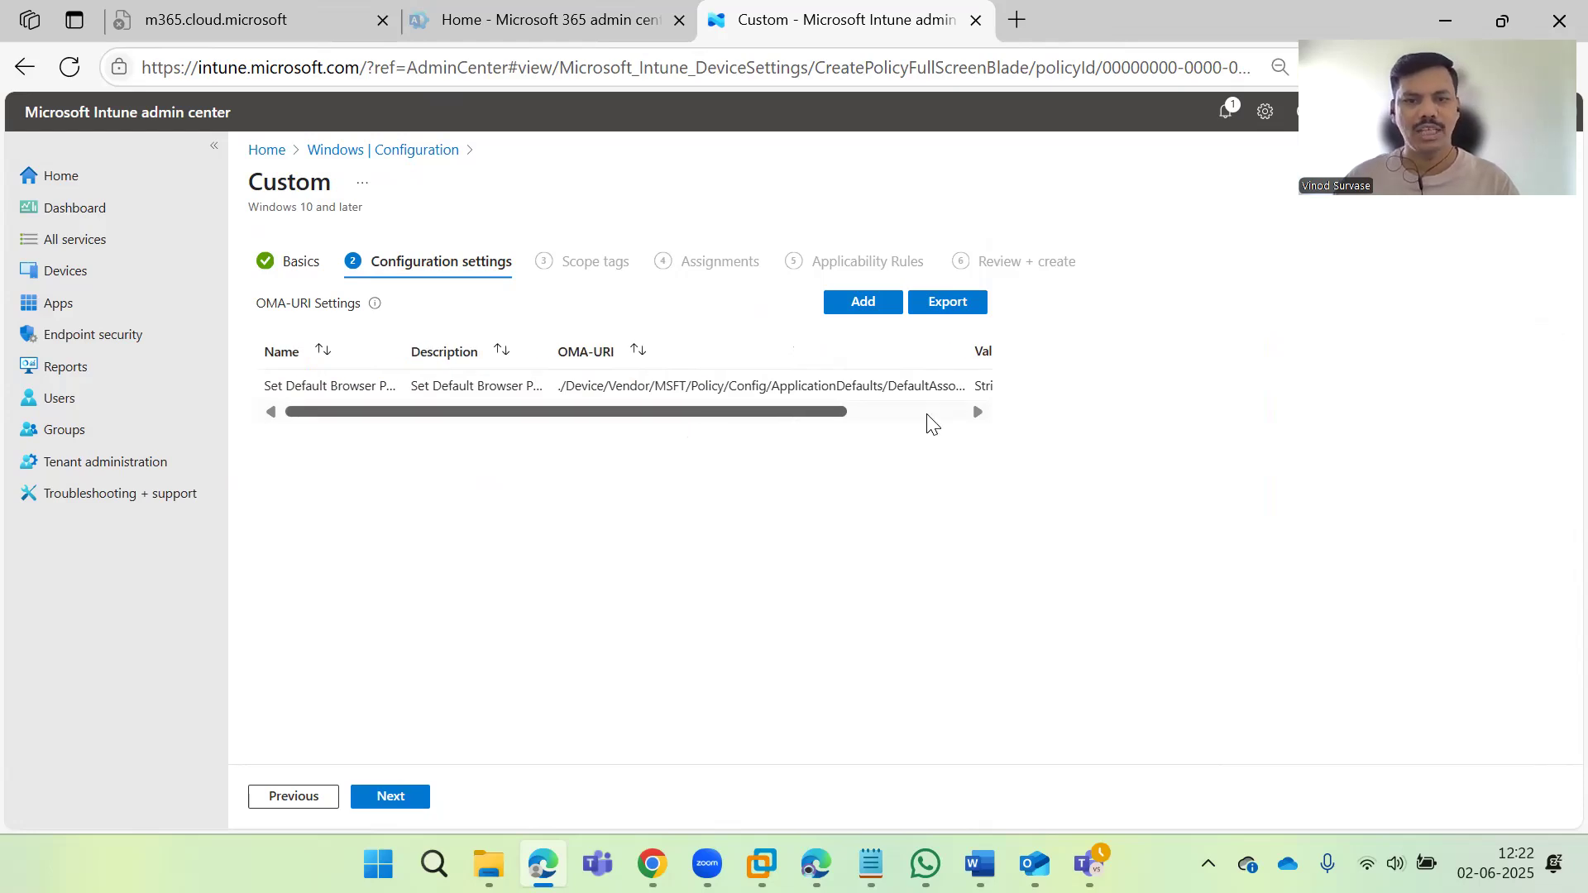
scroll(831, 392, "right", 3)
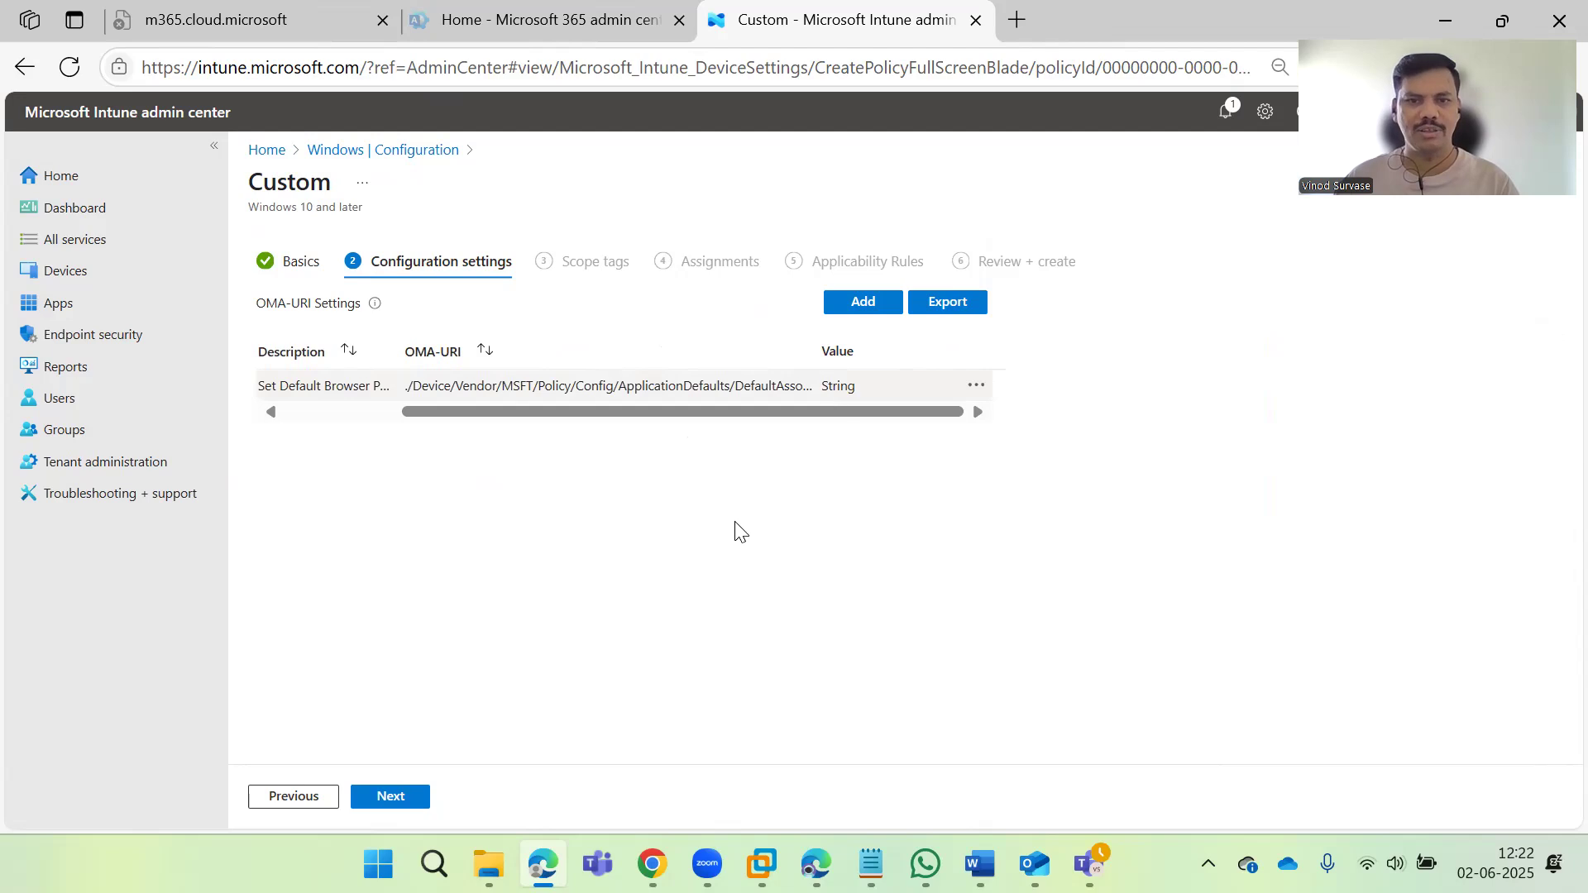
left_click(975, 386)
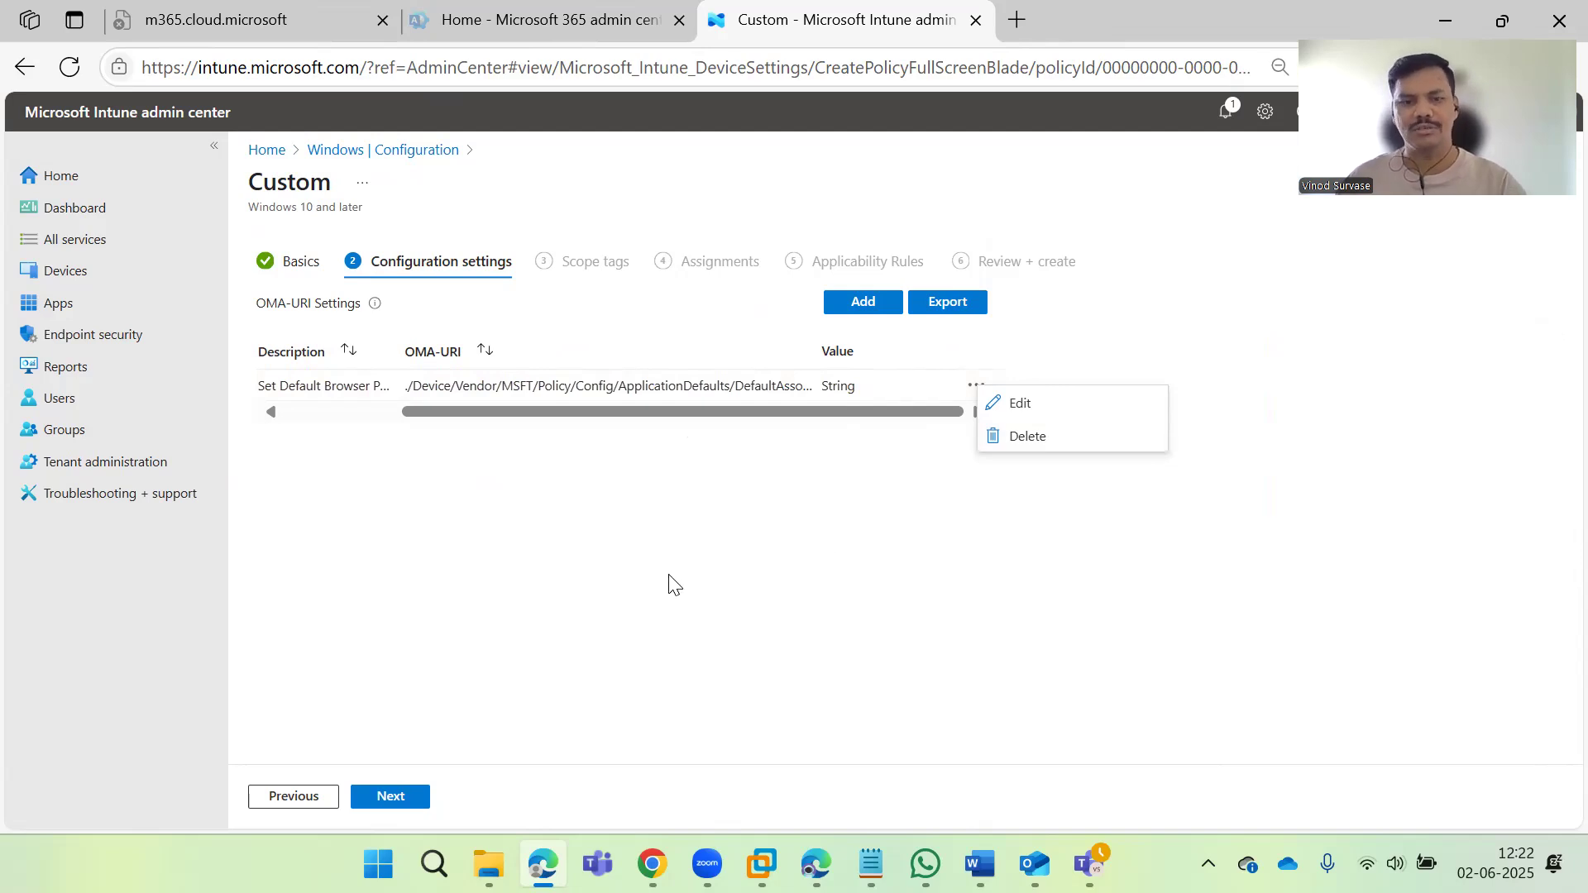
Step: Keep the Default scope tag, assign the policy to all devices, and continue to the applicability rules
left_click(418, 801)
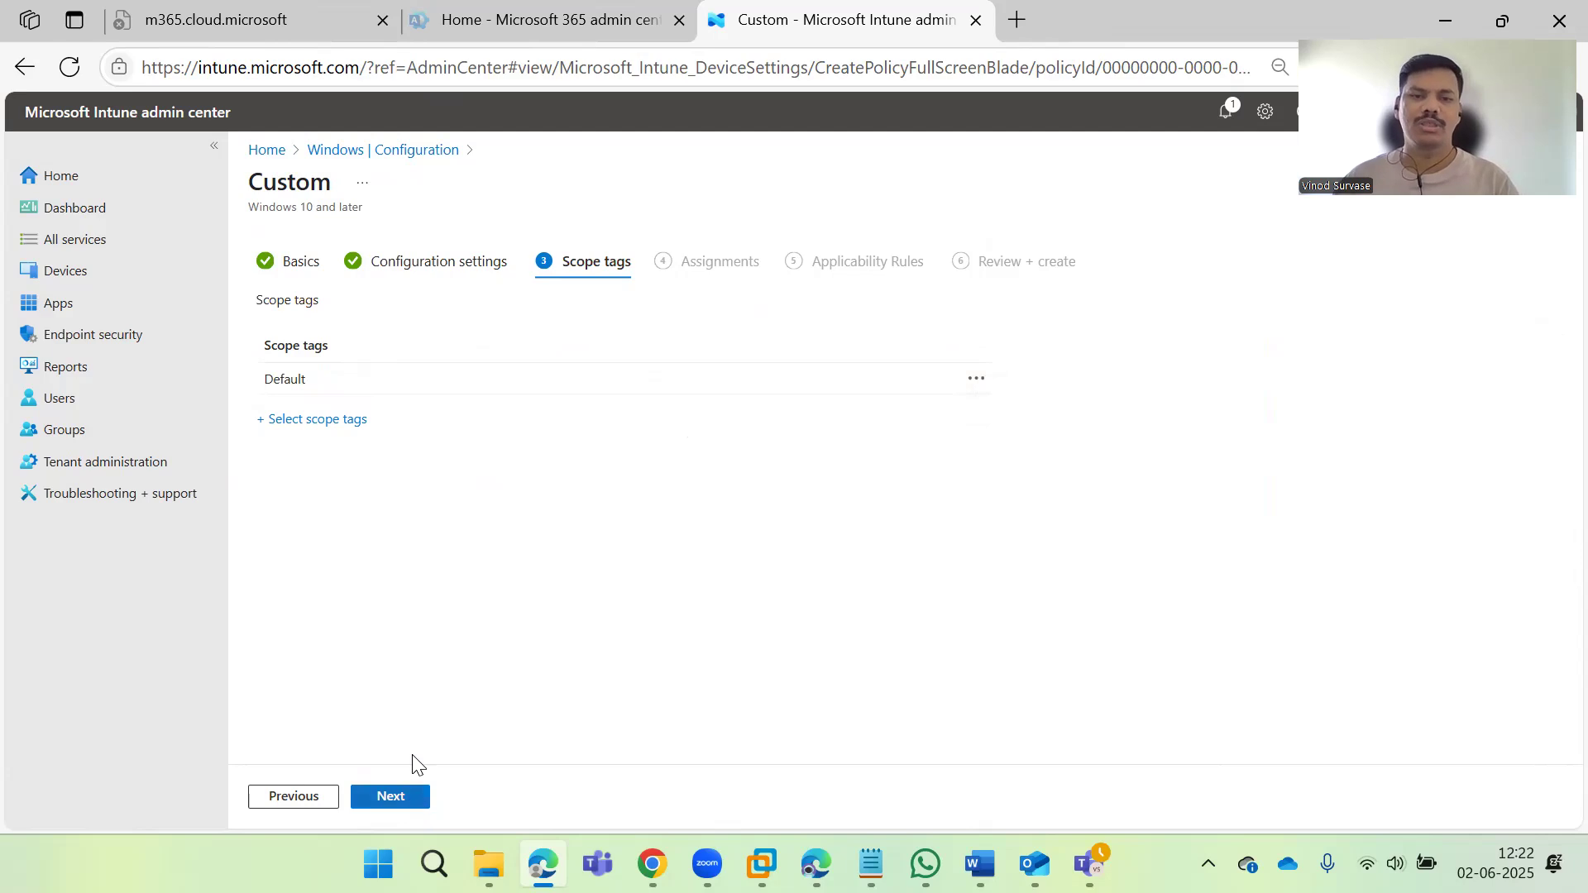
left_click(390, 795)
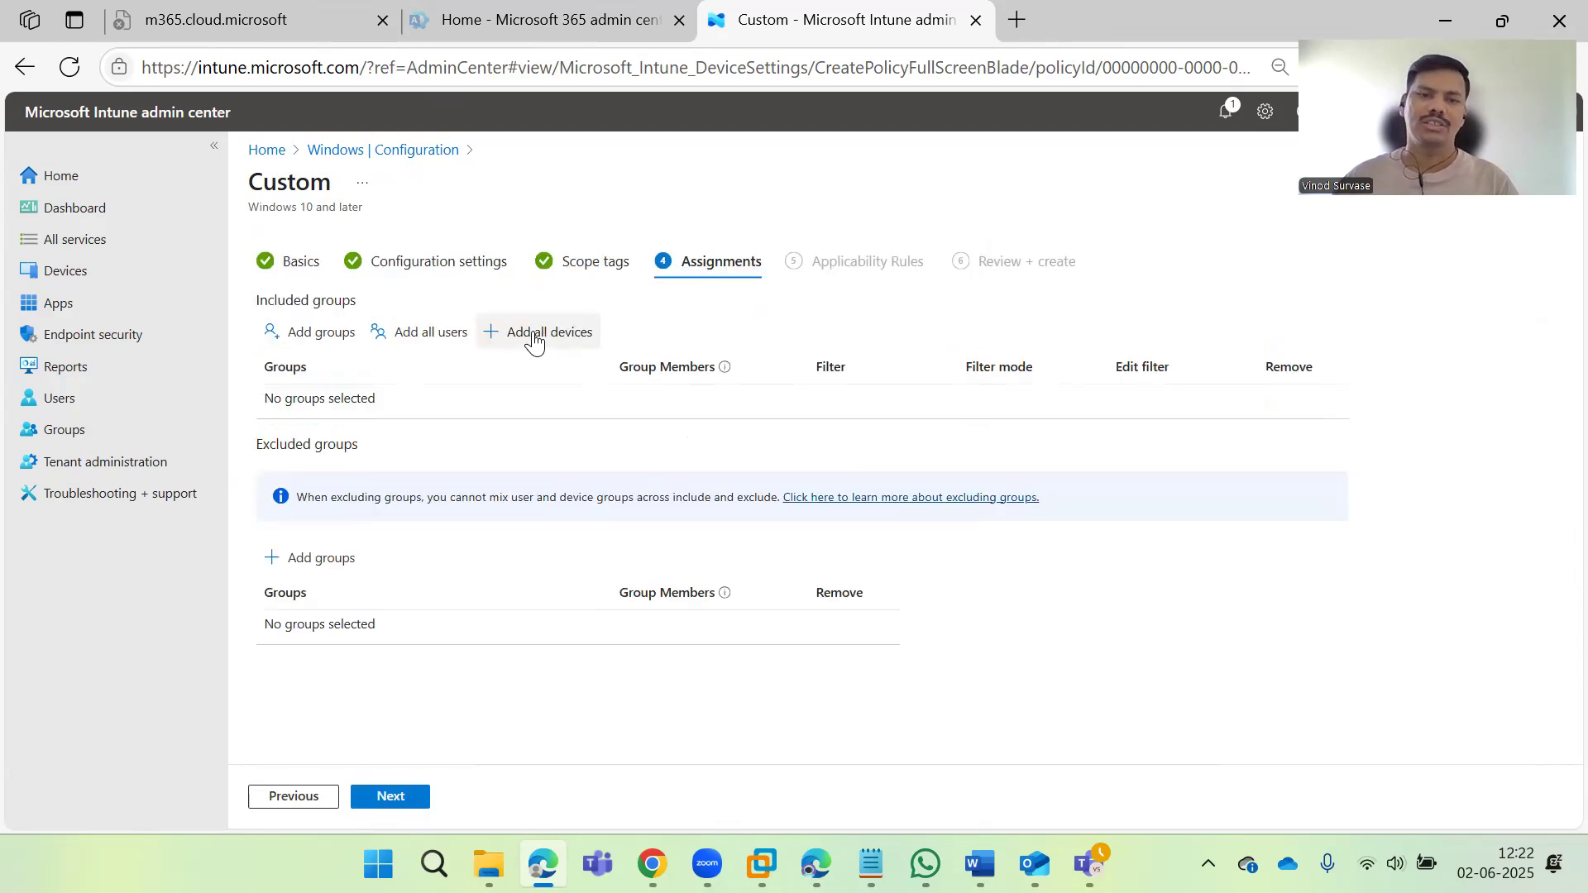
left_click(547, 333)
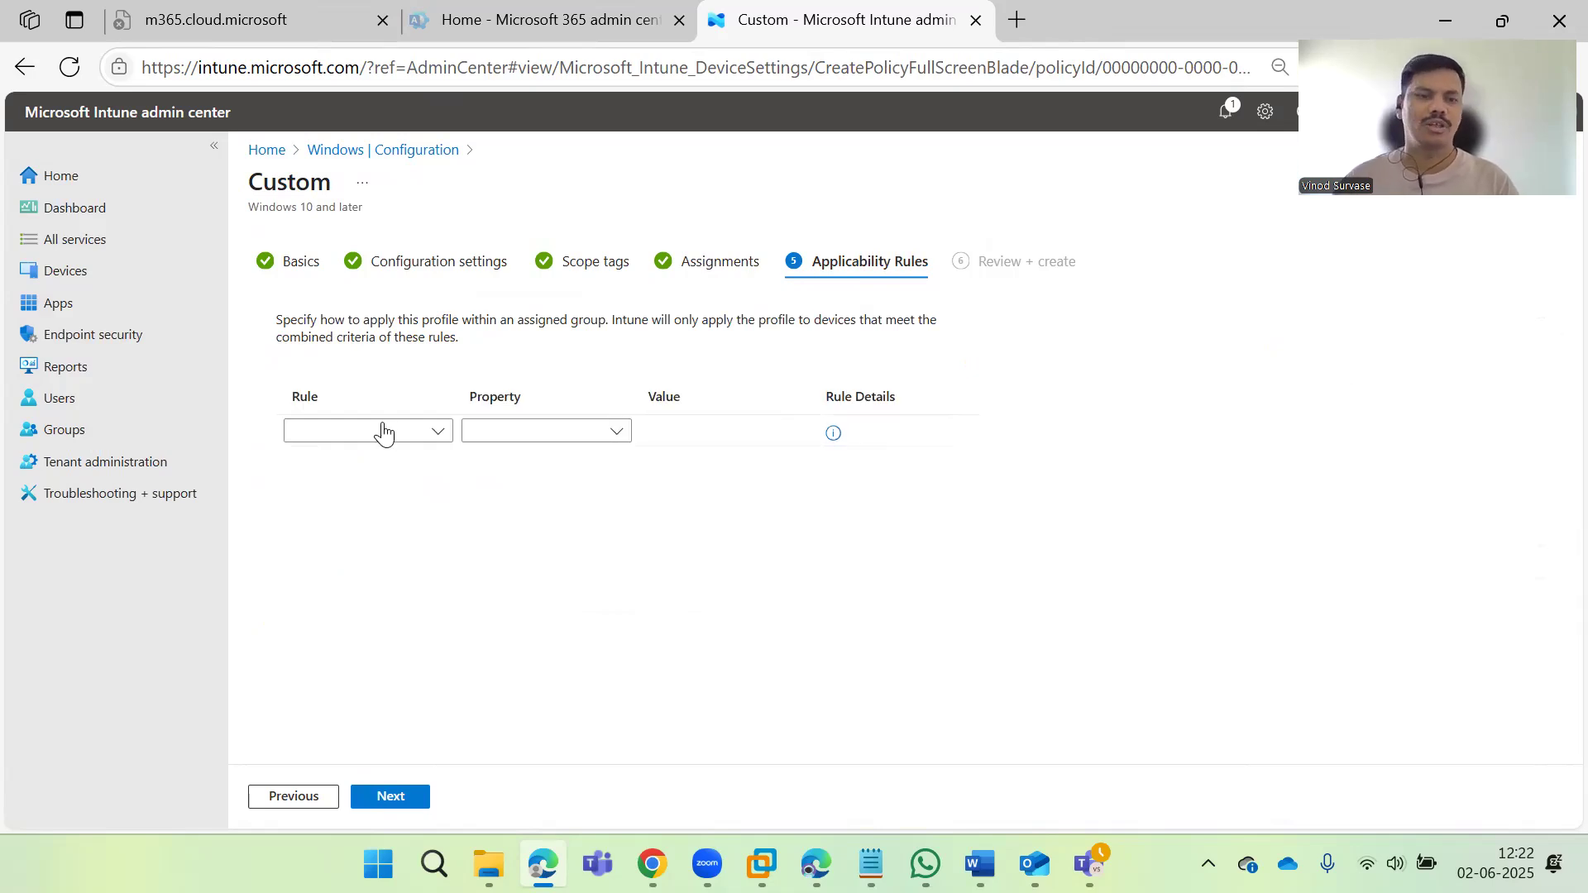
Step: Examine the rule types and properties available for an applicability rule
left_click(438, 431)
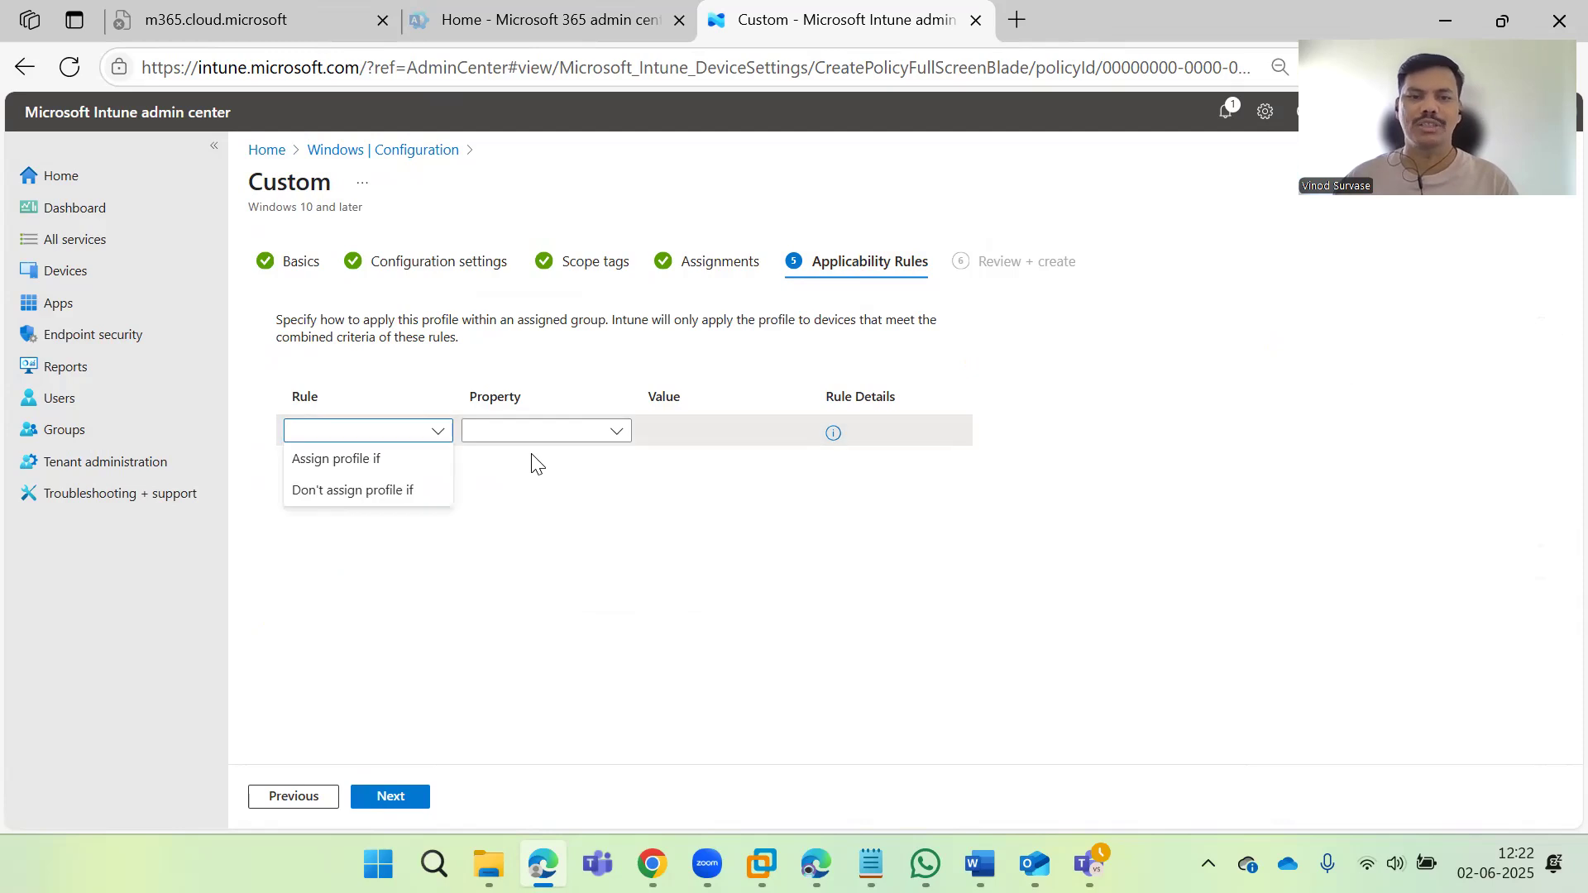
left_click(536, 450)
left_click(521, 435)
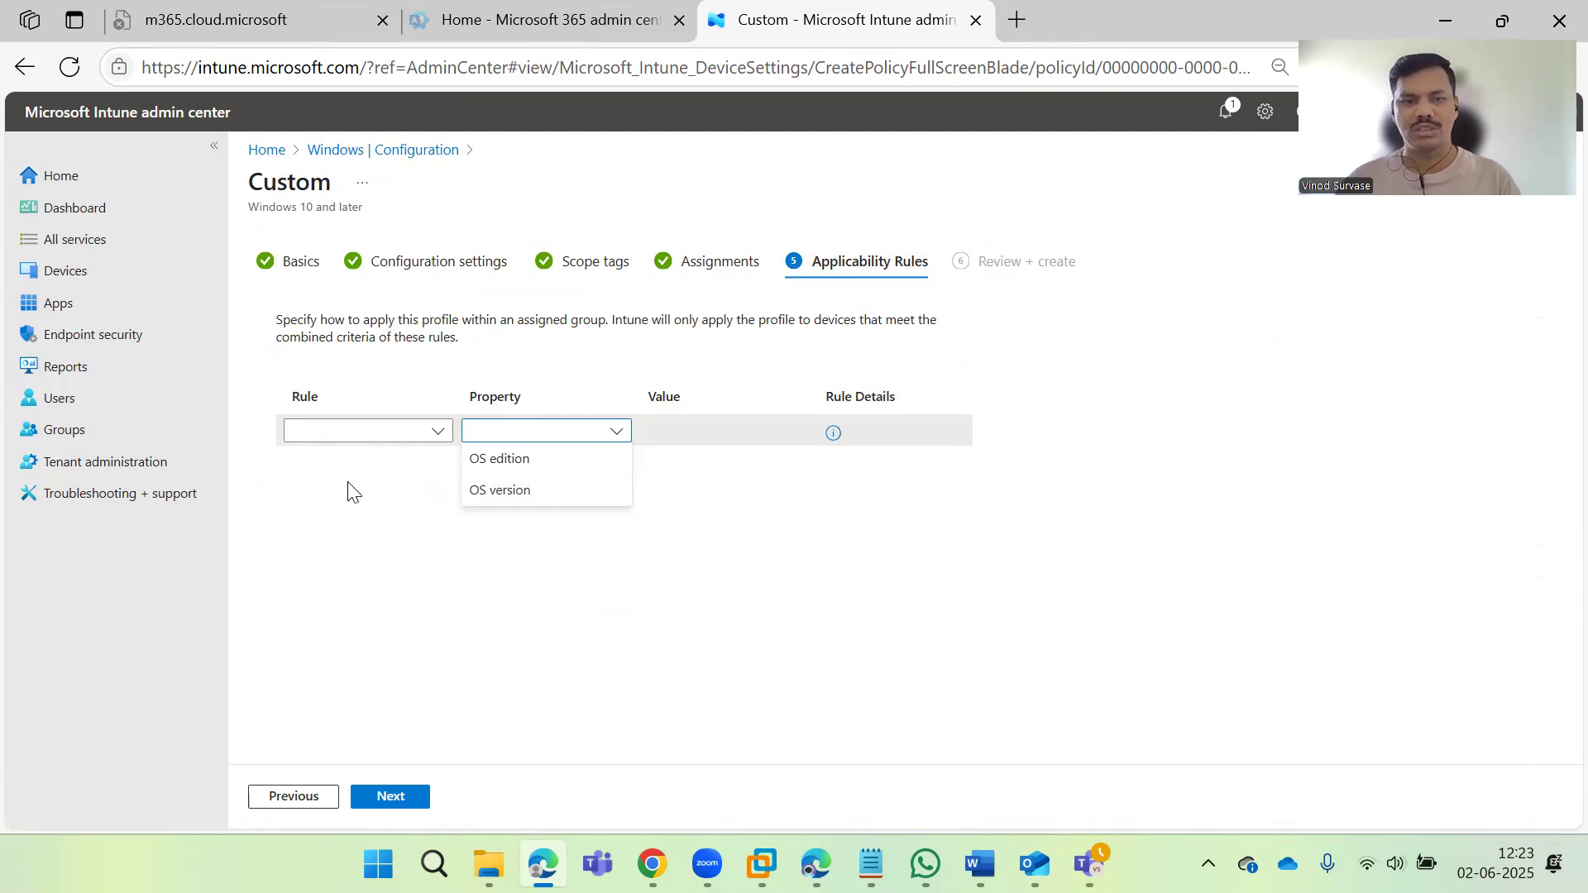
left_click(378, 450)
left_click(387, 436)
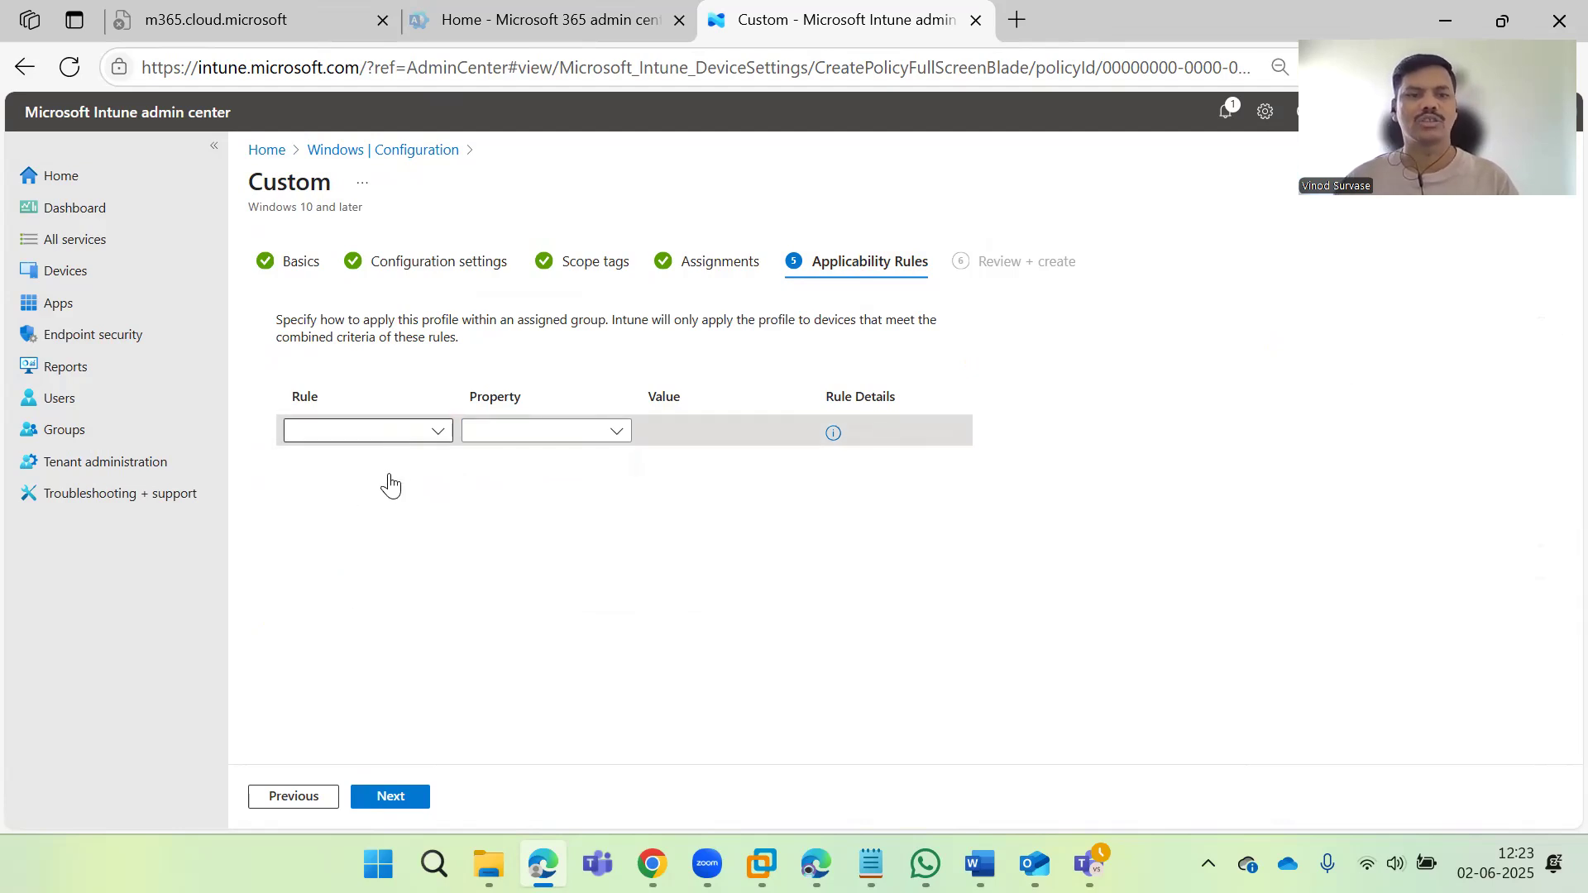
left_click(383, 439)
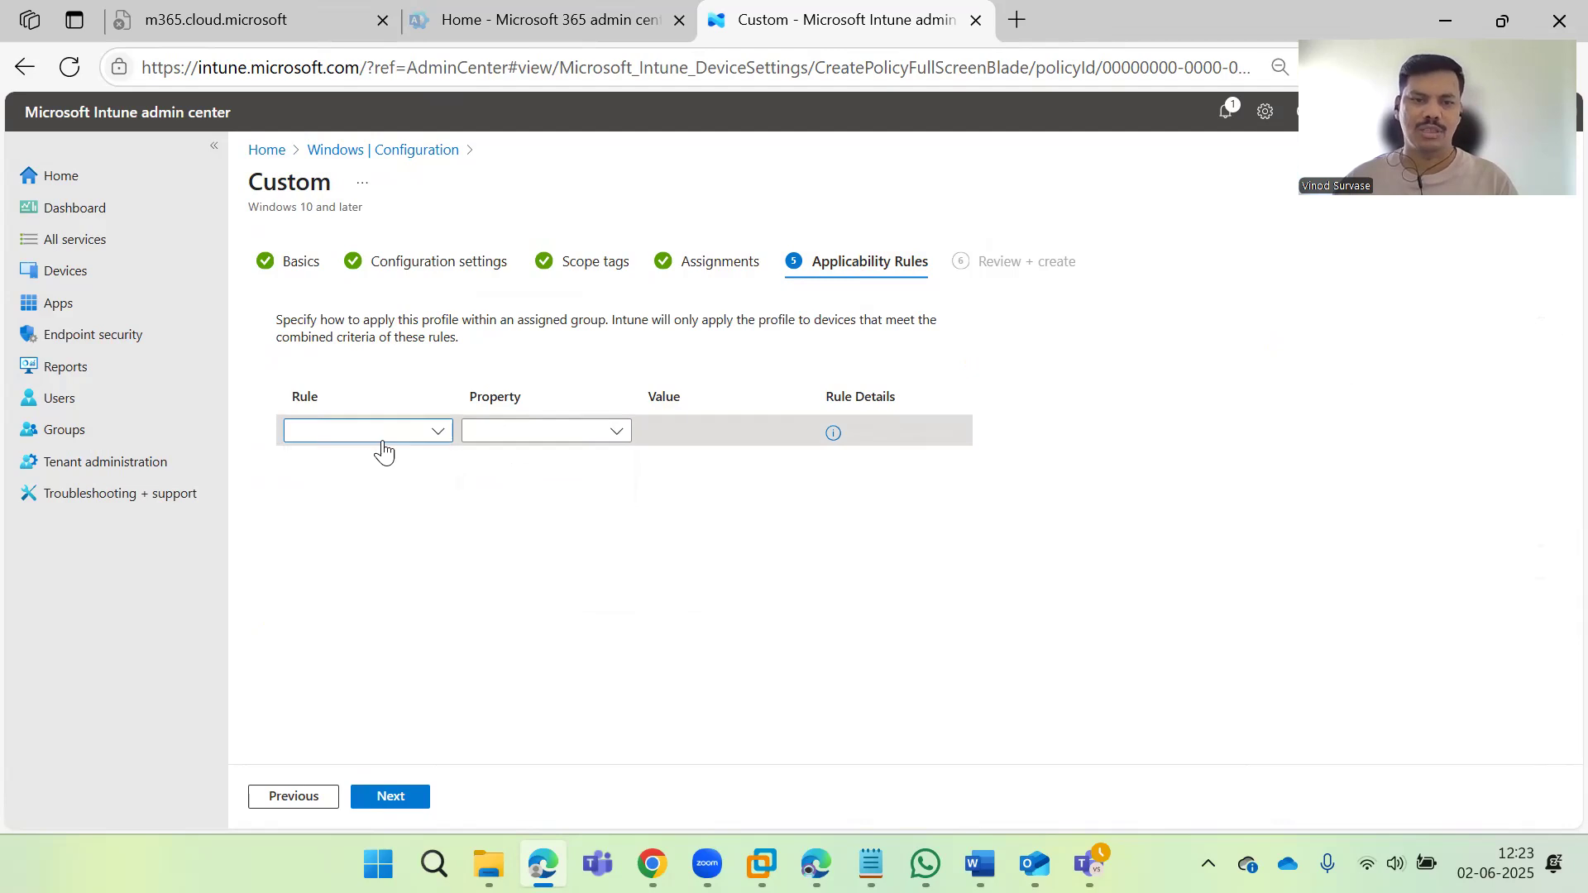
Step: Try an applicability rule that assigns the profile if the OS edition is Windows 10/11 Enterprise, and delete the rule
left_click(397, 436)
left_click(514, 430)
left_click(514, 459)
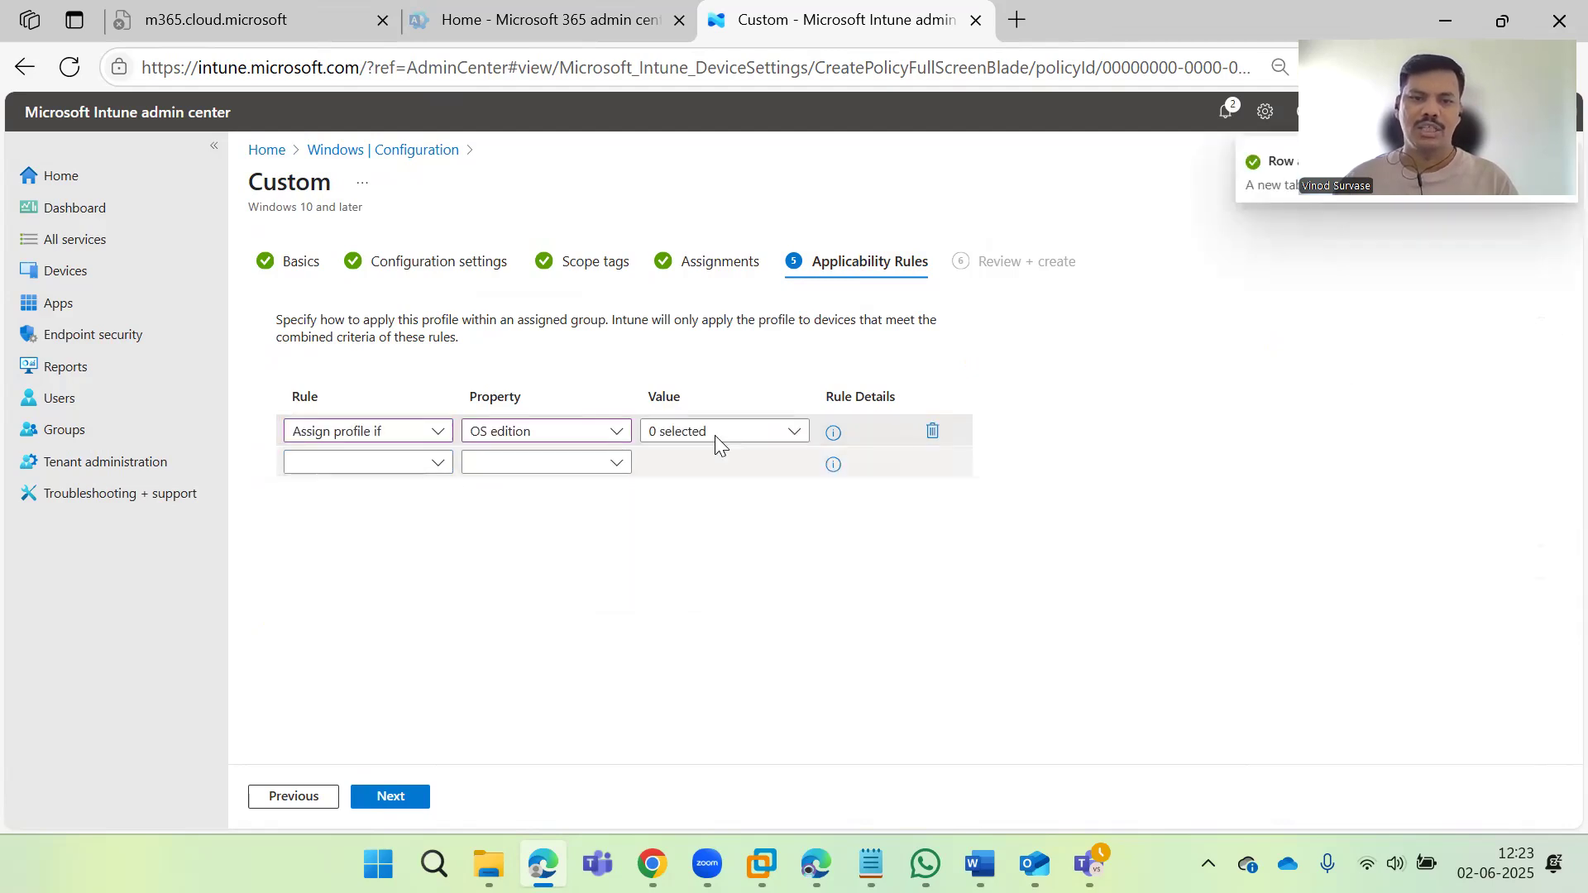
left_click(719, 431)
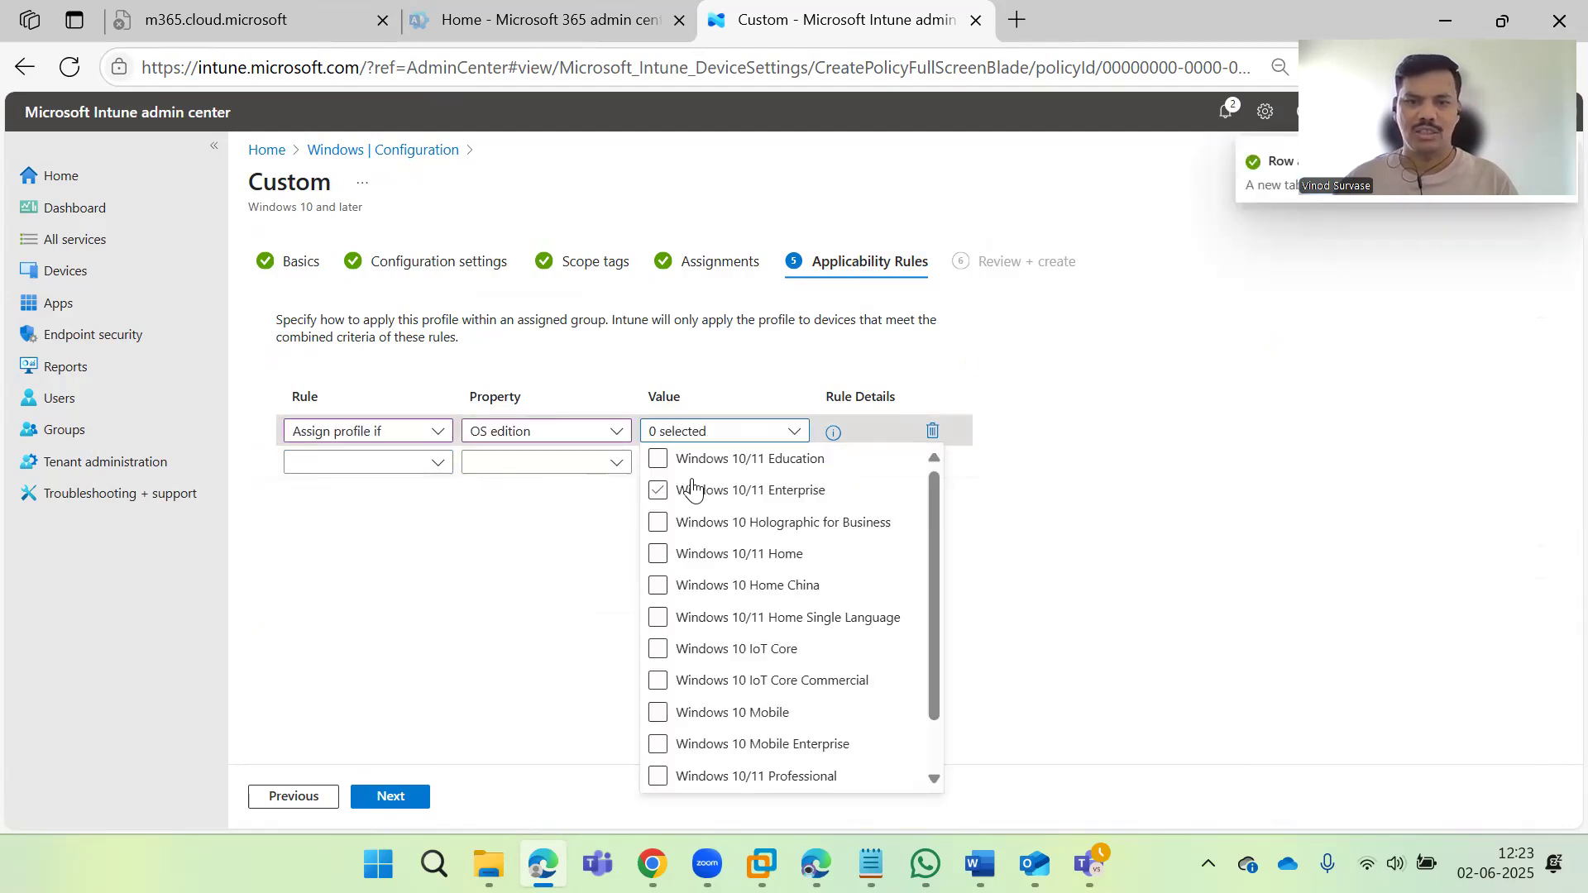
left_click(692, 489)
left_click(596, 569)
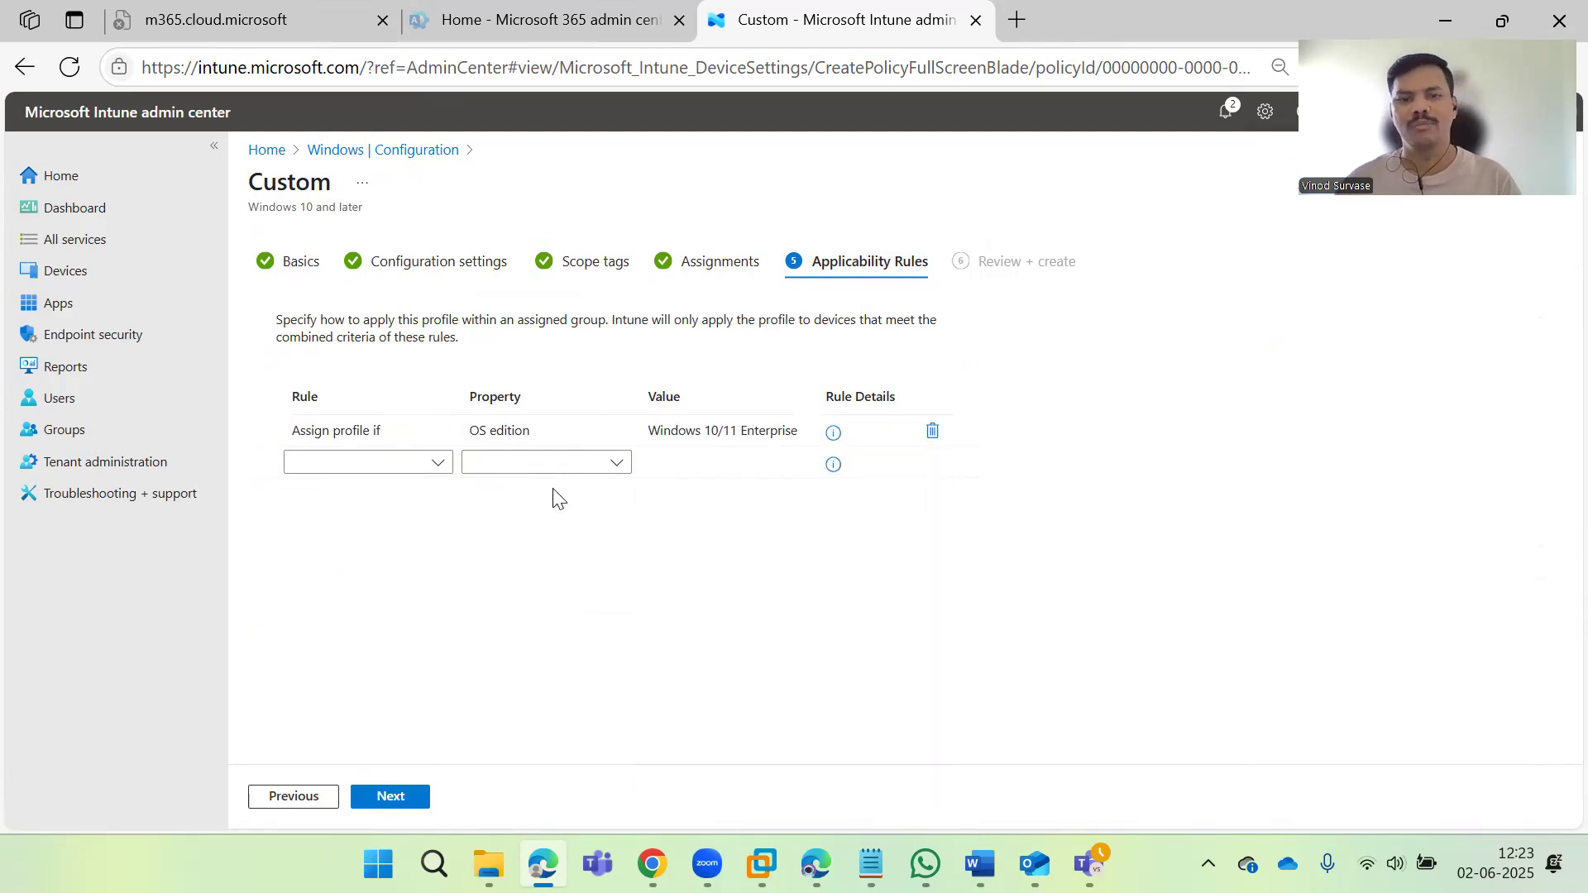
left_click(932, 431)
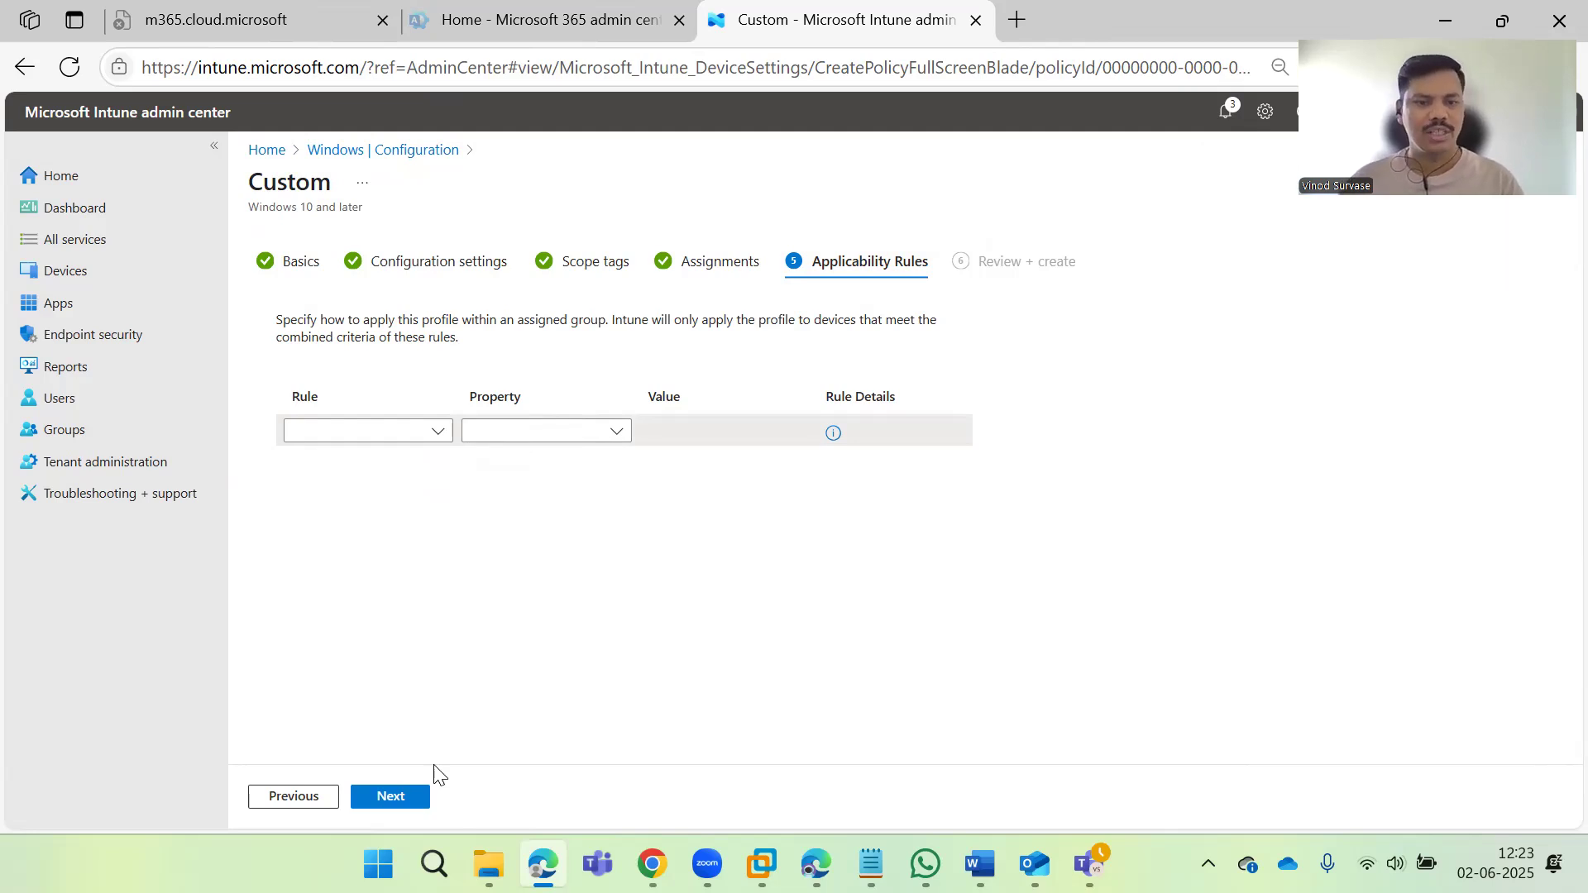
Step: Continue without applicability rules, review the policy summary, and create the policy
left_click(418, 796)
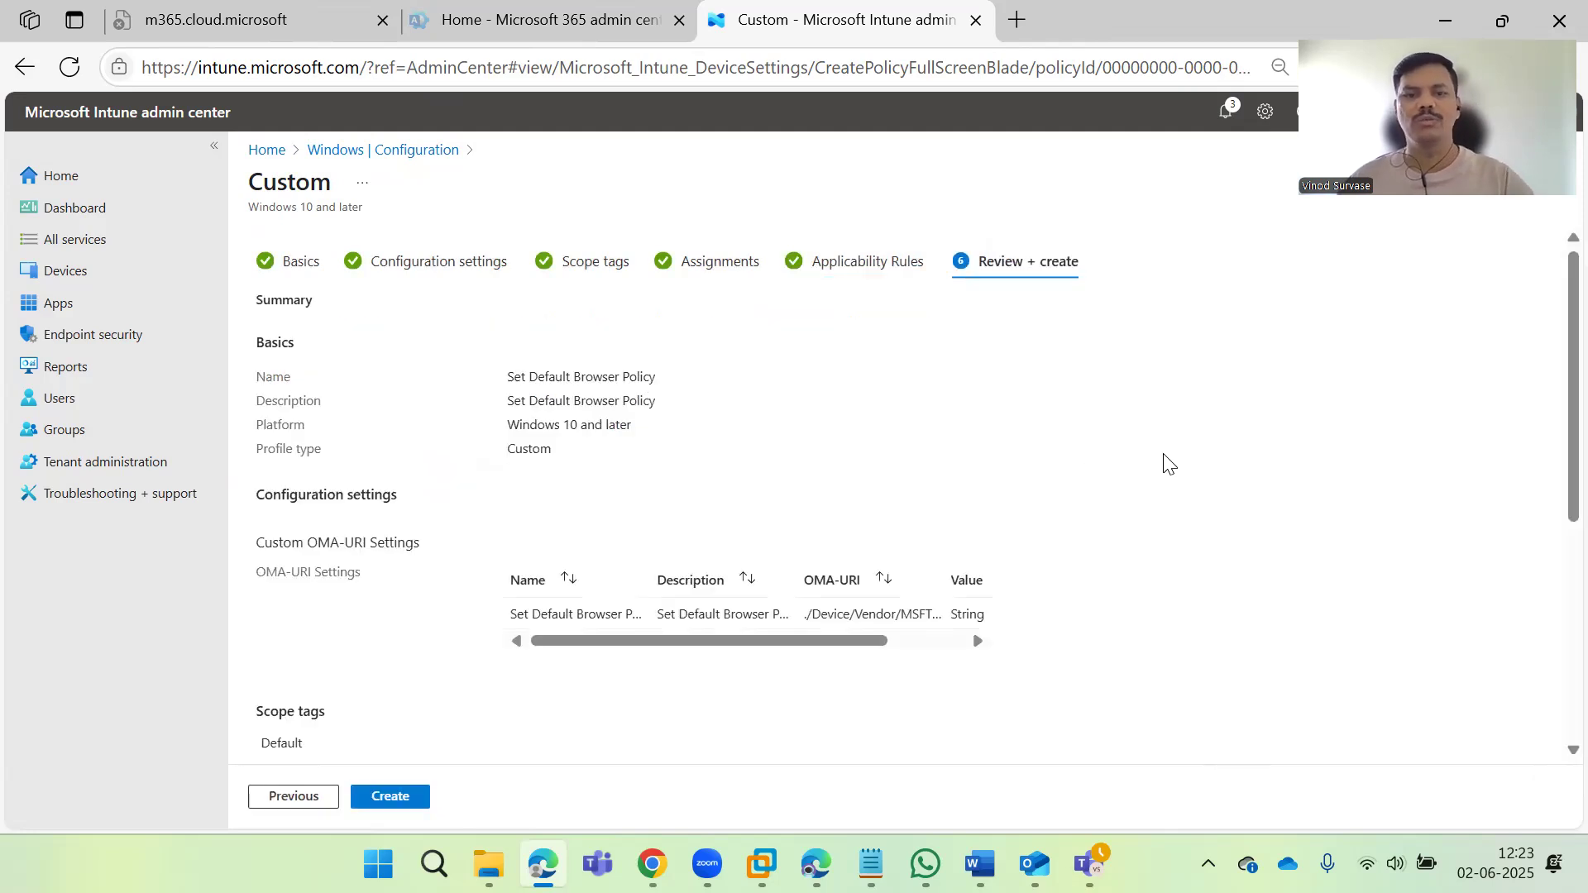
scroll(1263, 459, "down", 5)
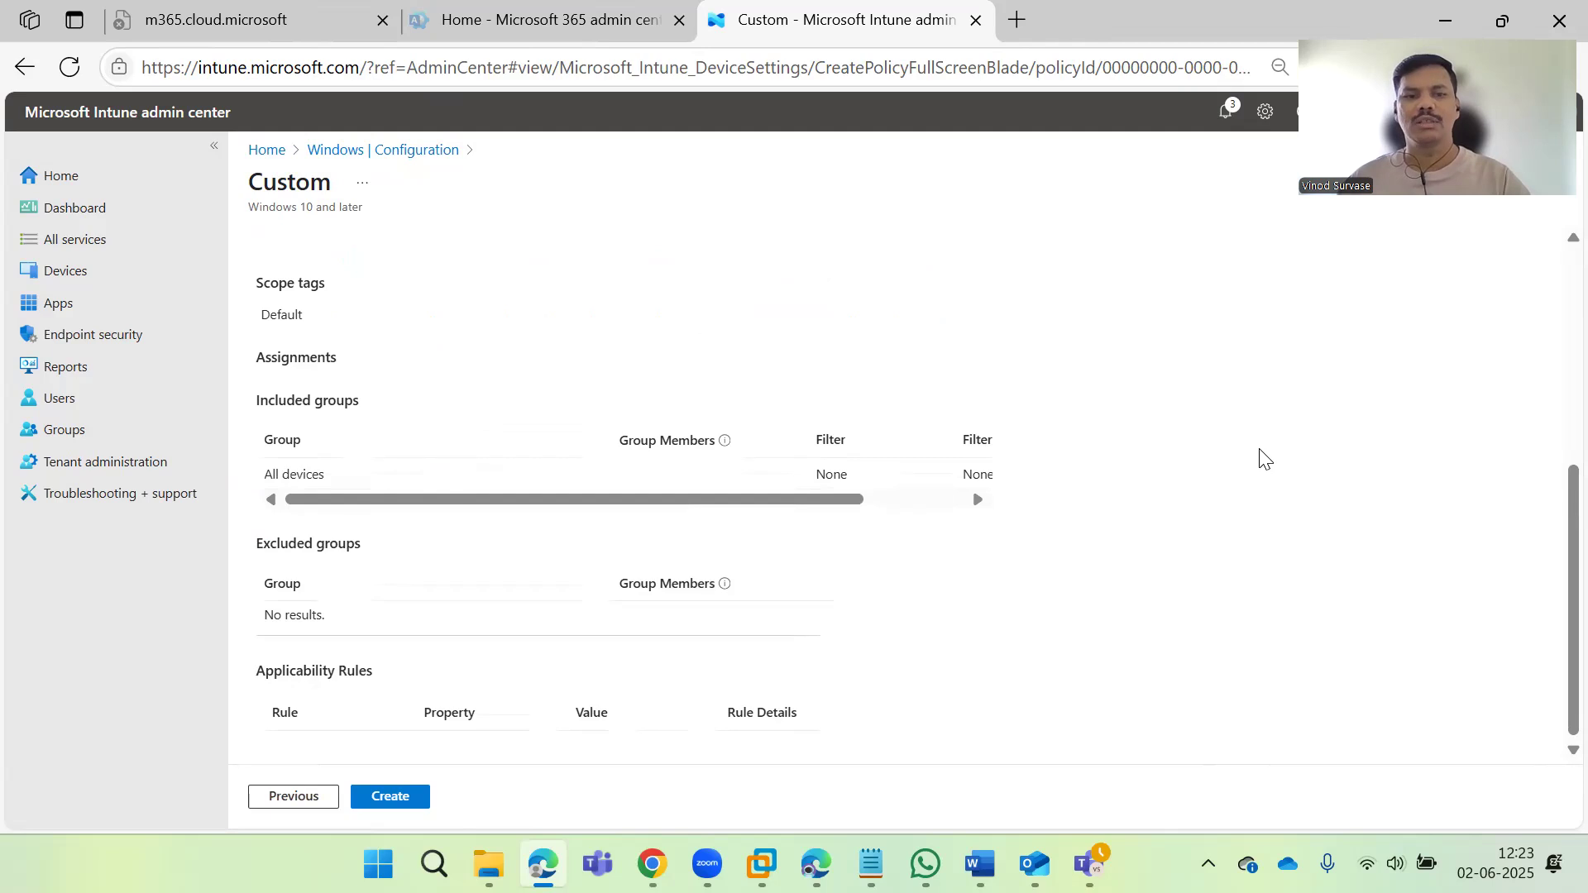
scroll(1260, 456, "up", 1)
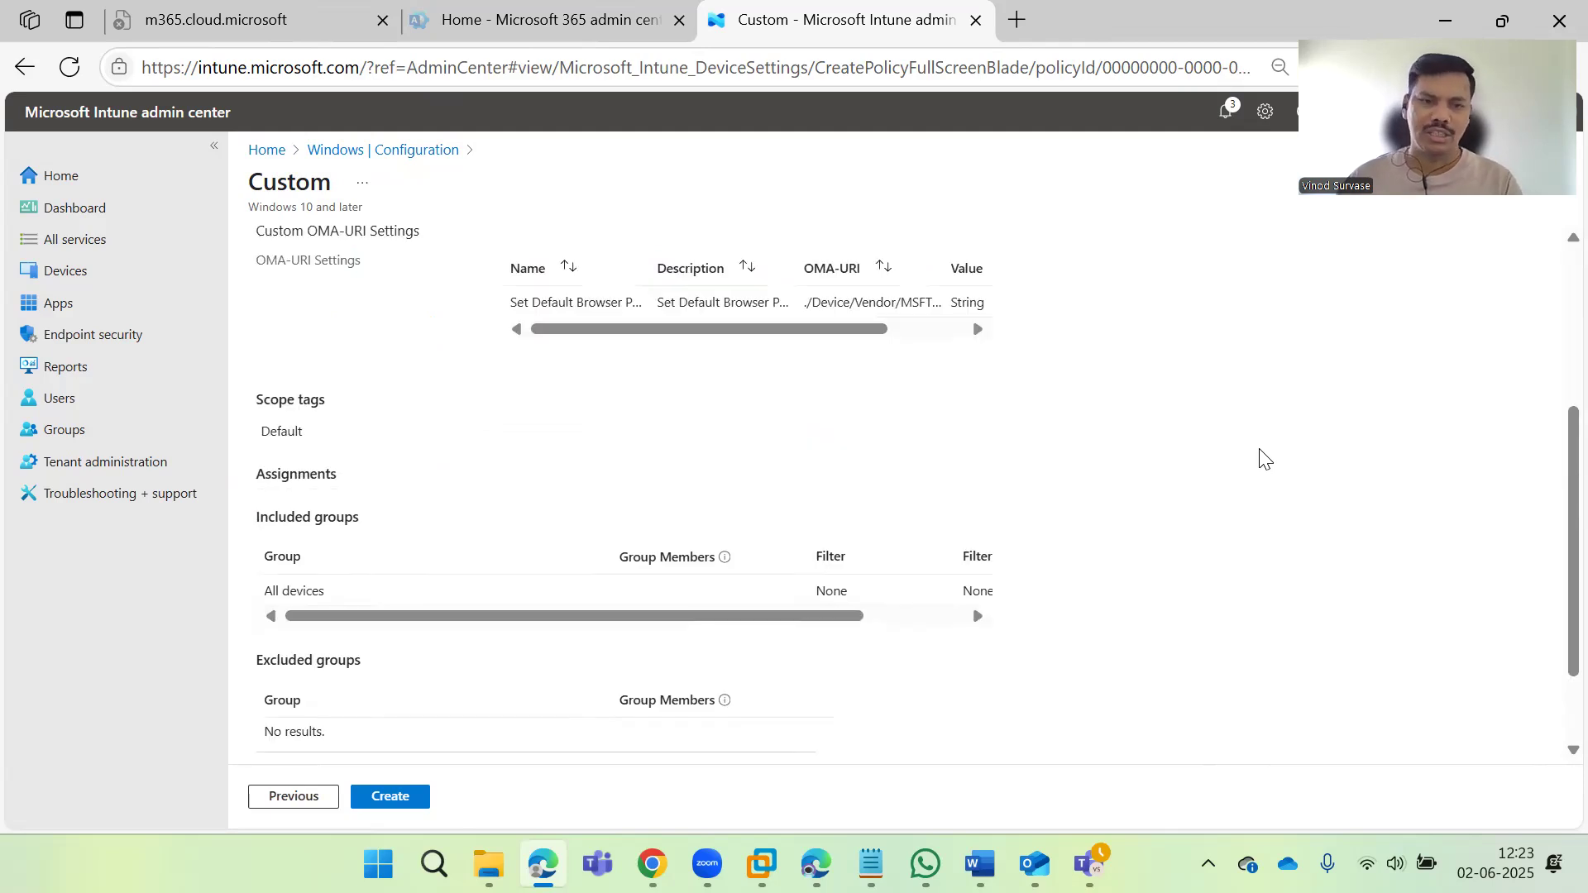
scroll(1258, 456, "down", 1)
scroll(1251, 460, "down", 1)
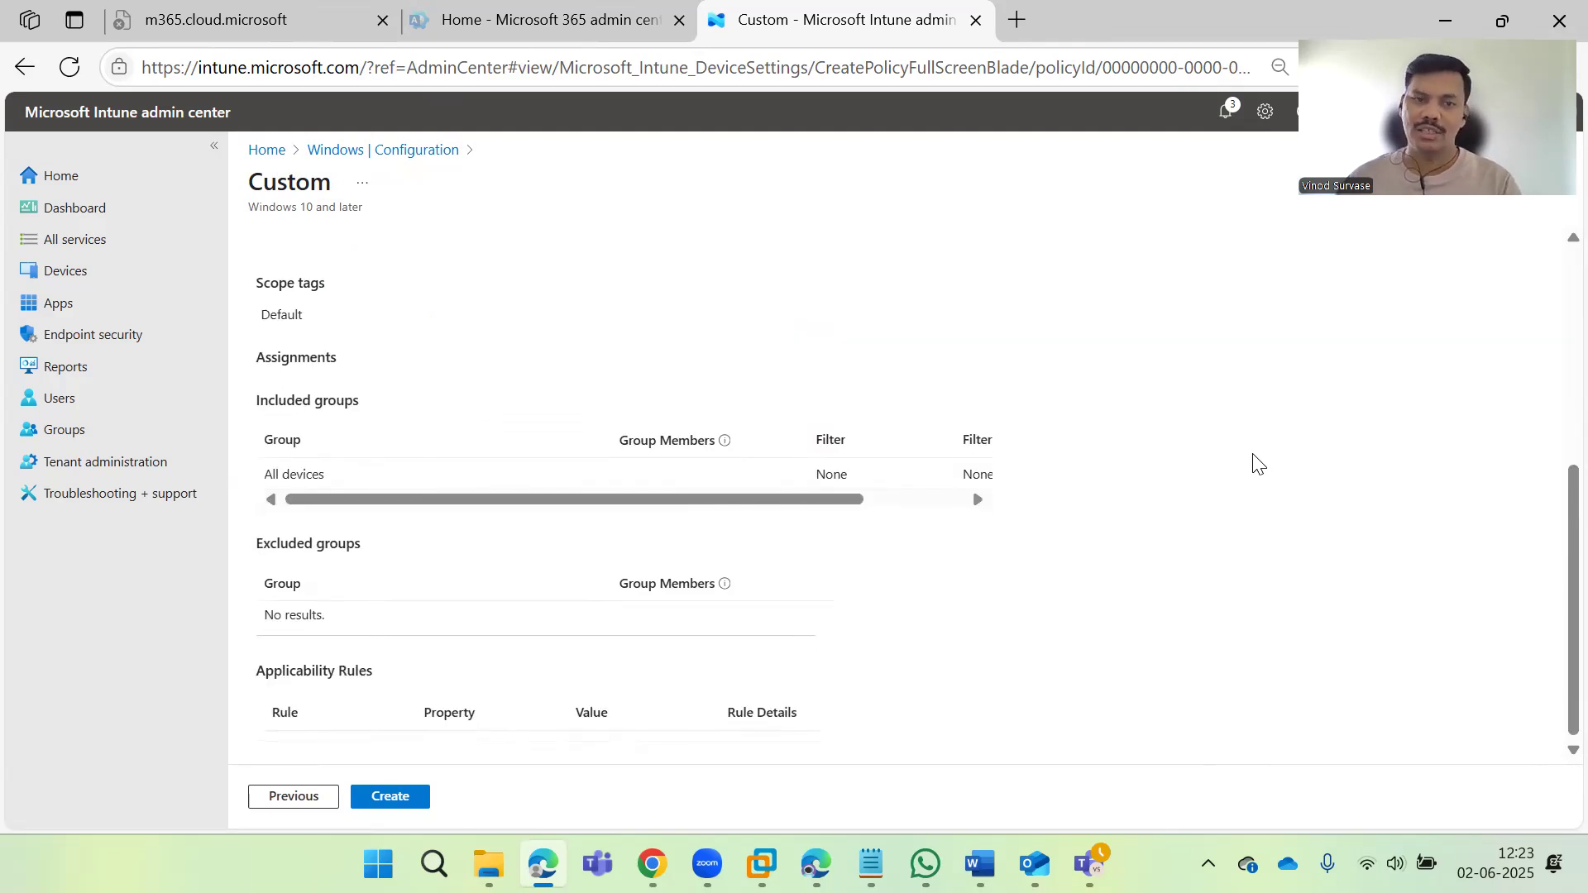
scroll(734, 585, "up", 5)
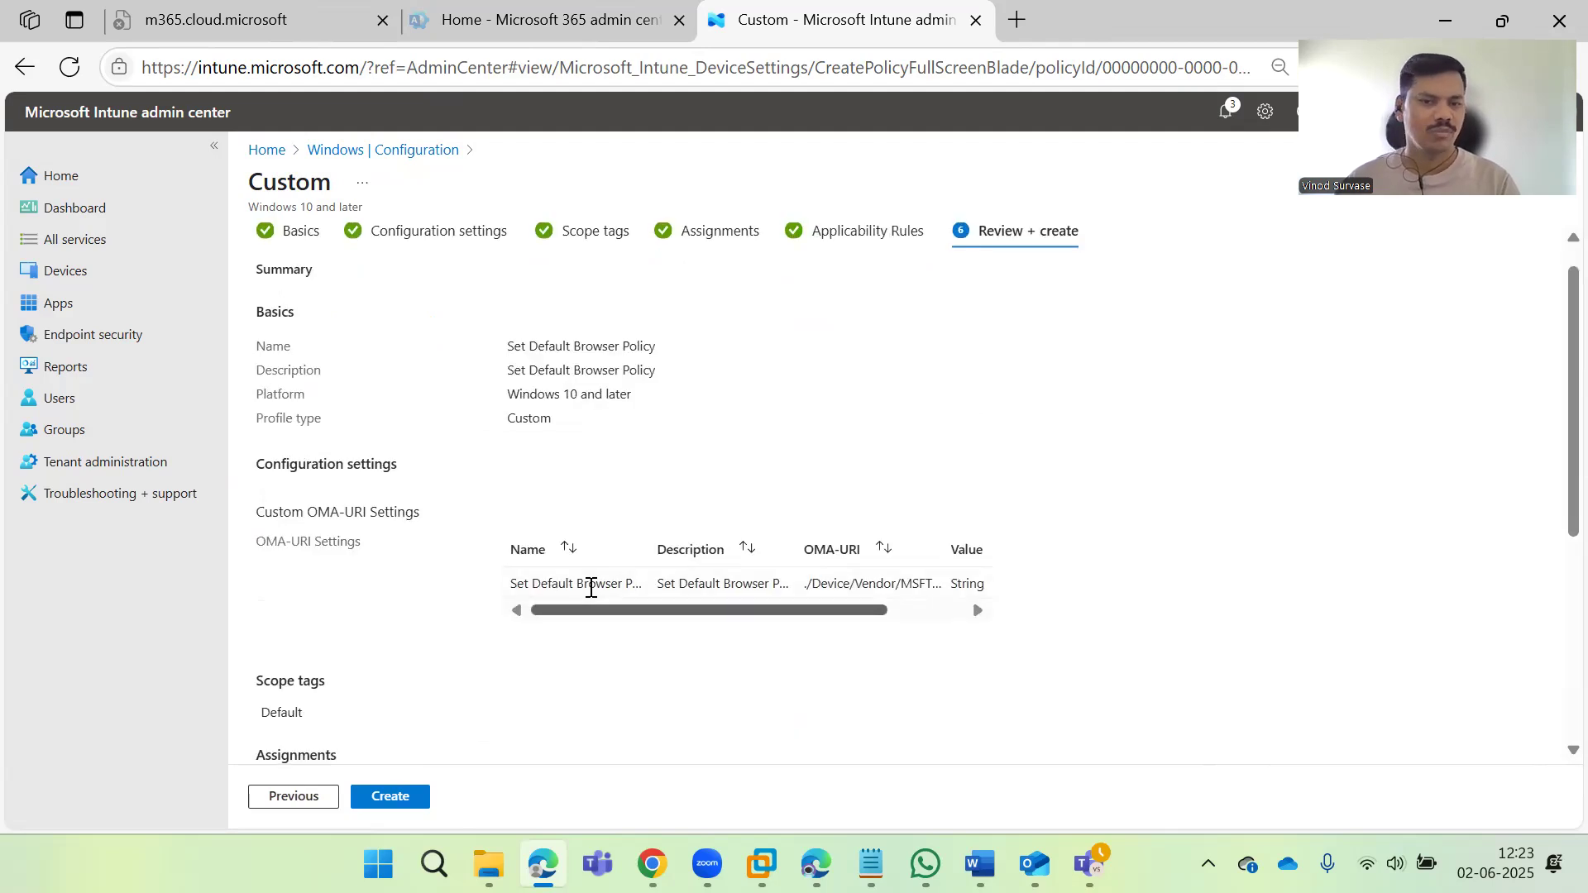
scroll(486, 756, "down", 5)
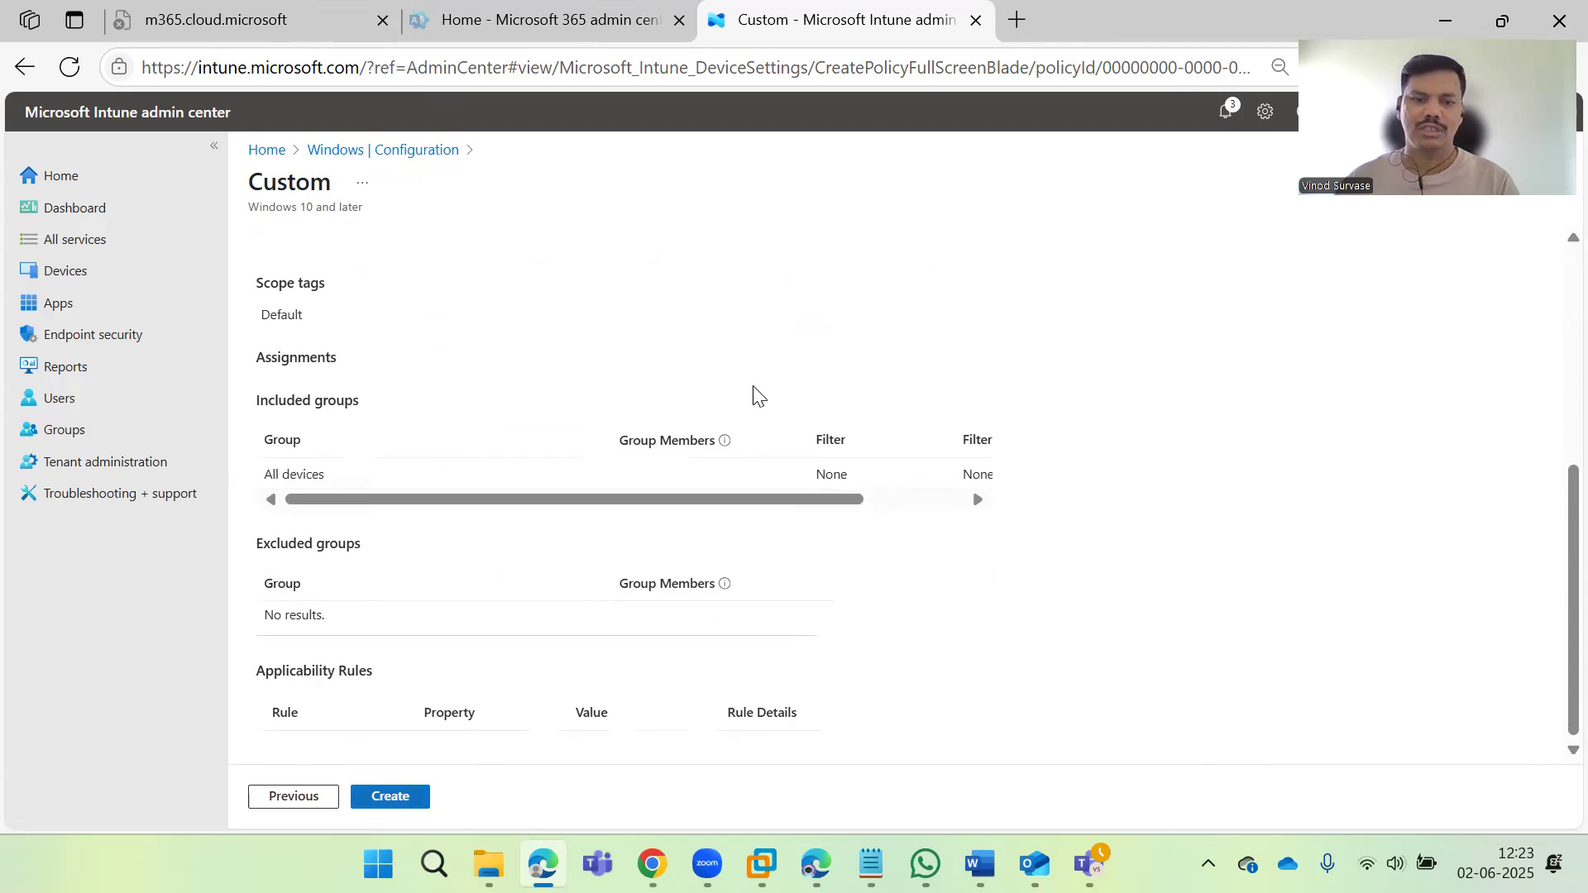
left_click(390, 796)
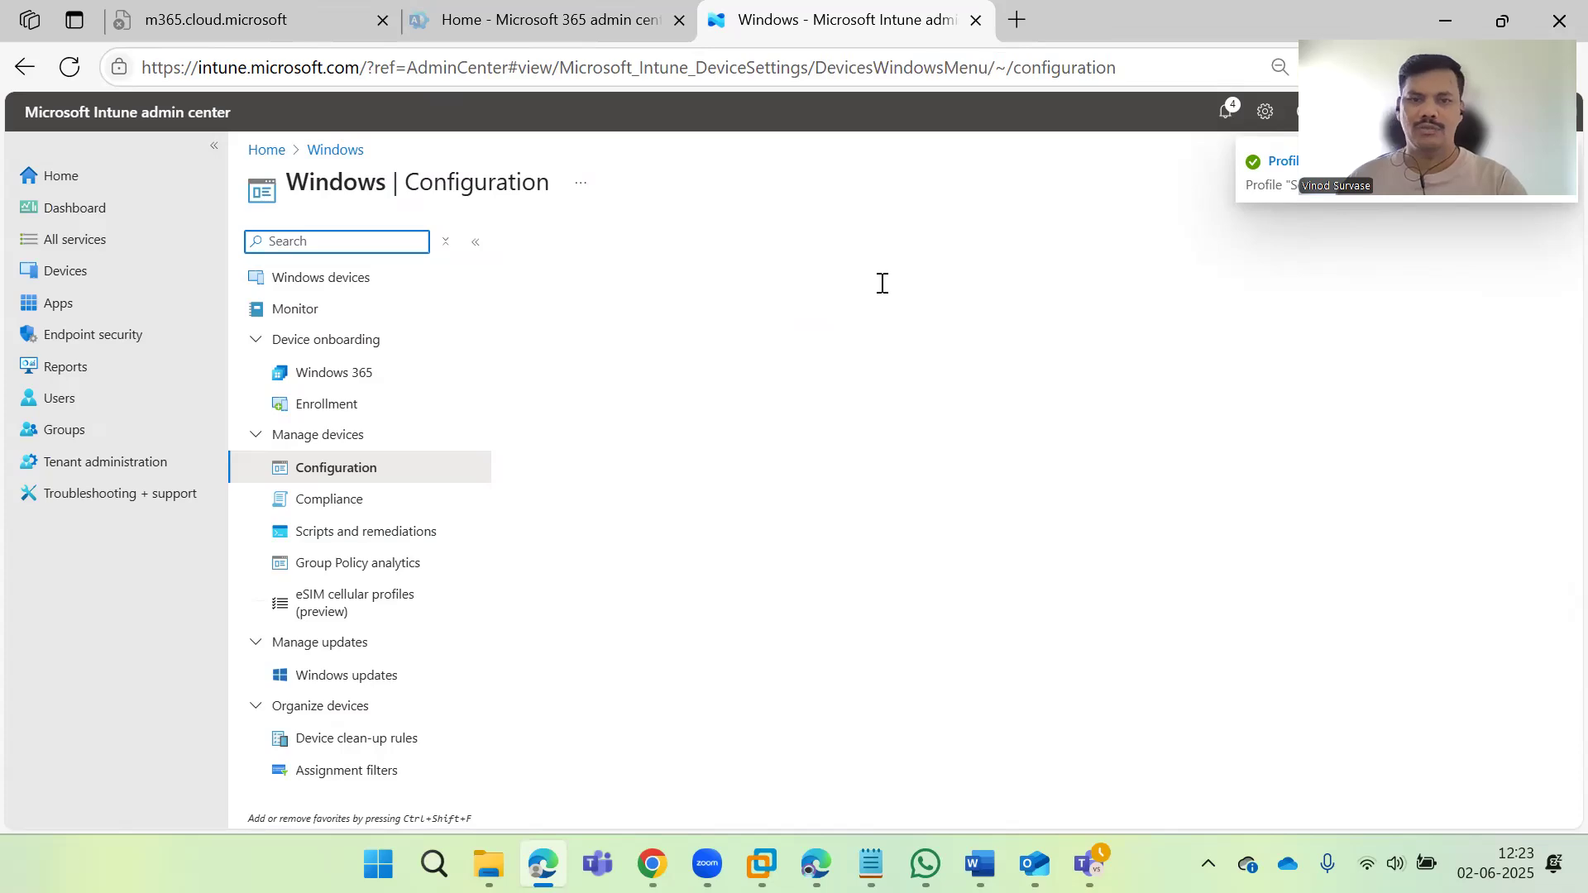
Step: Search the Windows configuration policies for "set de" to find the new default browser policy
type("</DefaultAssociations>")
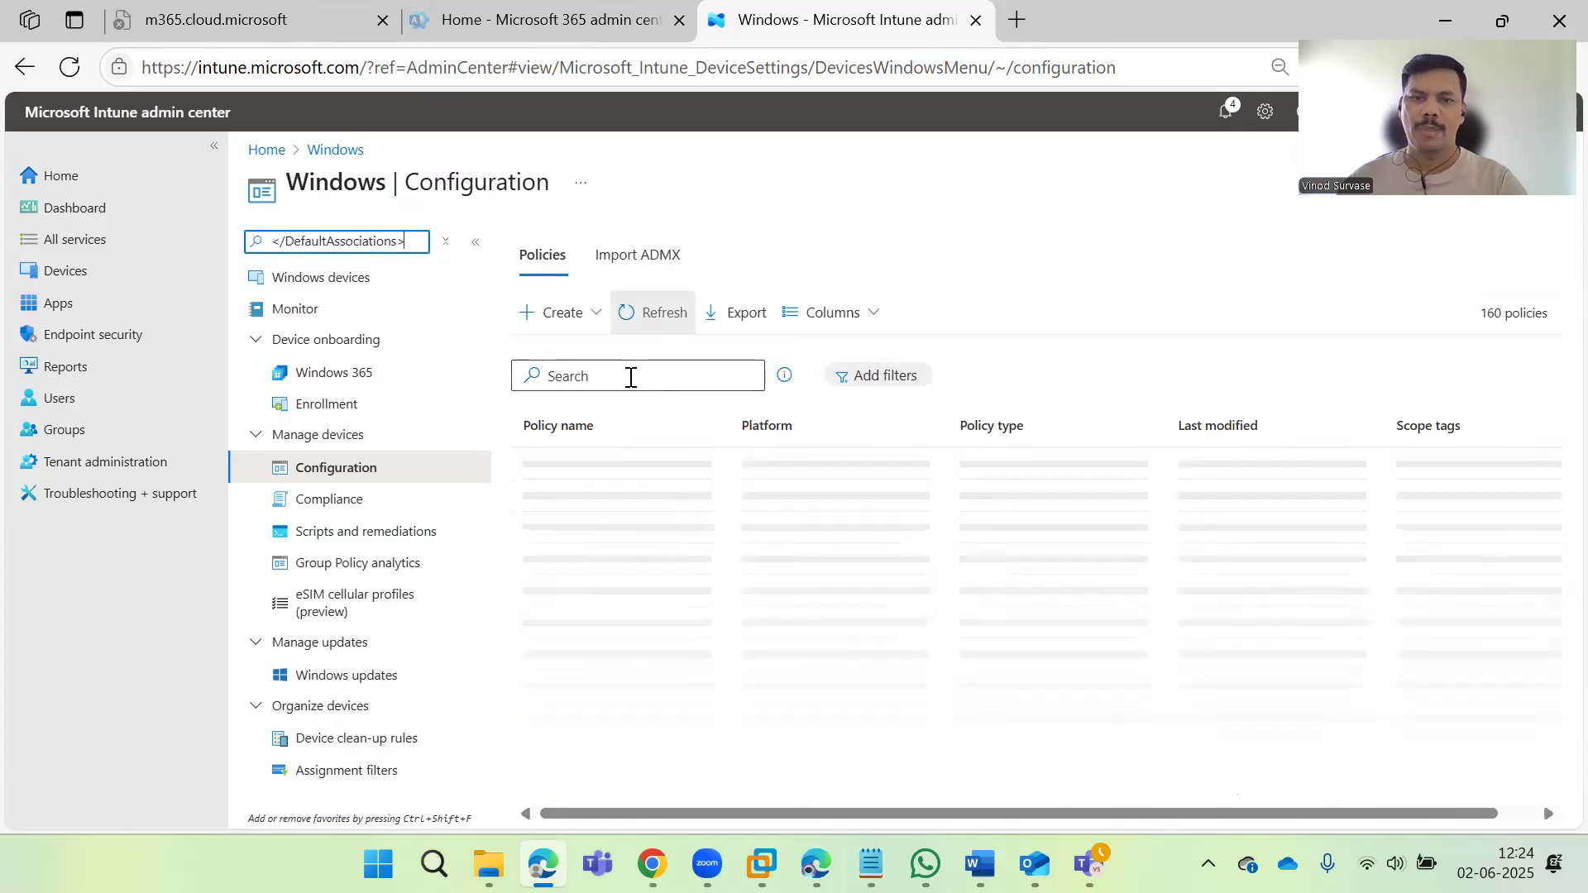
left_click(637, 378)
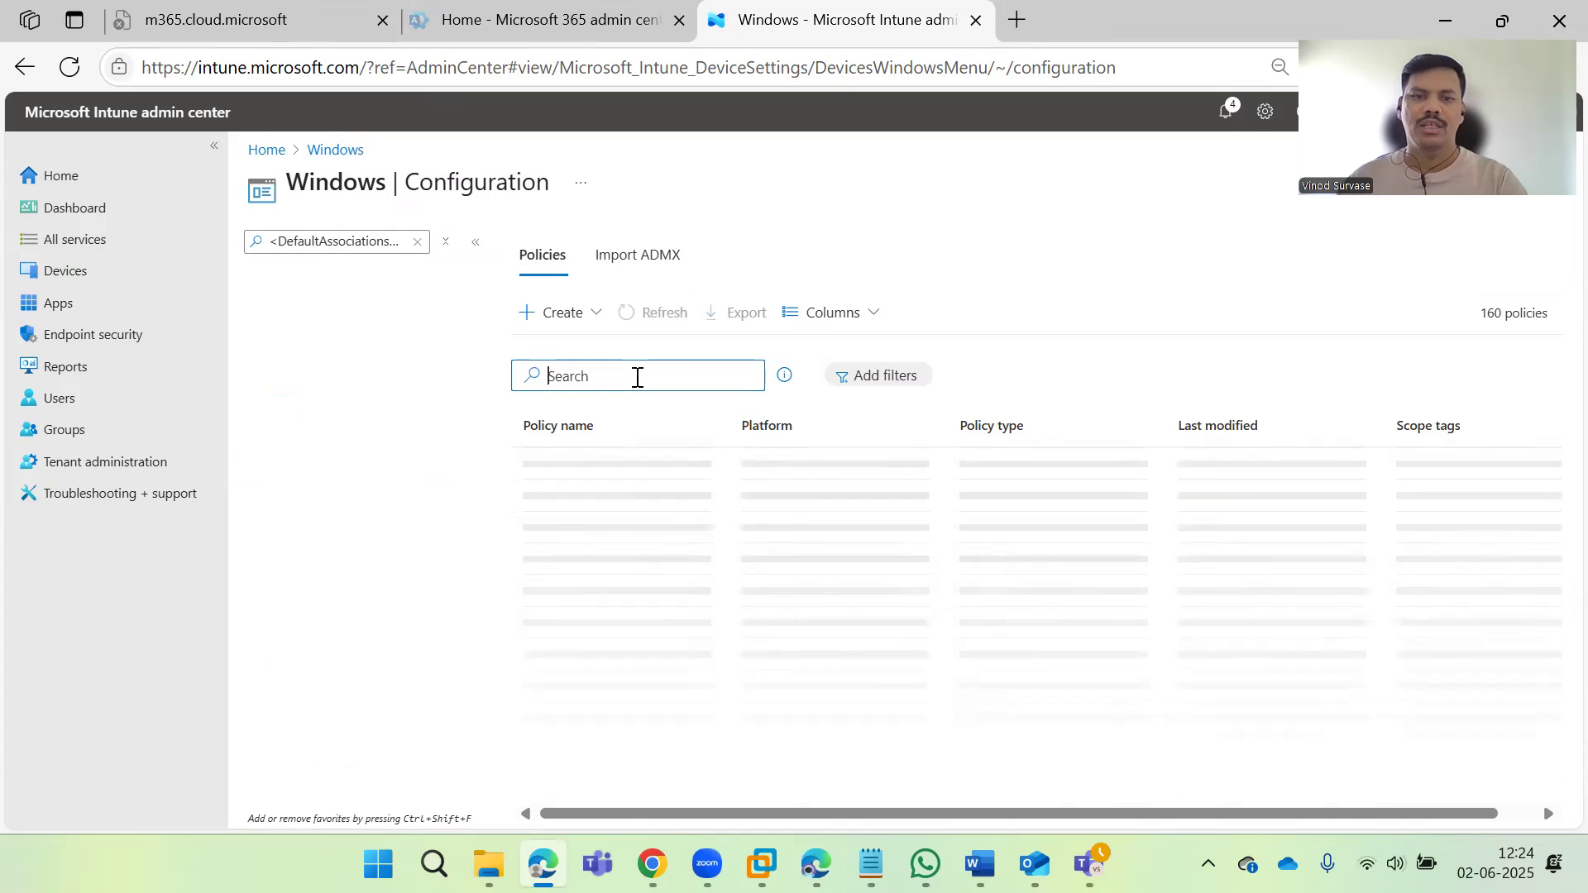
key("ctrl+v")
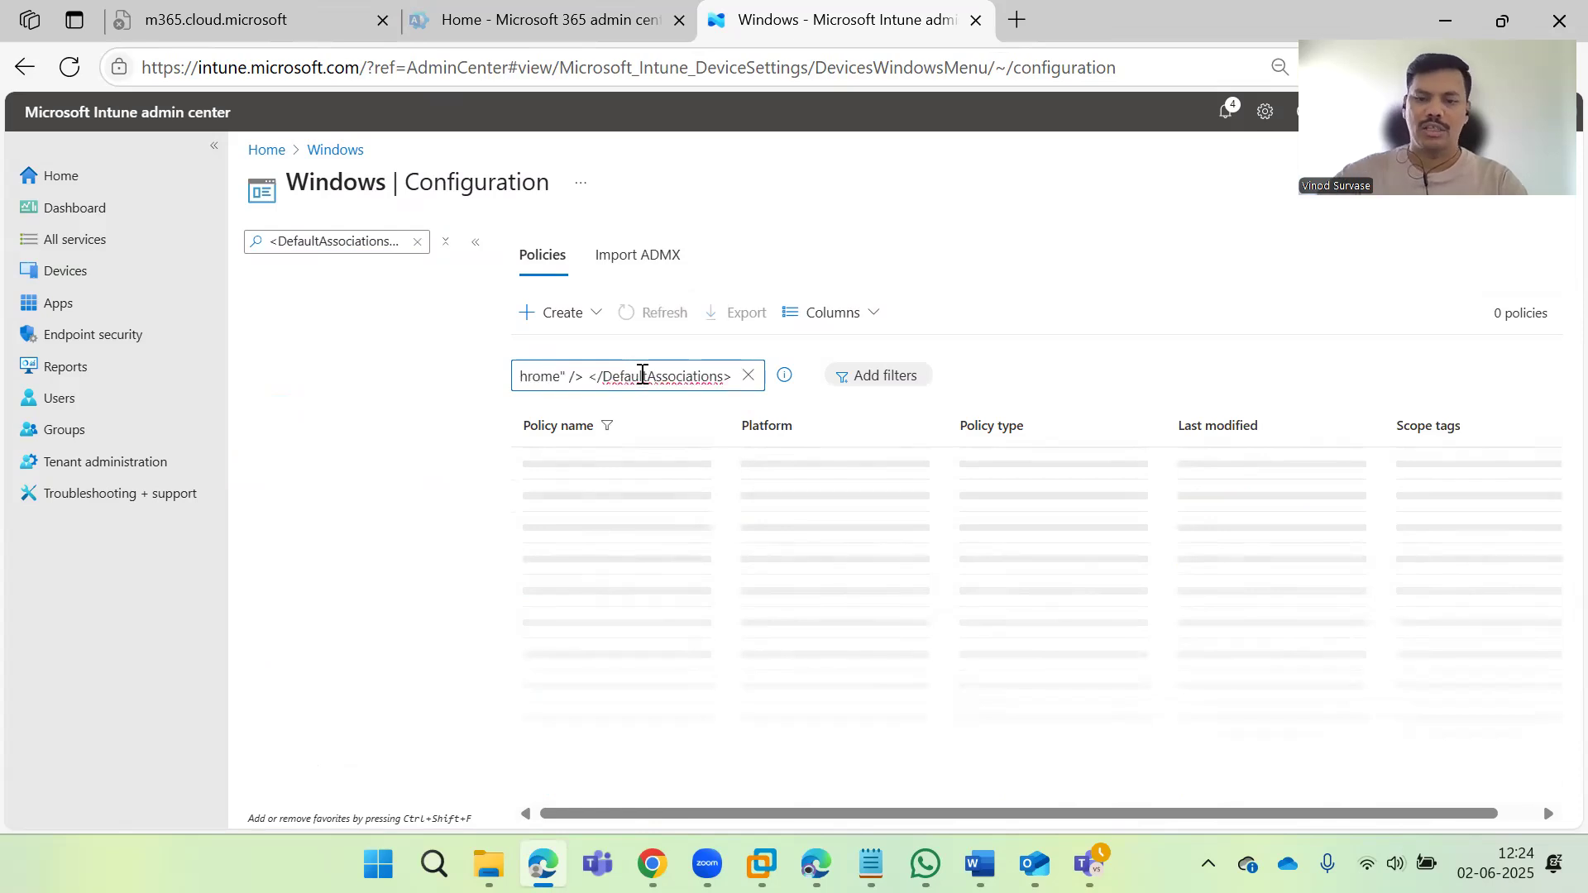
key("ctrl+z")
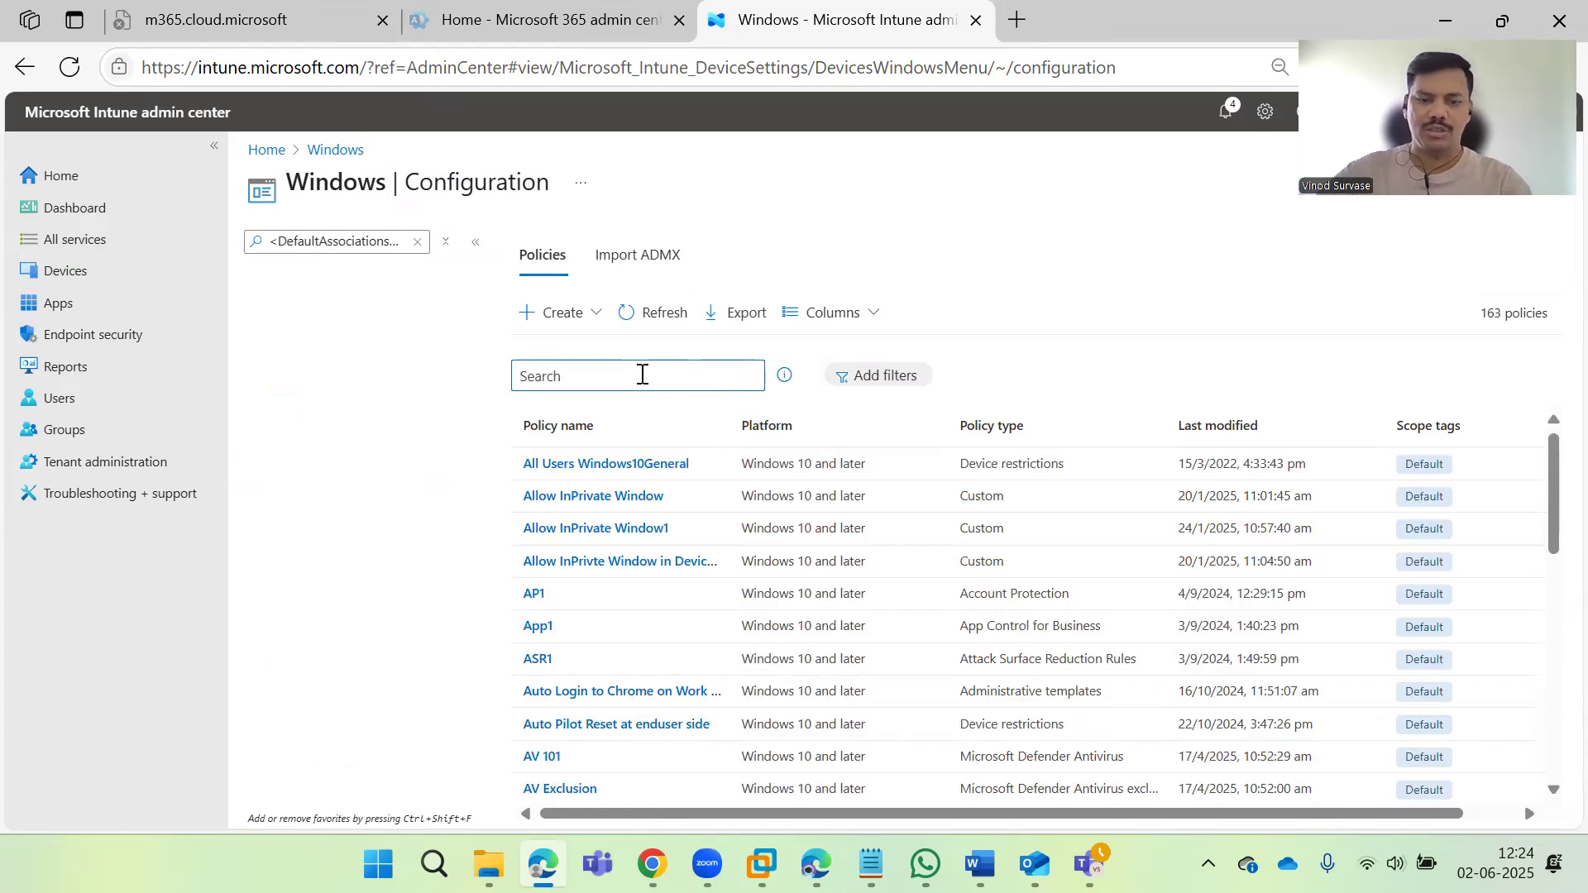
type("set de")
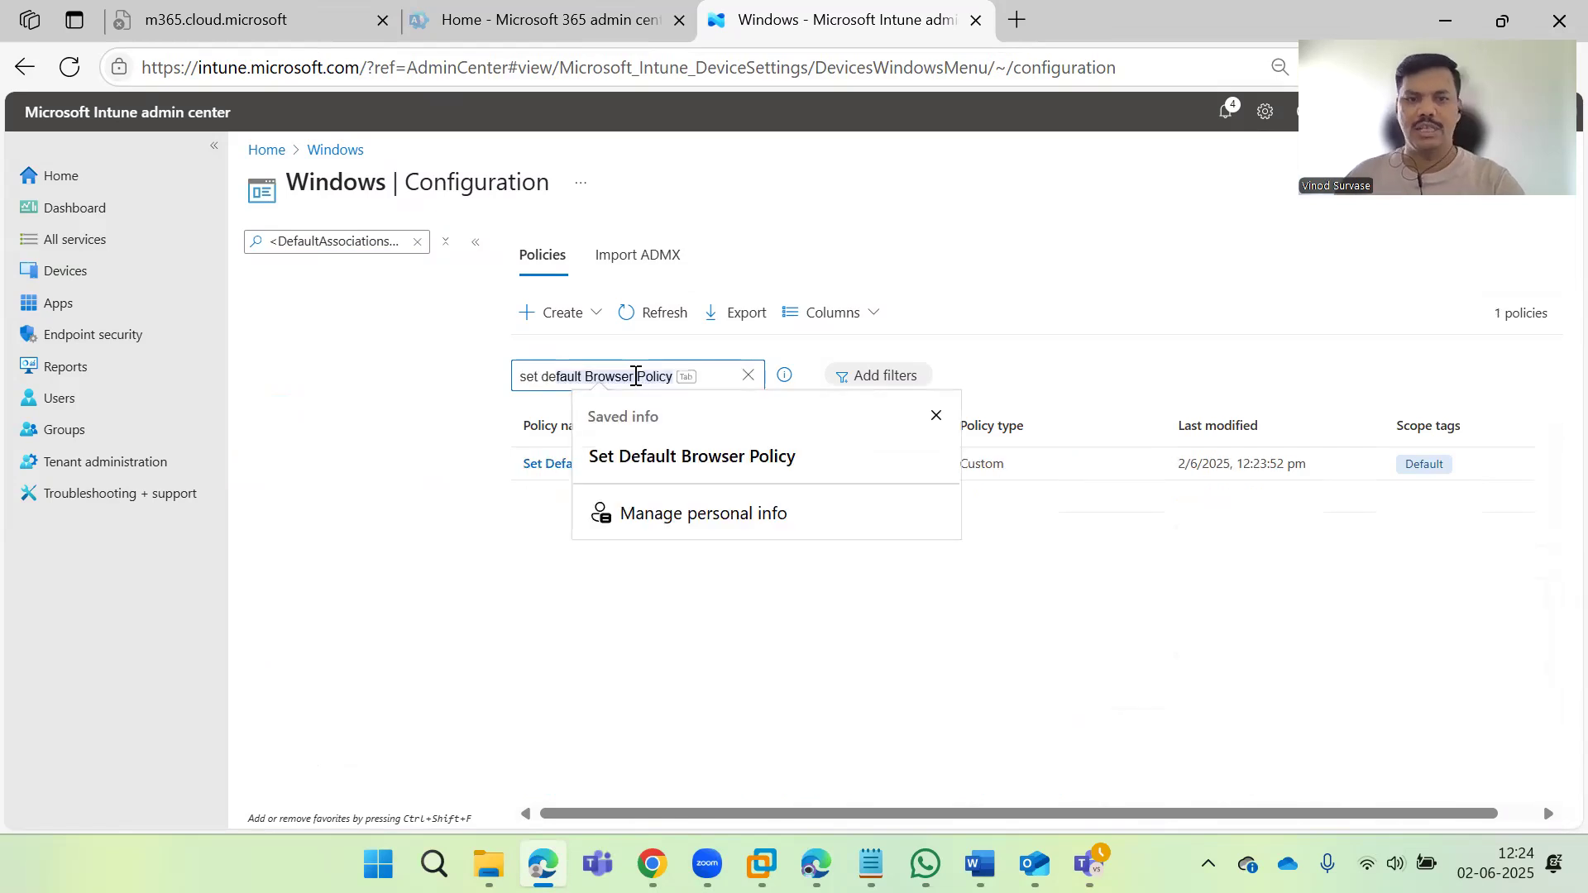
Step: Filter the Windows configuration policies by "Set Default Browser Policy" and open that policy's overview
left_click(645, 468)
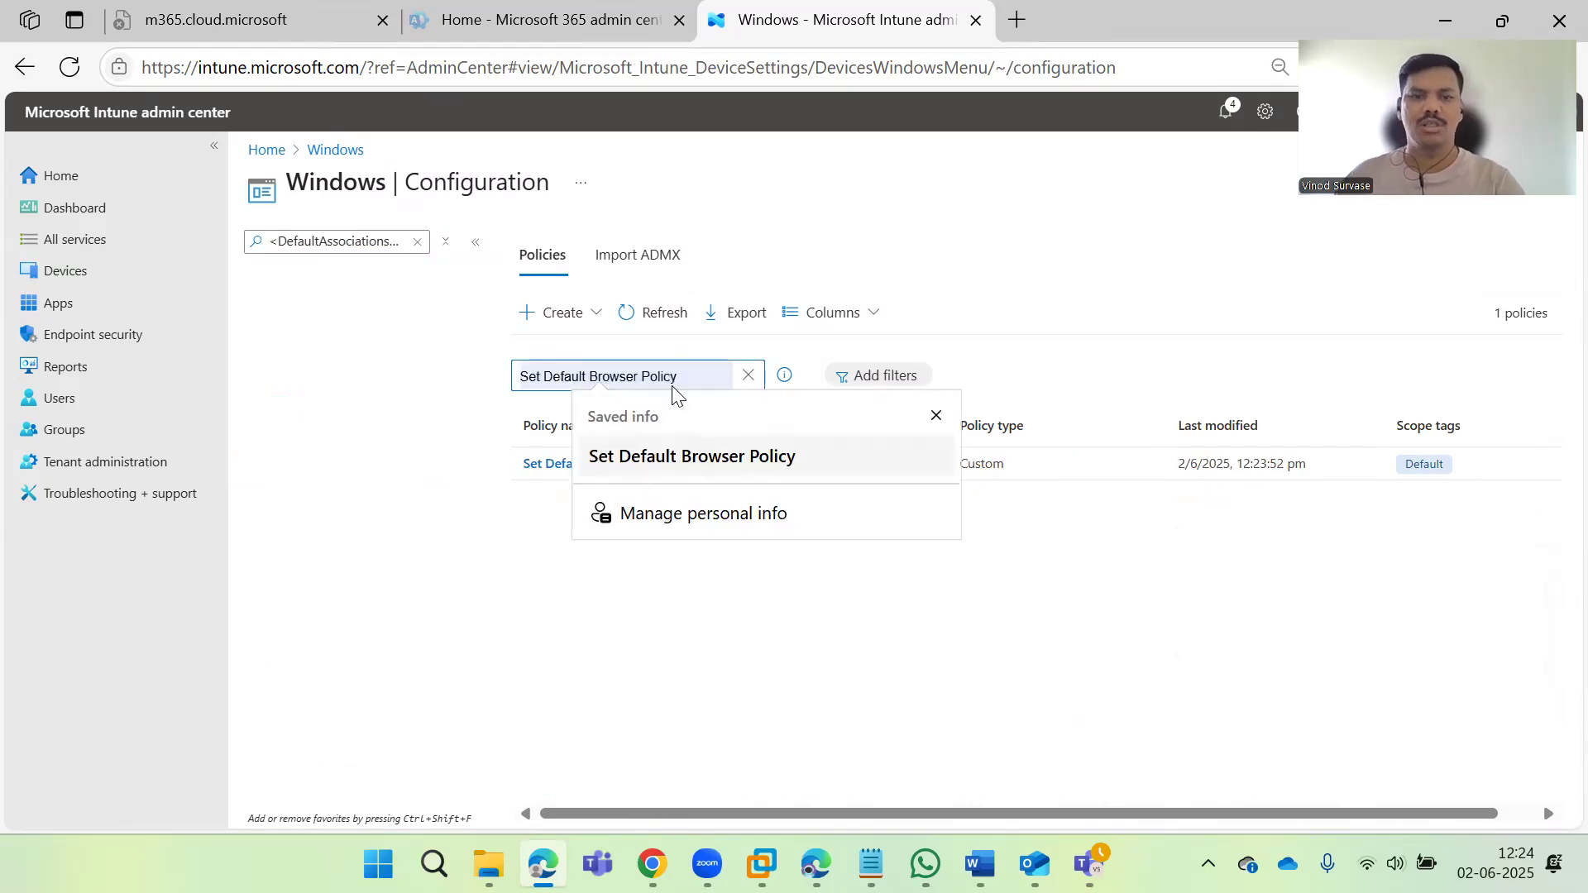
triple_click(695, 383)
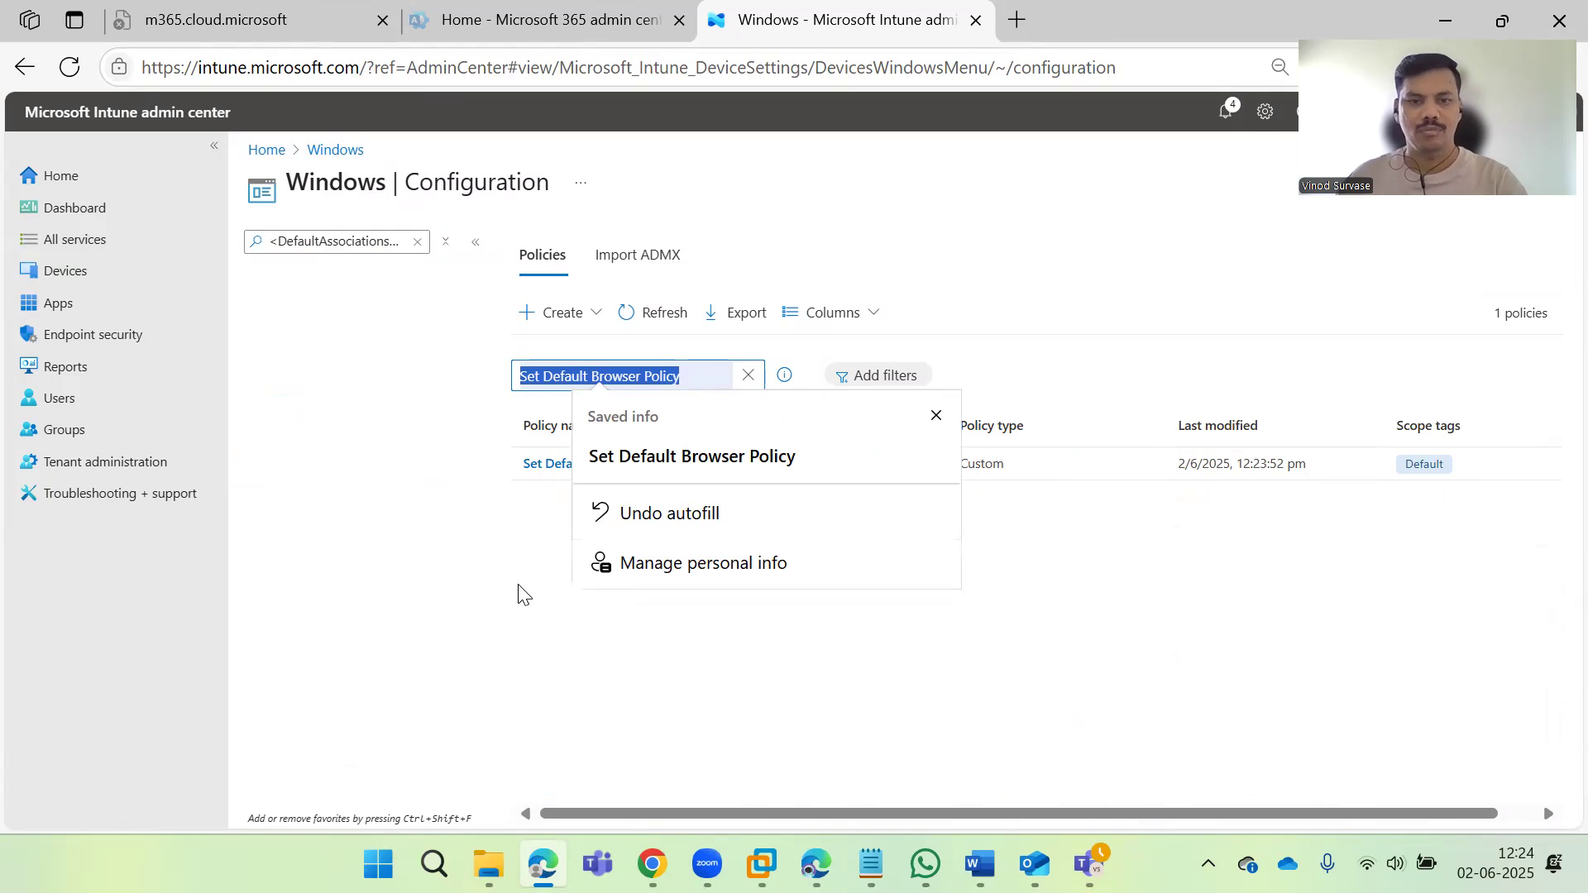
left_click(1039, 482)
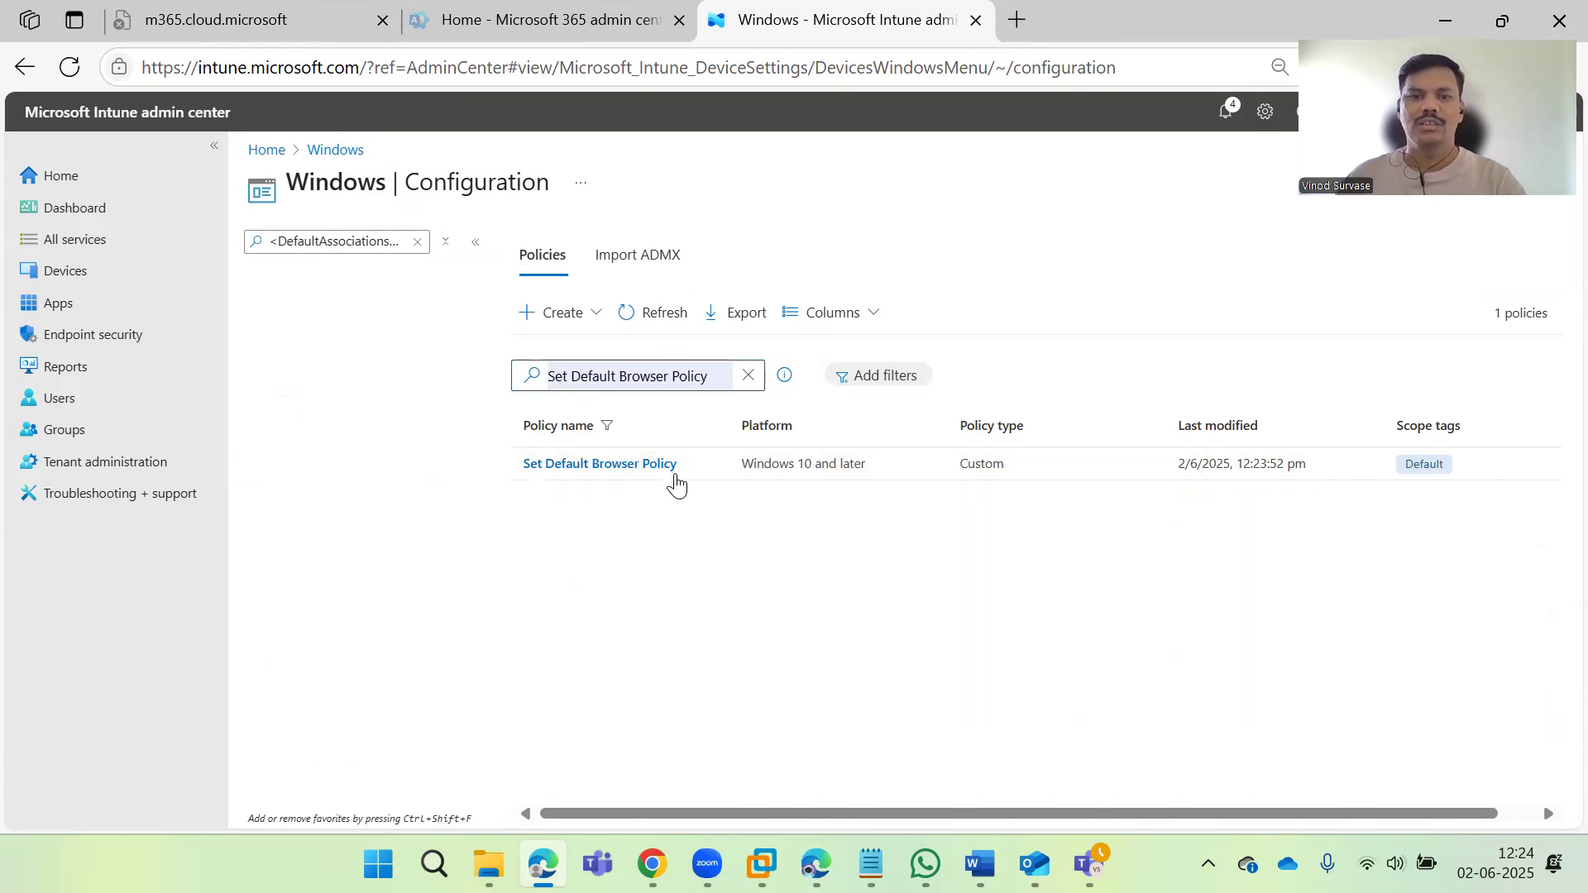
left_click(666, 467)
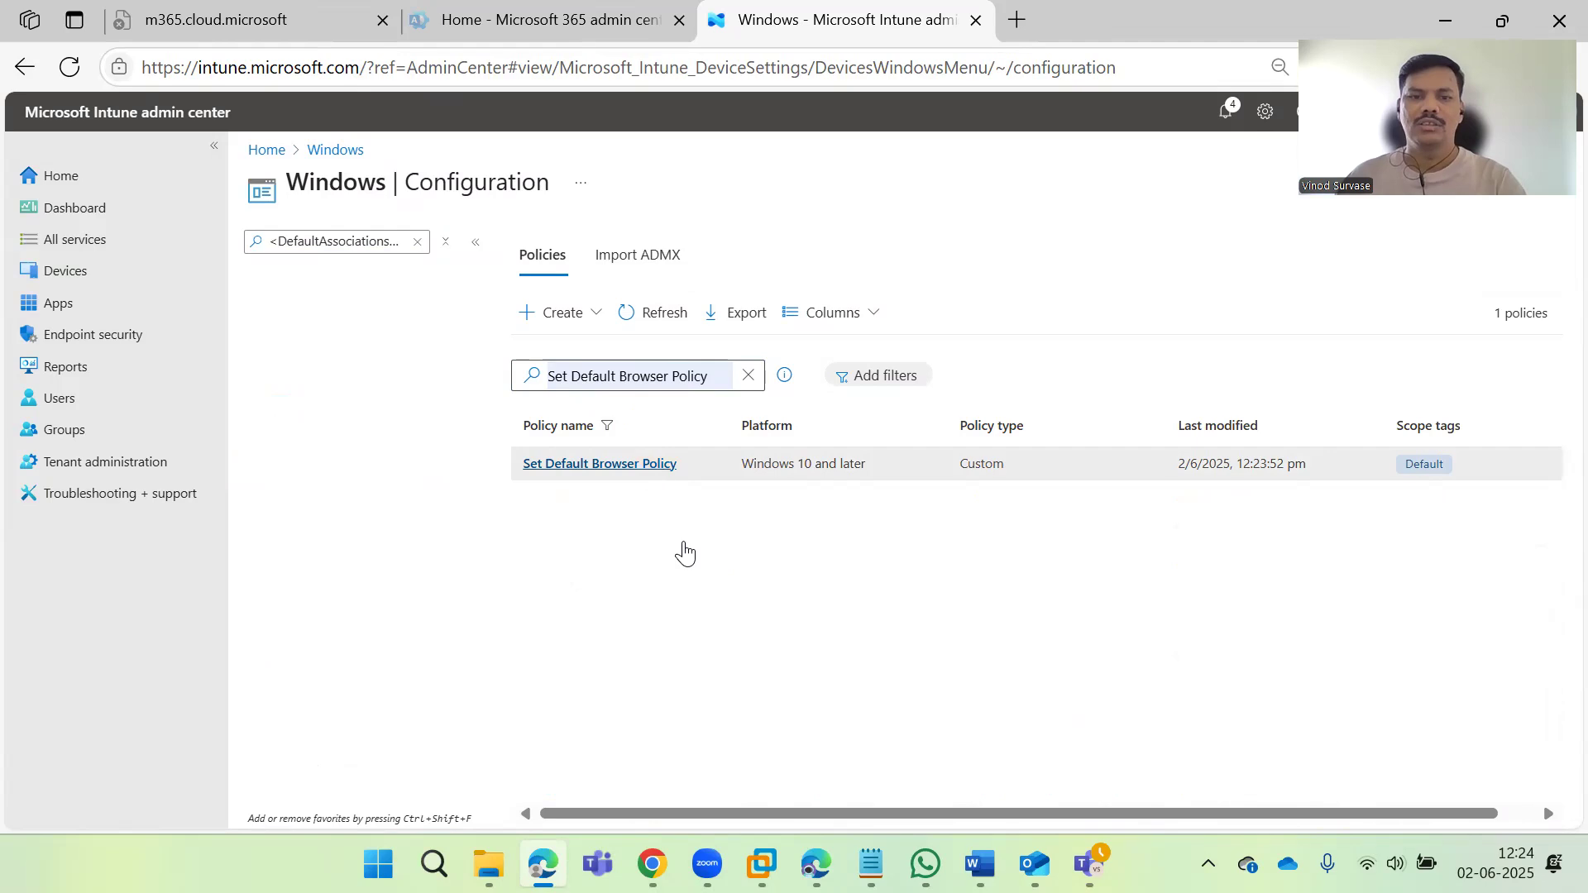
left_click(638, 473)
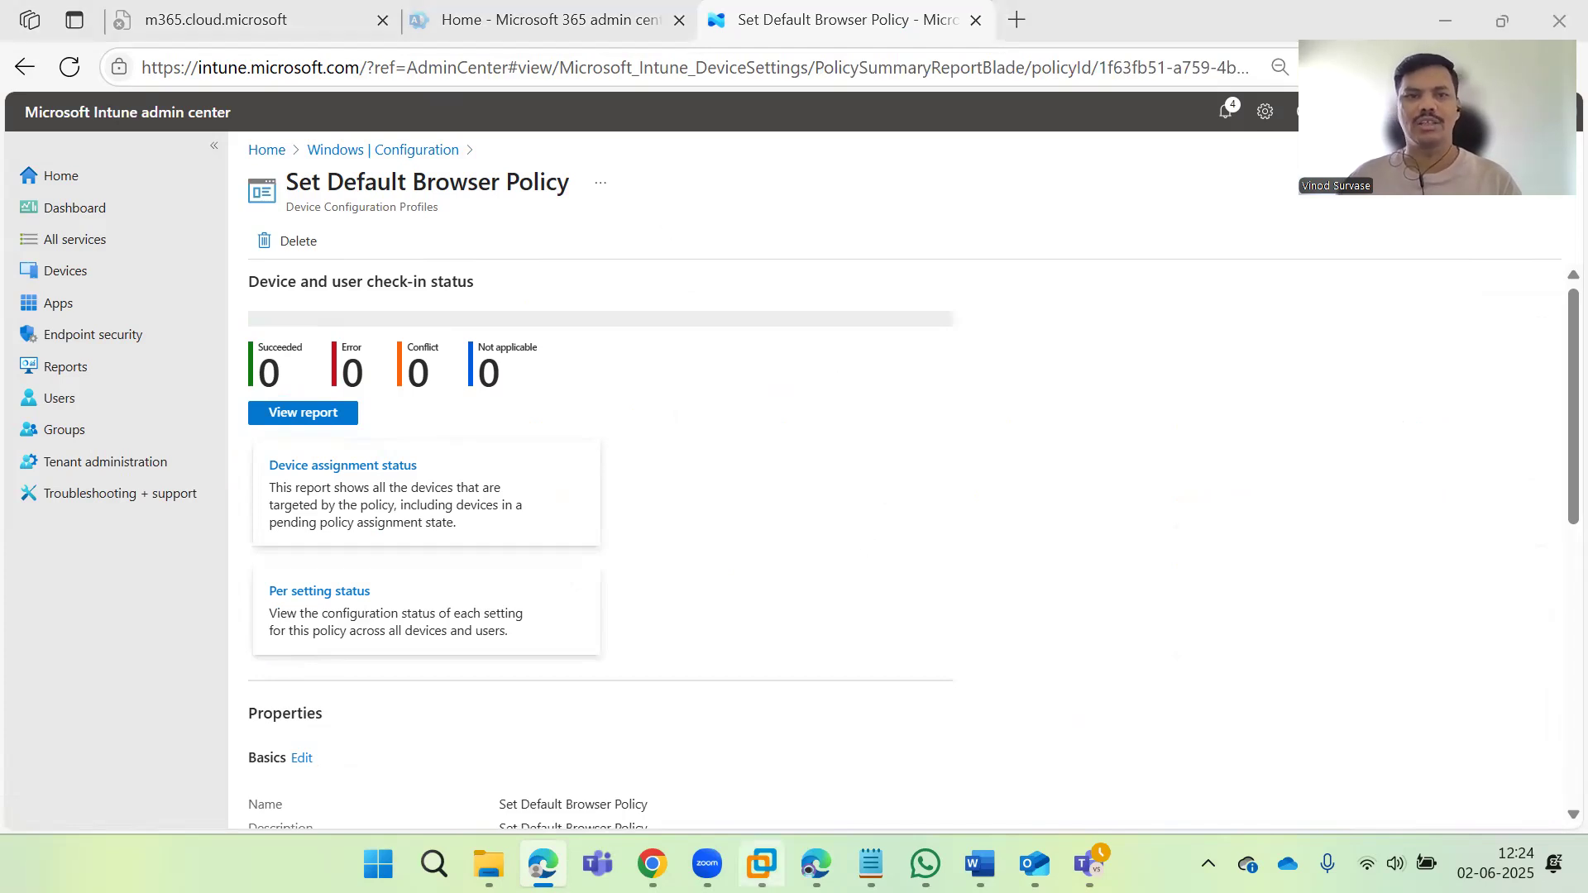
Step: Switch to VMware Workstation and sign in to the Windows 10 x64 virtual machine with the account password
key("alt+Tab")
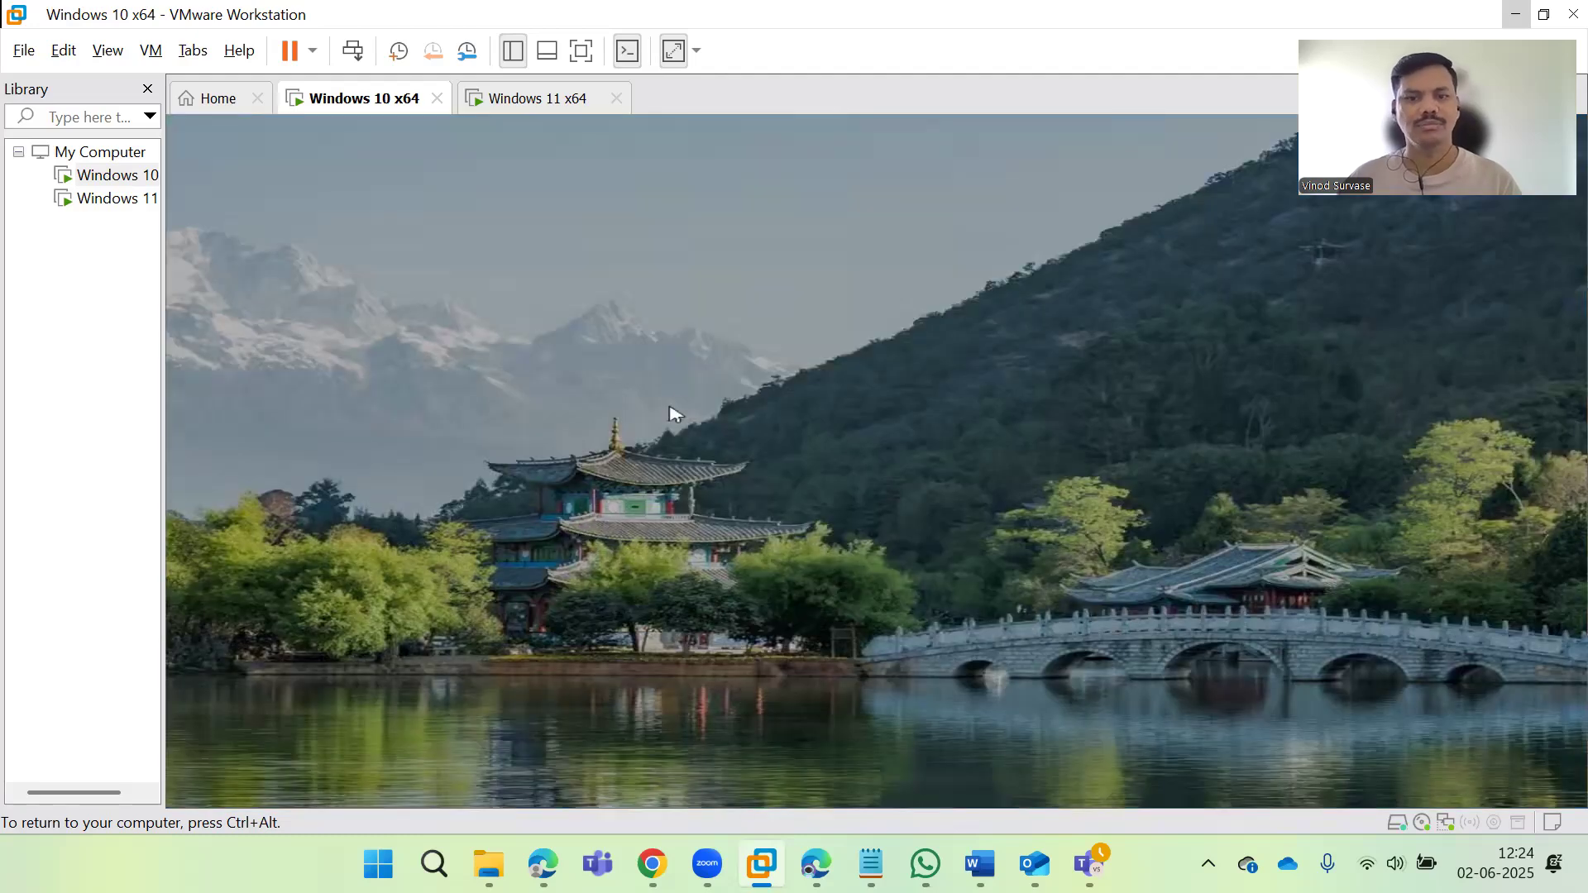
left_click(597, 398)
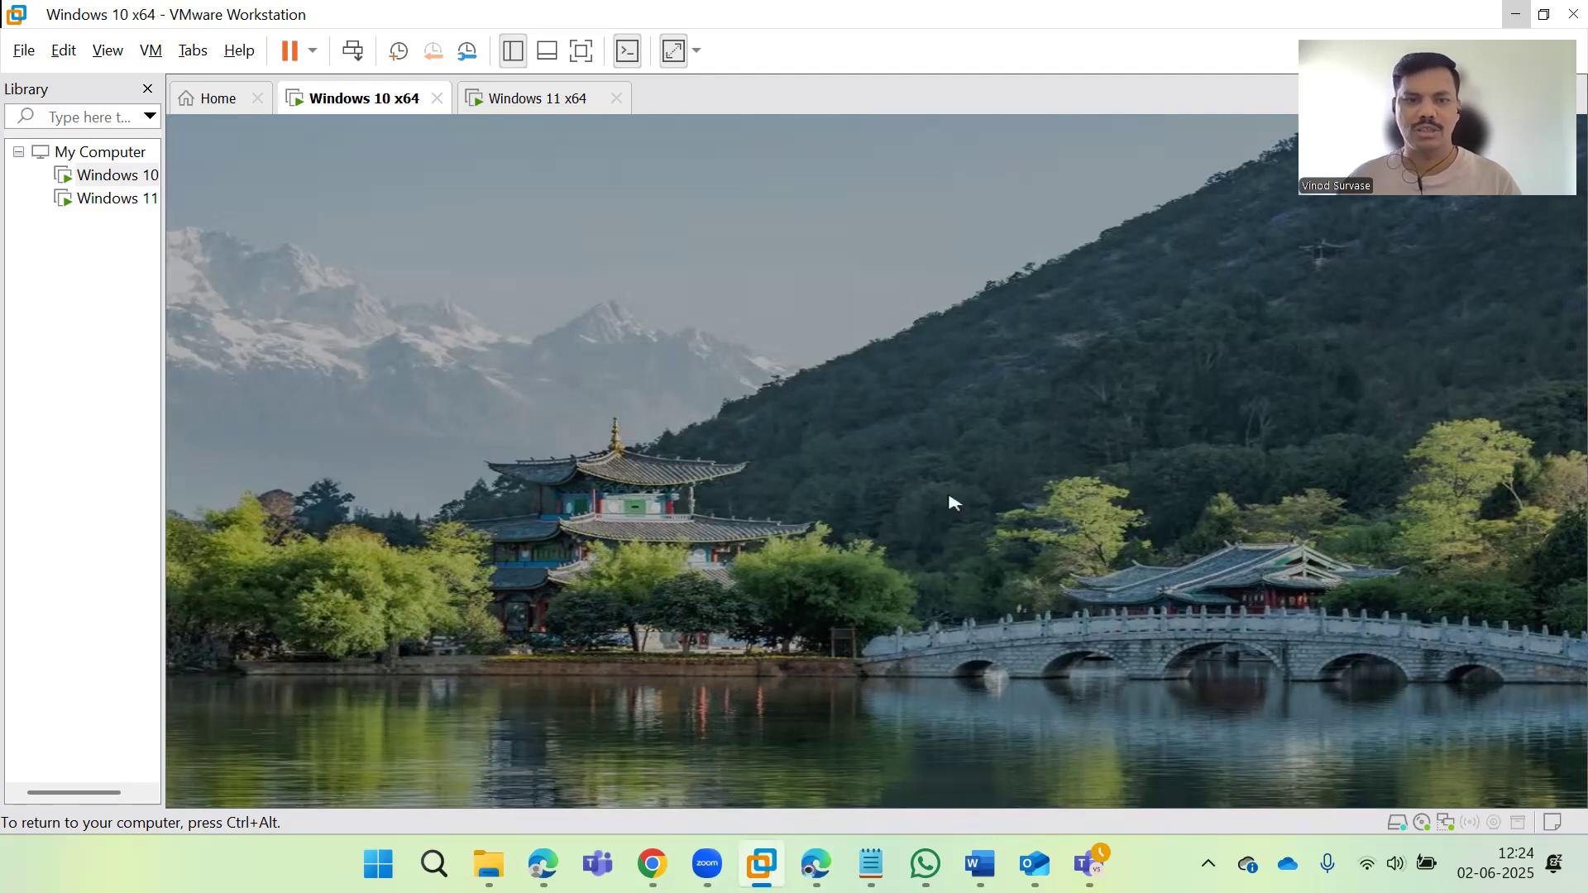
left_click(784, 536)
type("************")
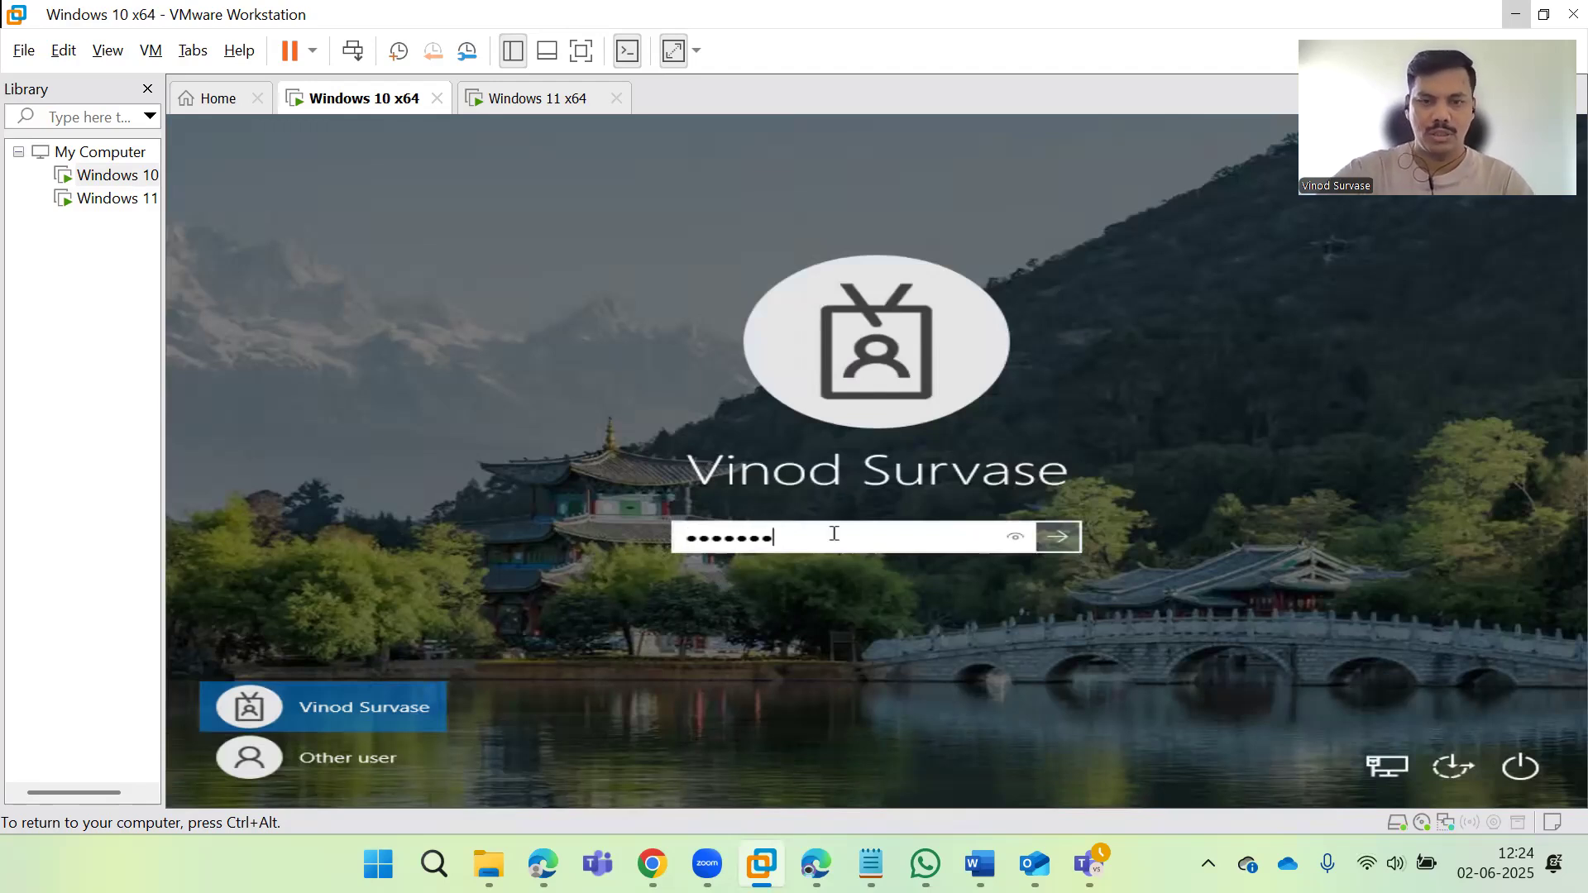
type("****")
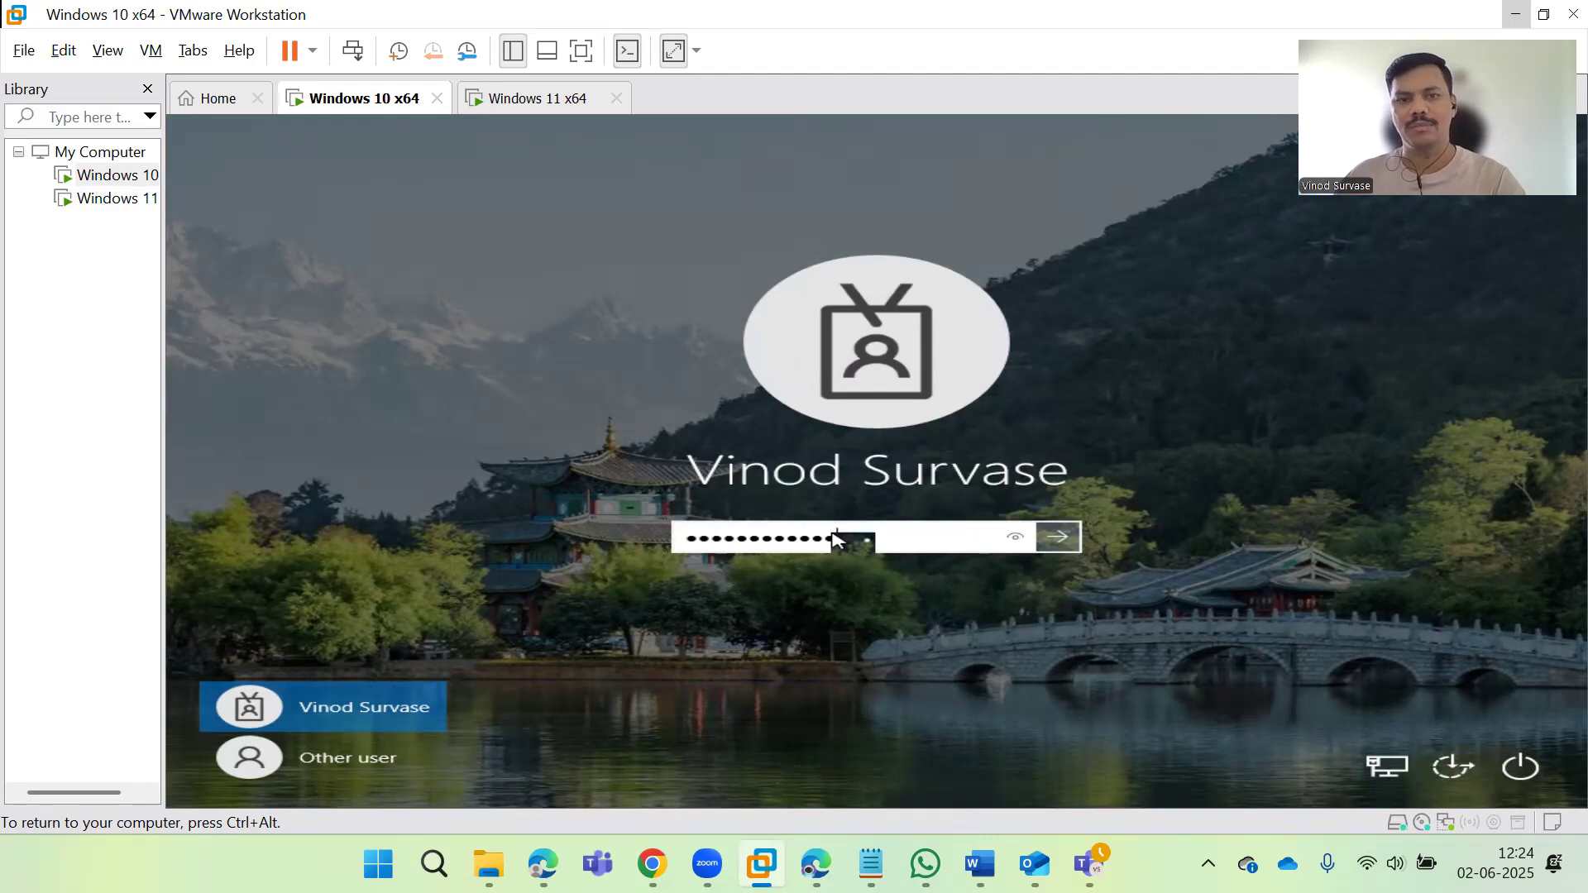
key("Return")
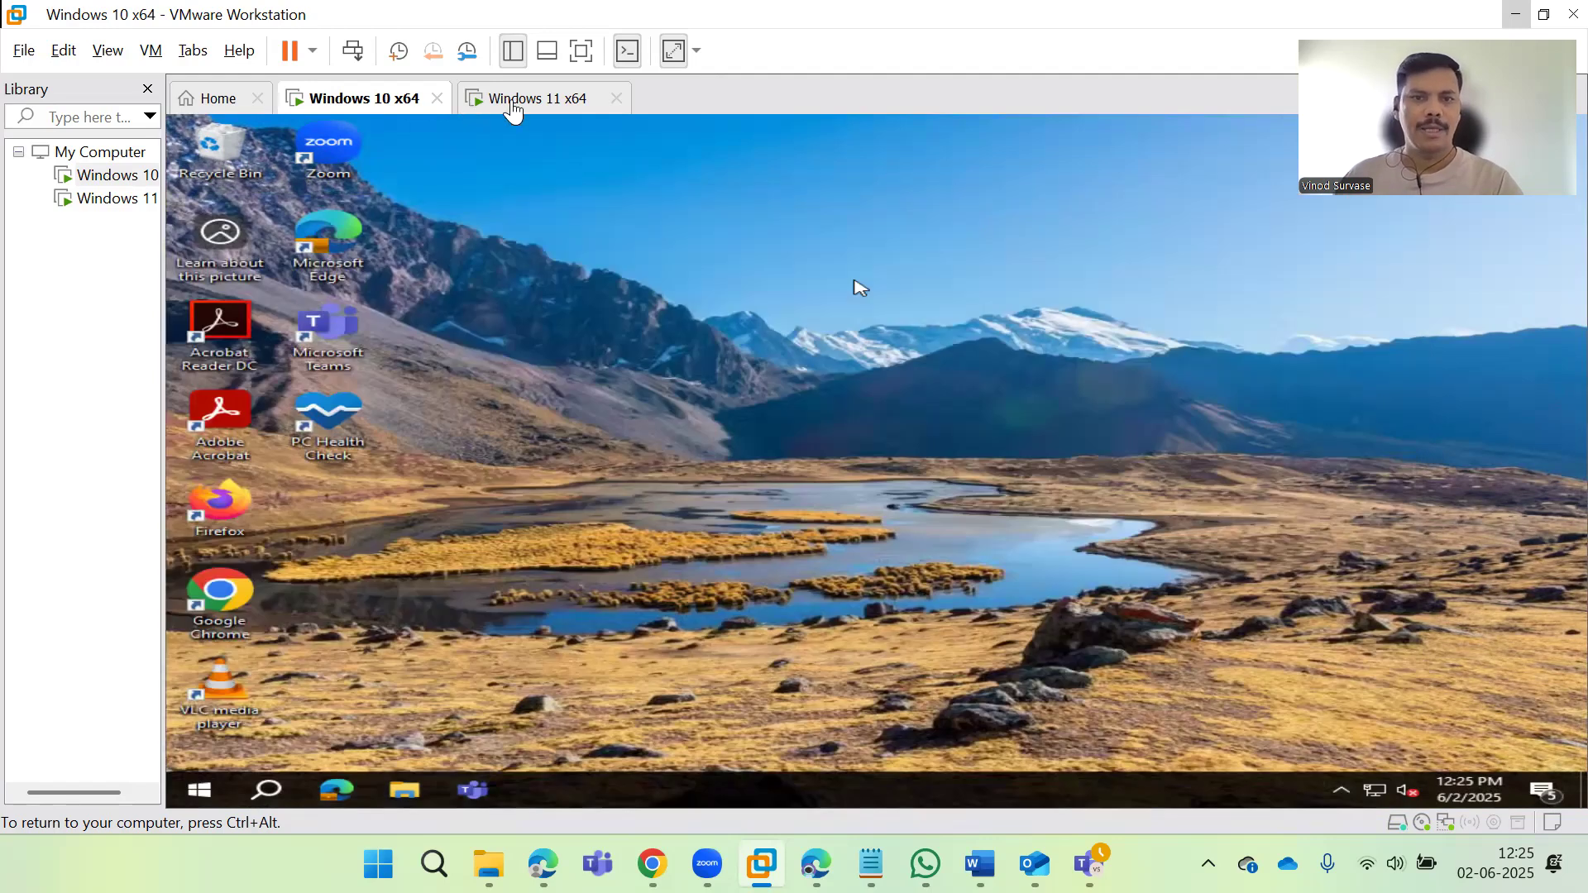
Step: Try to wake the Windows 11 x64 virtual machine's screen, and return to the Windows 10 x64 machine
left_click(496, 99)
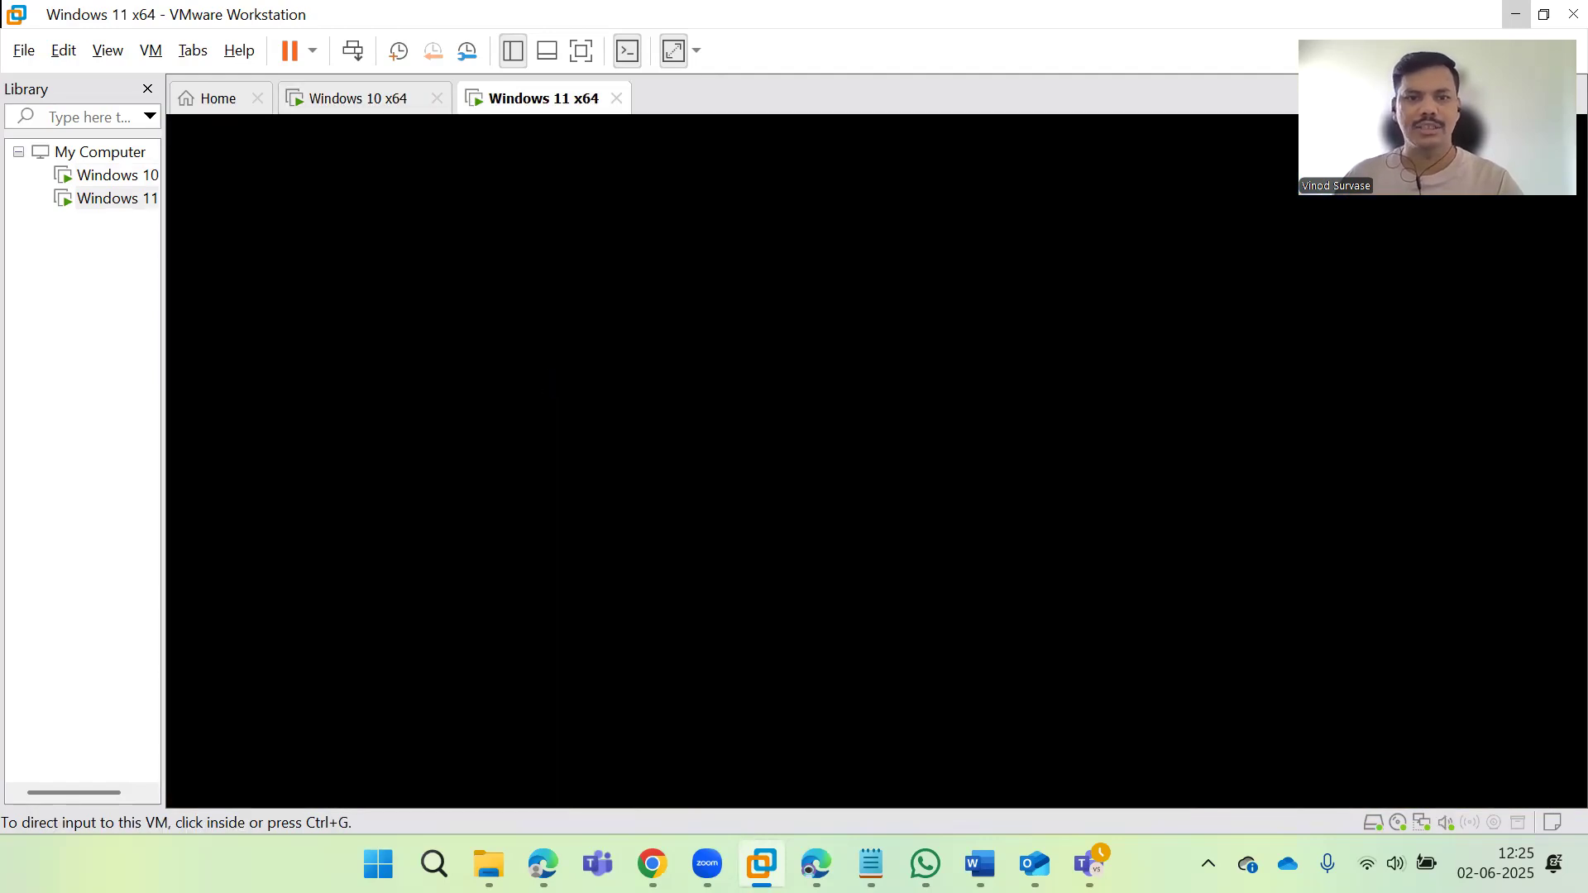
left_click(744, 413)
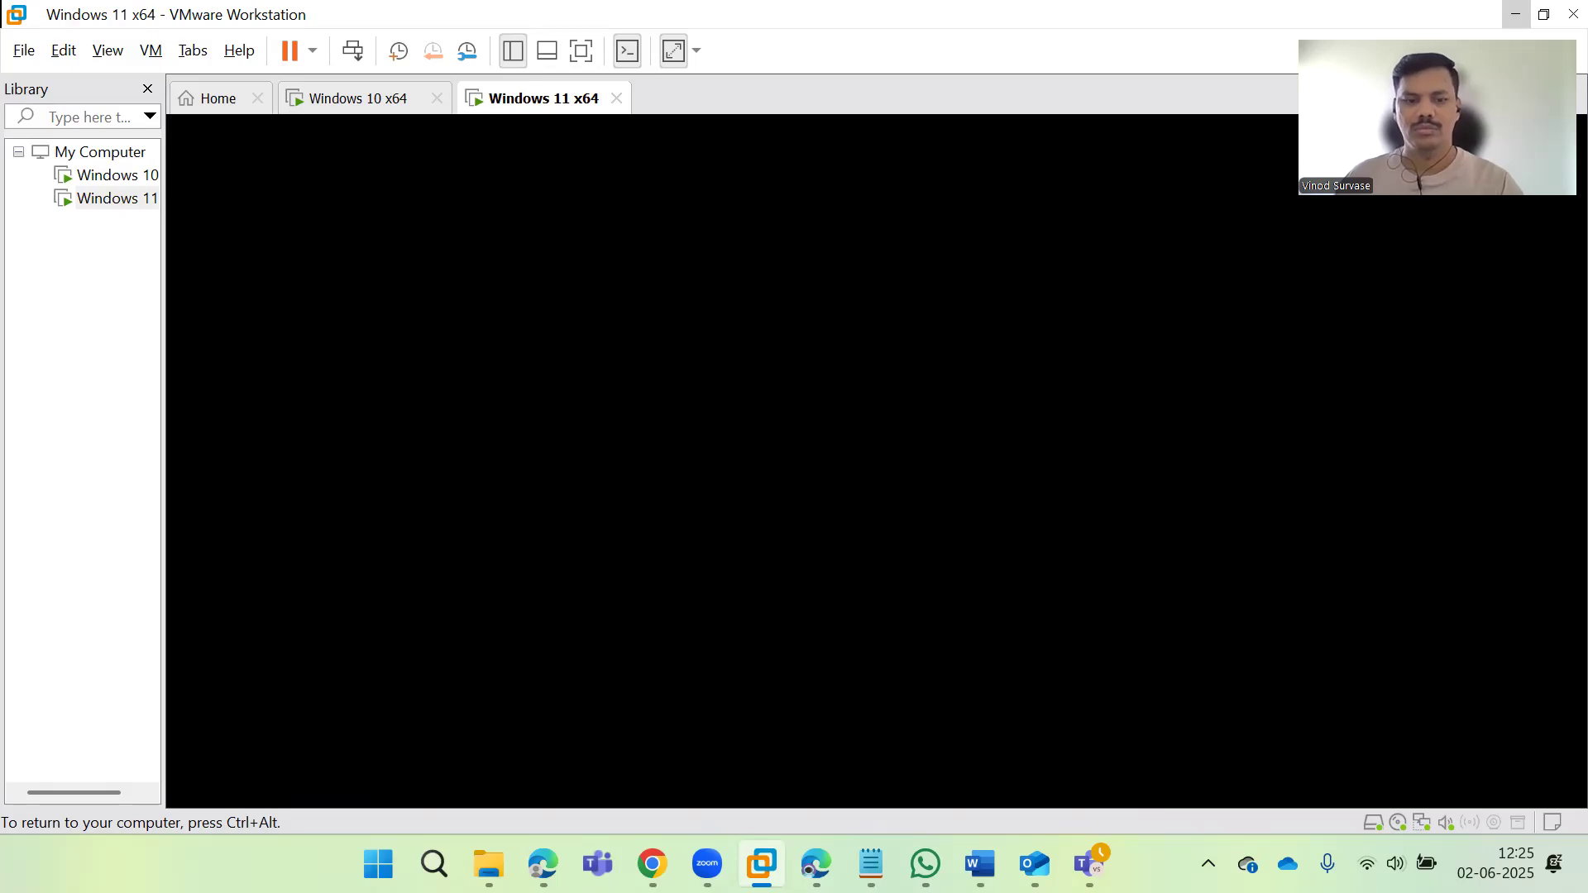
key("ctrl+alt")
left_click(695, 374)
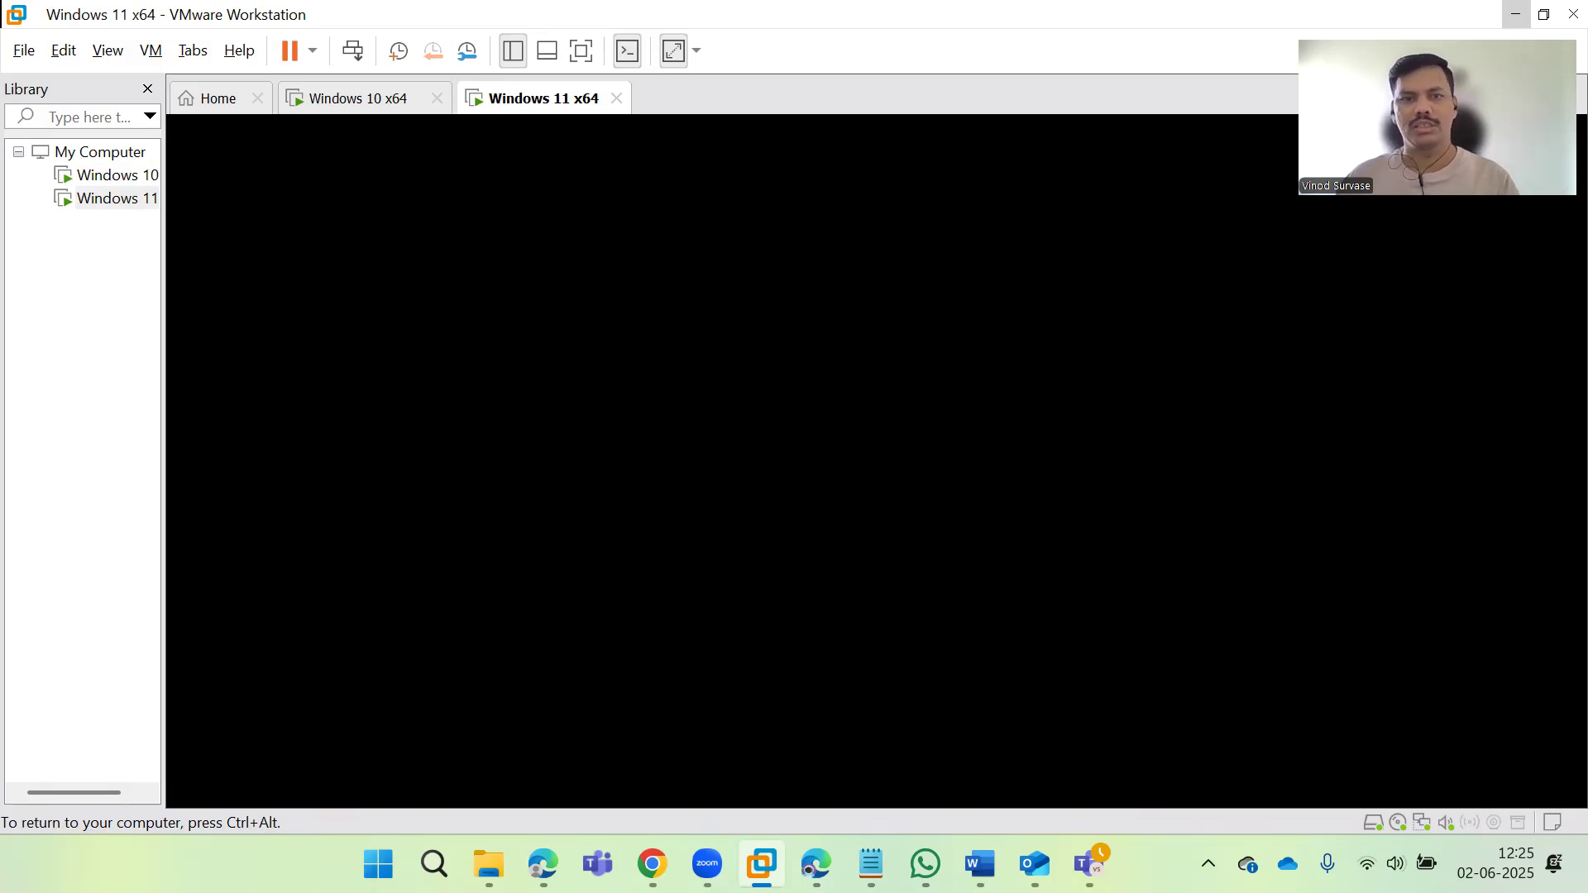
key("ctrl+alt")
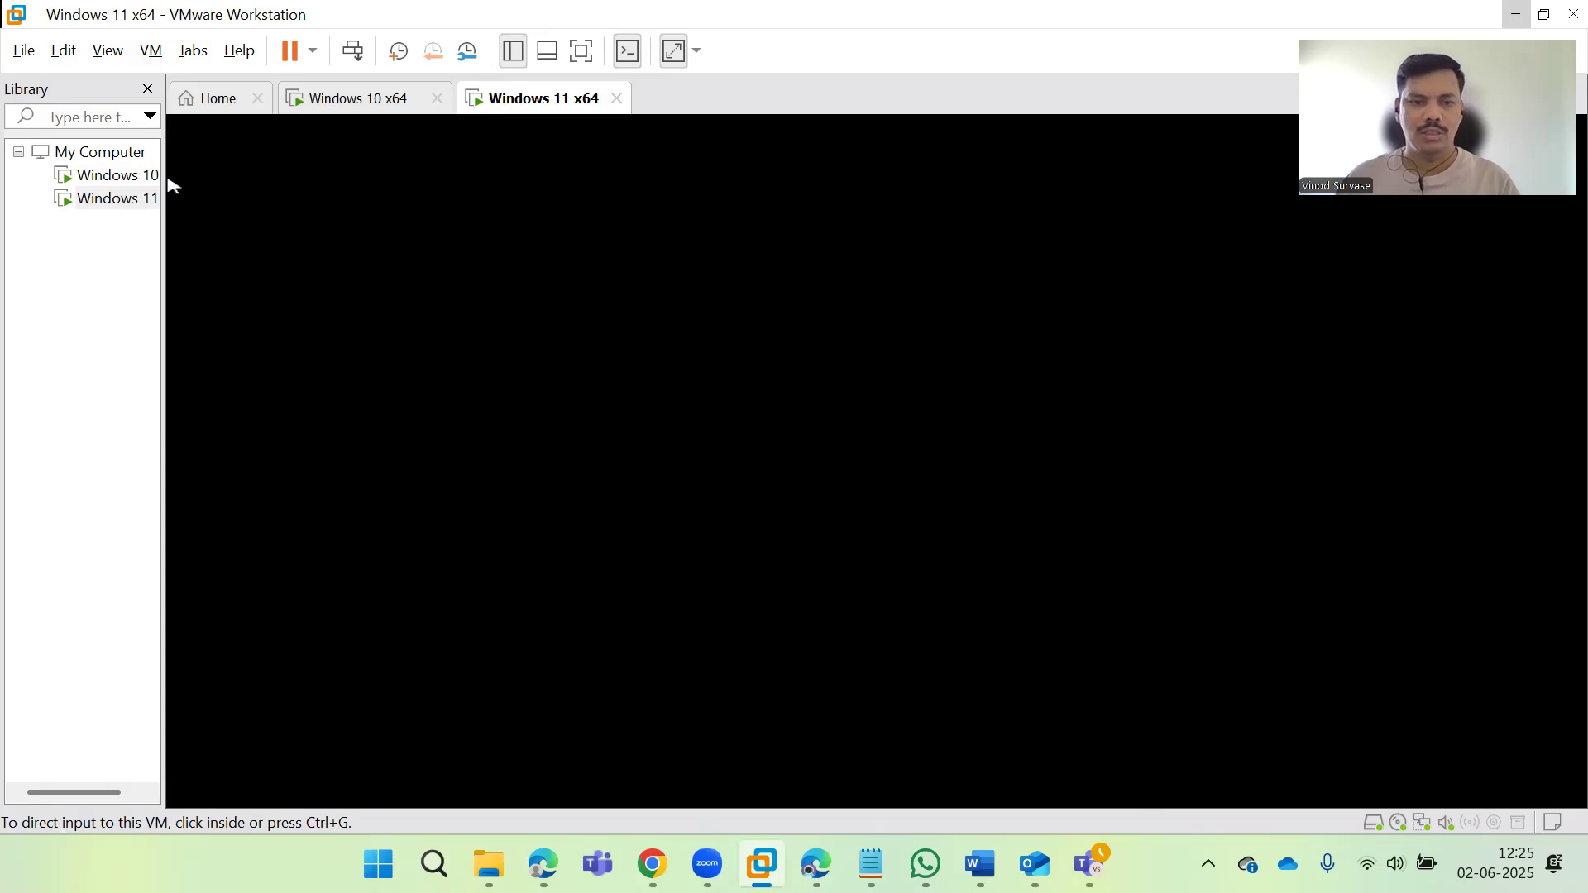
left_click(500, 410)
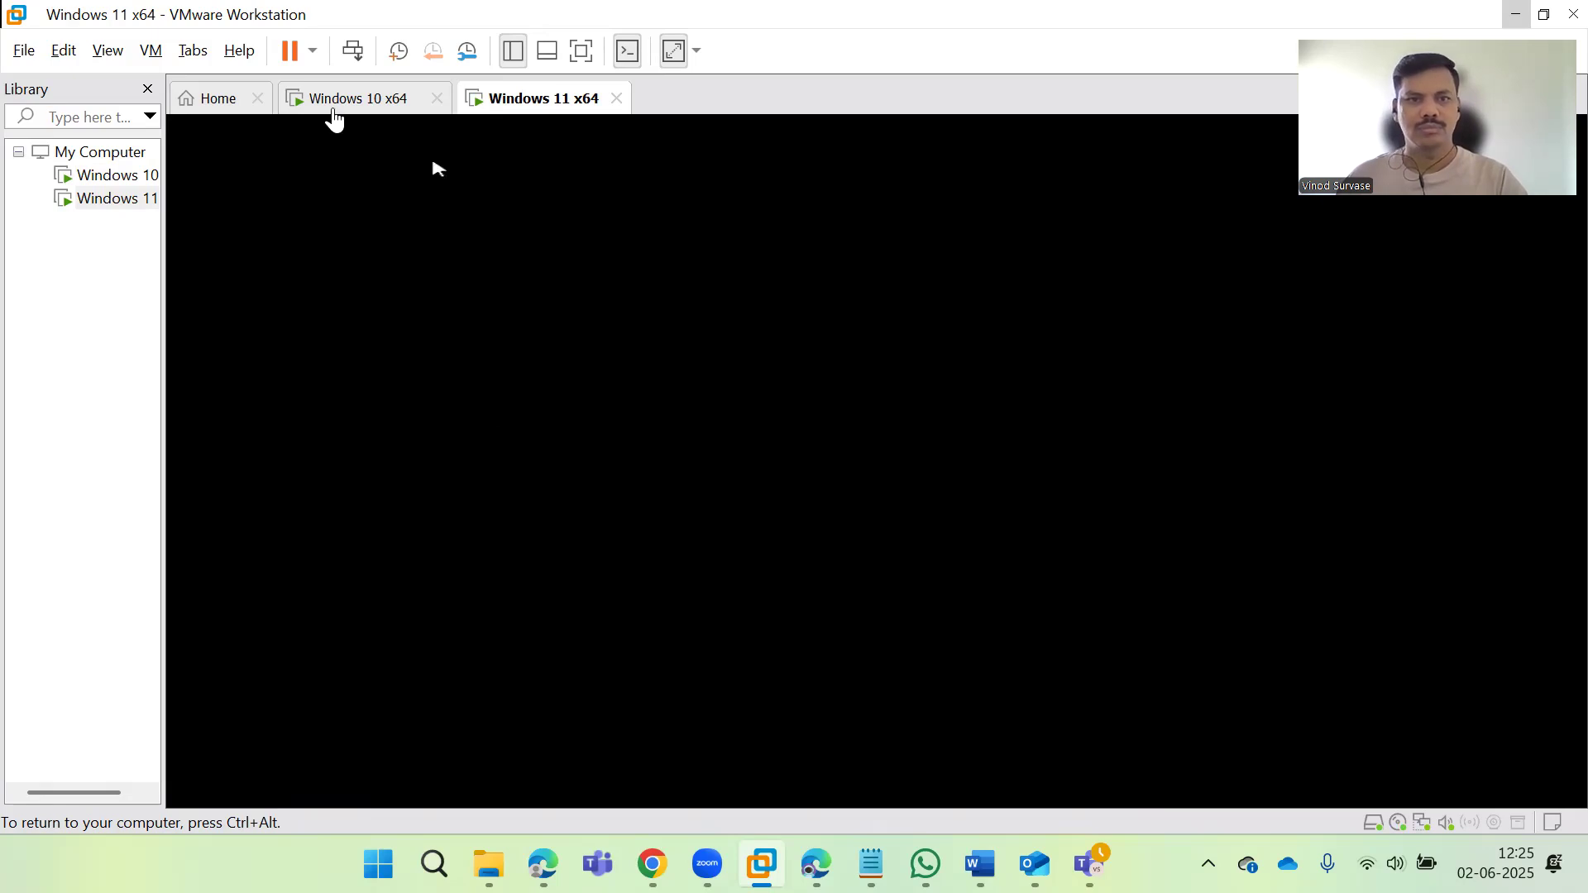
key("ctrl+alt")
left_click(380, 99)
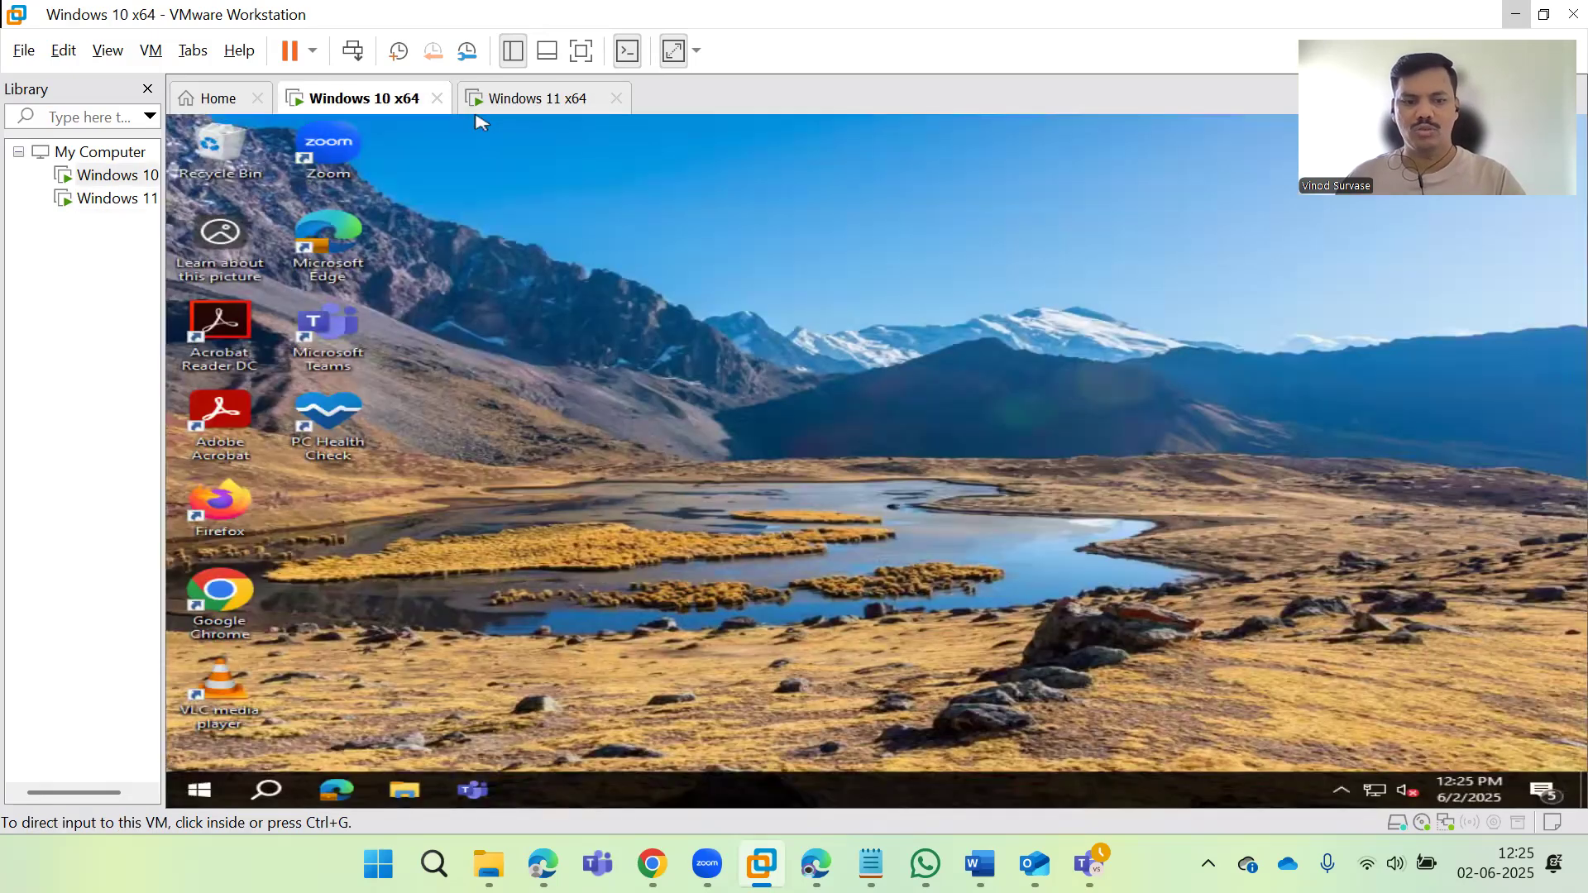
left_click(621, 371)
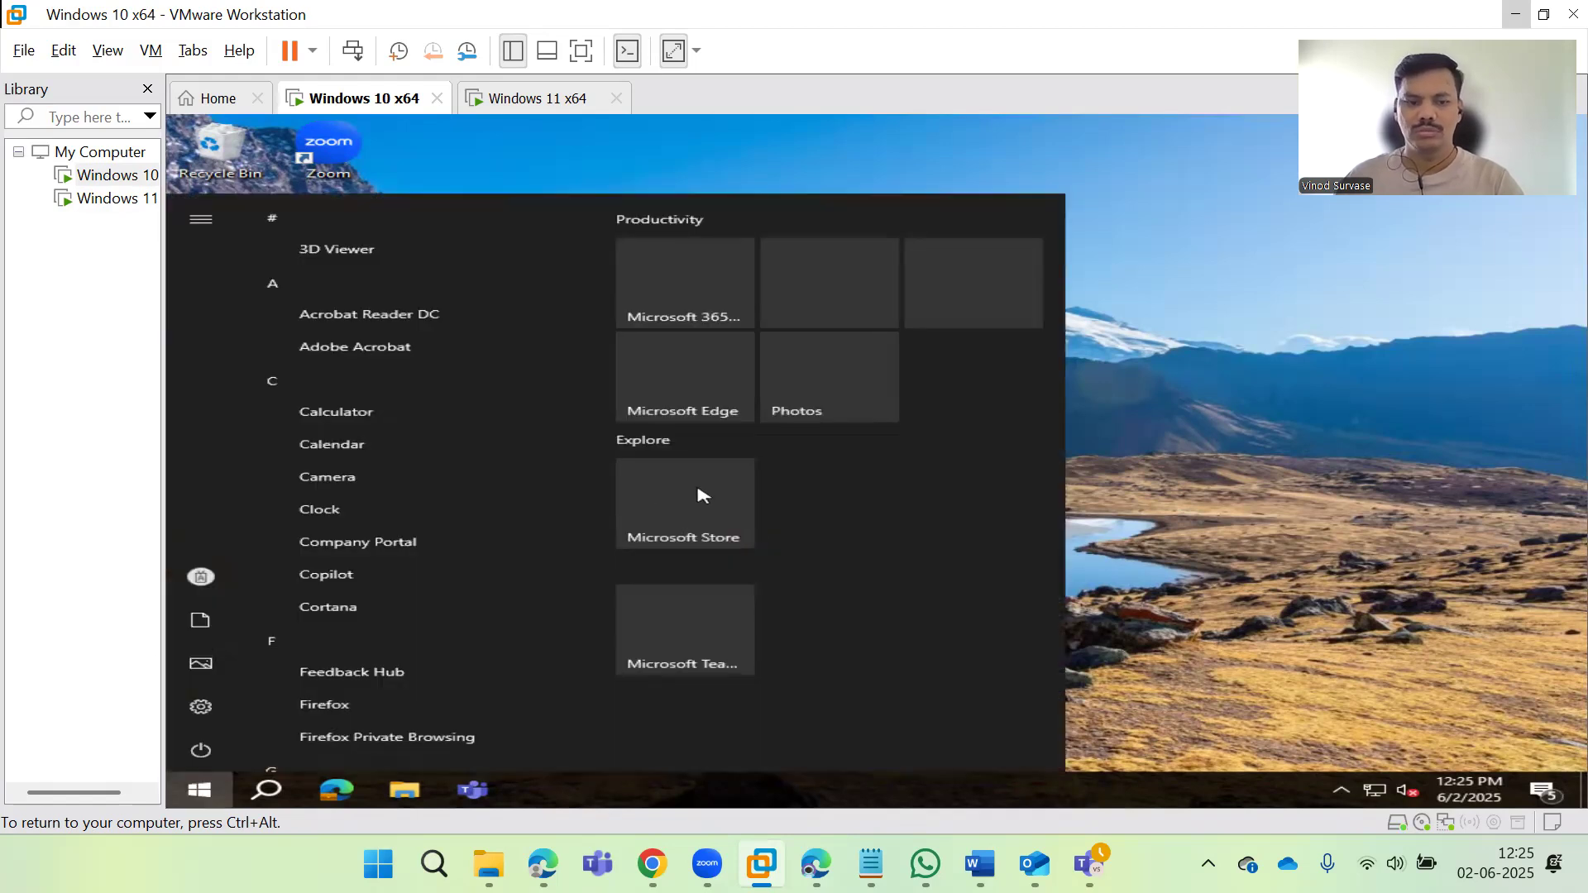
left_click(1273, 513)
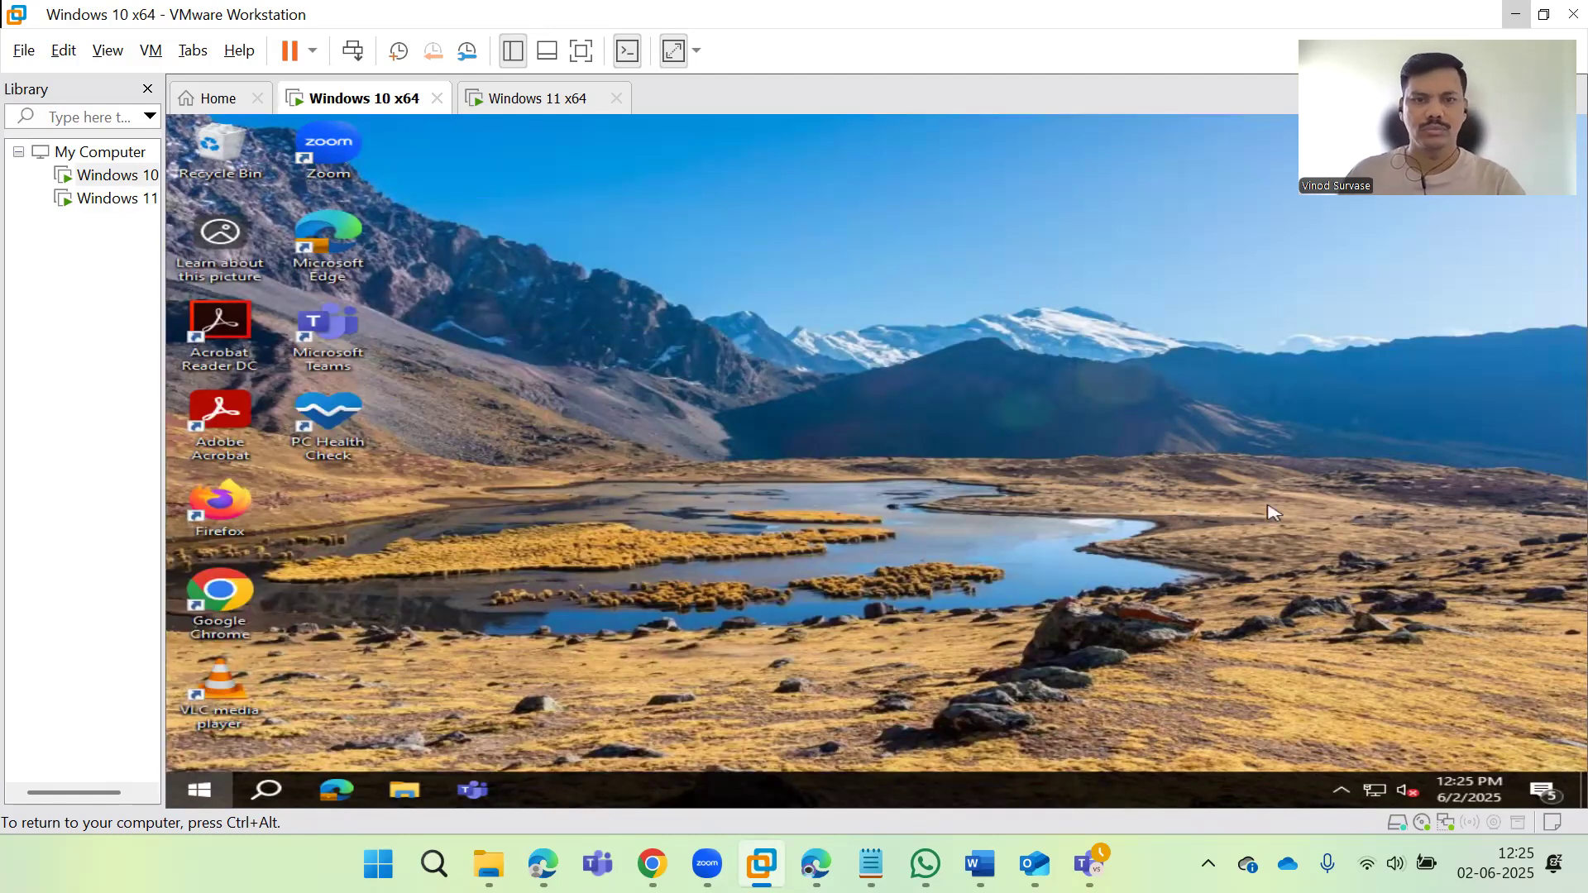
key("super")
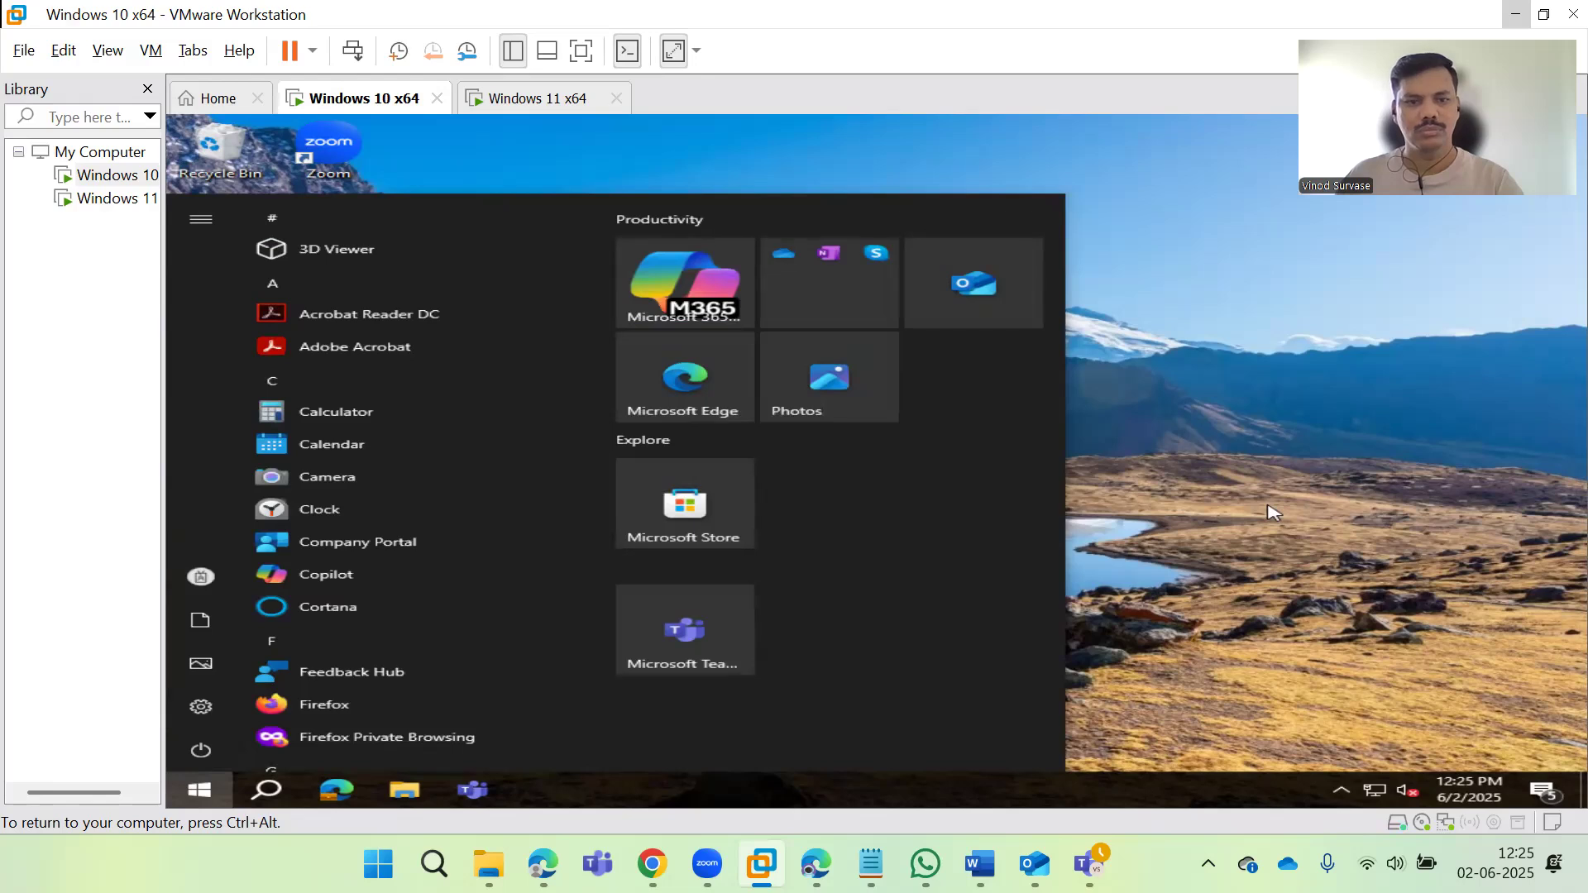
left_click(1269, 512)
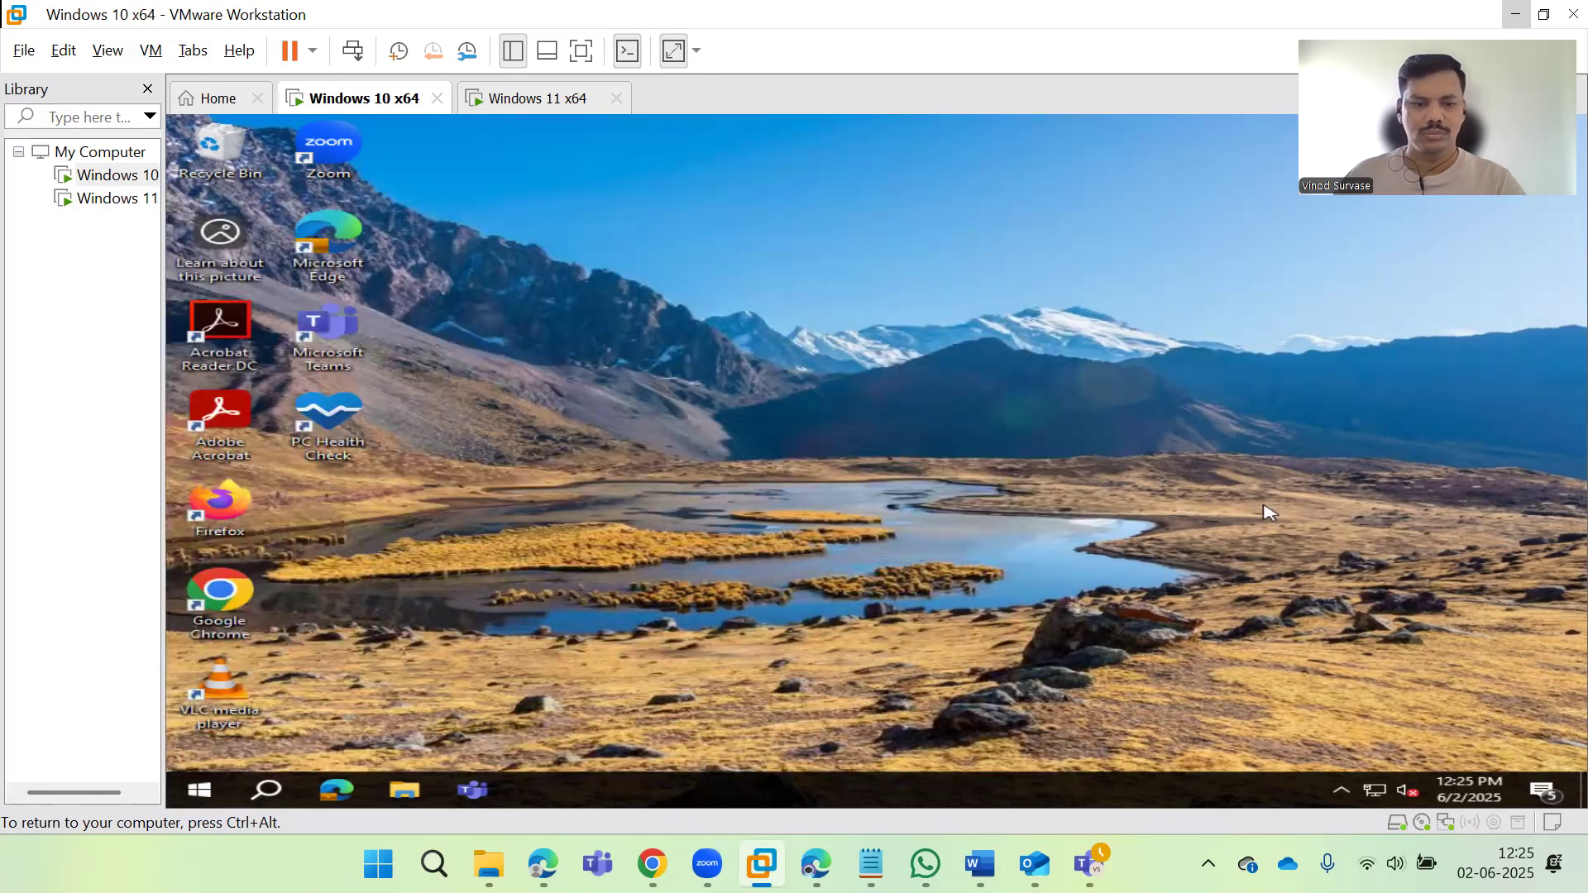
key("super")
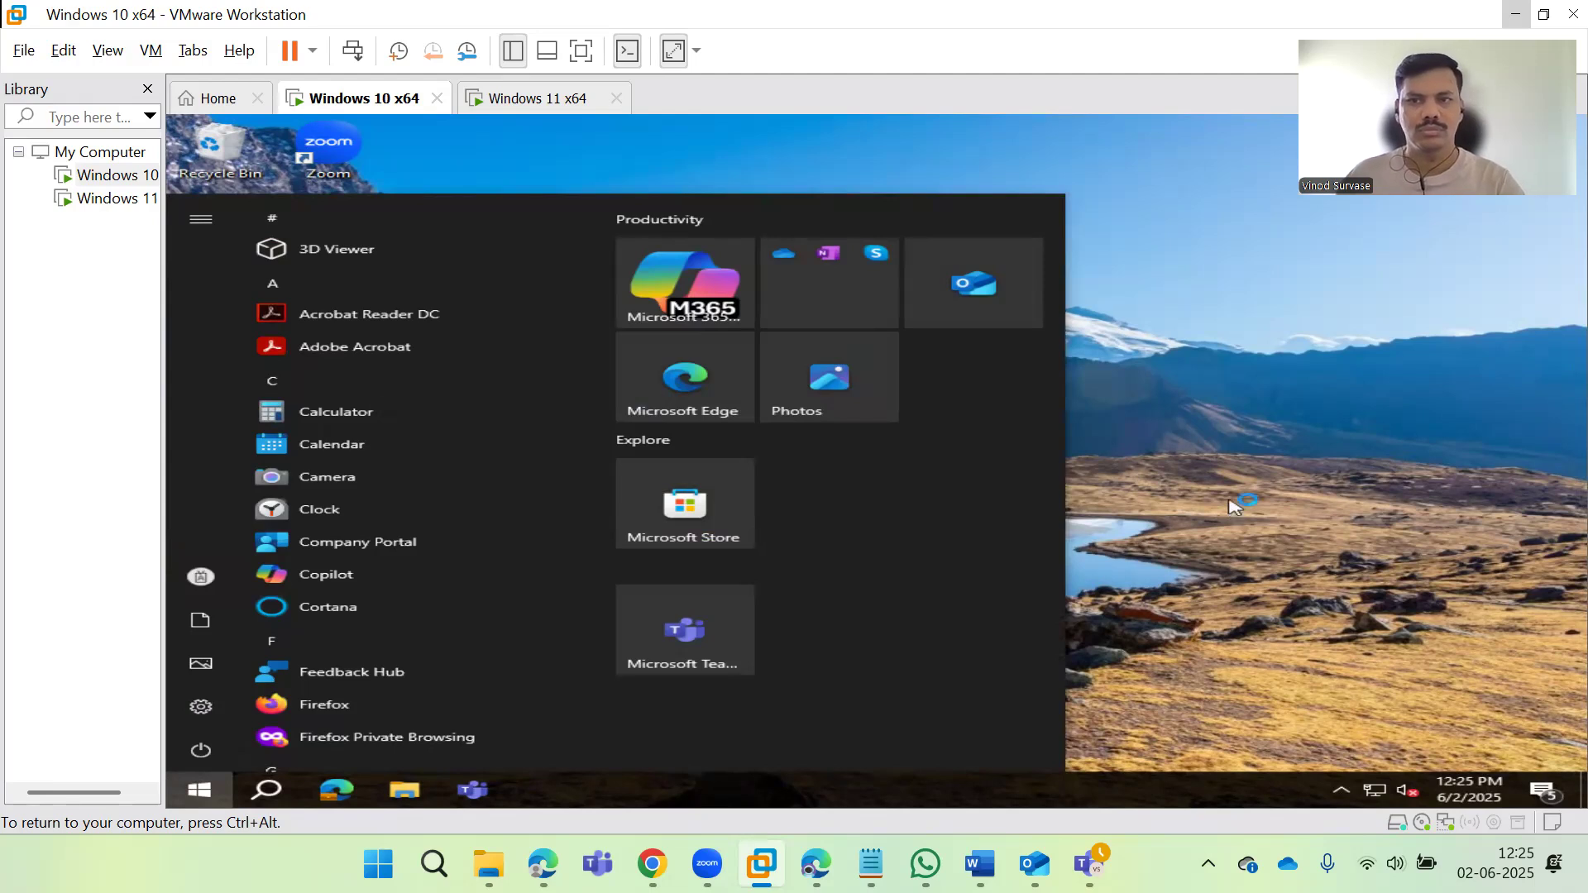
left_click(1207, 389)
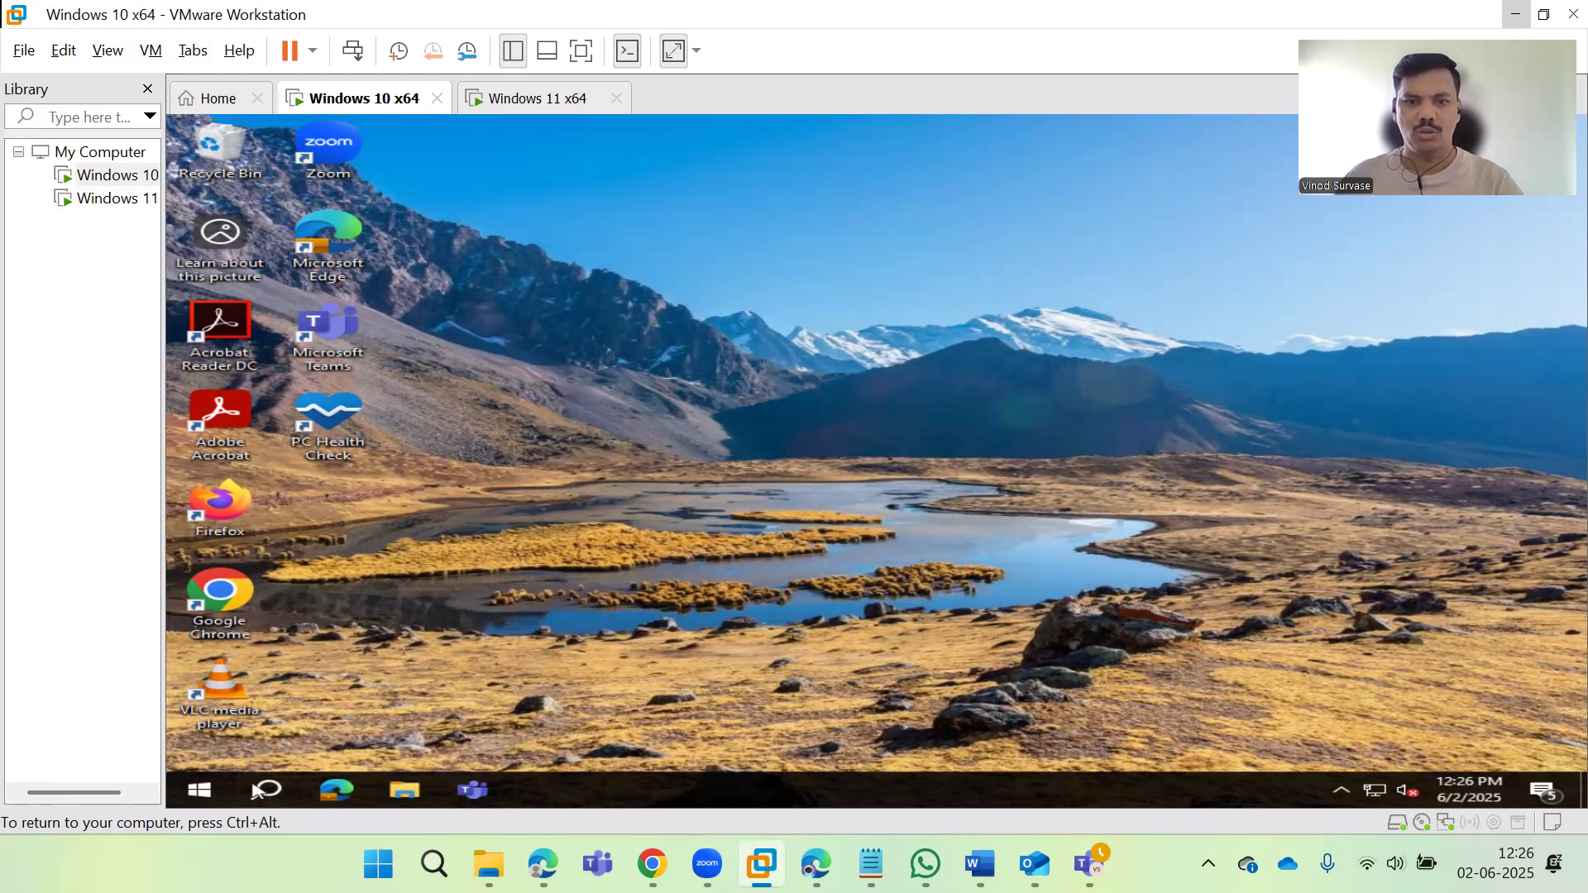
left_click(337, 789)
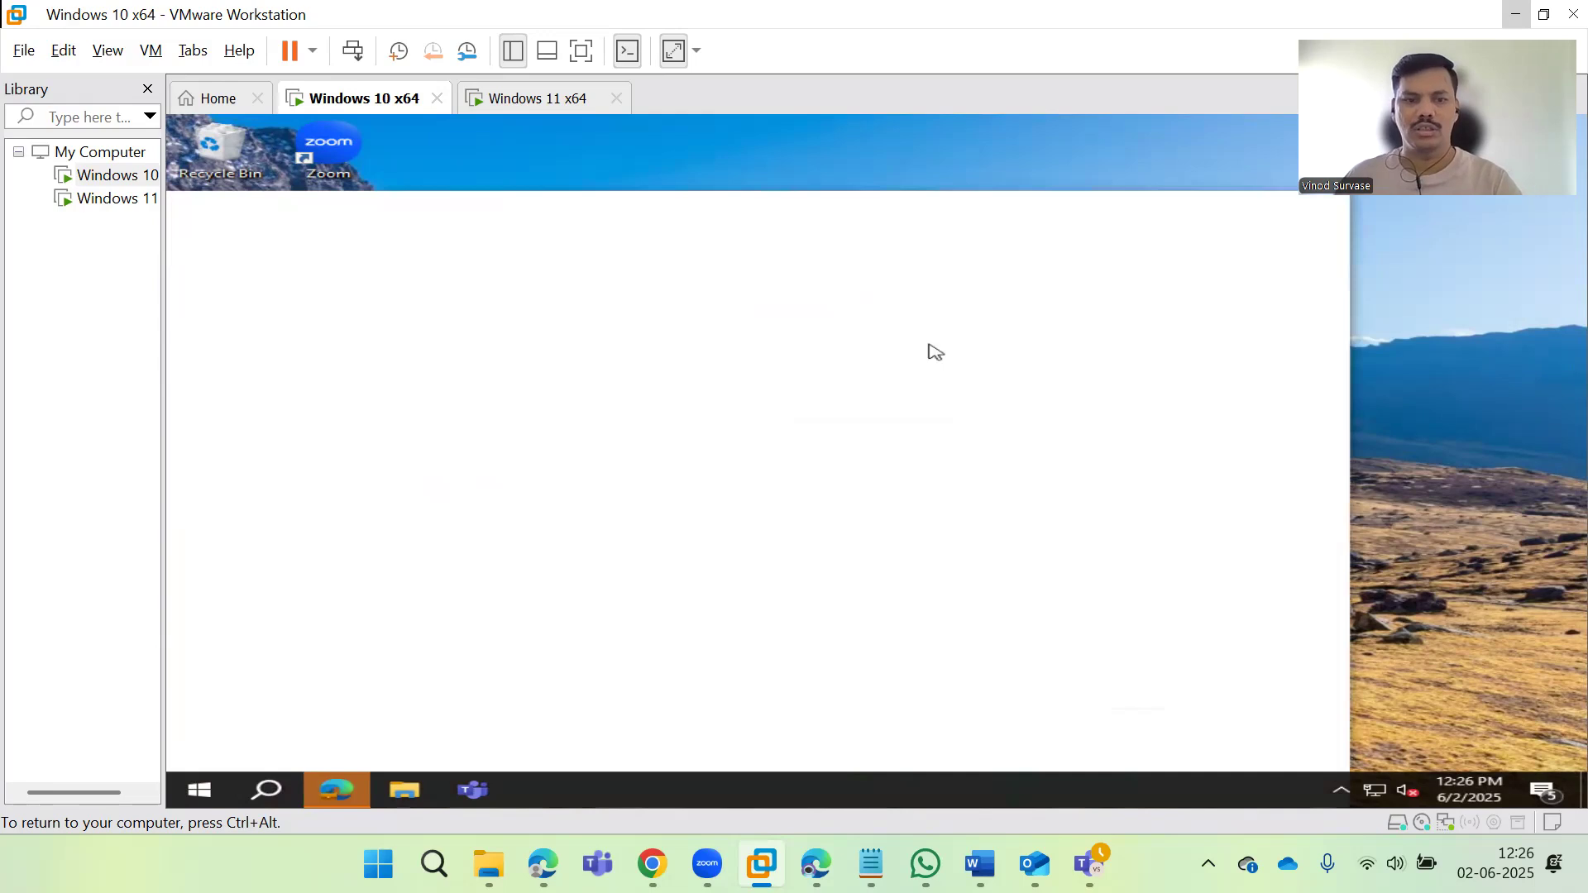
left_click(335, 791)
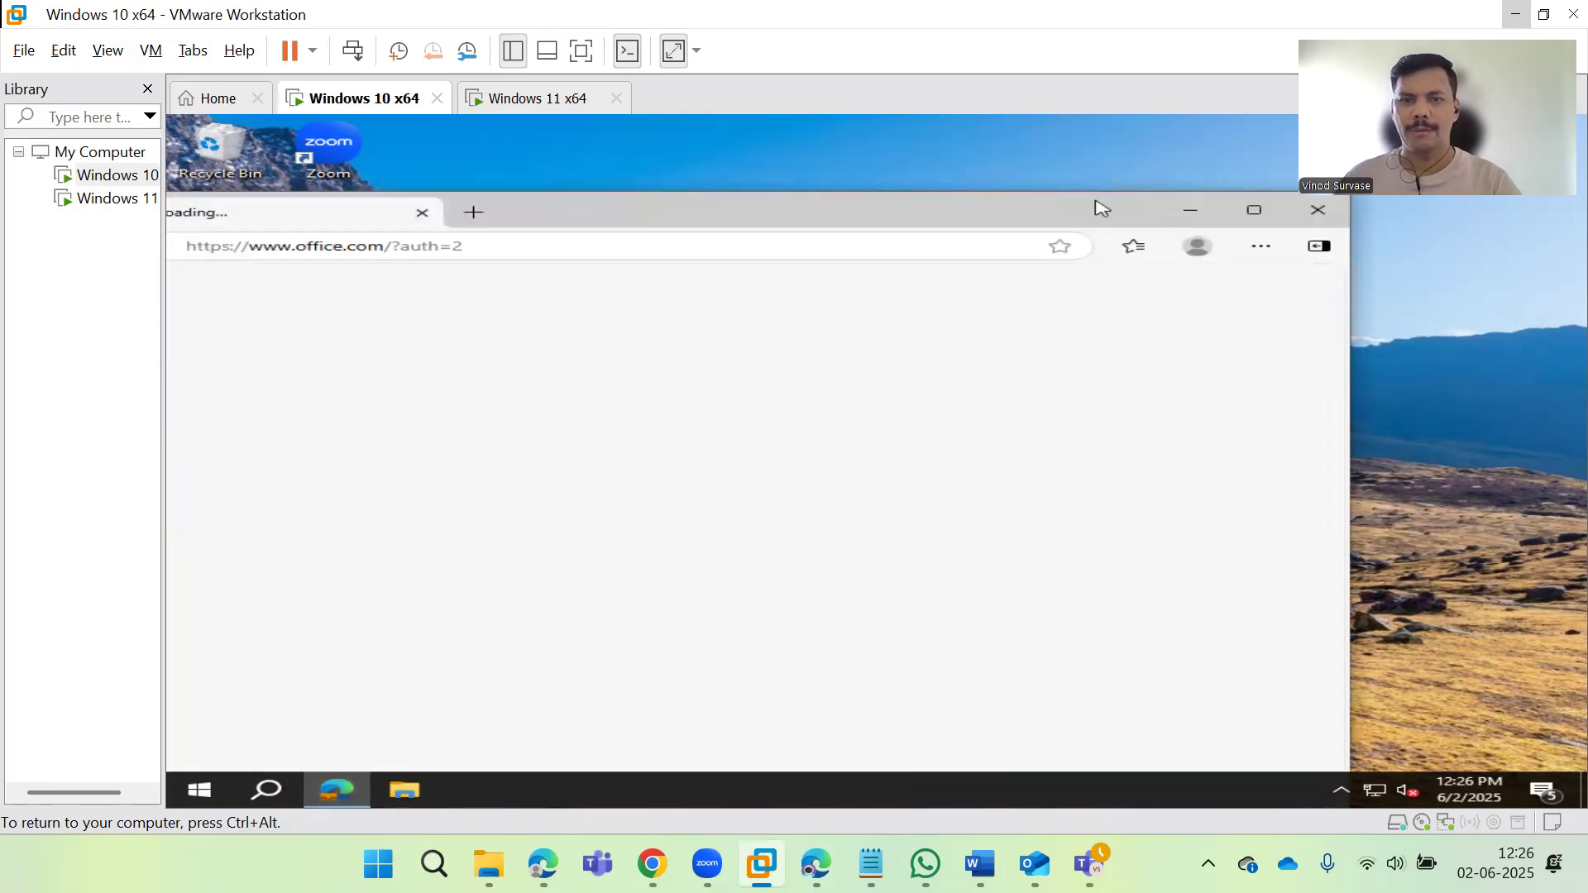
left_click(1337, 213)
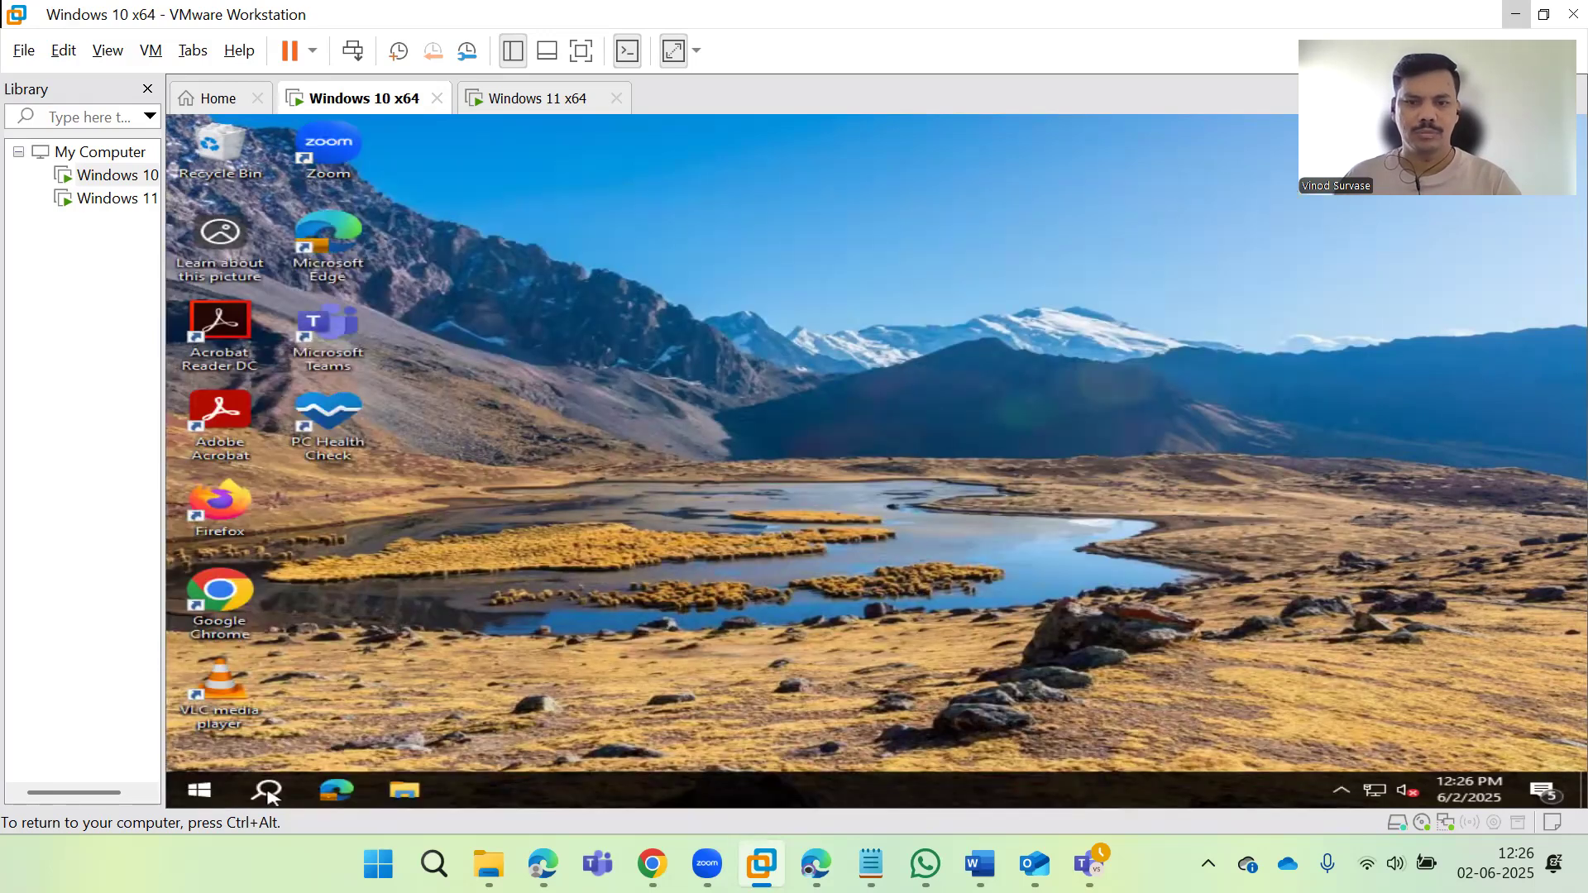
Step: Search for "cmd" in the Windows 10 virtual machine and open Command Prompt
left_click(267, 791)
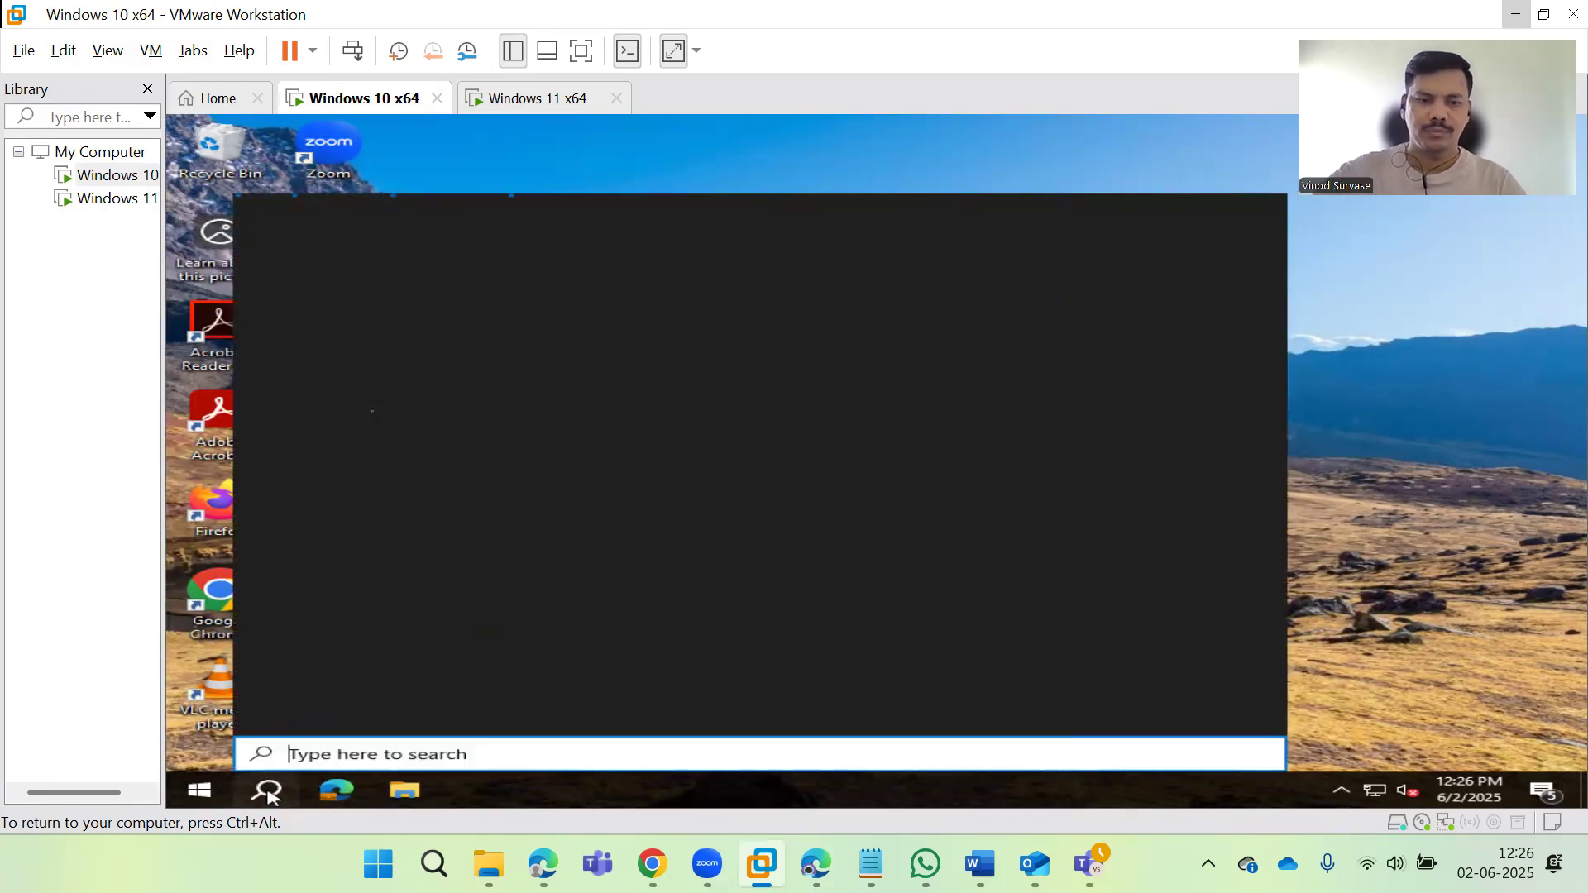
type("cmd")
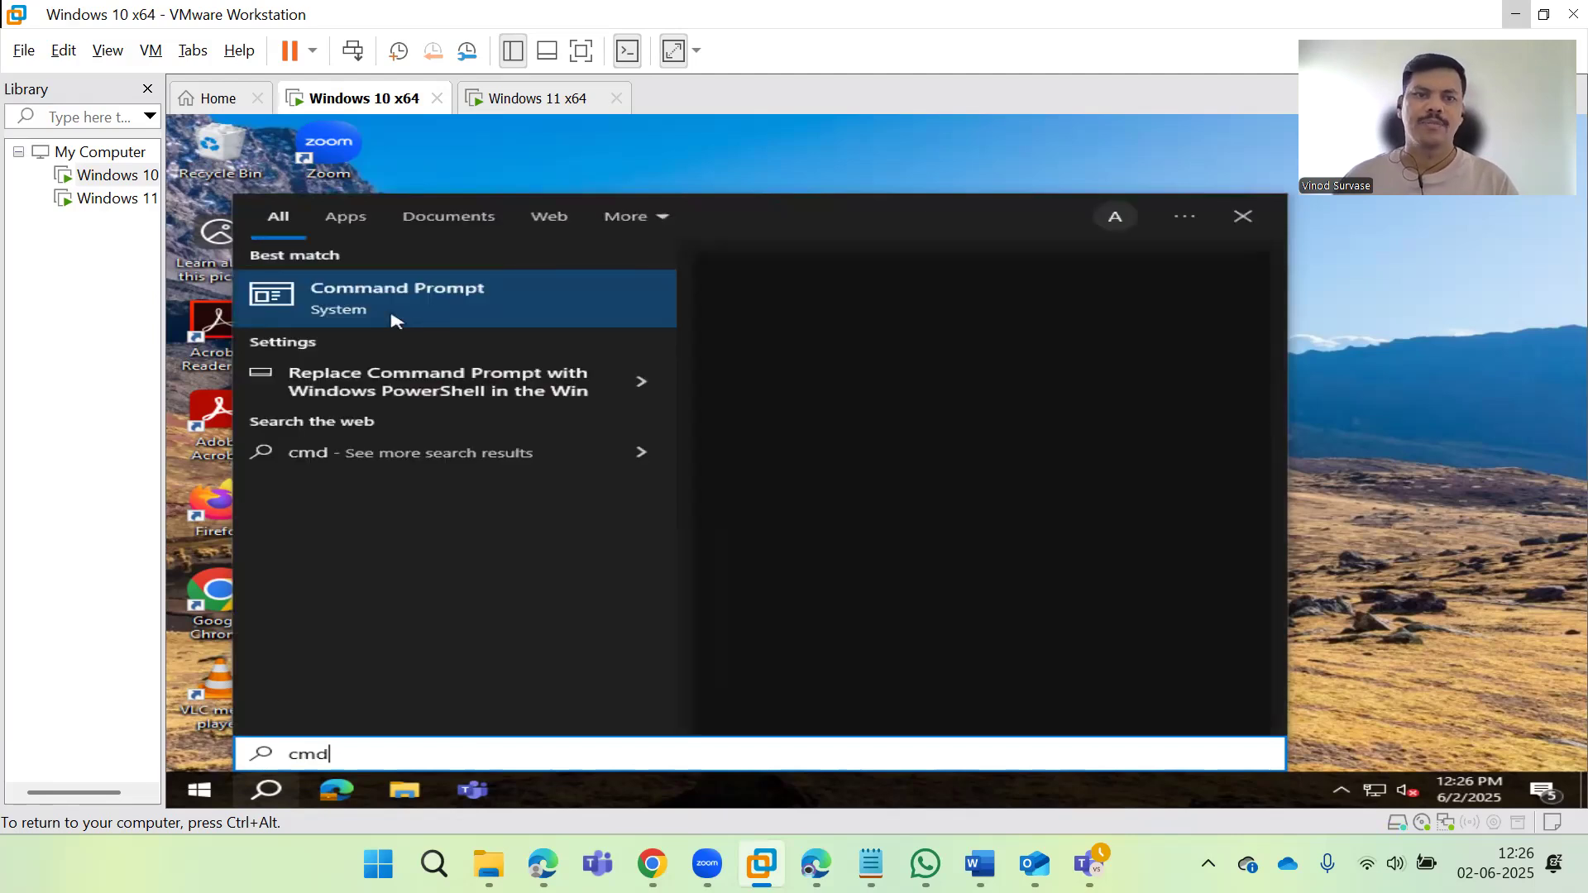
left_click(480, 309)
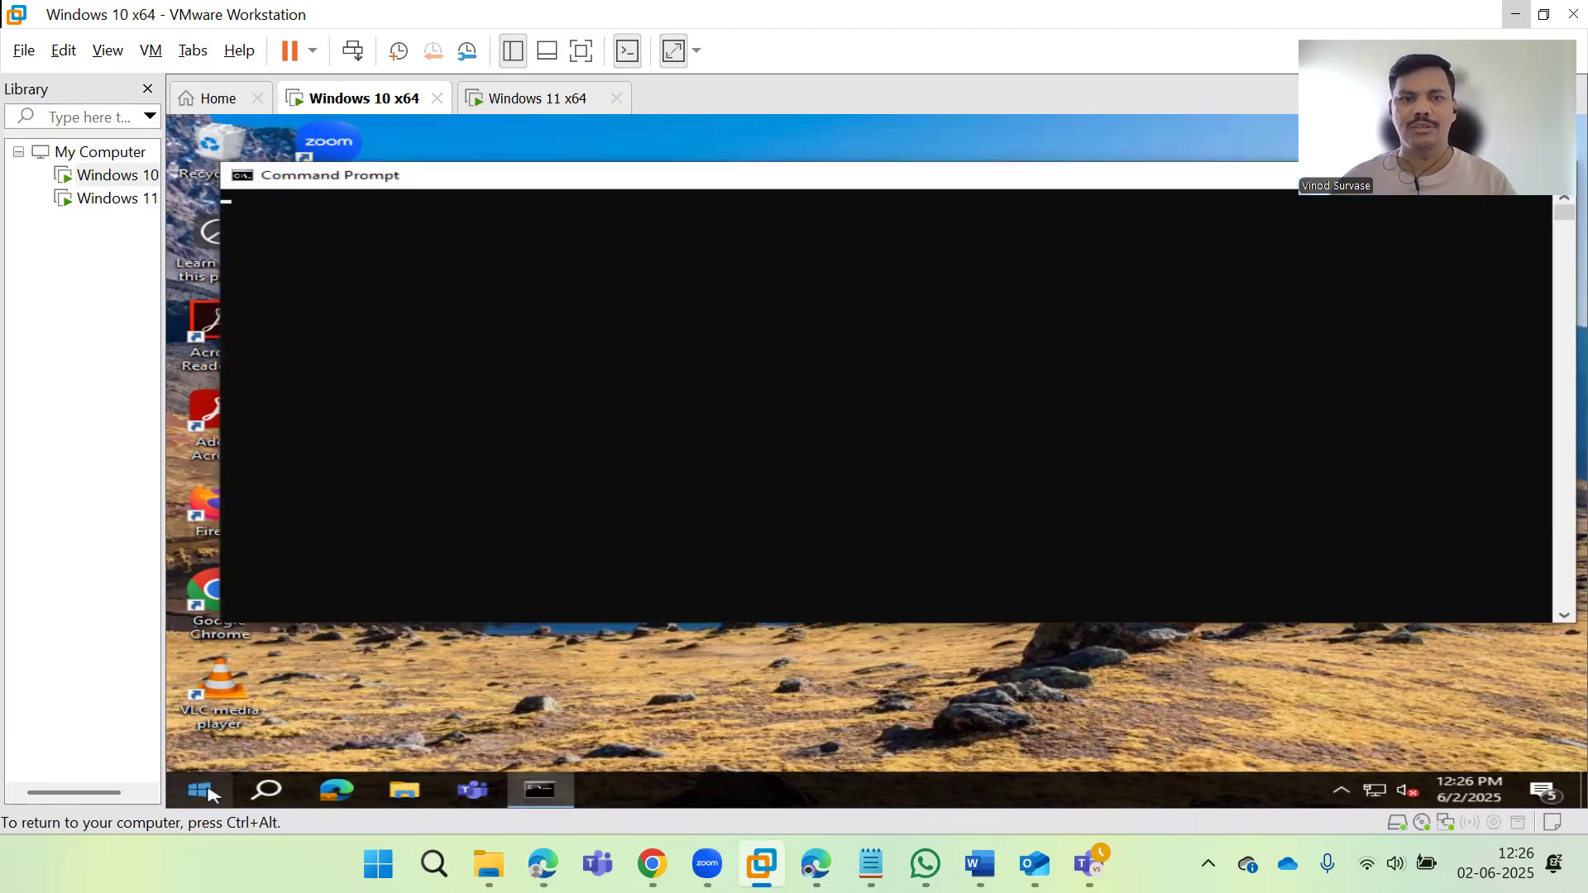
left_click(650, 271)
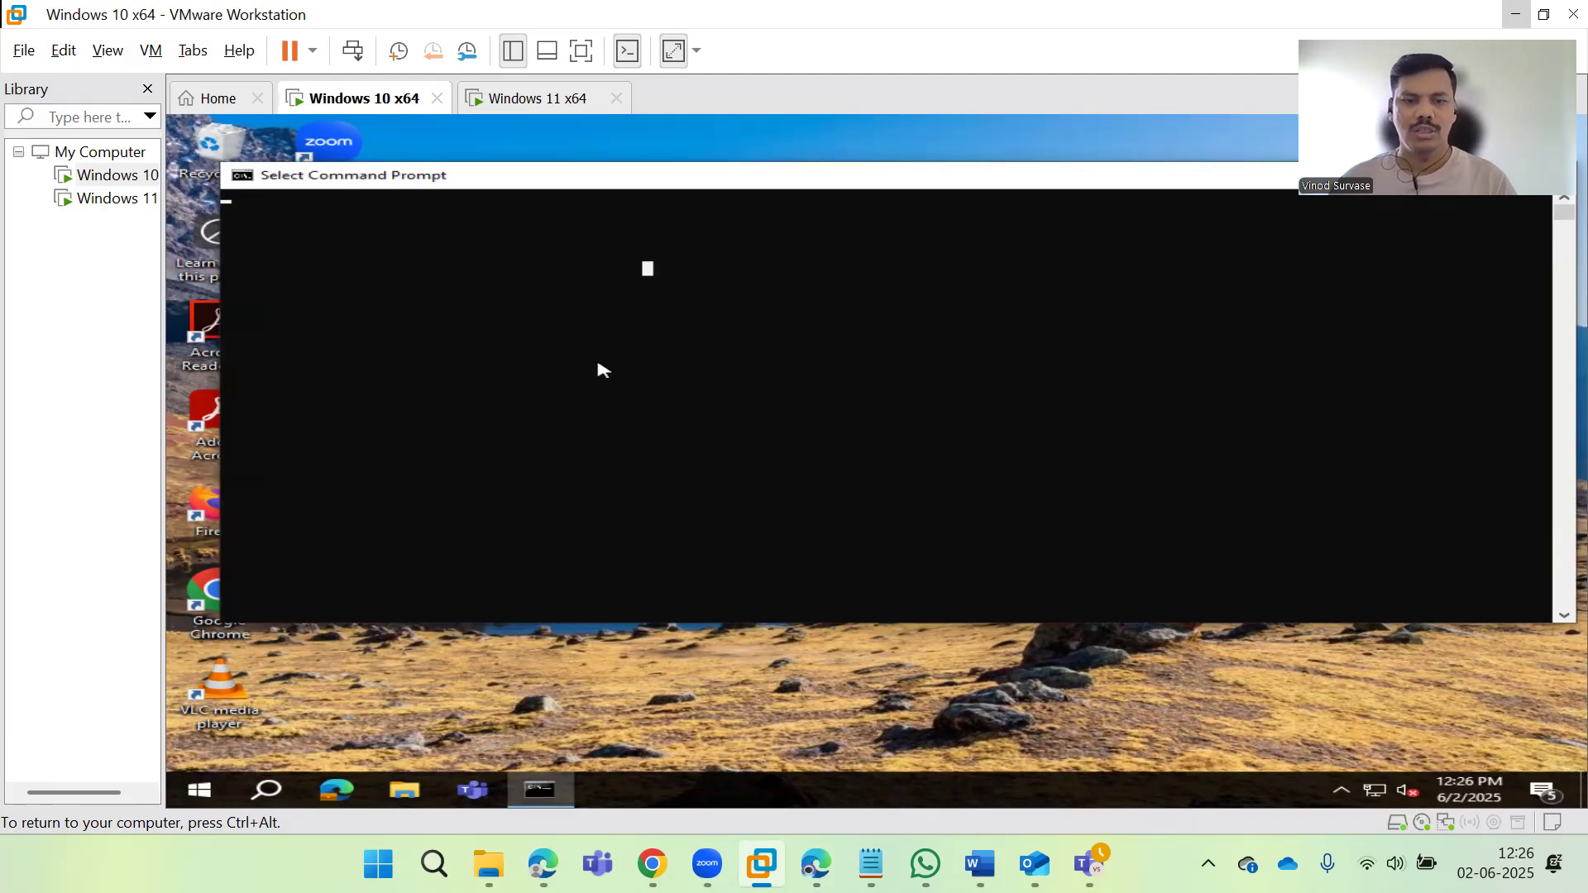
Step: Switch to the Intune admin center in Edge and open the list of Windows devices
key("ctrl+alt")
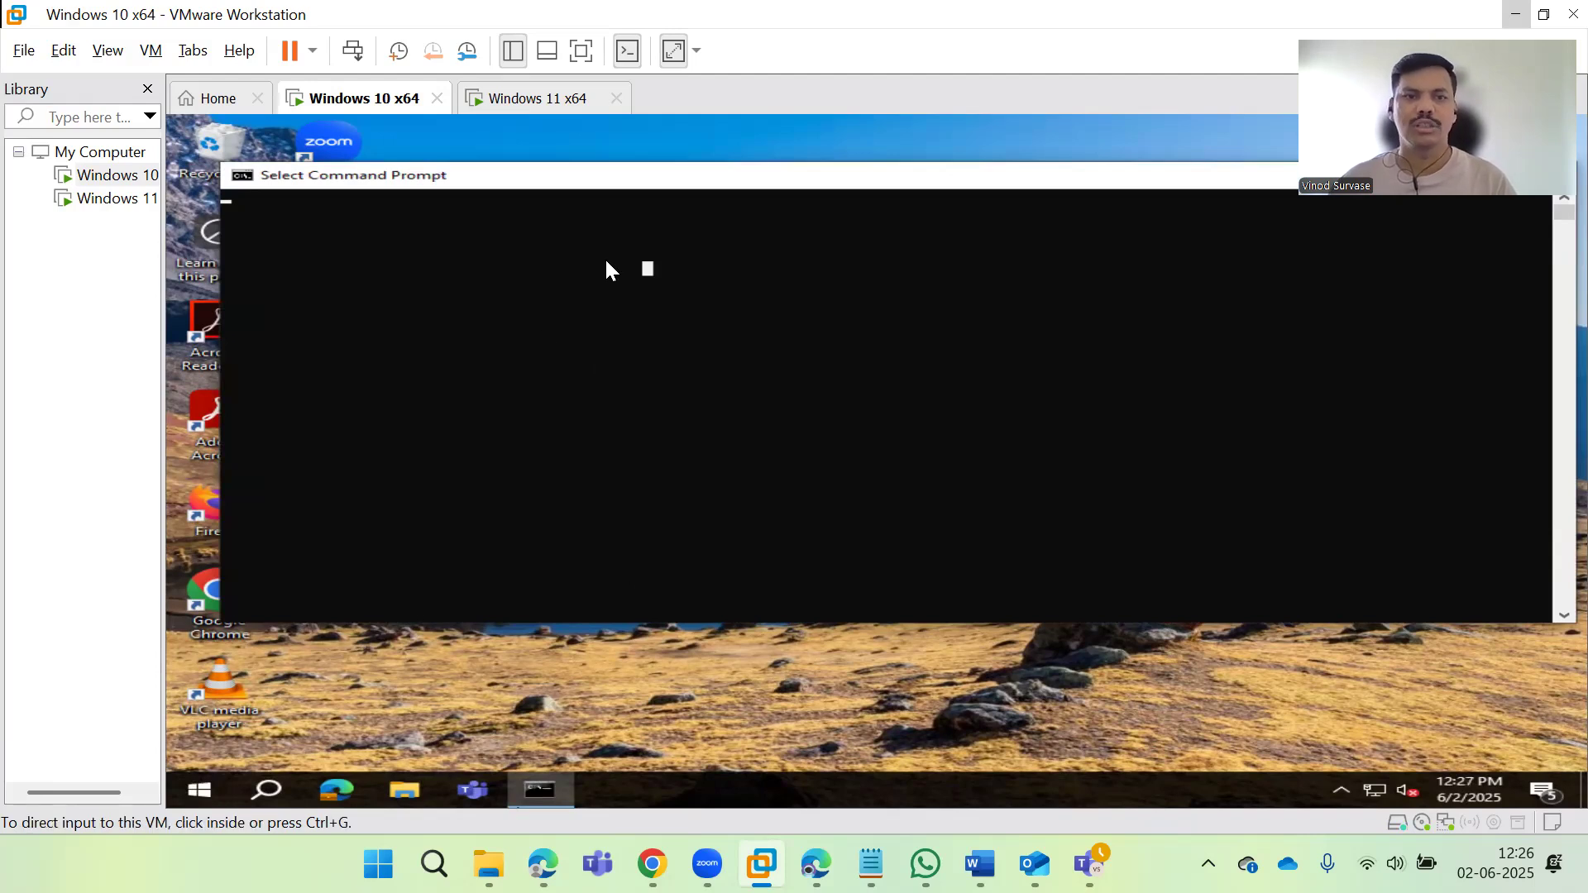
left_click(324, 147)
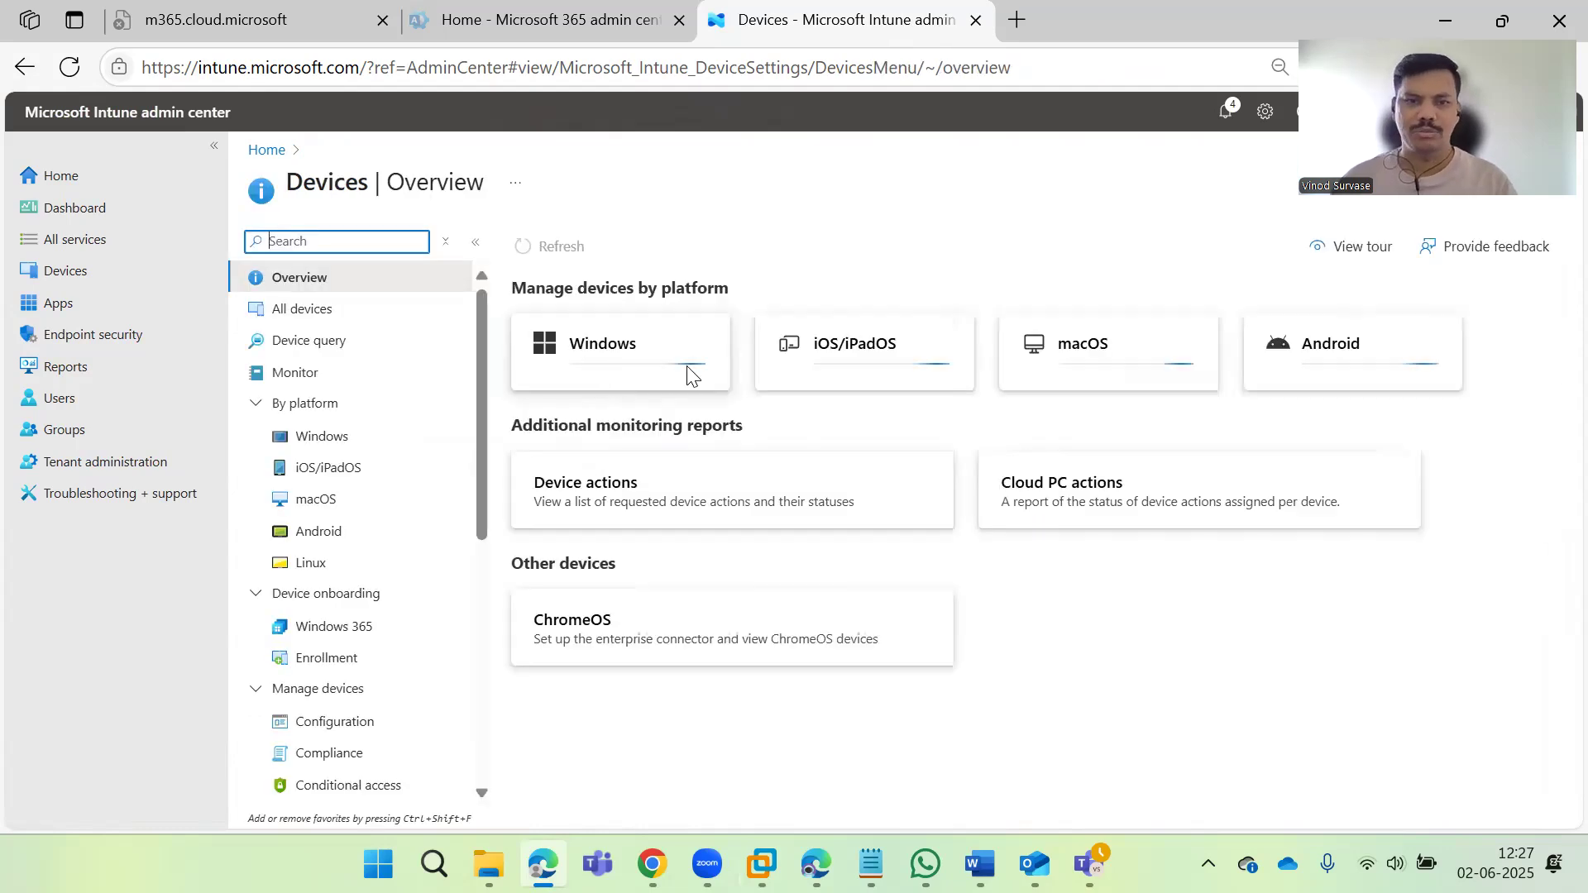
left_click(654, 369)
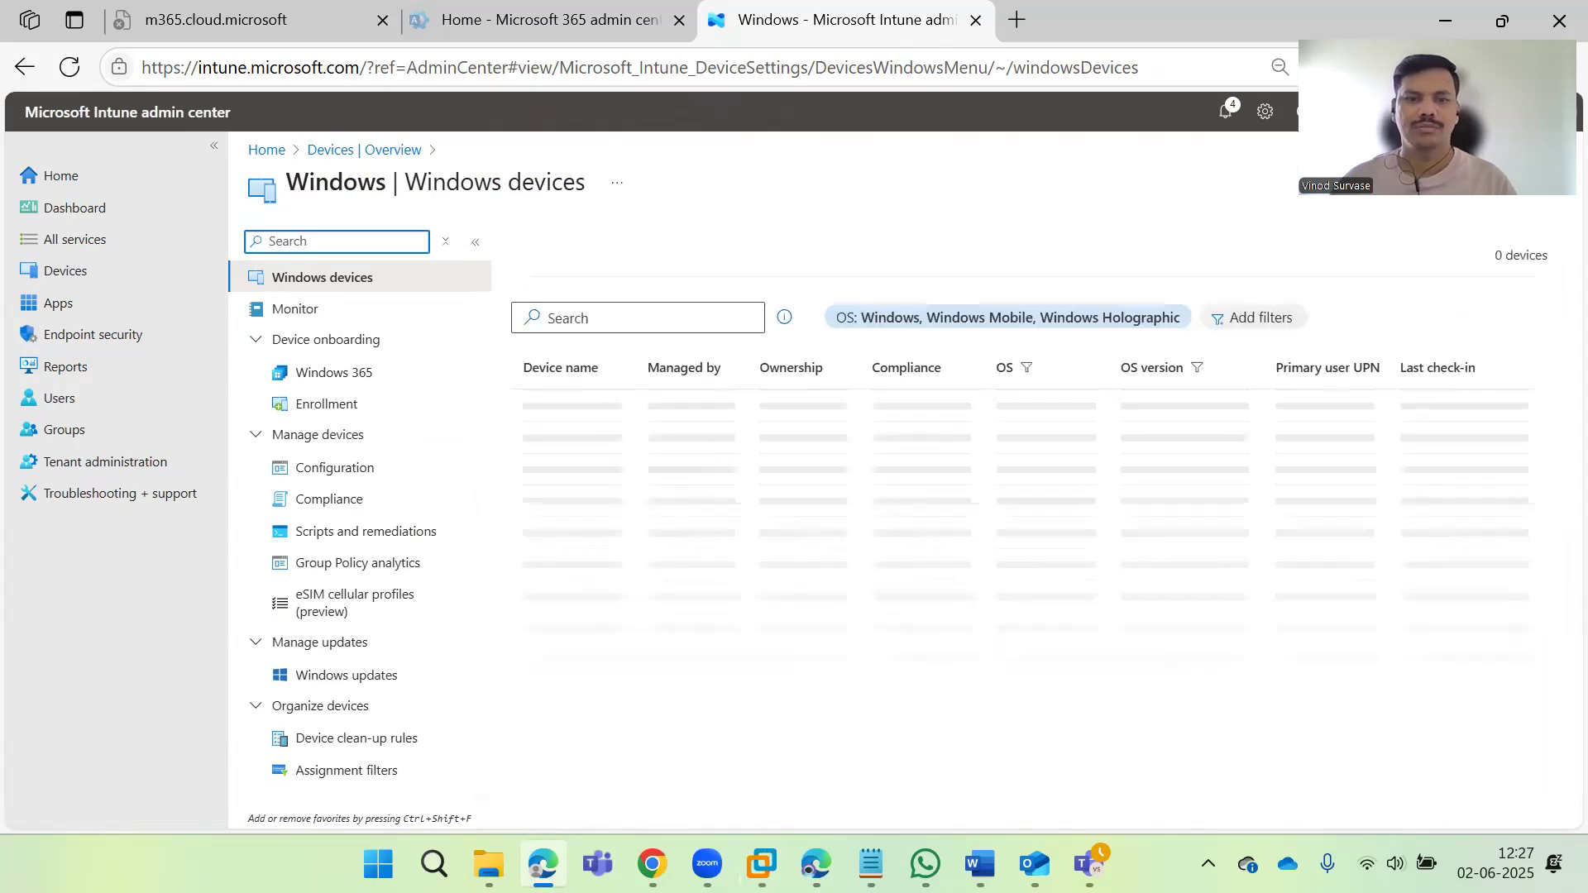
Step: Return to Command Prompt in the Windows 10 x64 virtual machine and clear its screen with cls
key("alt+Tab")
left_click(660, 352)
right_click(716, 297)
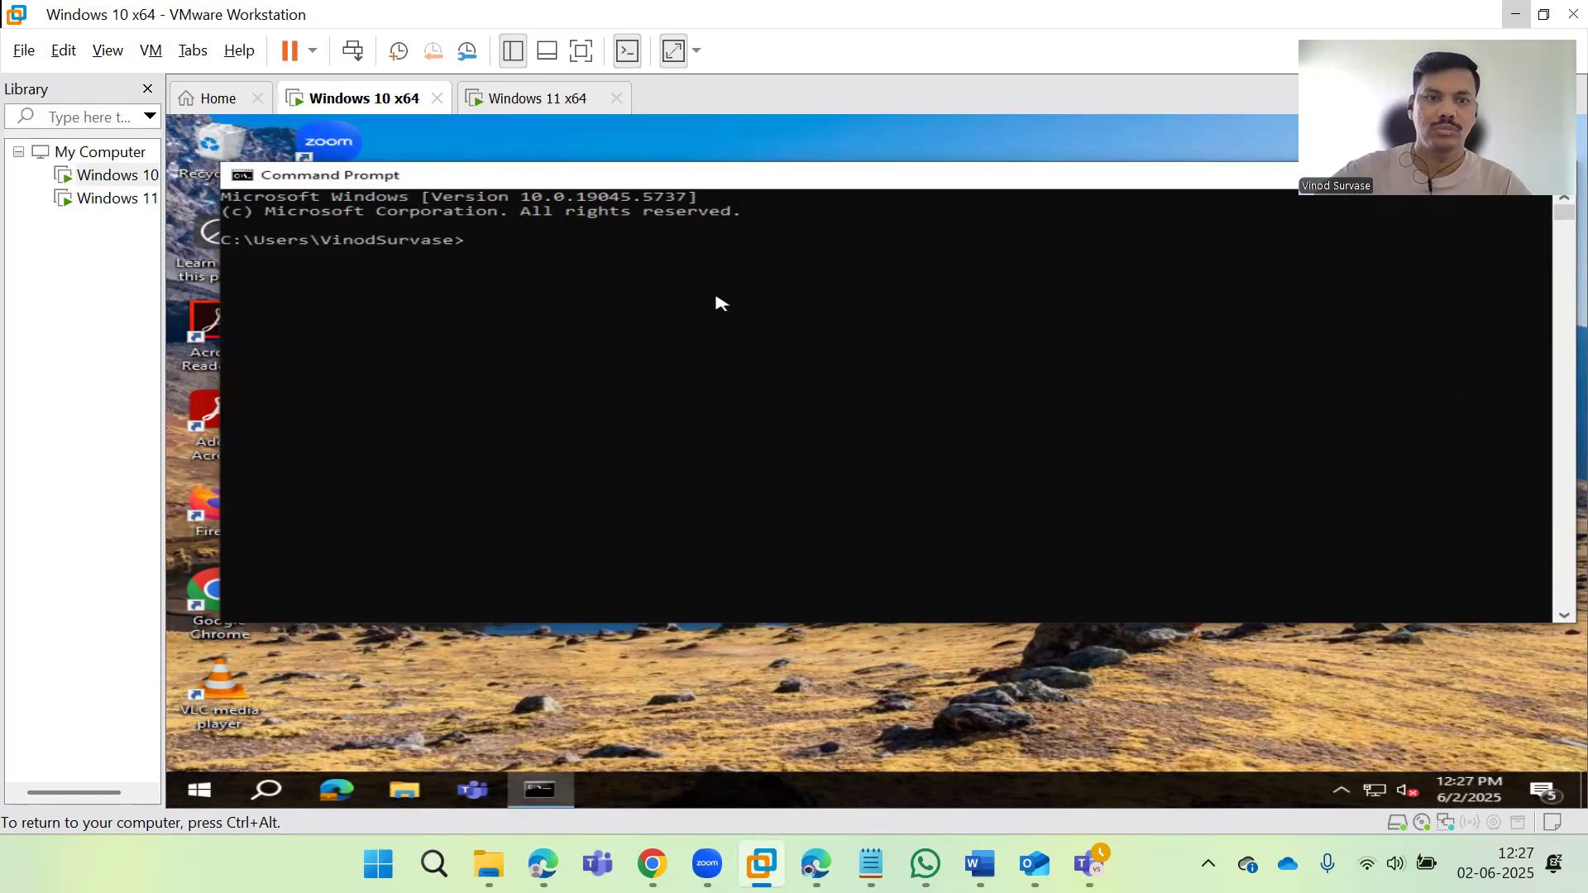
key("Return")
type("cls")
key("Return")
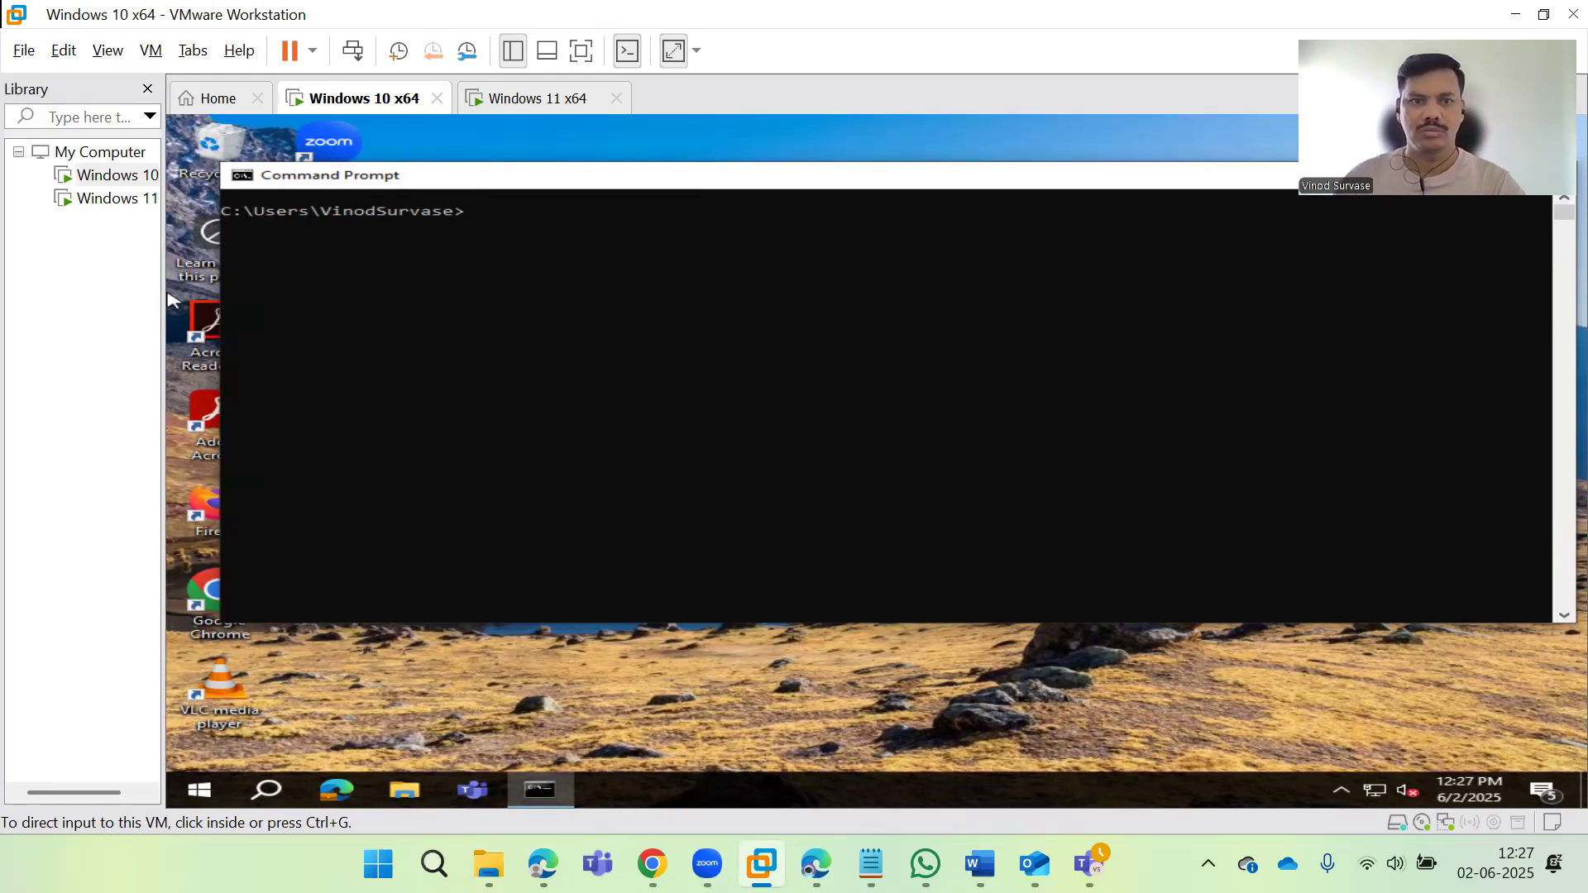
Step: Force a Group Policy update in the Windows 10 x64 virtual machine's Command Prompt with gpupdate /force
left_click(648, 281)
type("gp")
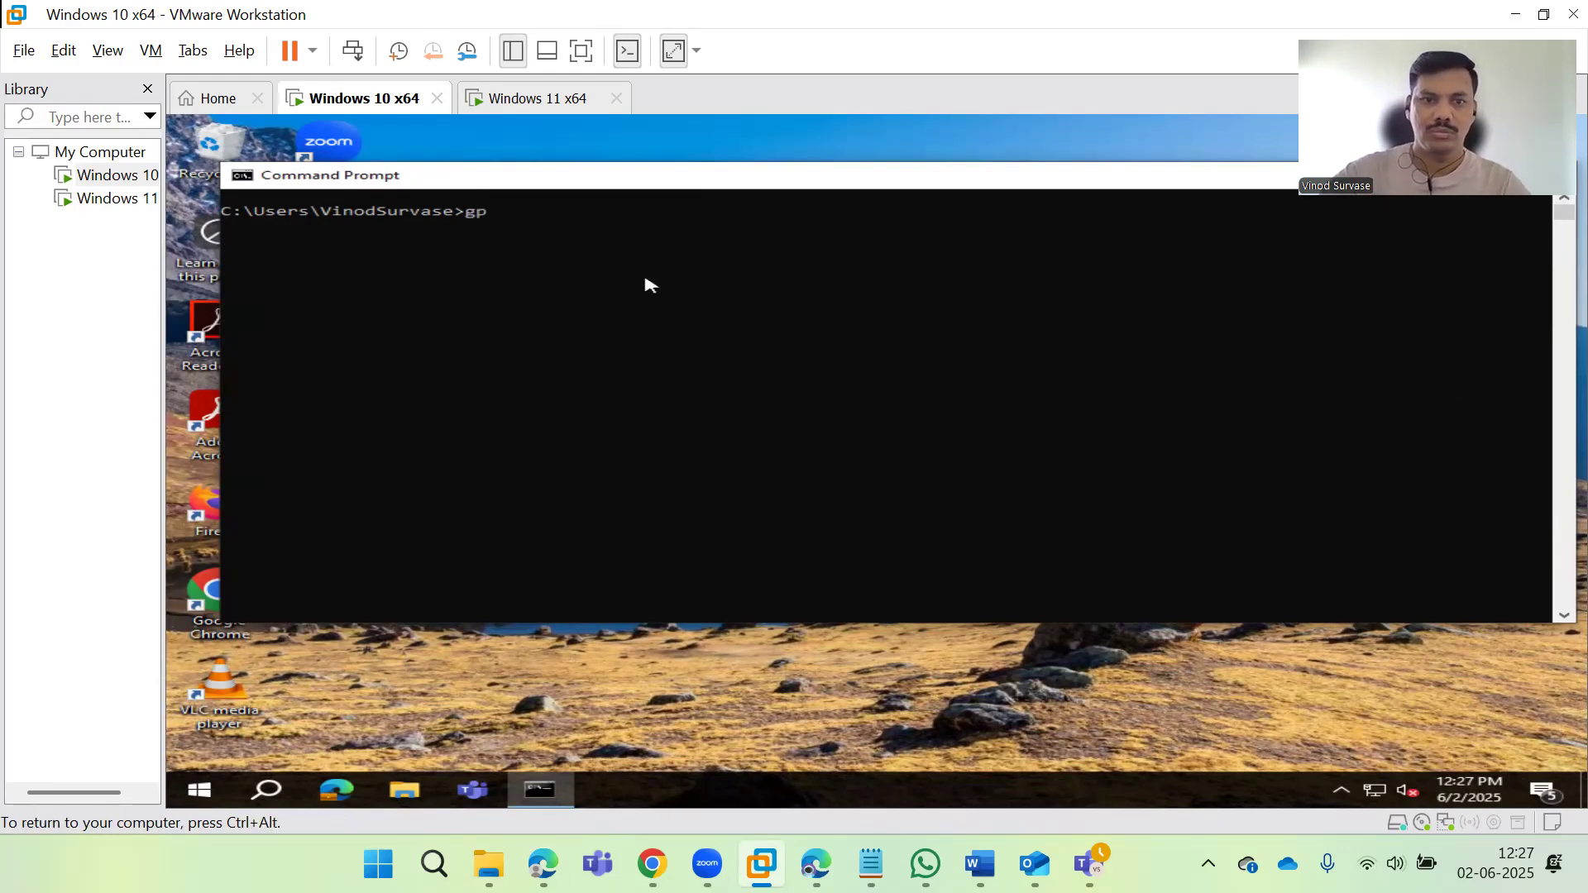
type("upd")
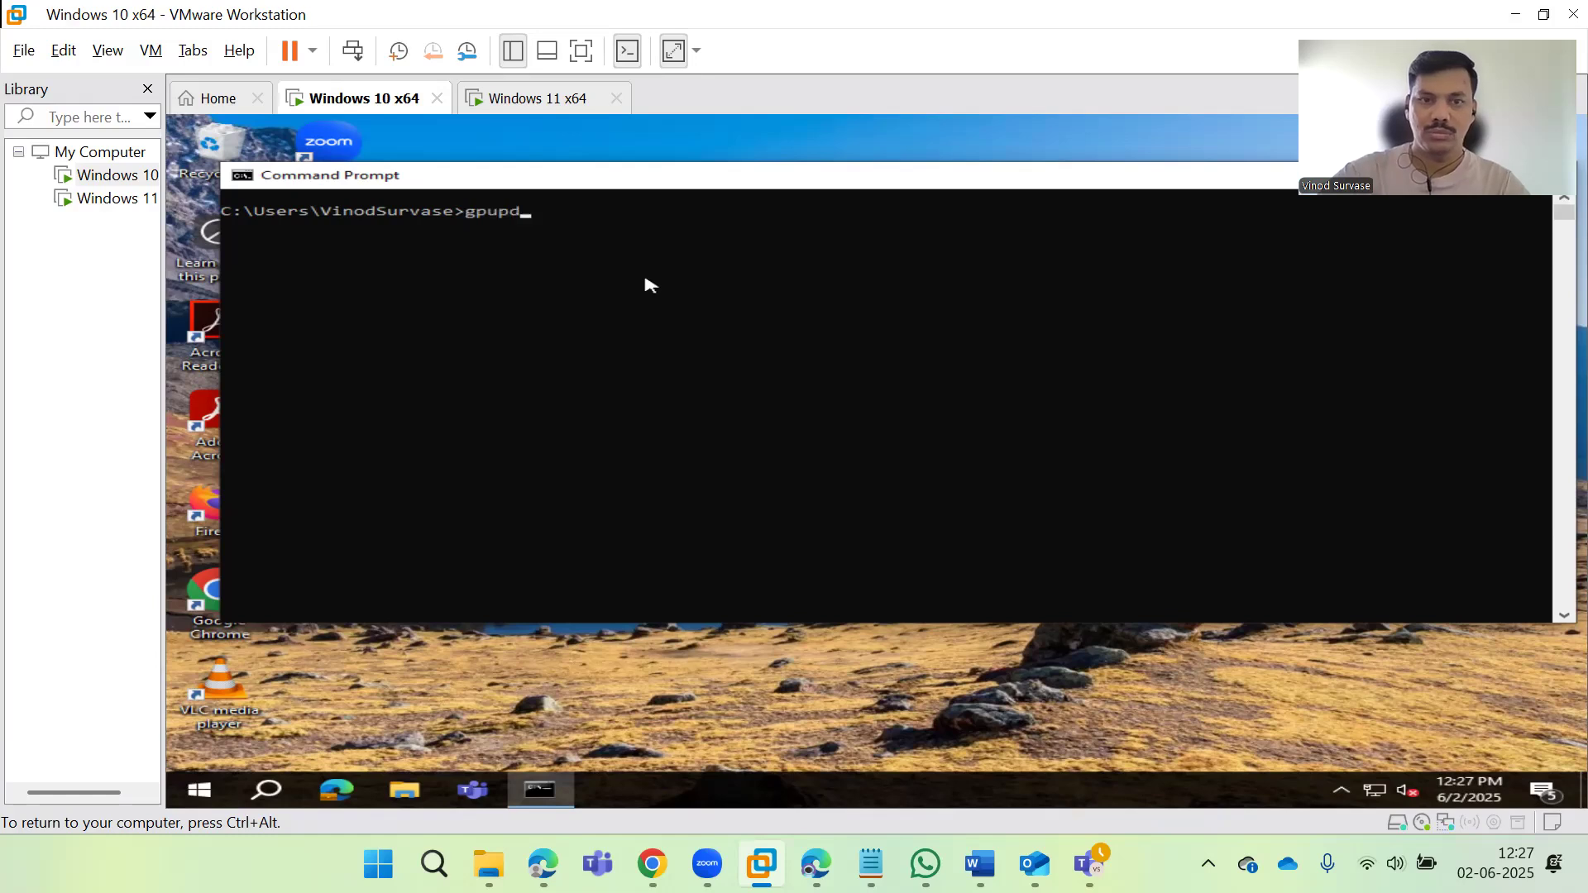
type("ate")
type(" /forc")
type("e")
key("Return")
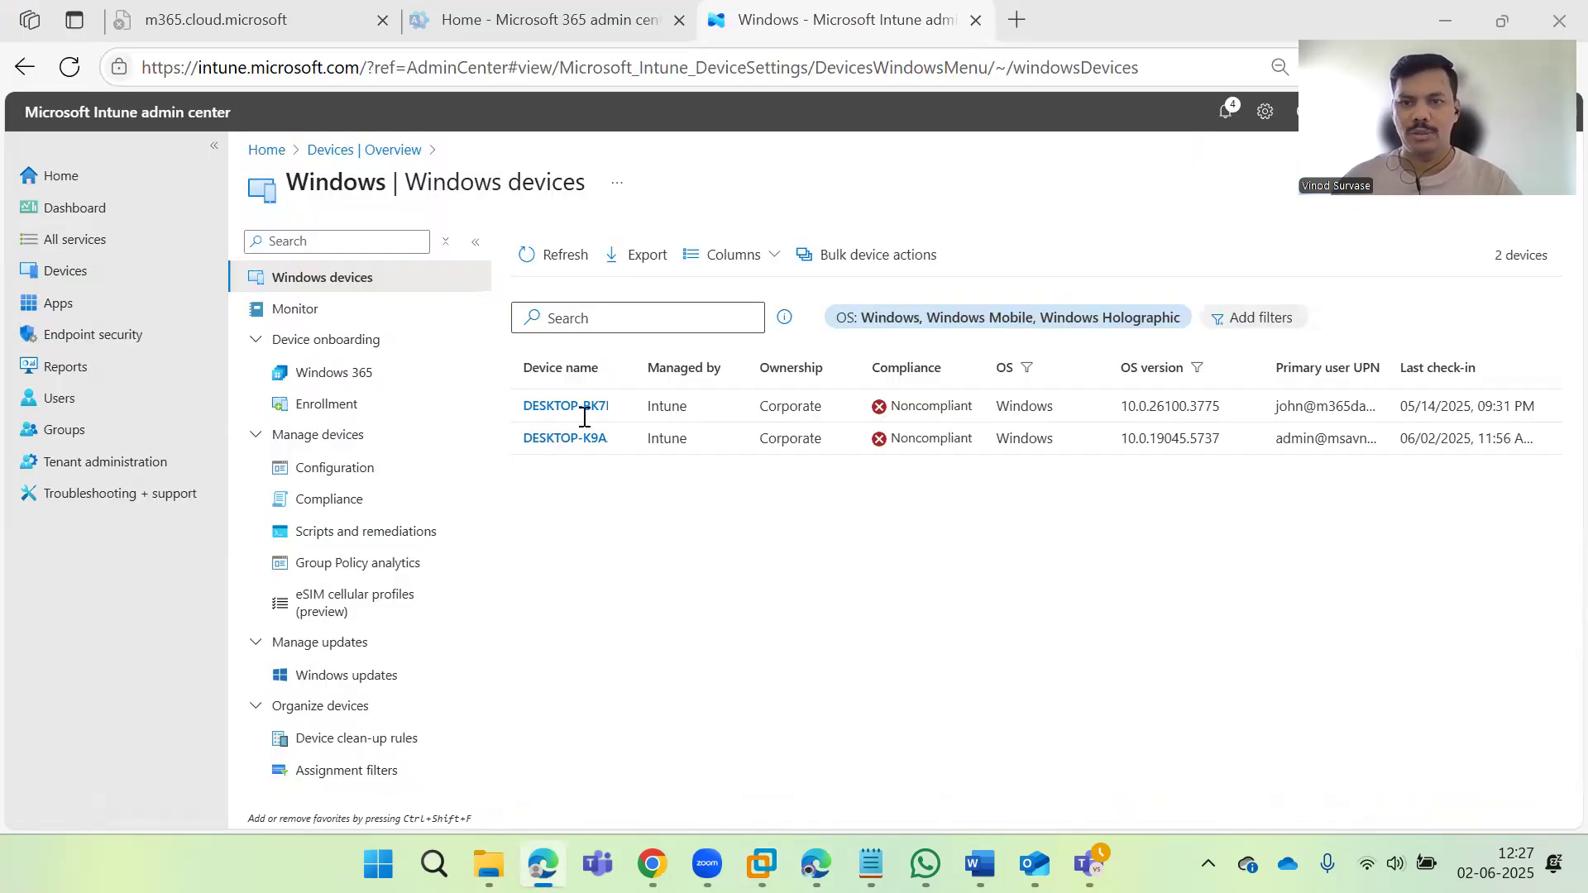
Step: In the Intune admin center, open the DESKTOP-K9AJVR4 device from the Windows devices list and sync it
left_click(583, 451)
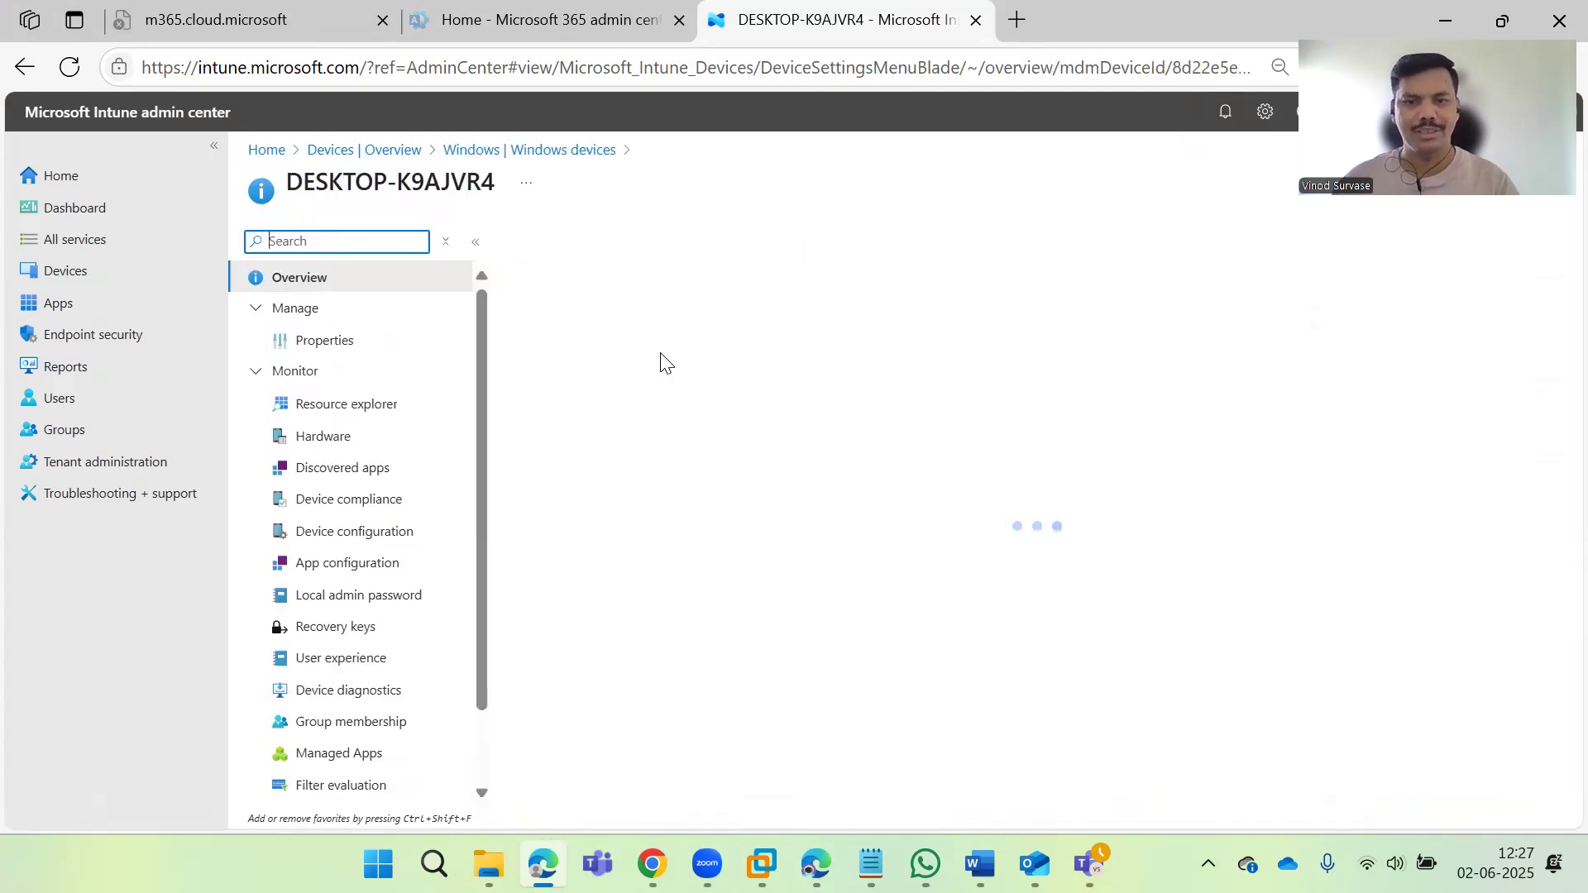
left_click(870, 247)
key("Return")
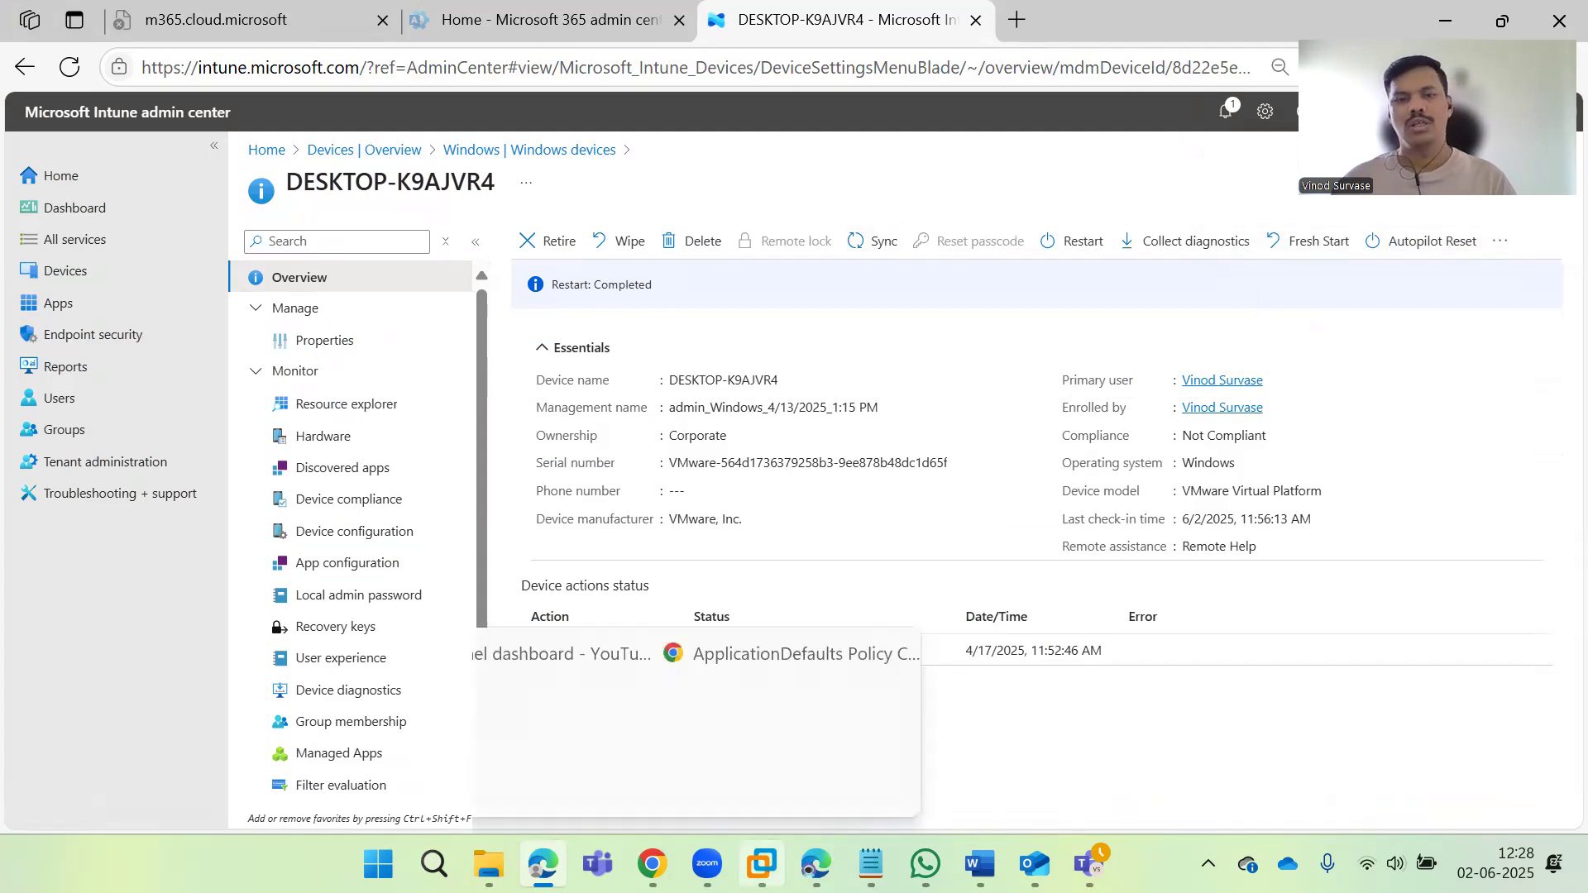
Step: Return to the Windows 10 x64 virtual machine, run gpupdate /force again, and close Command Prompt
left_click(761, 863)
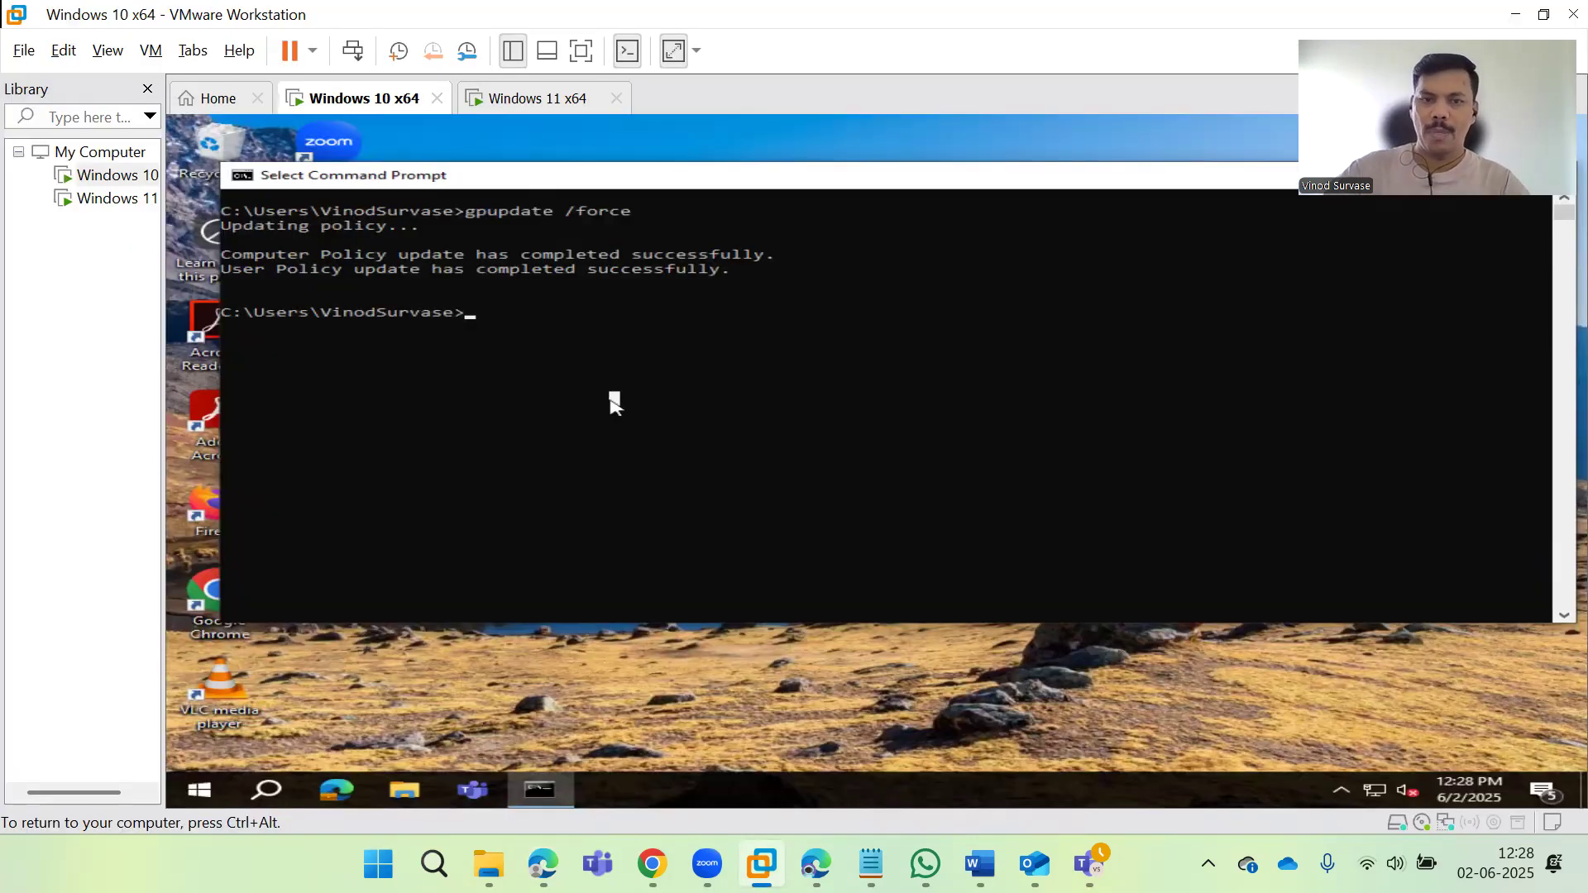
key("Up")
key("Return")
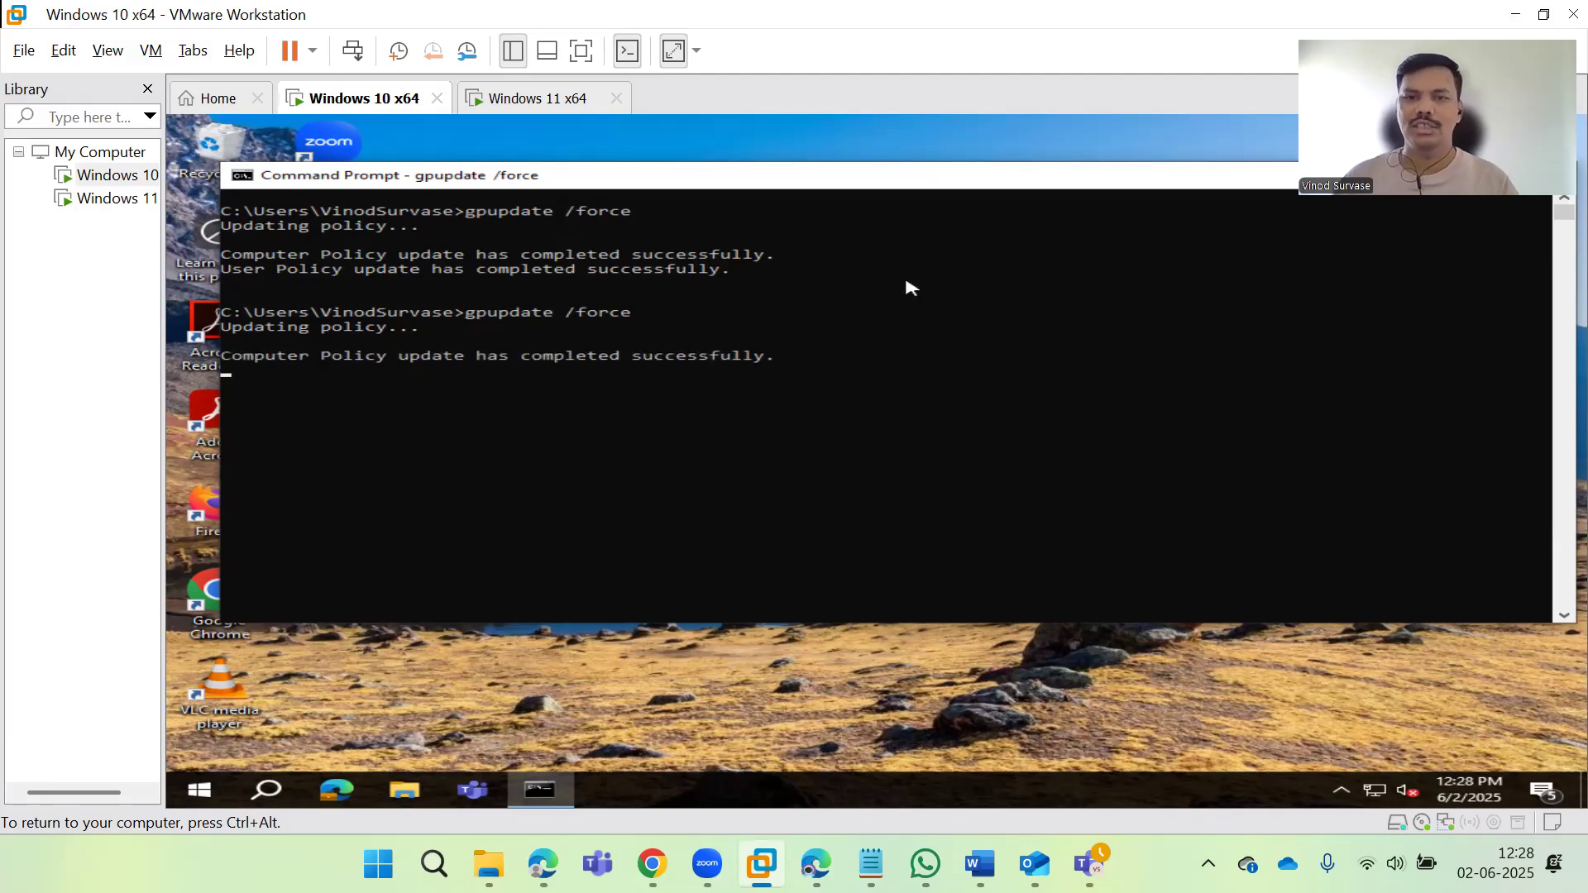
left_click_drag(998, 179, 716, 210)
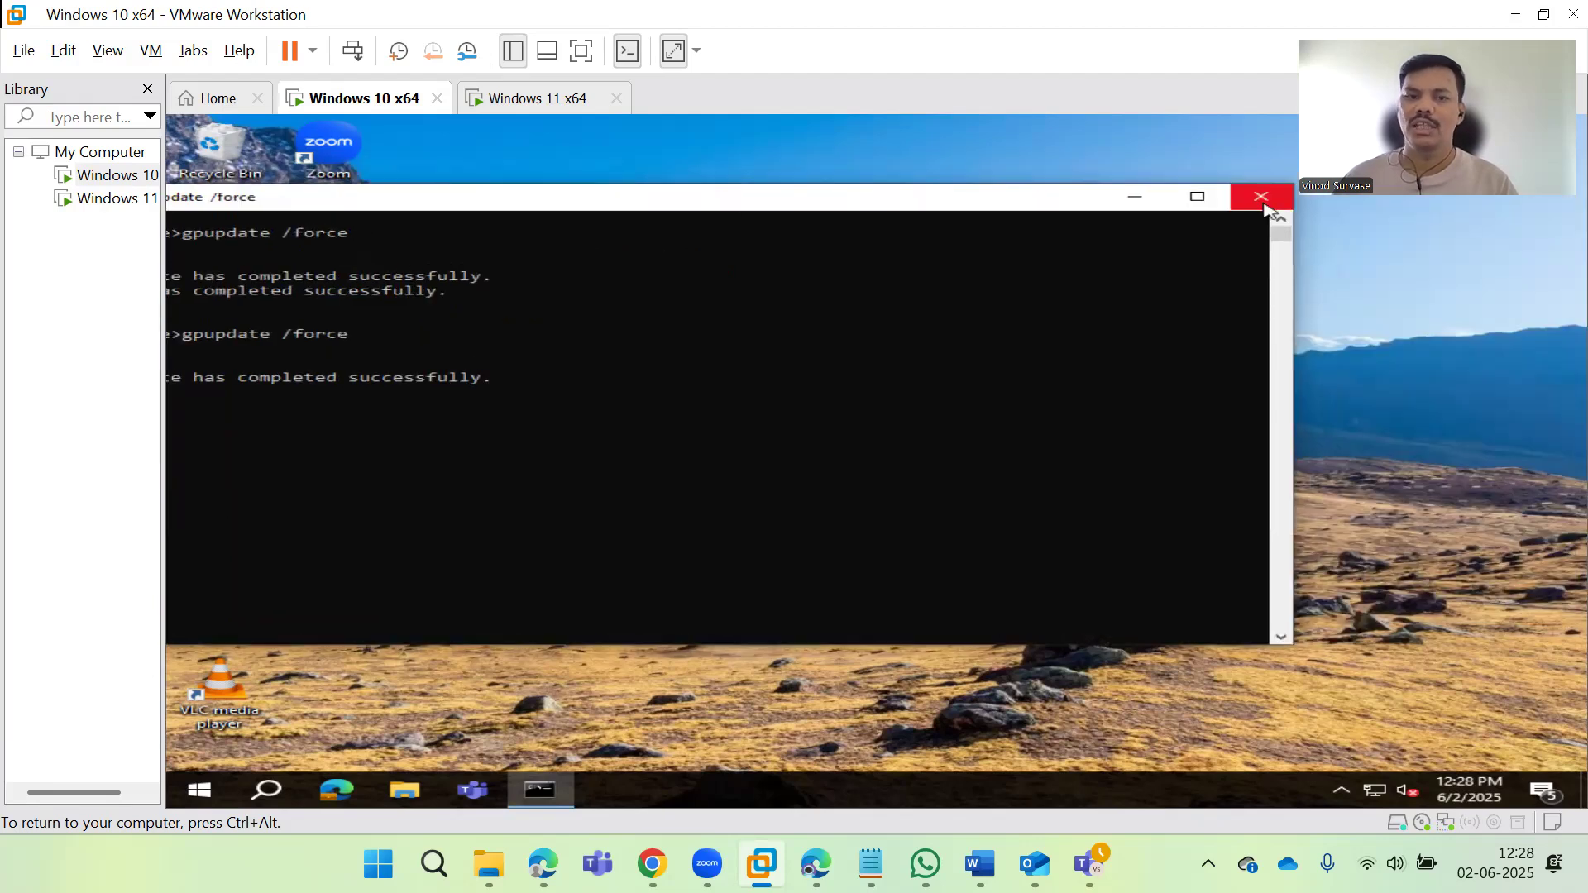
left_click(1262, 199)
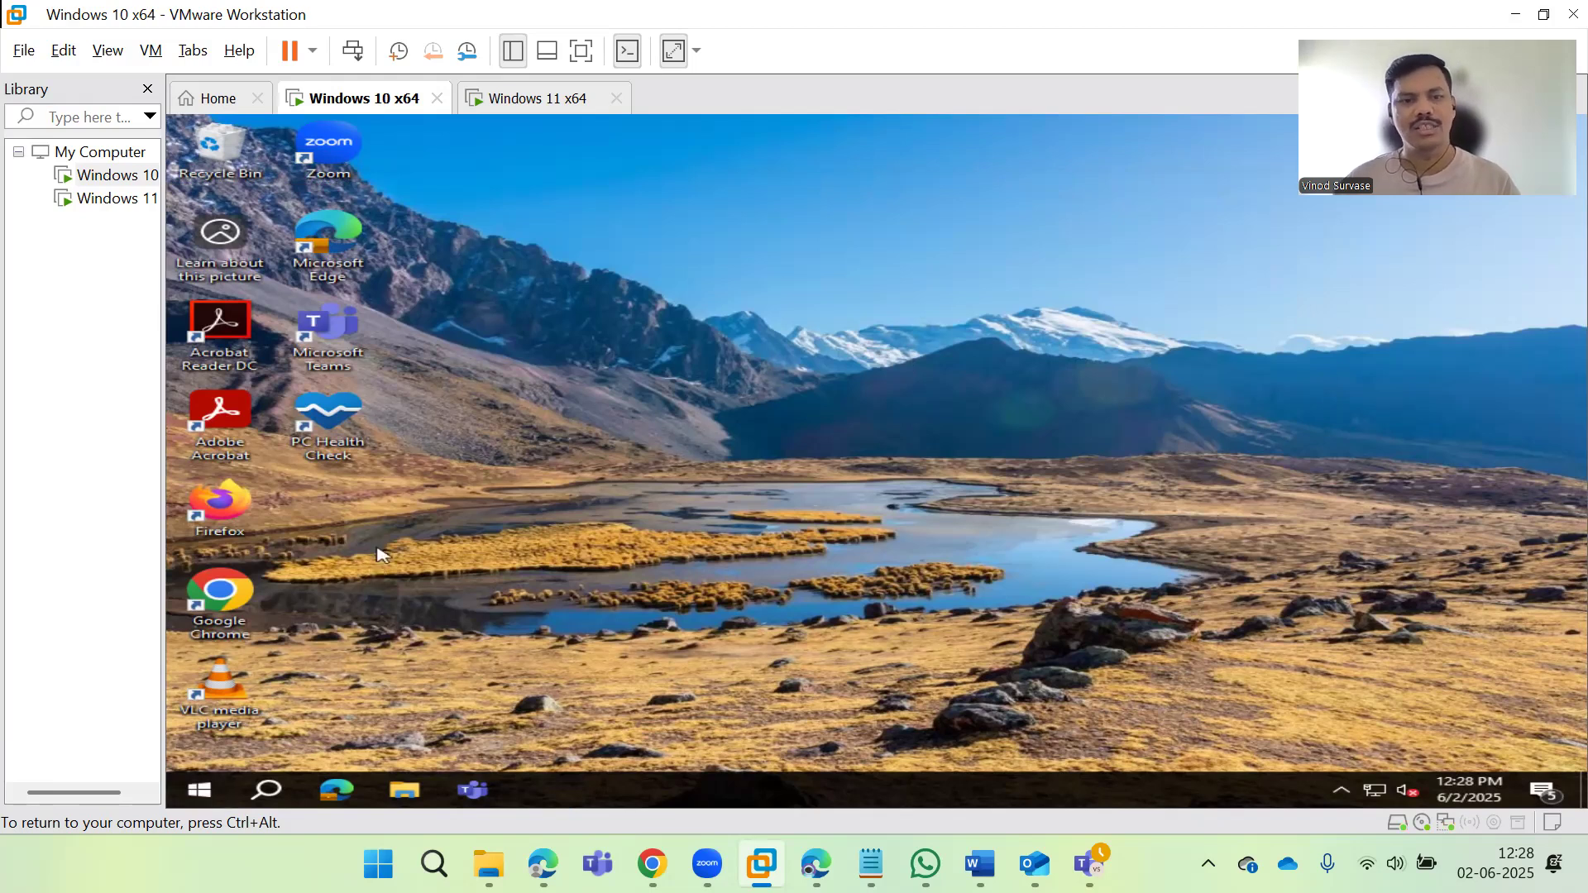
Step: Restart the Windows 10 virtual machine from within its own desktop
key("super")
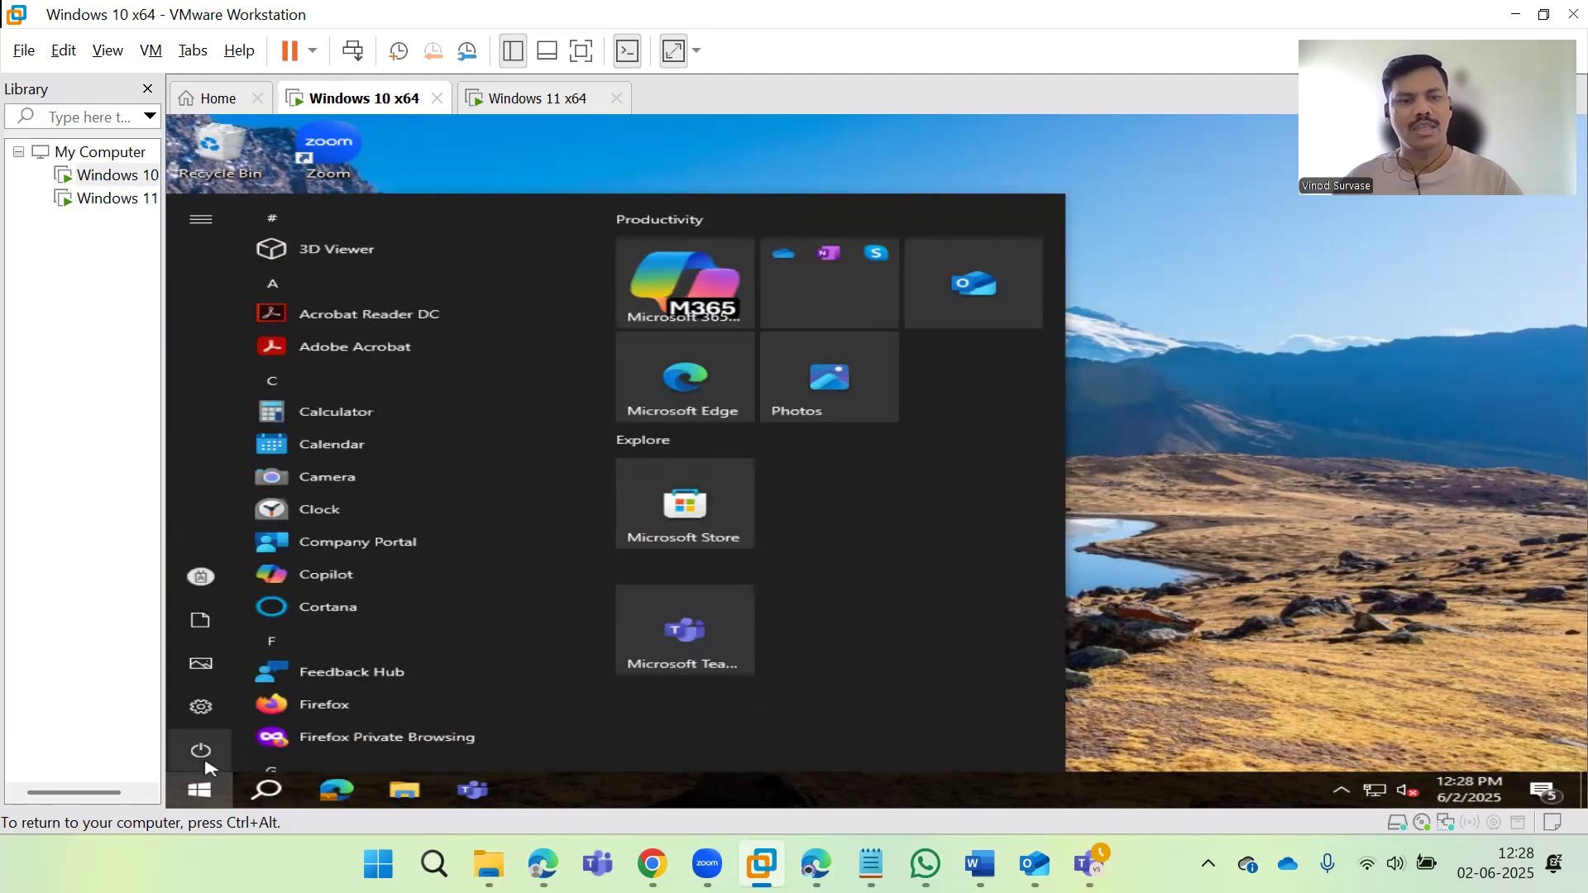
mouse_move(301, 667)
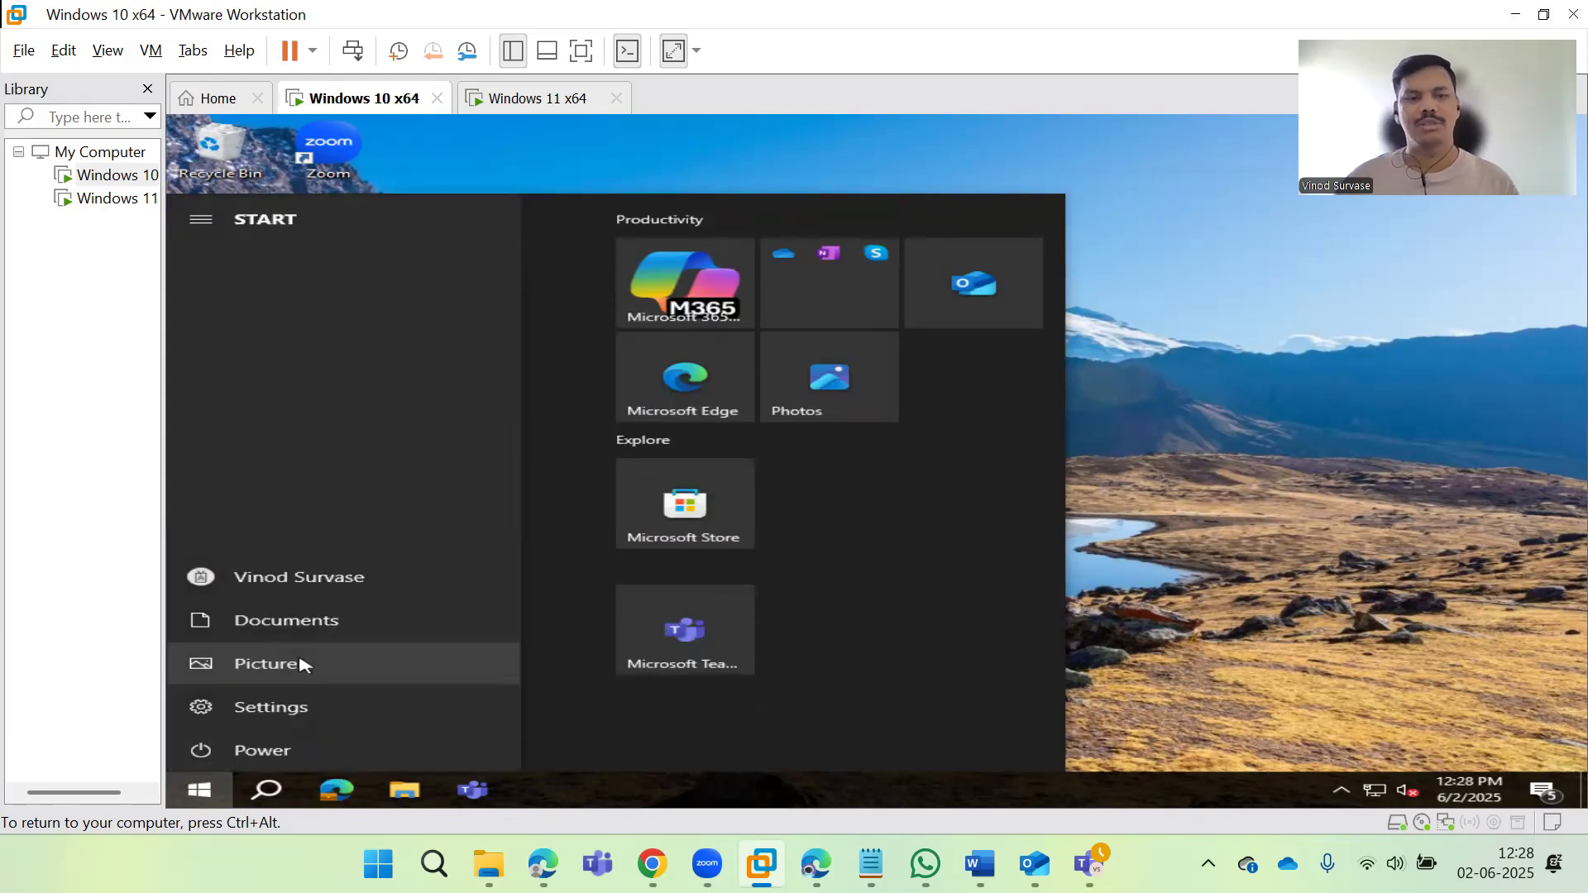
left_click(219, 756)
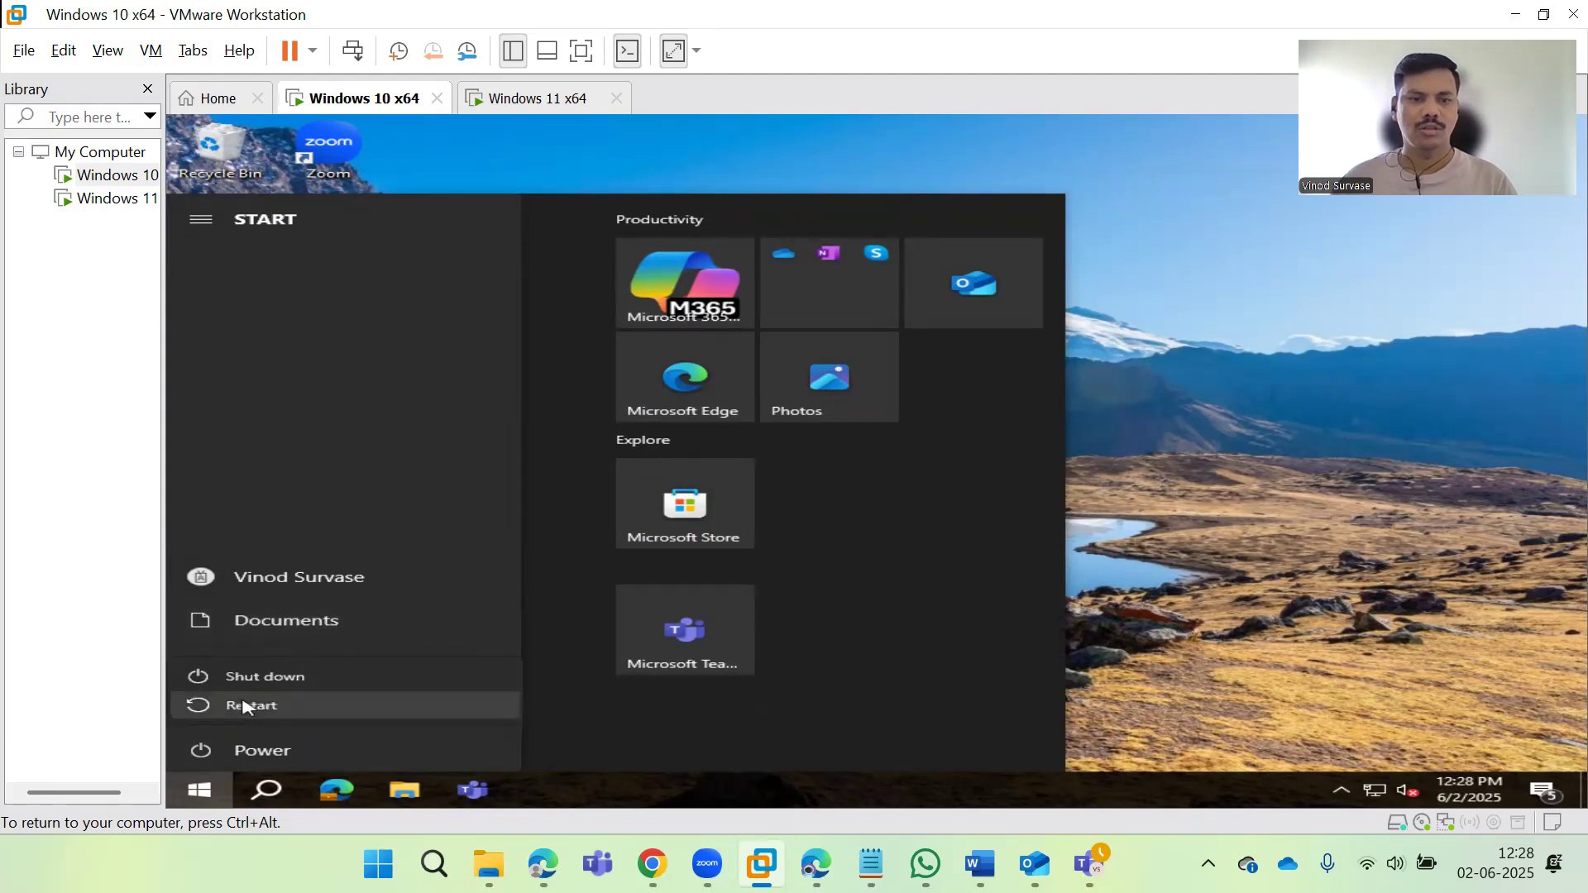
left_click(248, 708)
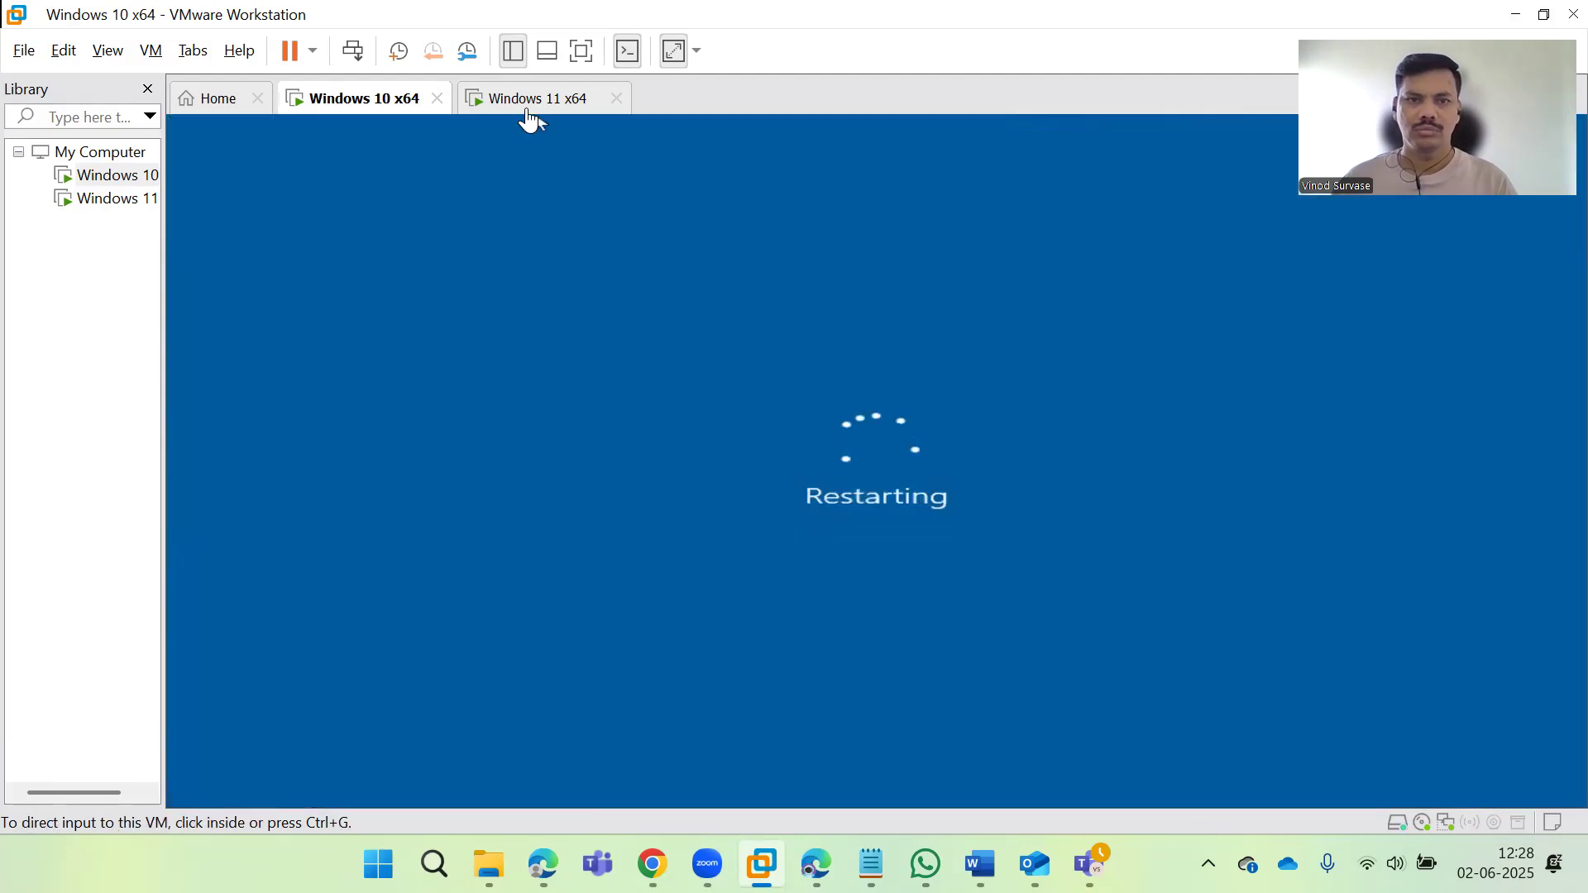
Step: Wake the Windows 11 x64 virtual machine, accept the logon notice, and restart it from the sign-in screen
key("ctrl+Tab")
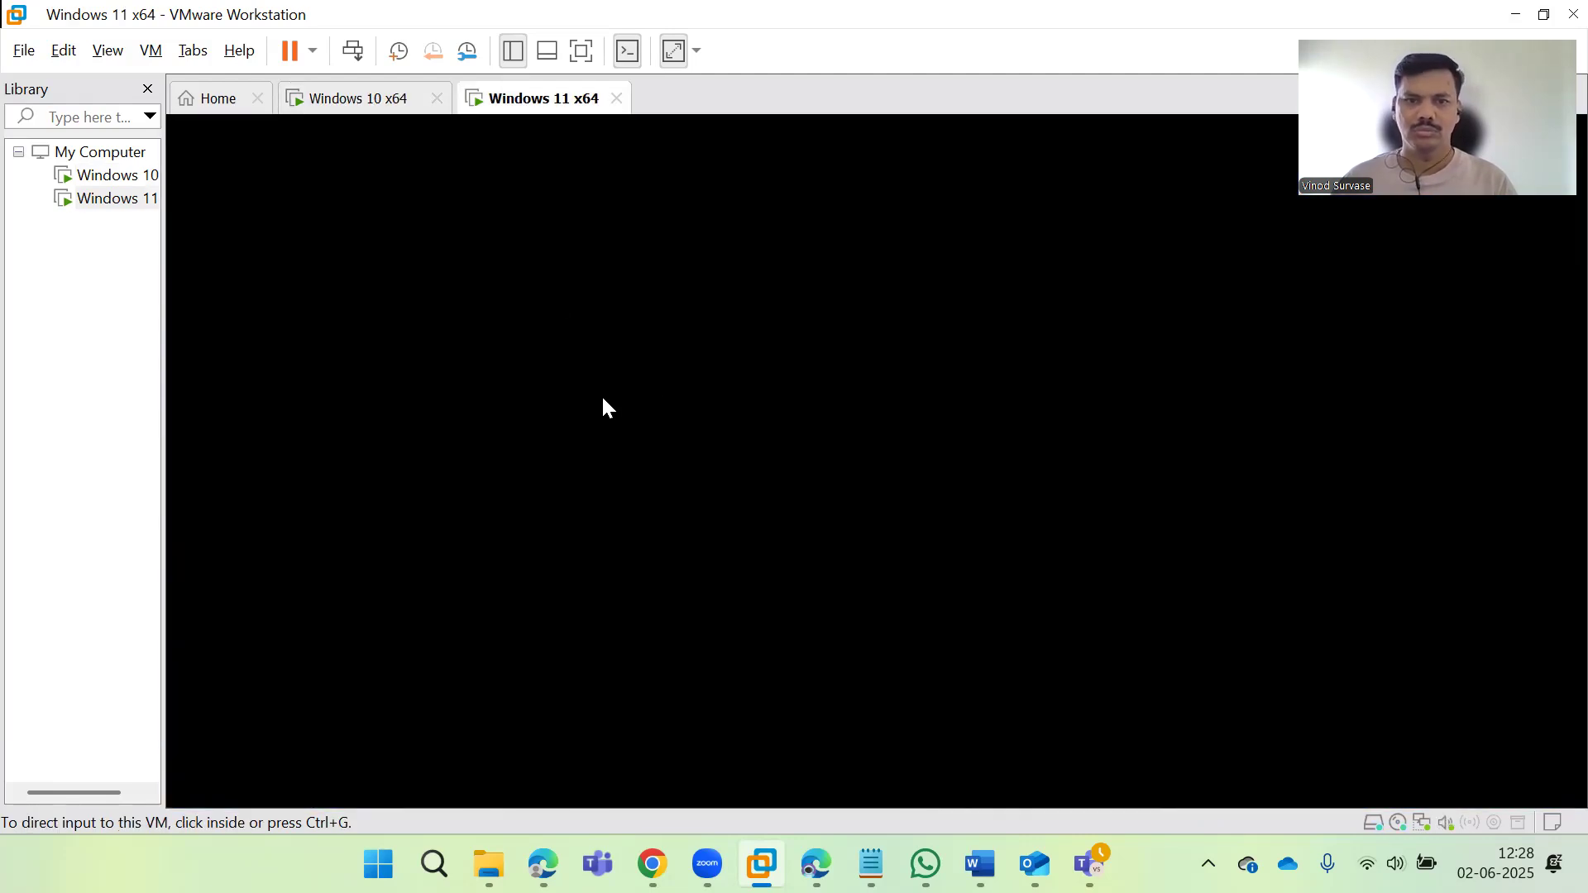
left_click(584, 415)
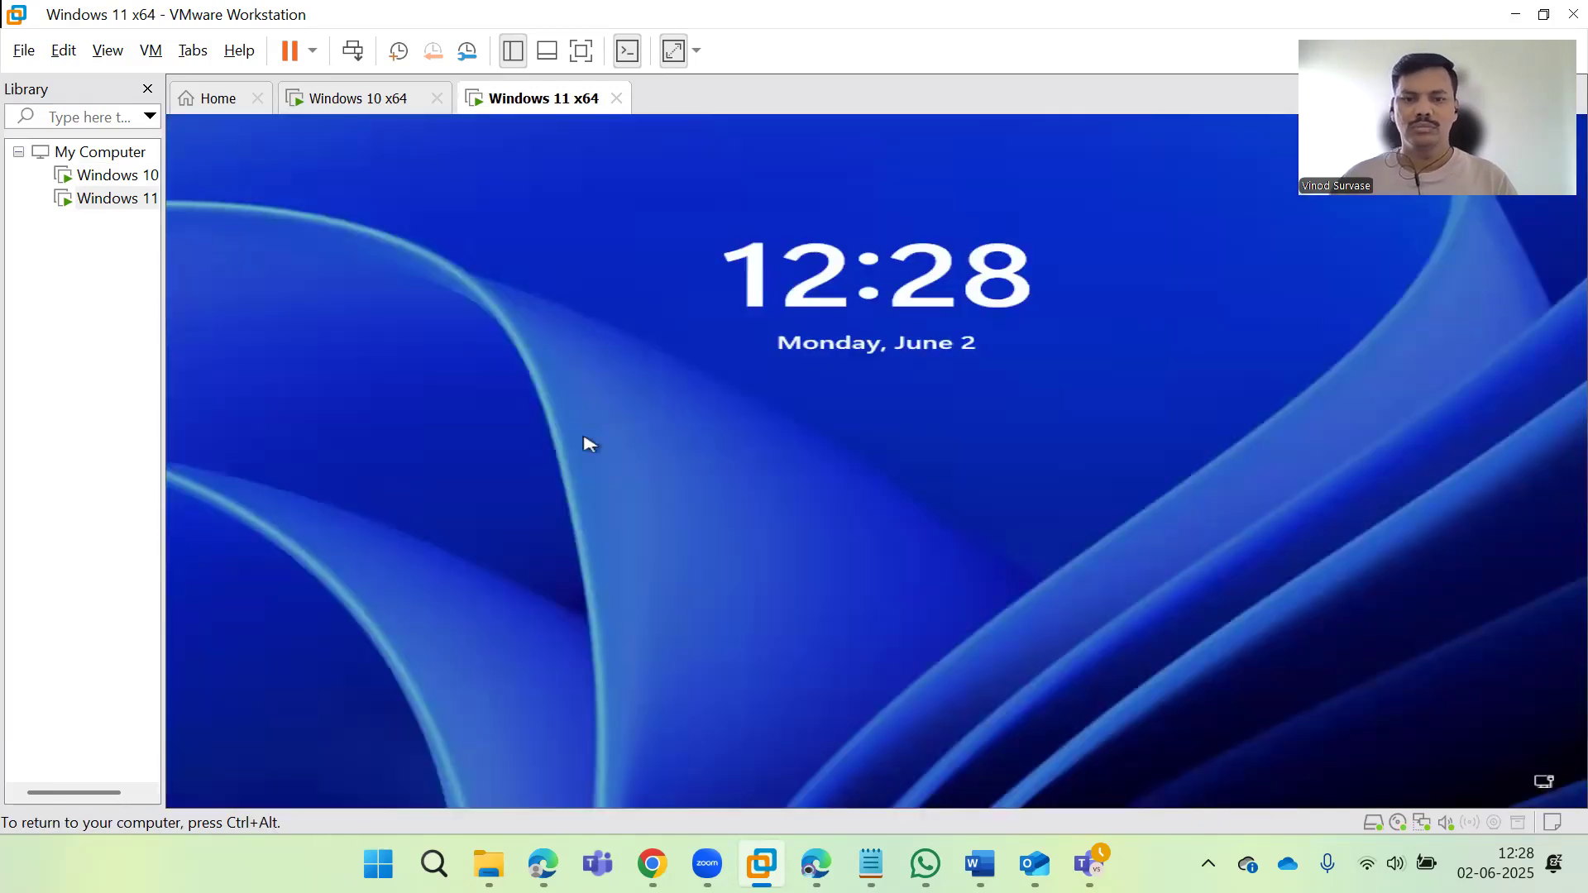
left_click(583, 437)
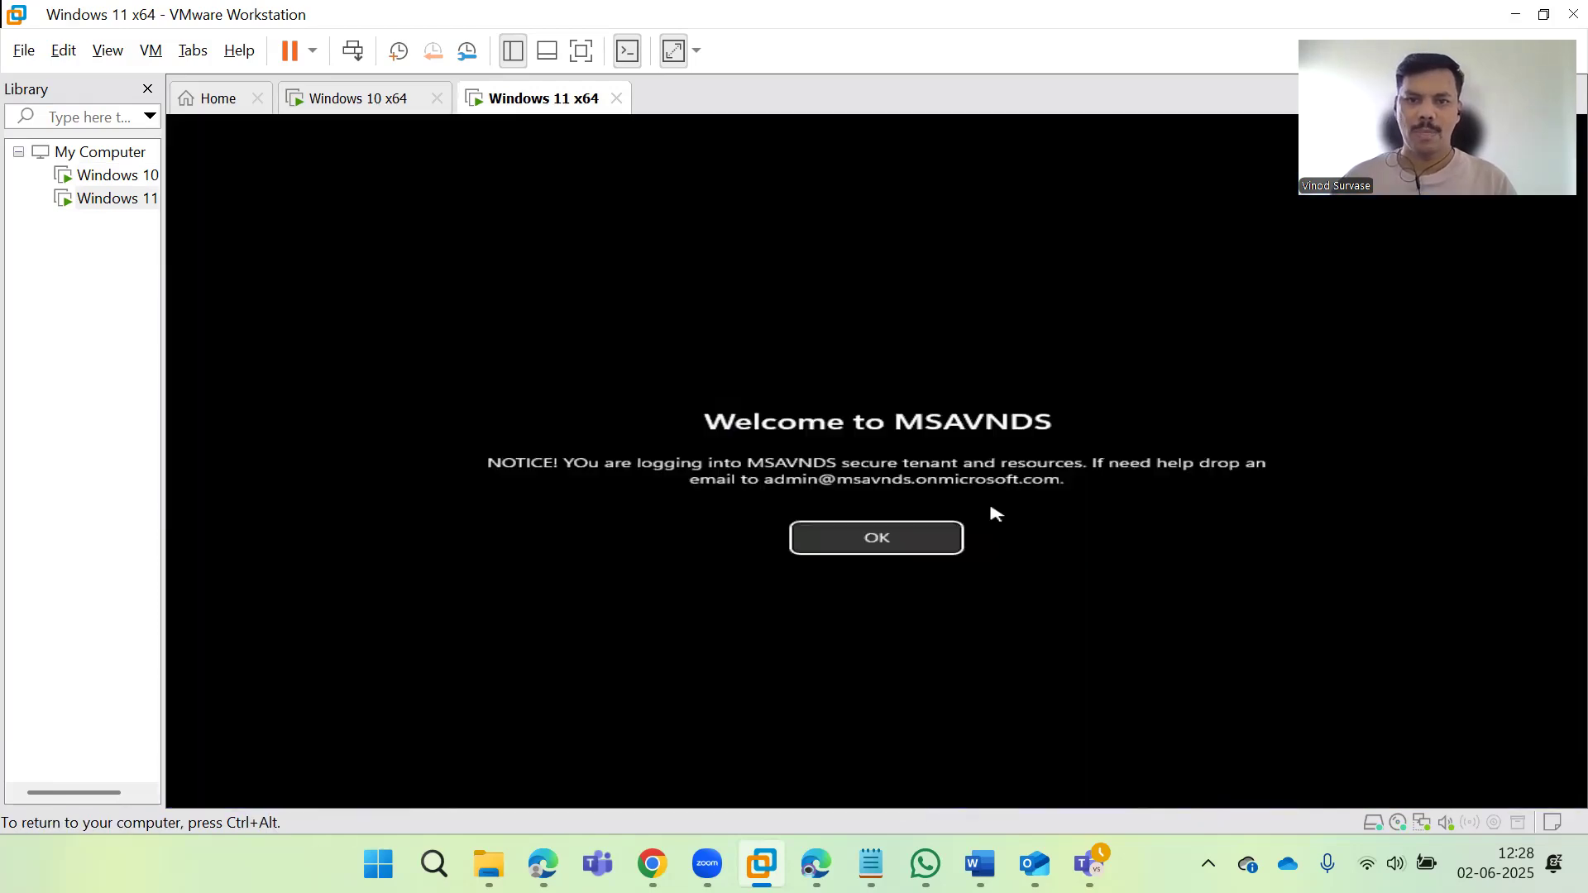
left_click(943, 528)
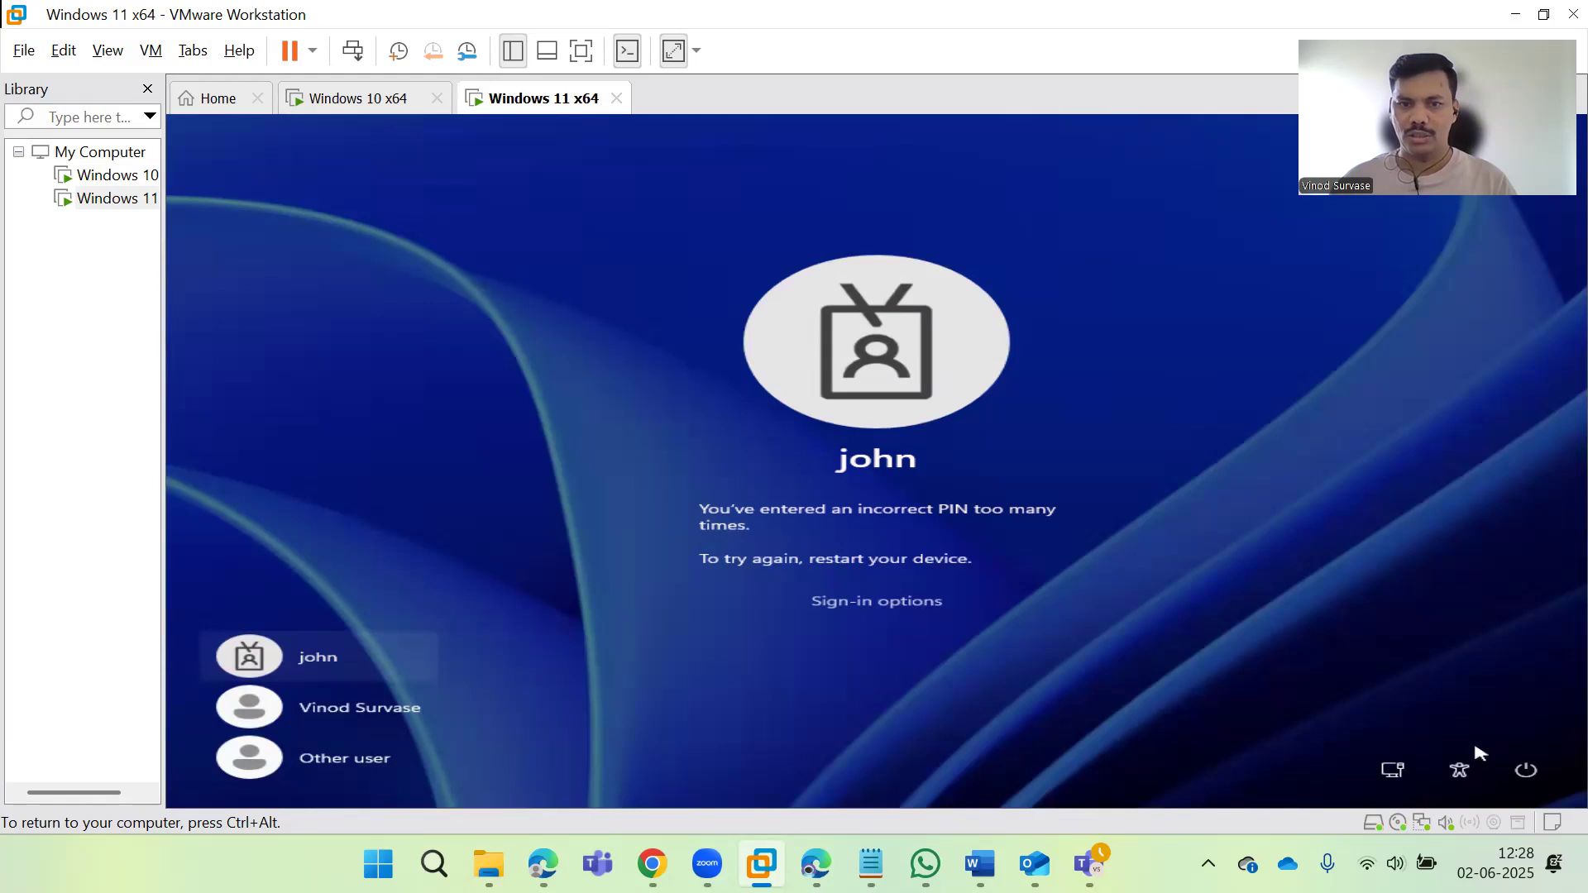
left_click(1526, 774)
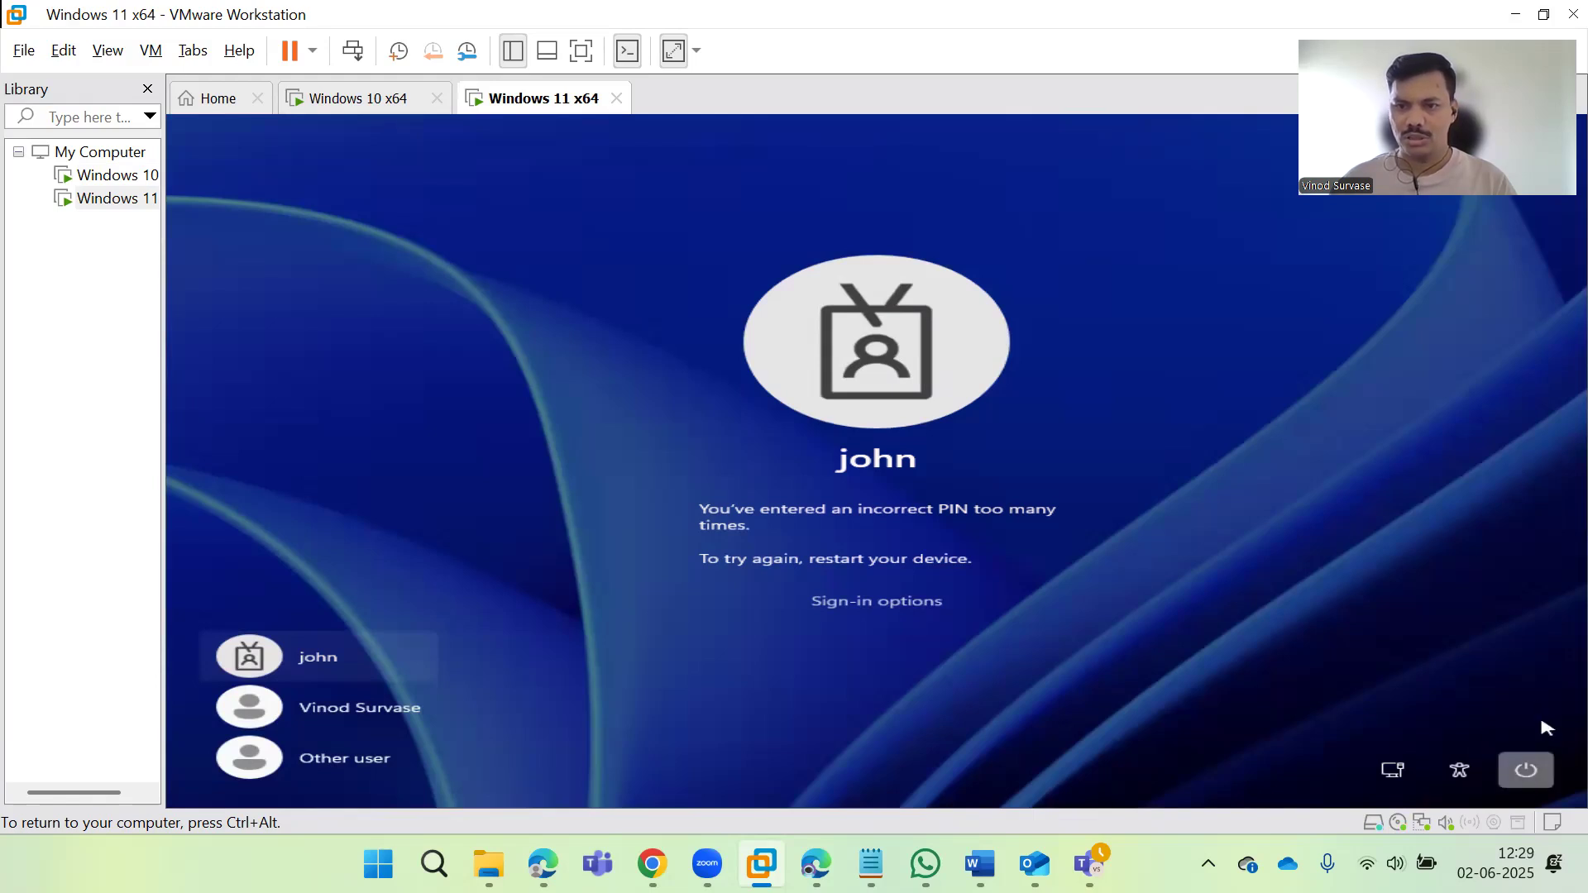
left_click(1529, 774)
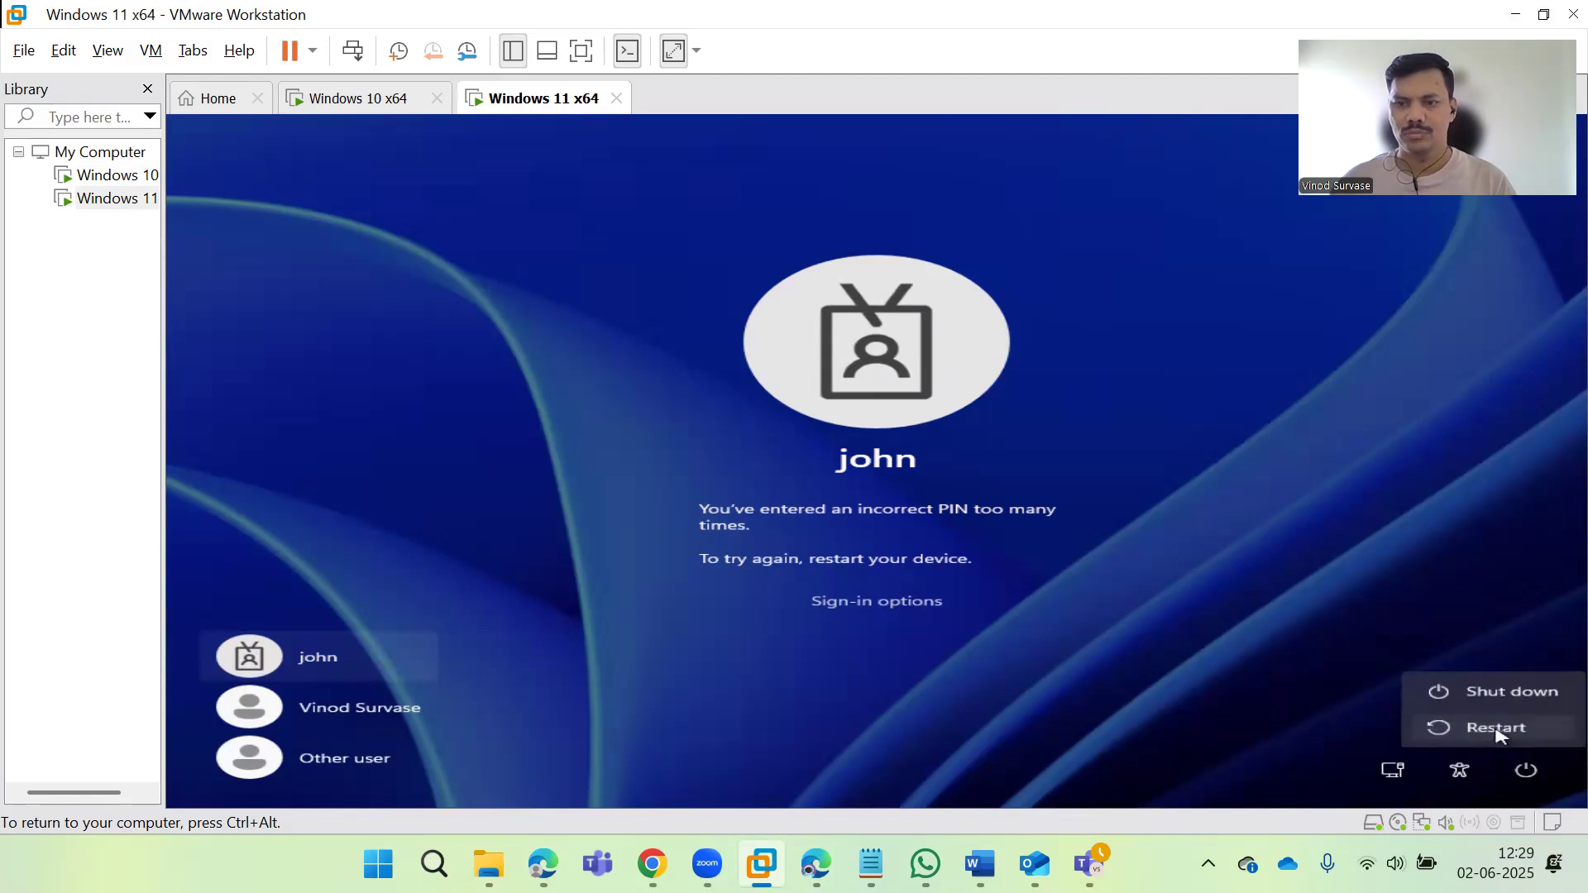
left_click(1497, 730)
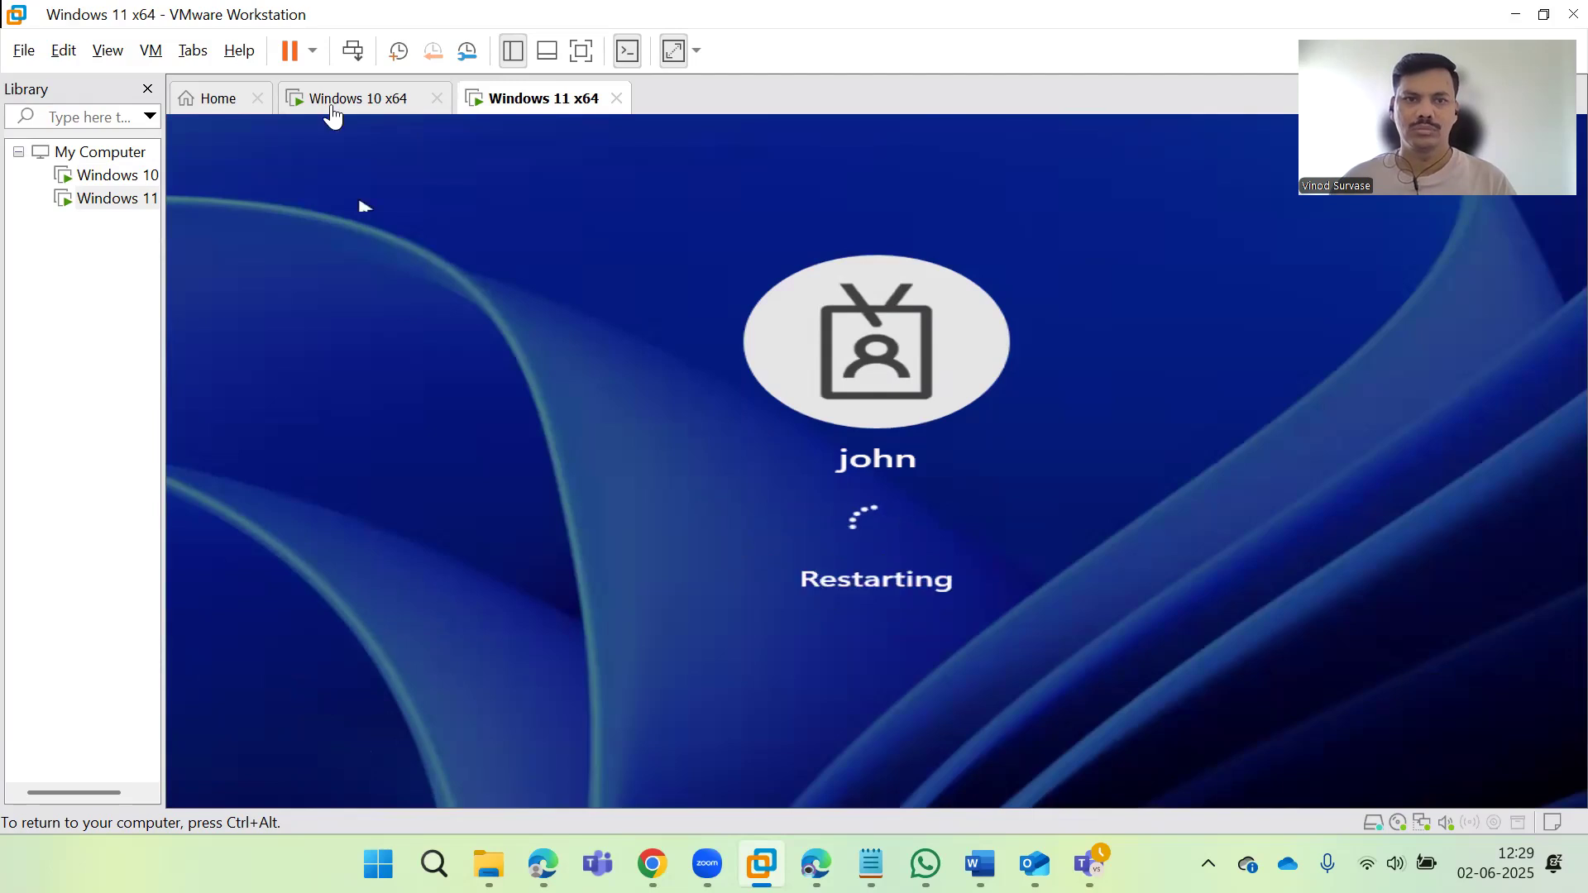
Step: Switch to the Microsoft 365 admin center in Edge, search the active users by first name, and open the Windows 11 machine user's details
left_click(333, 116)
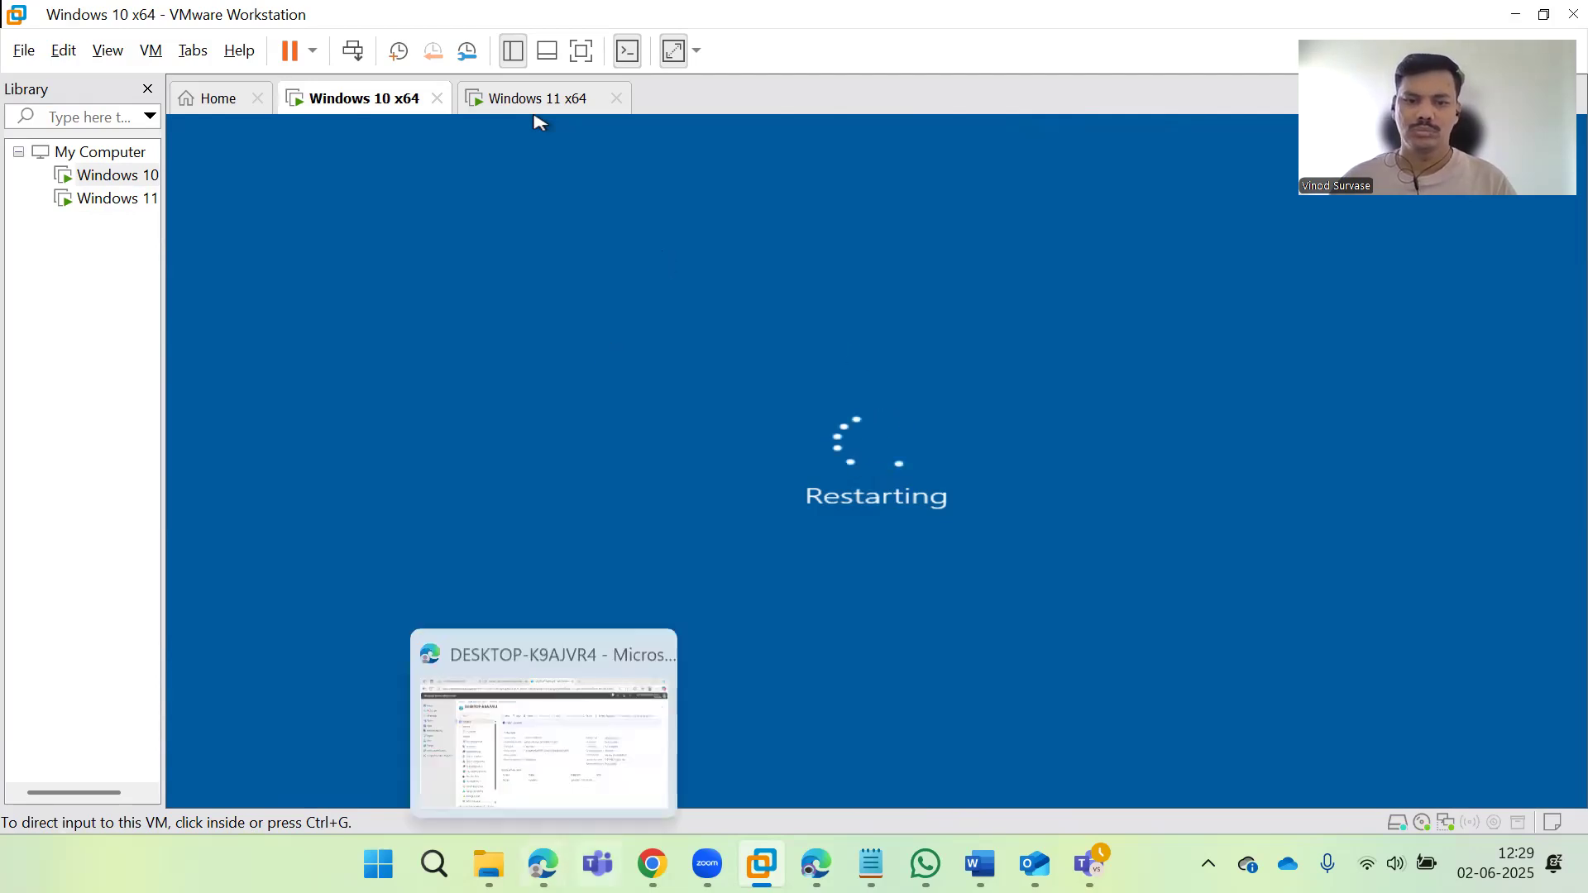
left_click(543, 864)
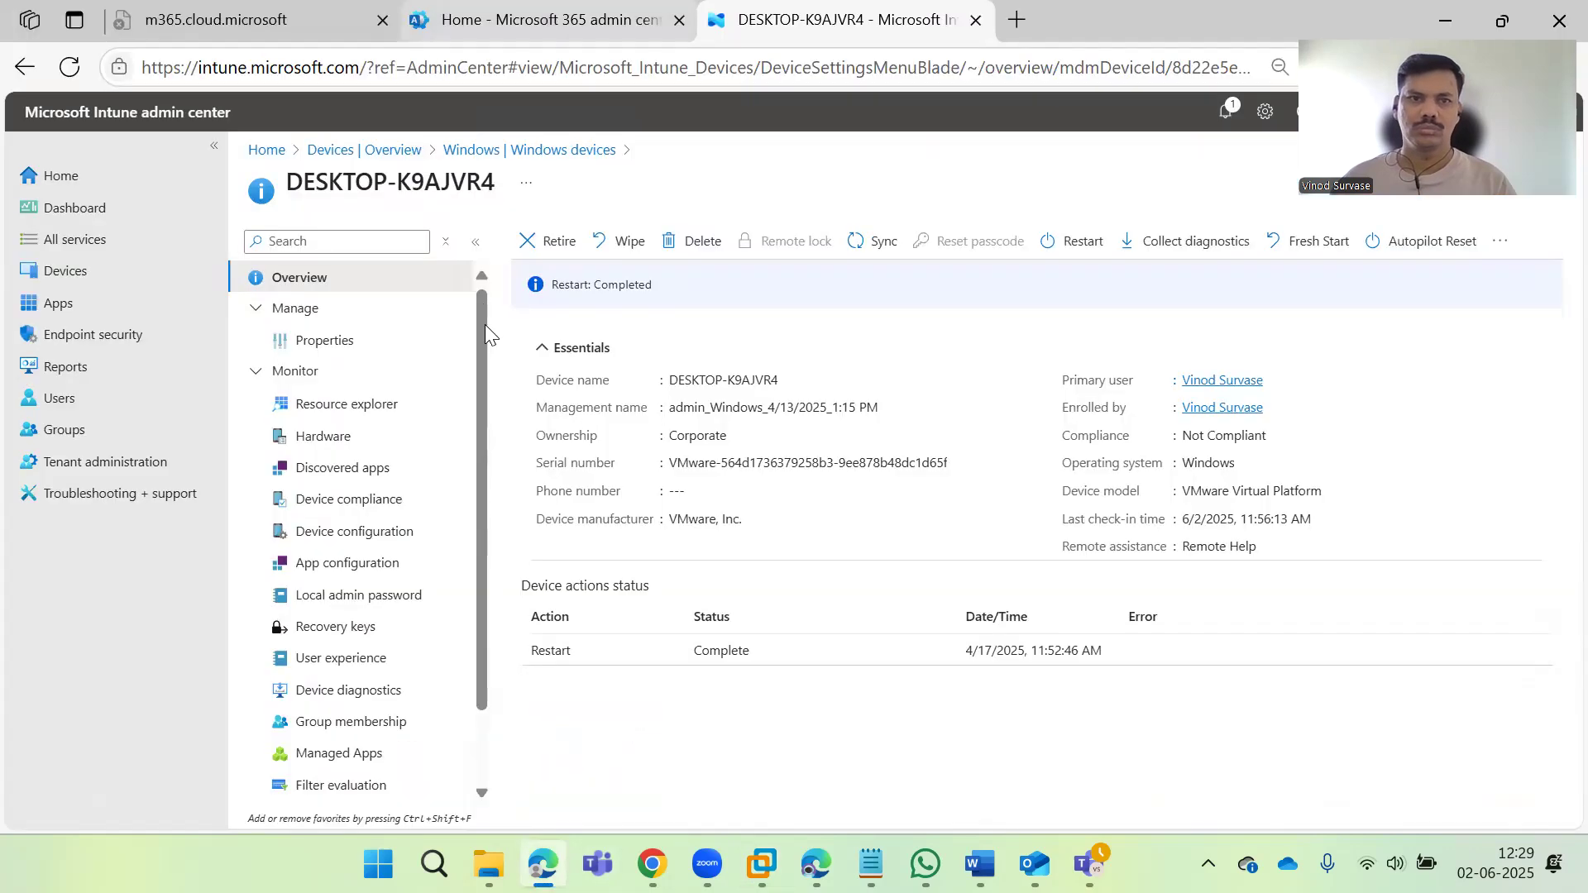
left_click(521, 19)
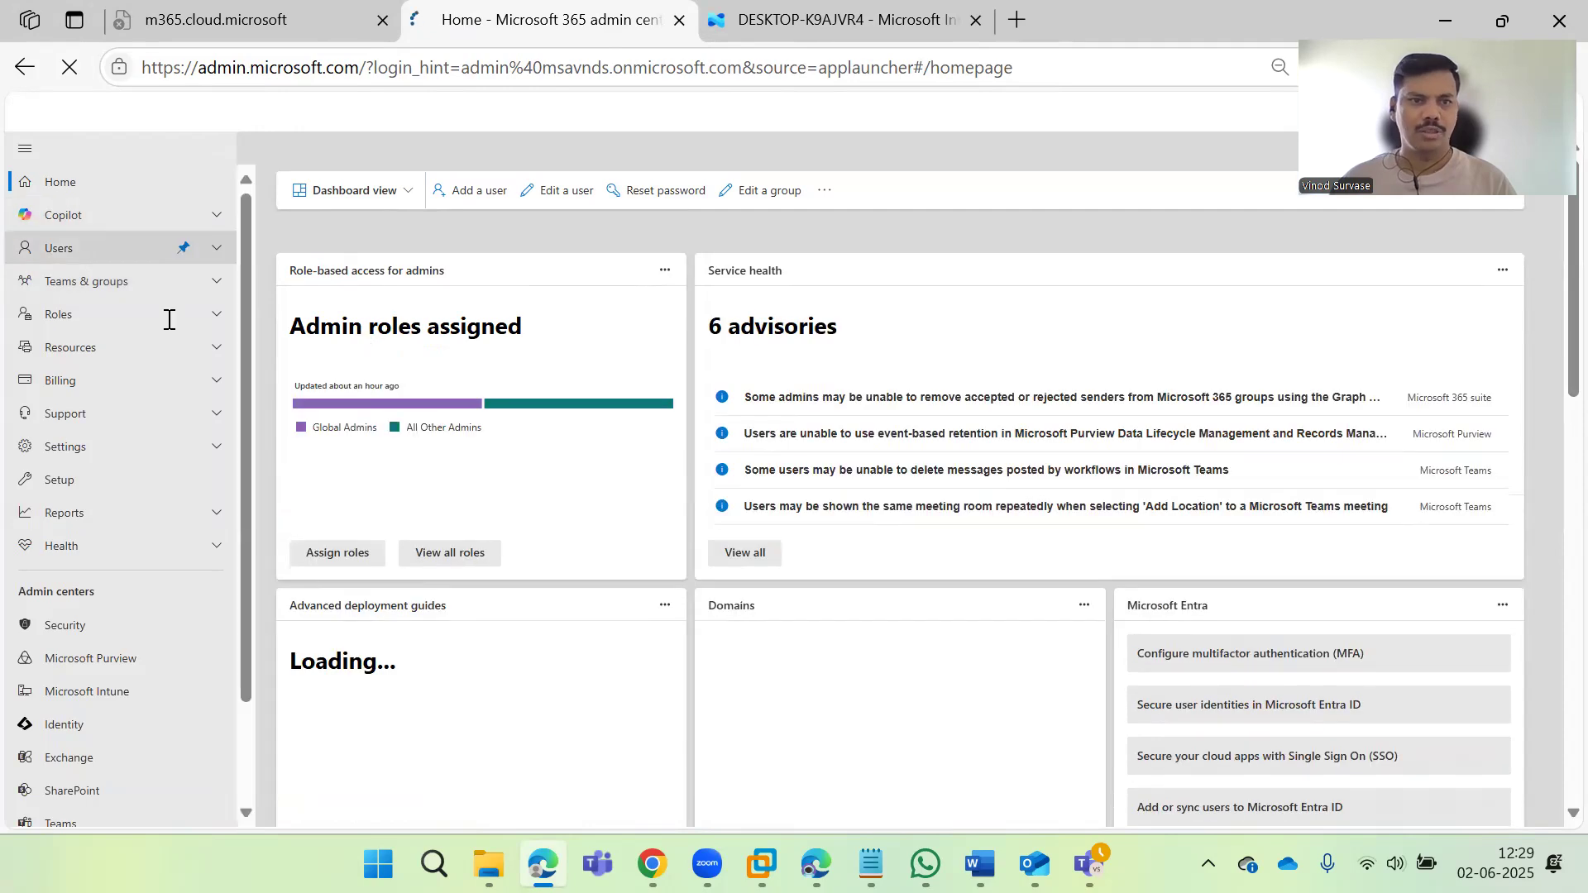
left_click(98, 252)
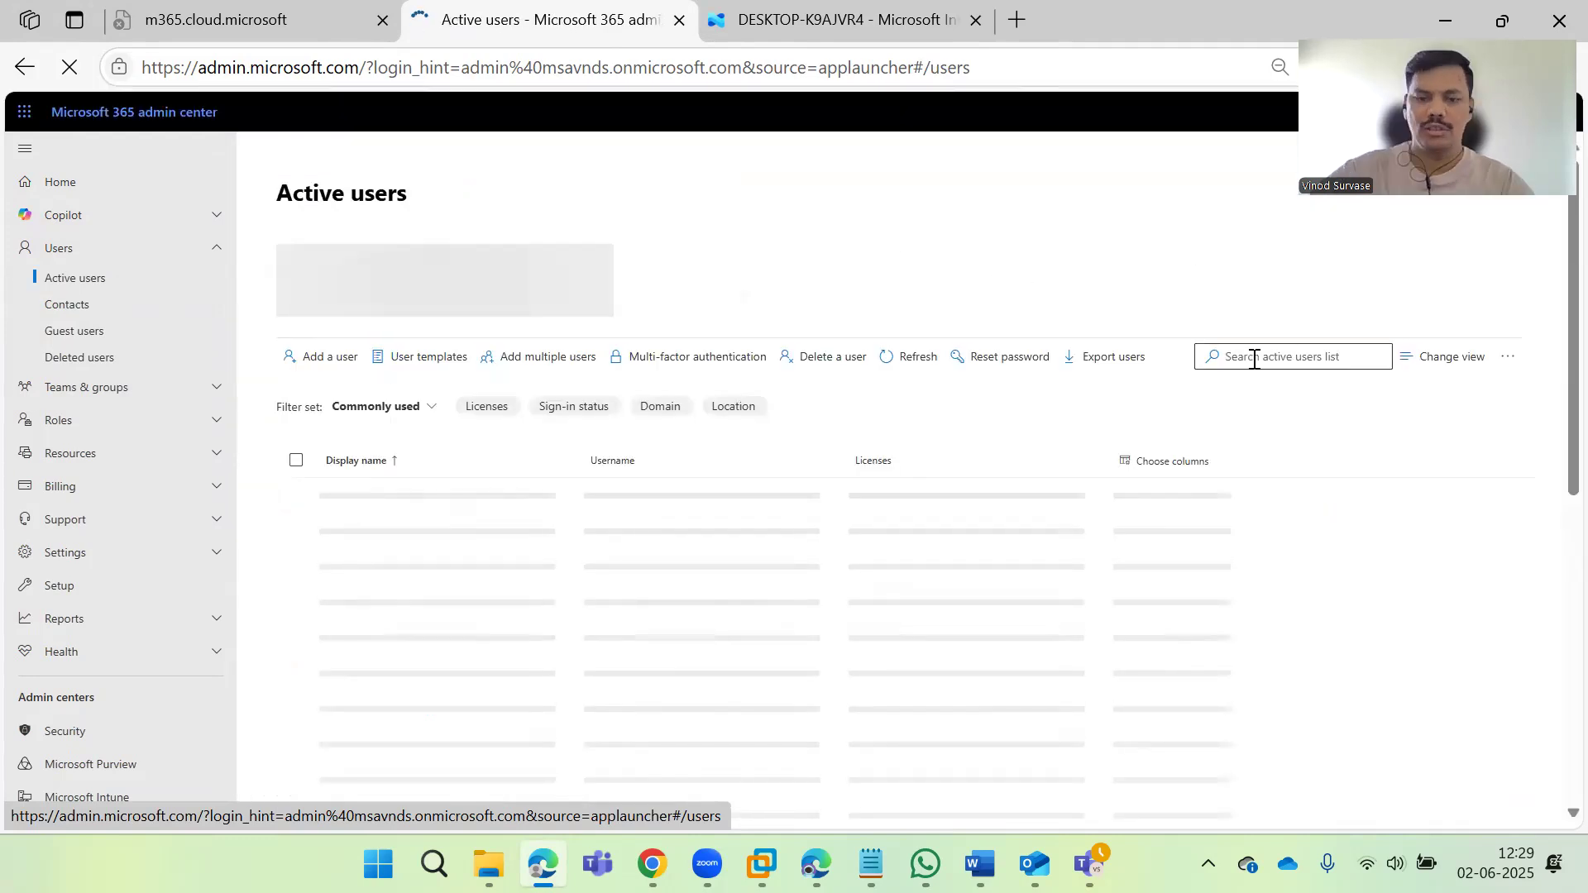
left_click(1254, 358)
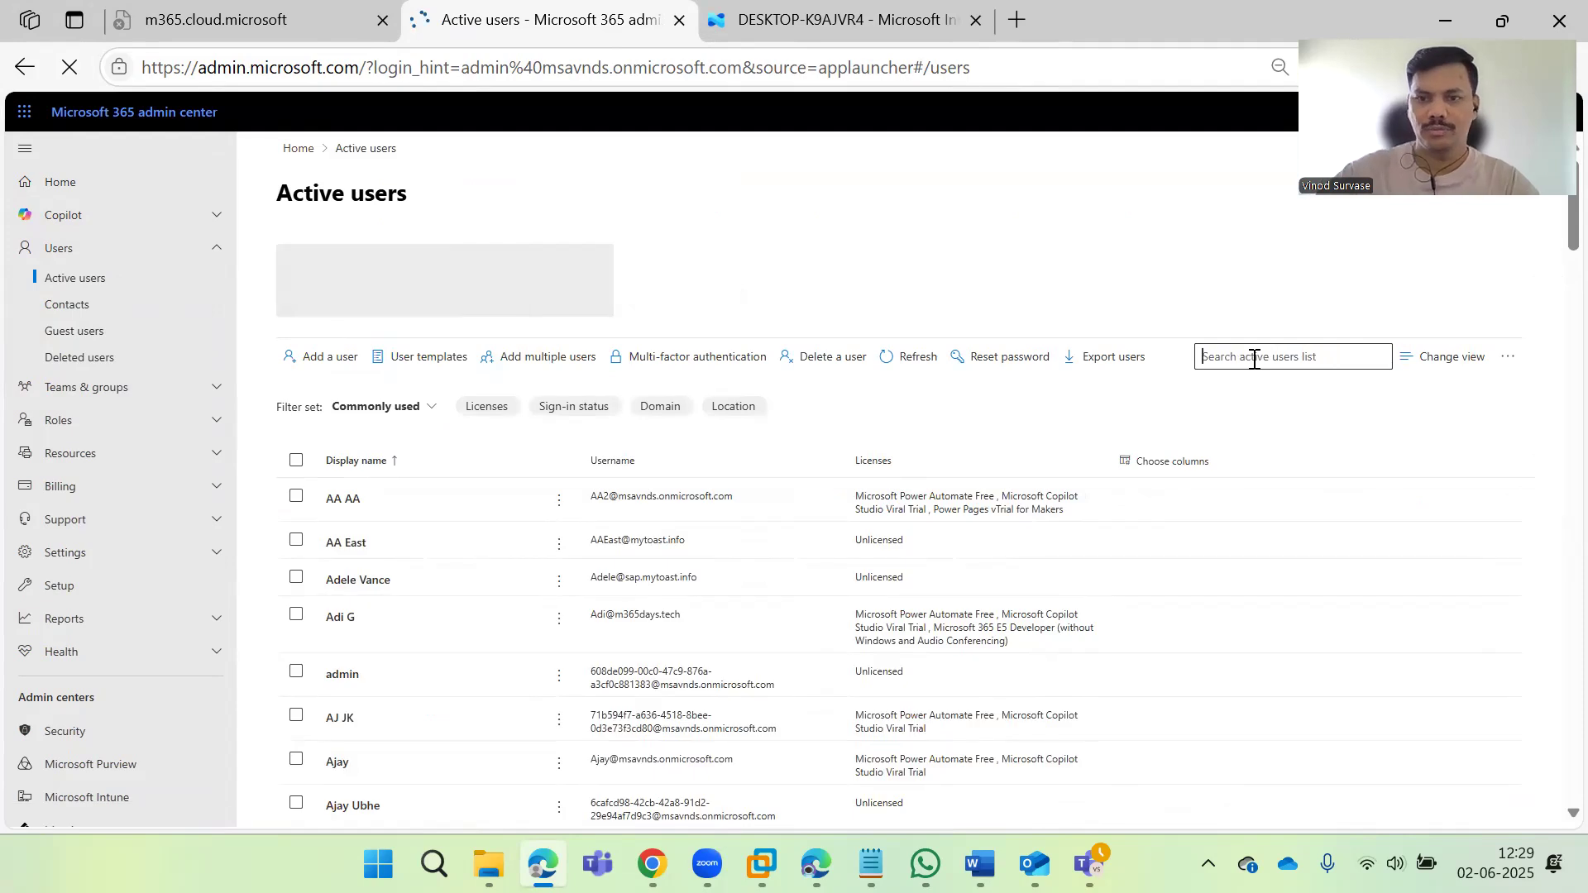
type("john")
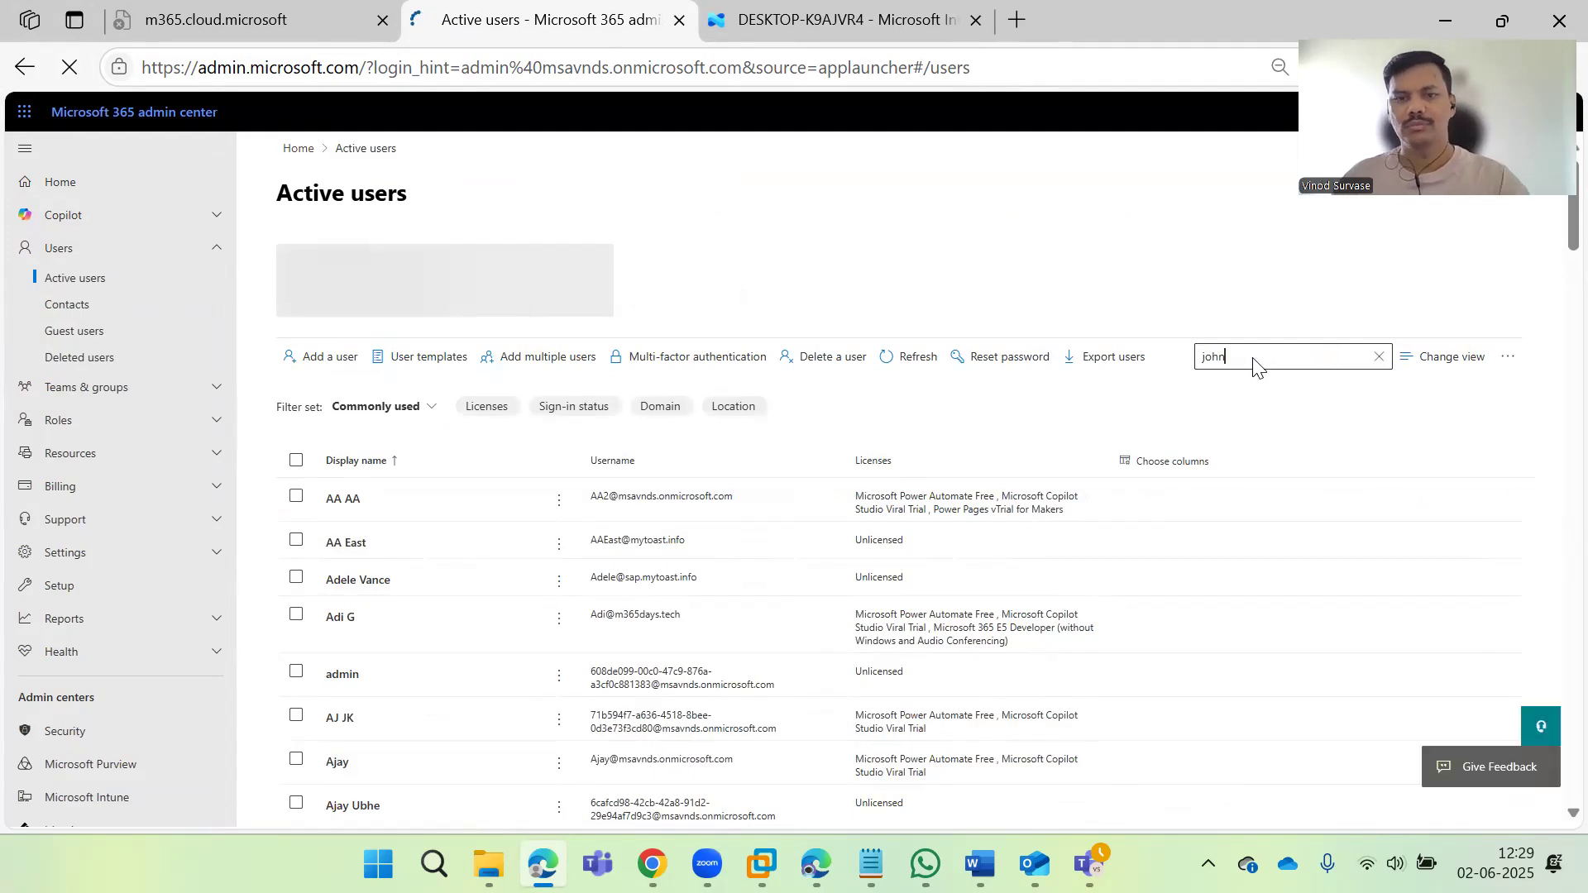
key("Return")
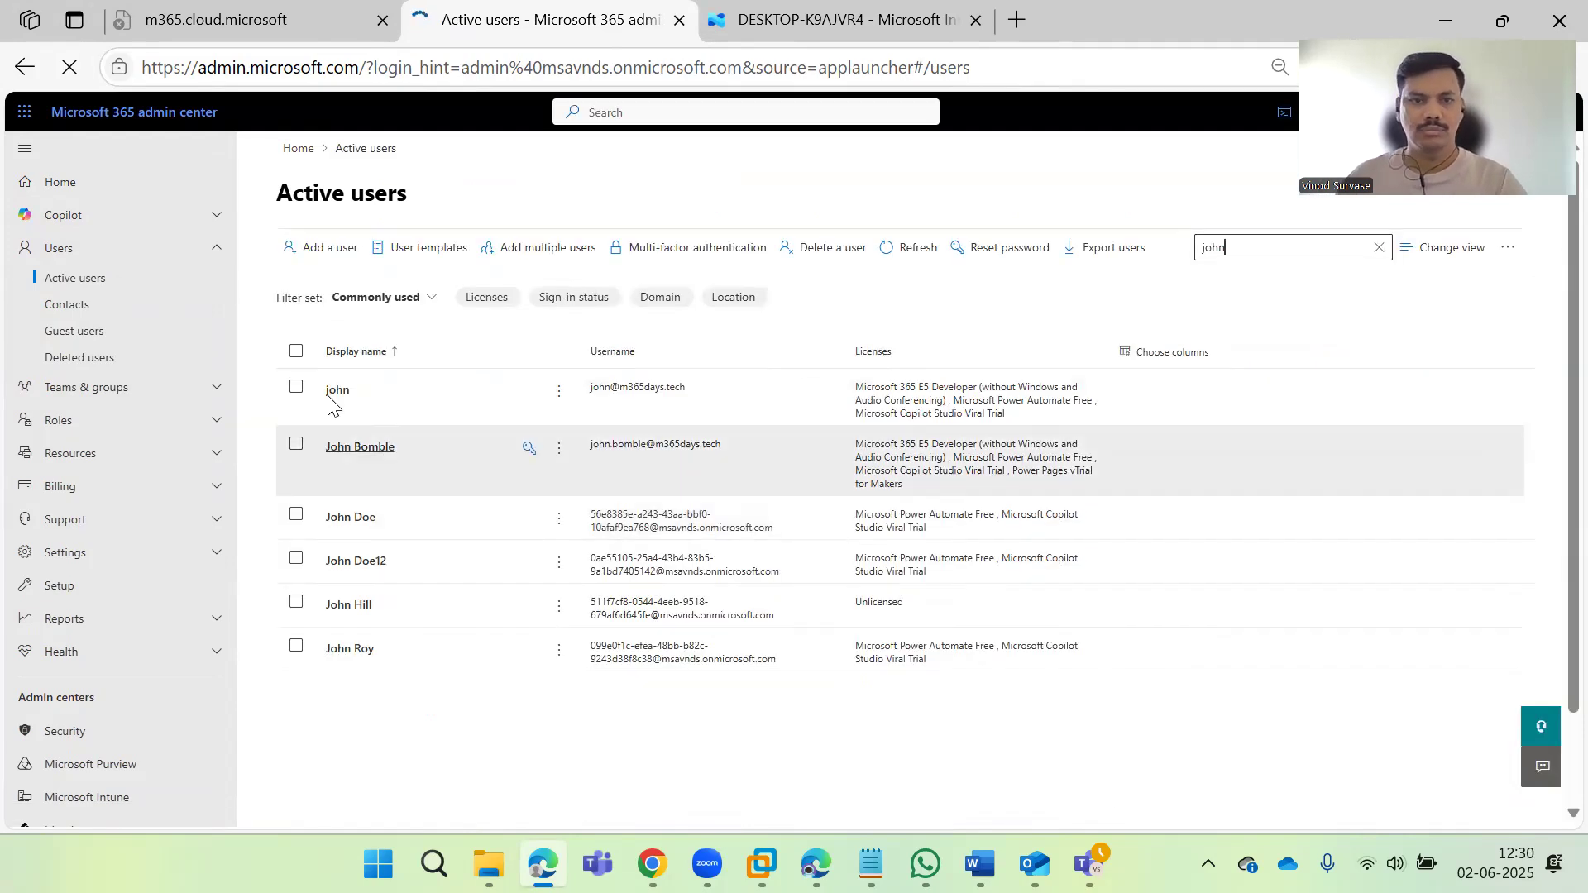
left_click(519, 419)
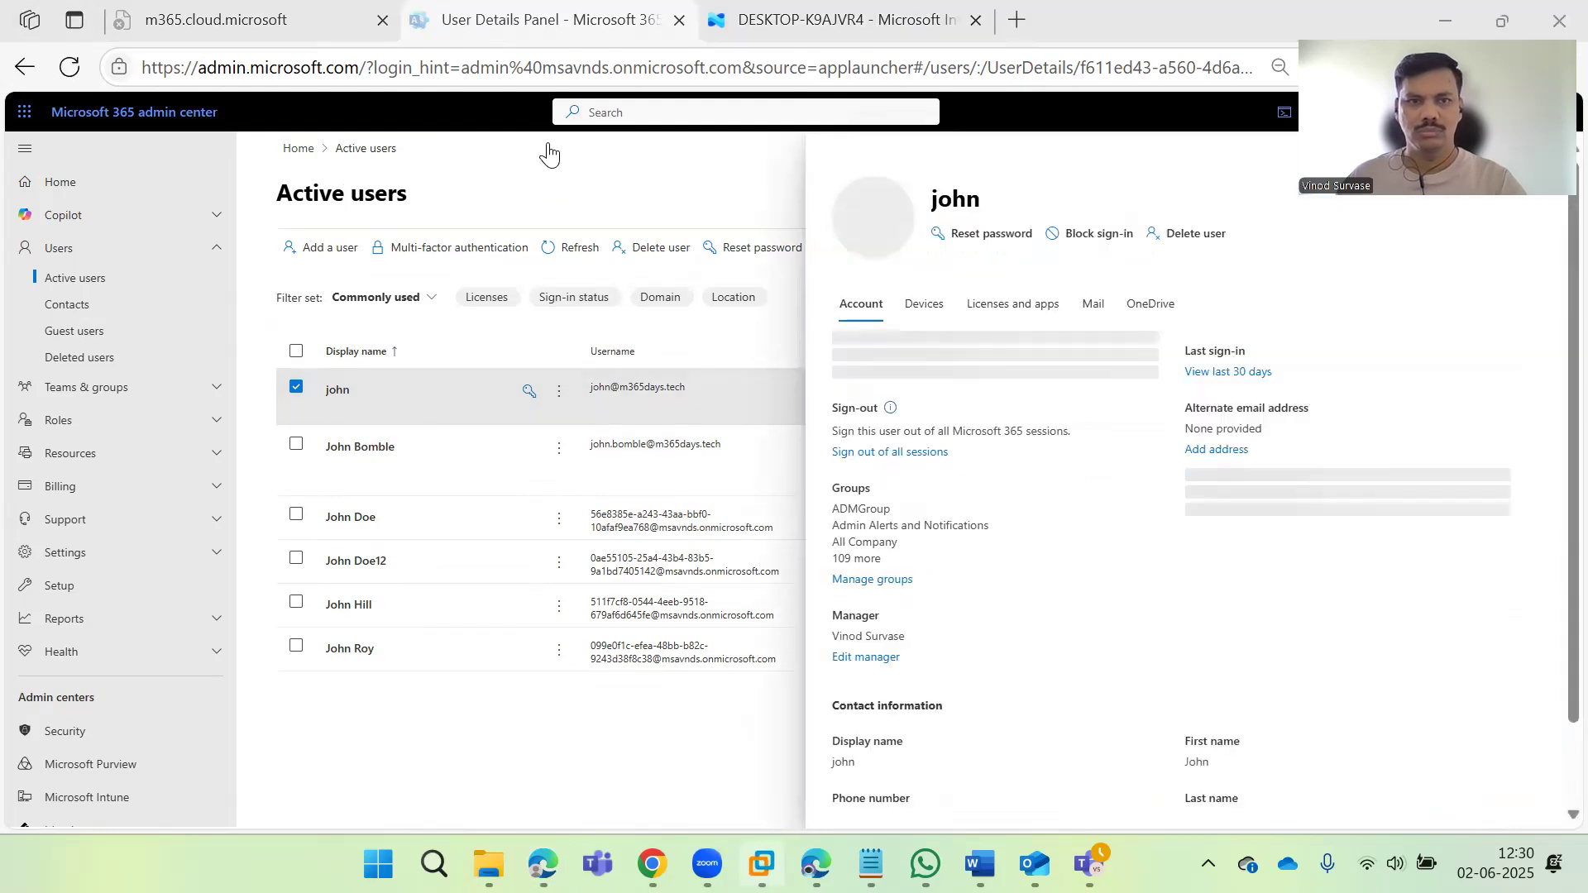
Step: Check the restart progress of the Windows 11 x64 virtual machine in VMware Workstation
key("alt+Tab")
left_click(642, 434)
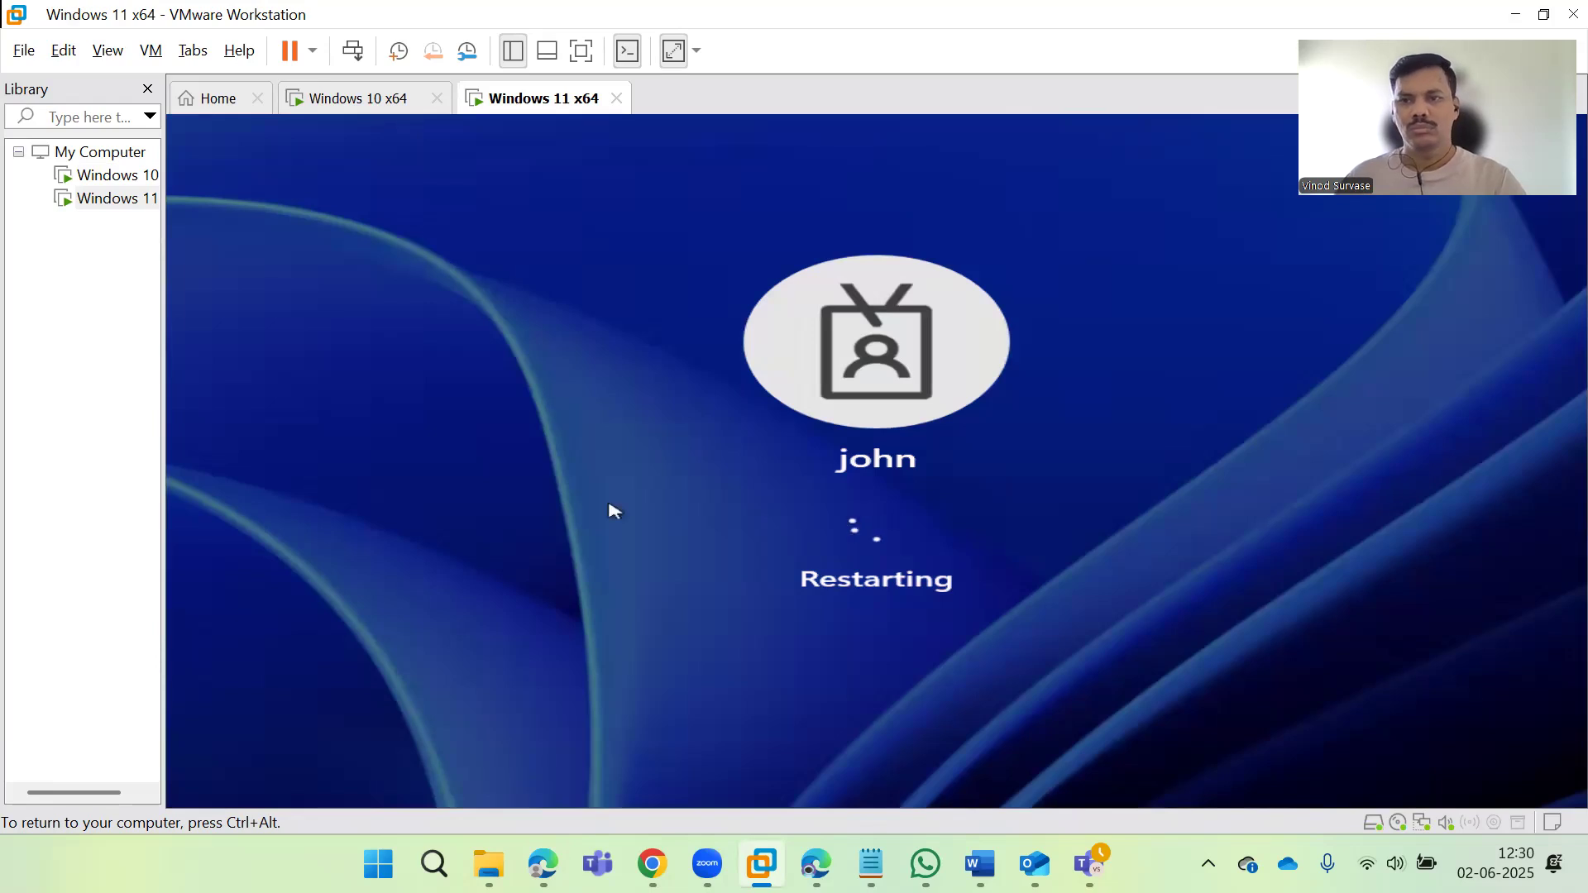
key("ctrl+alt")
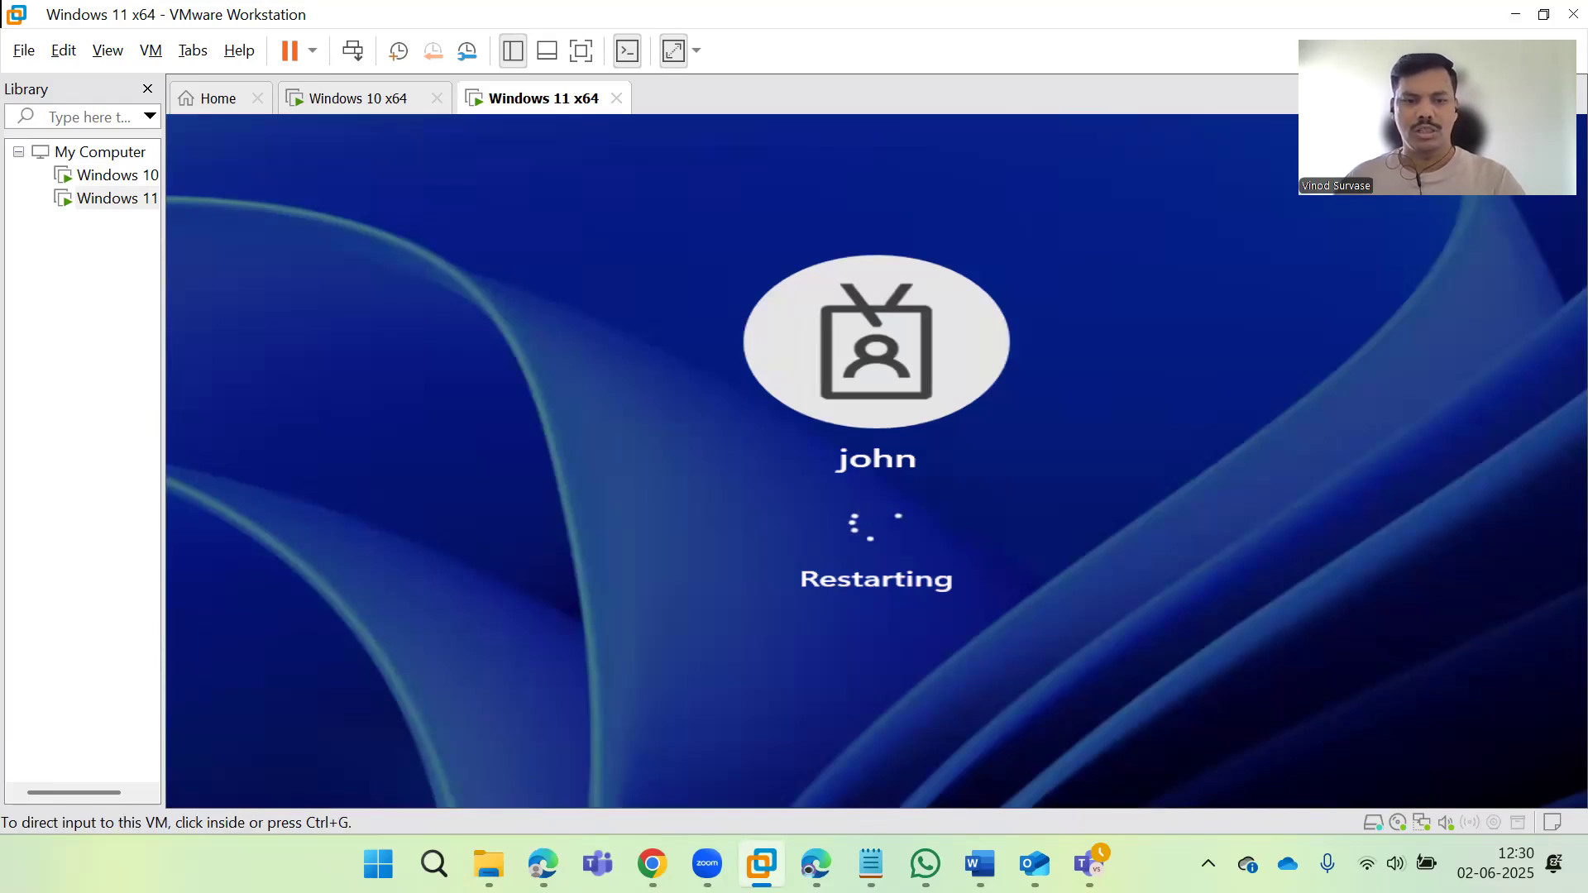
Step: Back in the Microsoft 365 admin center, reset the user's password to an automatically created one and select the new password
key("alt+Tab")
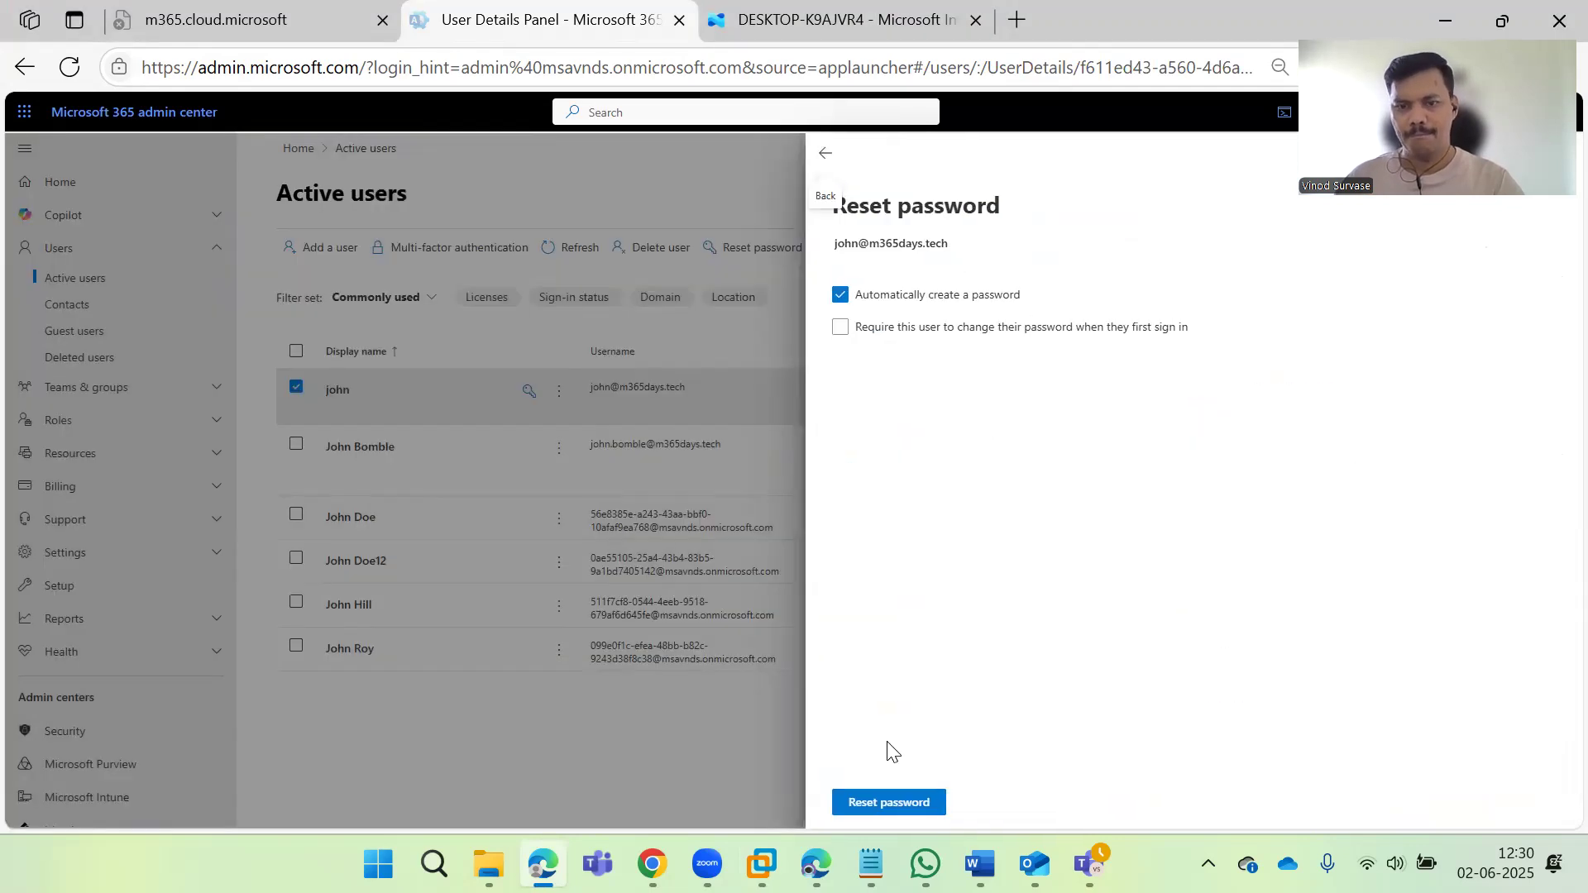
left_click(889, 802)
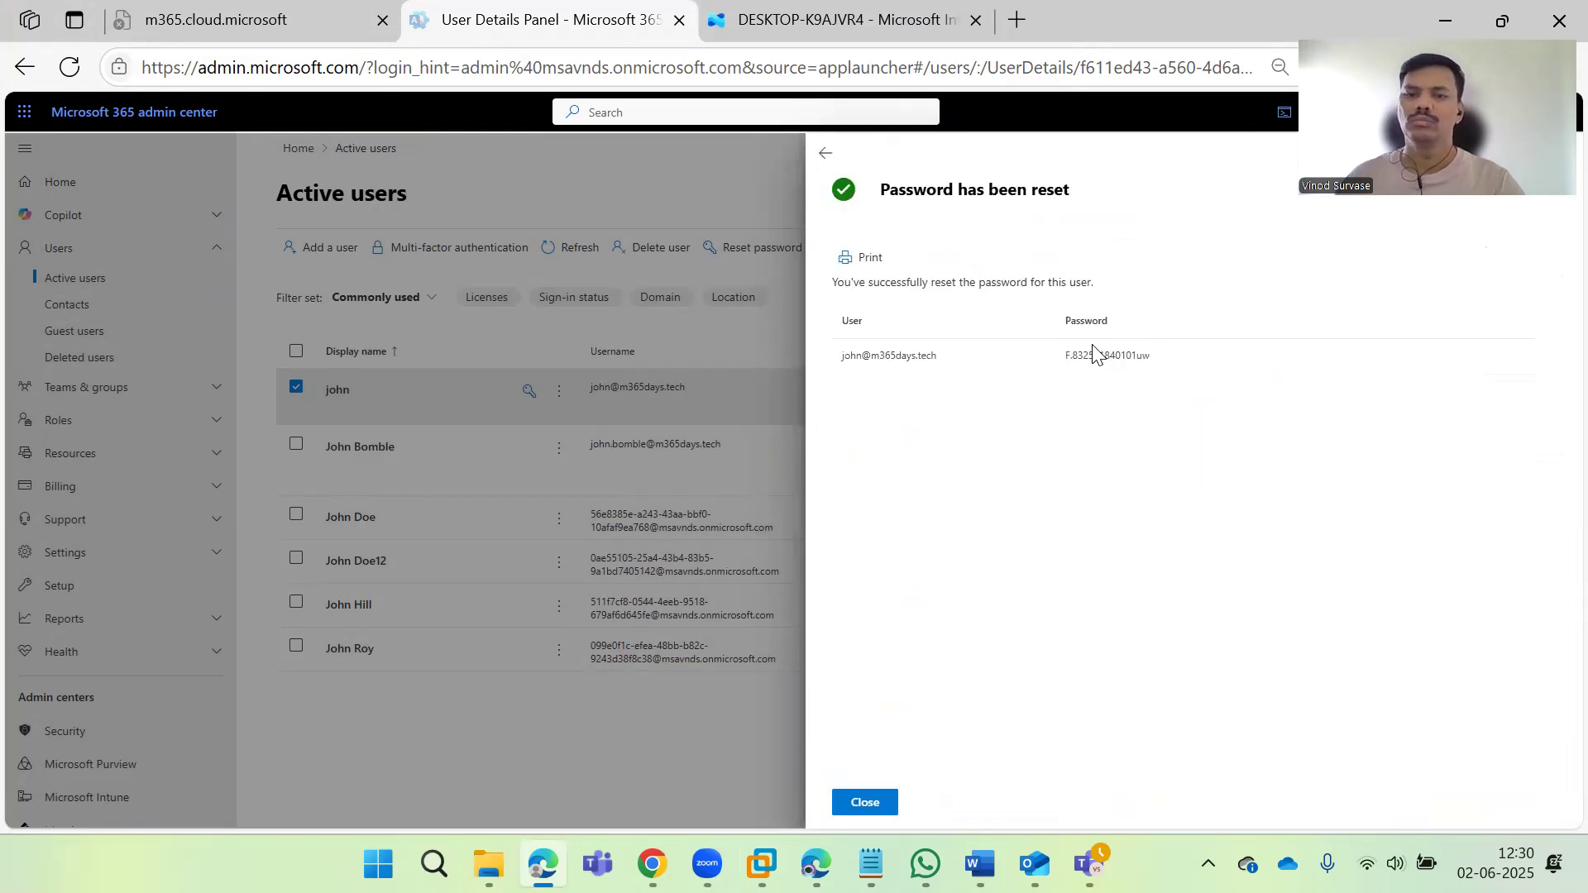
triple_click(1093, 354)
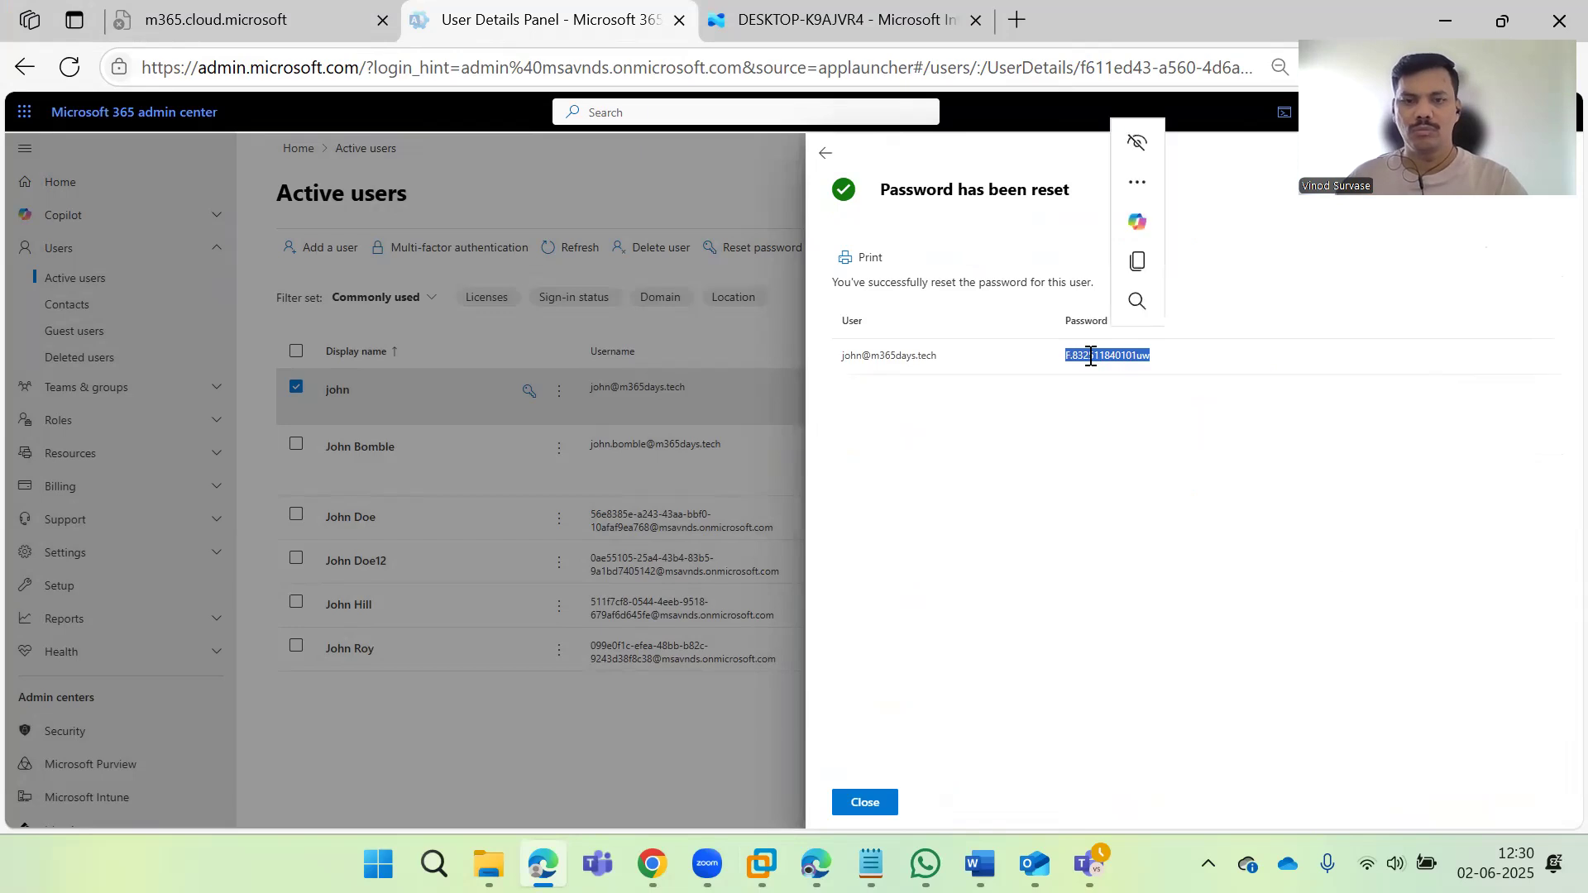
Step: In the Intune admin center, open the DESKTOP-BK7FKPI device from the Windows devices list and sync it
left_click(865, 21)
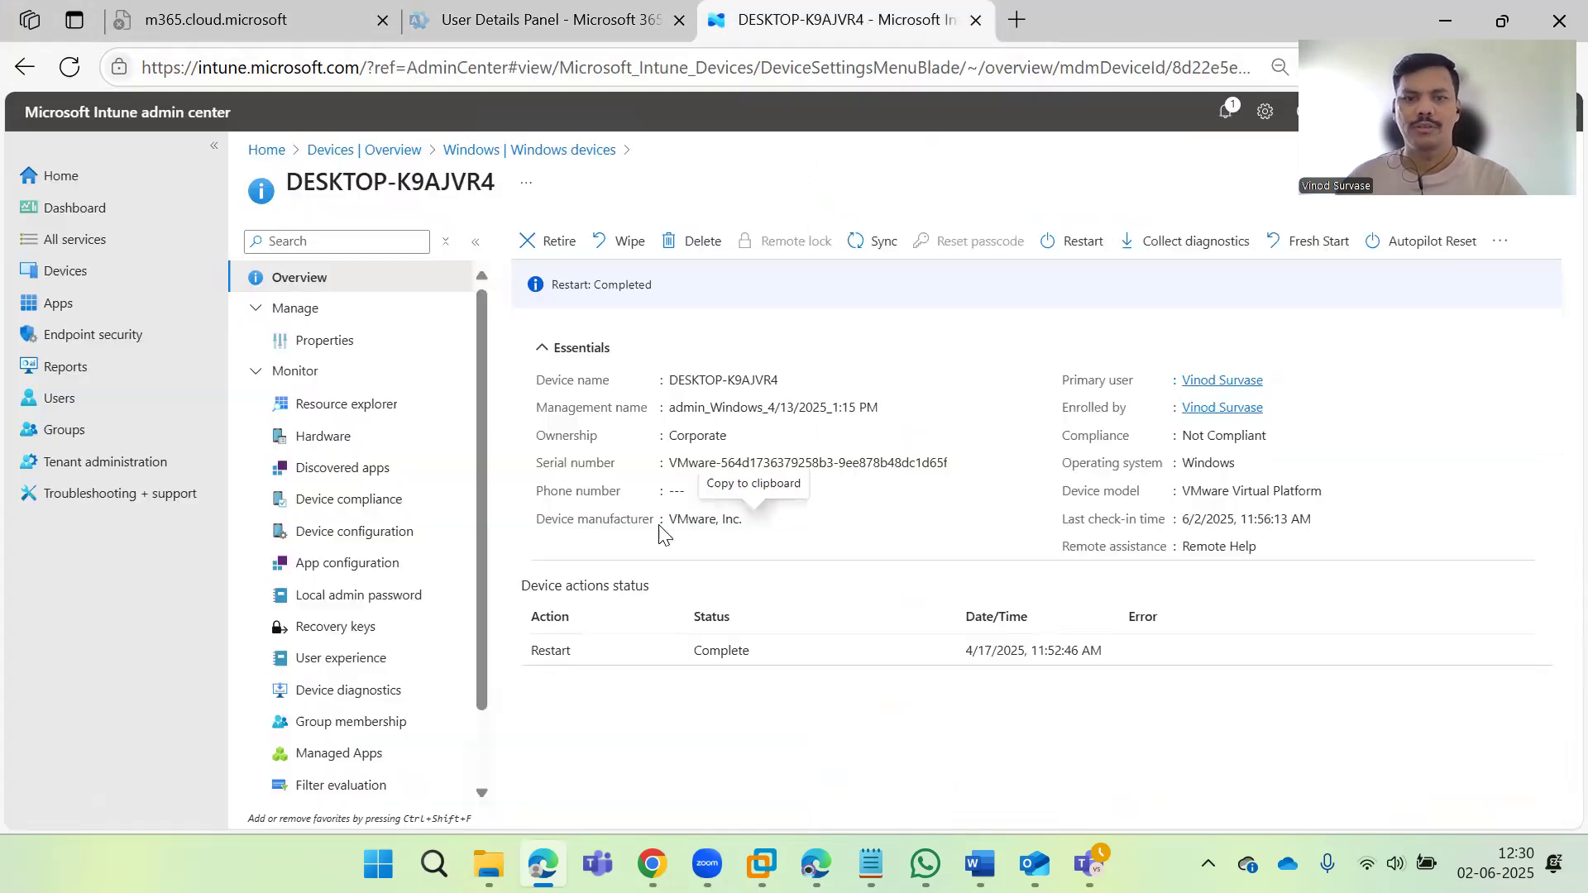
left_click(506, 151)
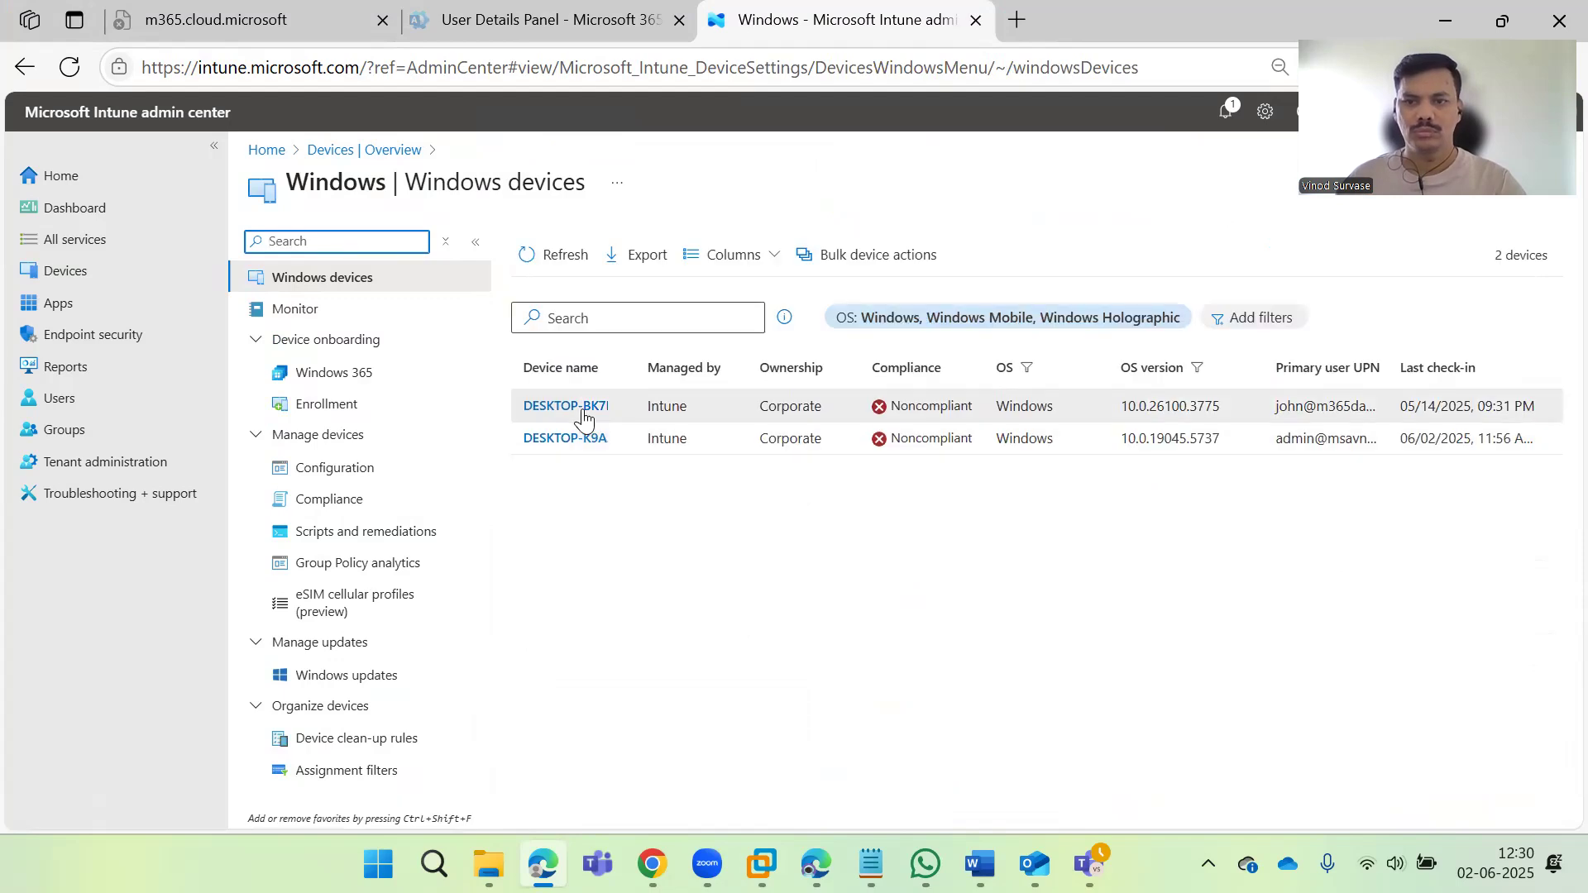
left_click(579, 409)
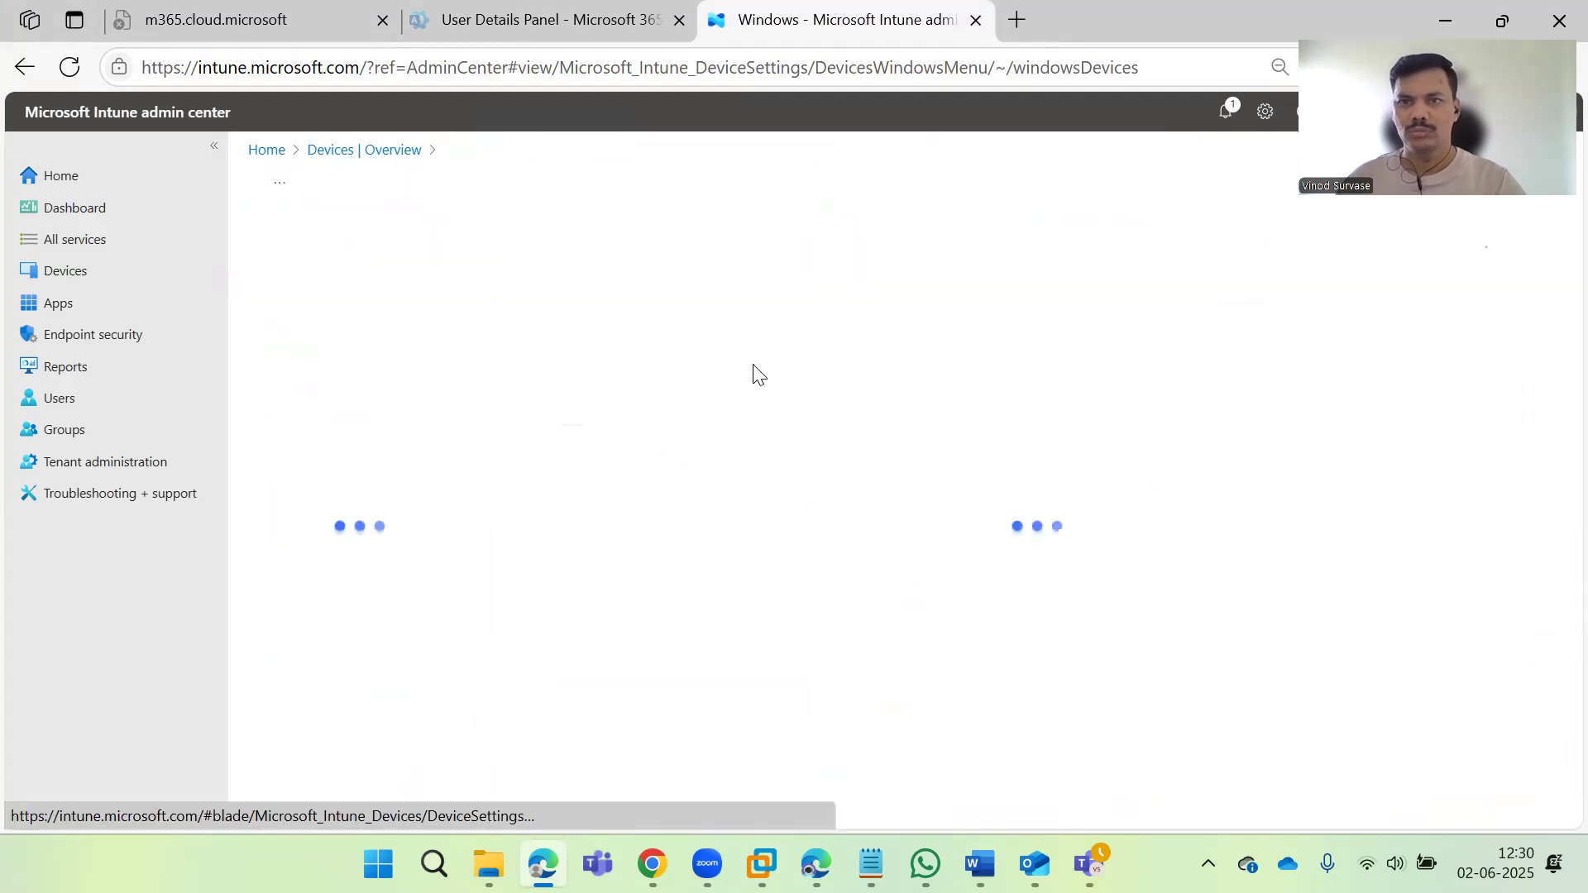
left_click(1224, 125)
left_click(909, 395)
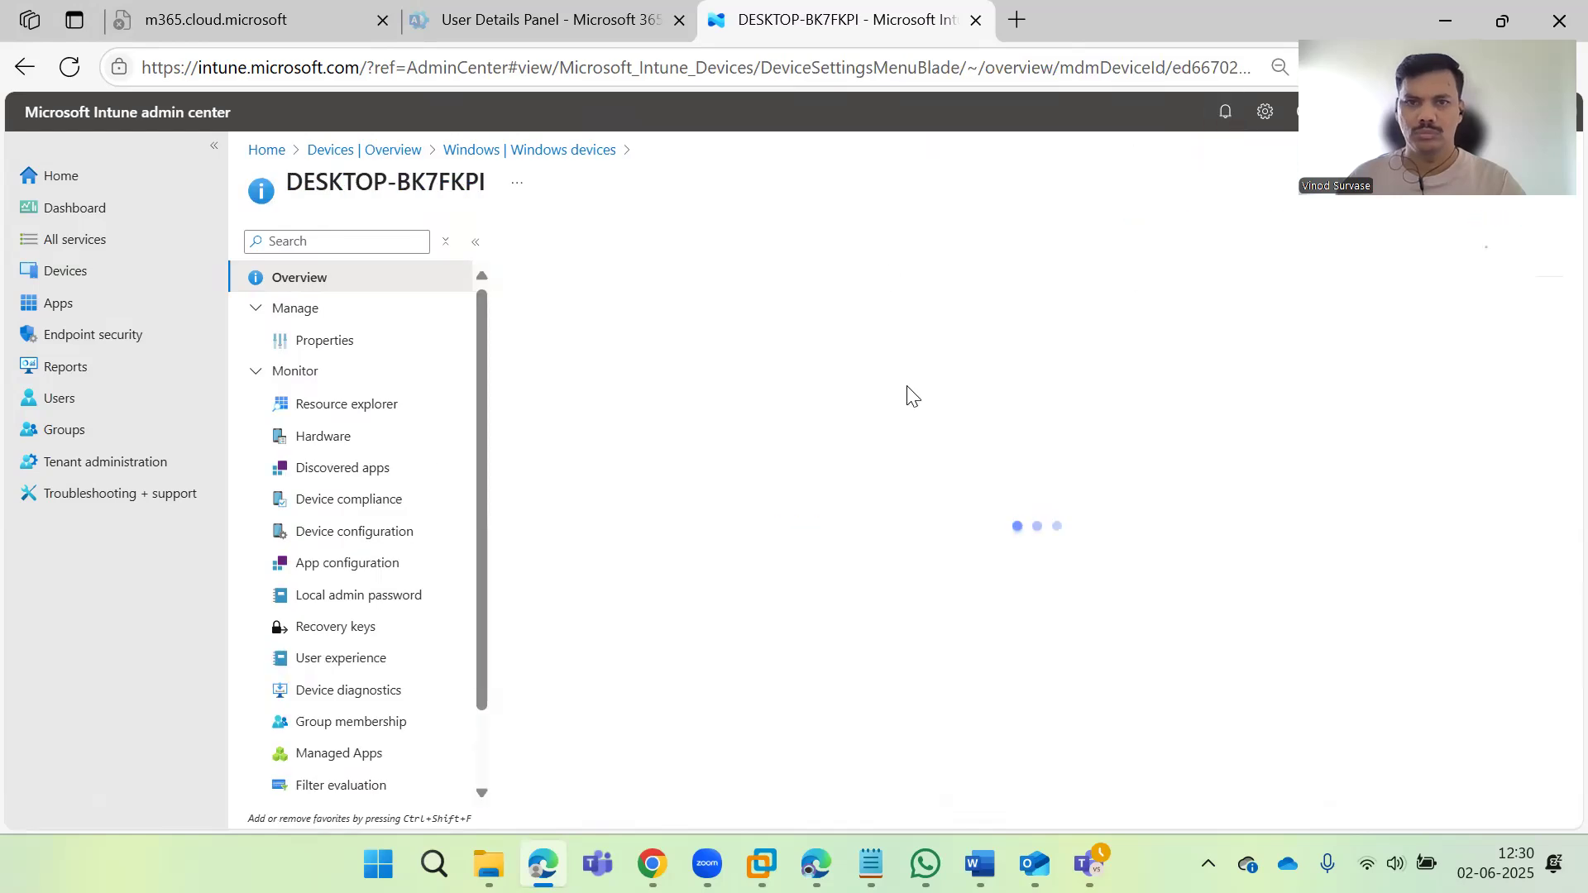
left_click(870, 240)
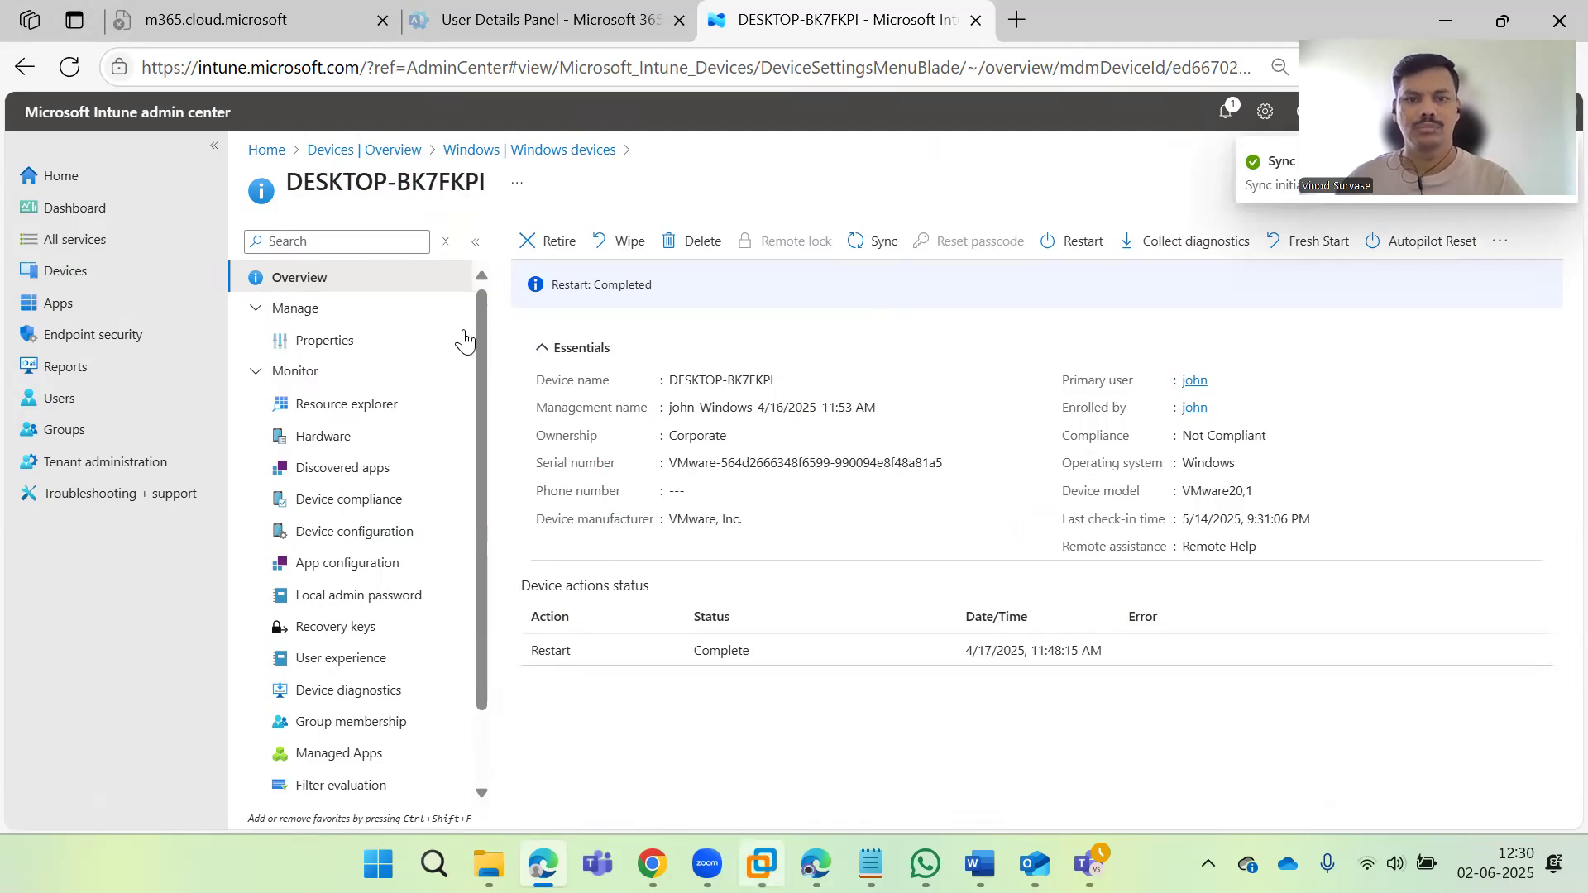
key("alt+Tab")
left_click(496, 350)
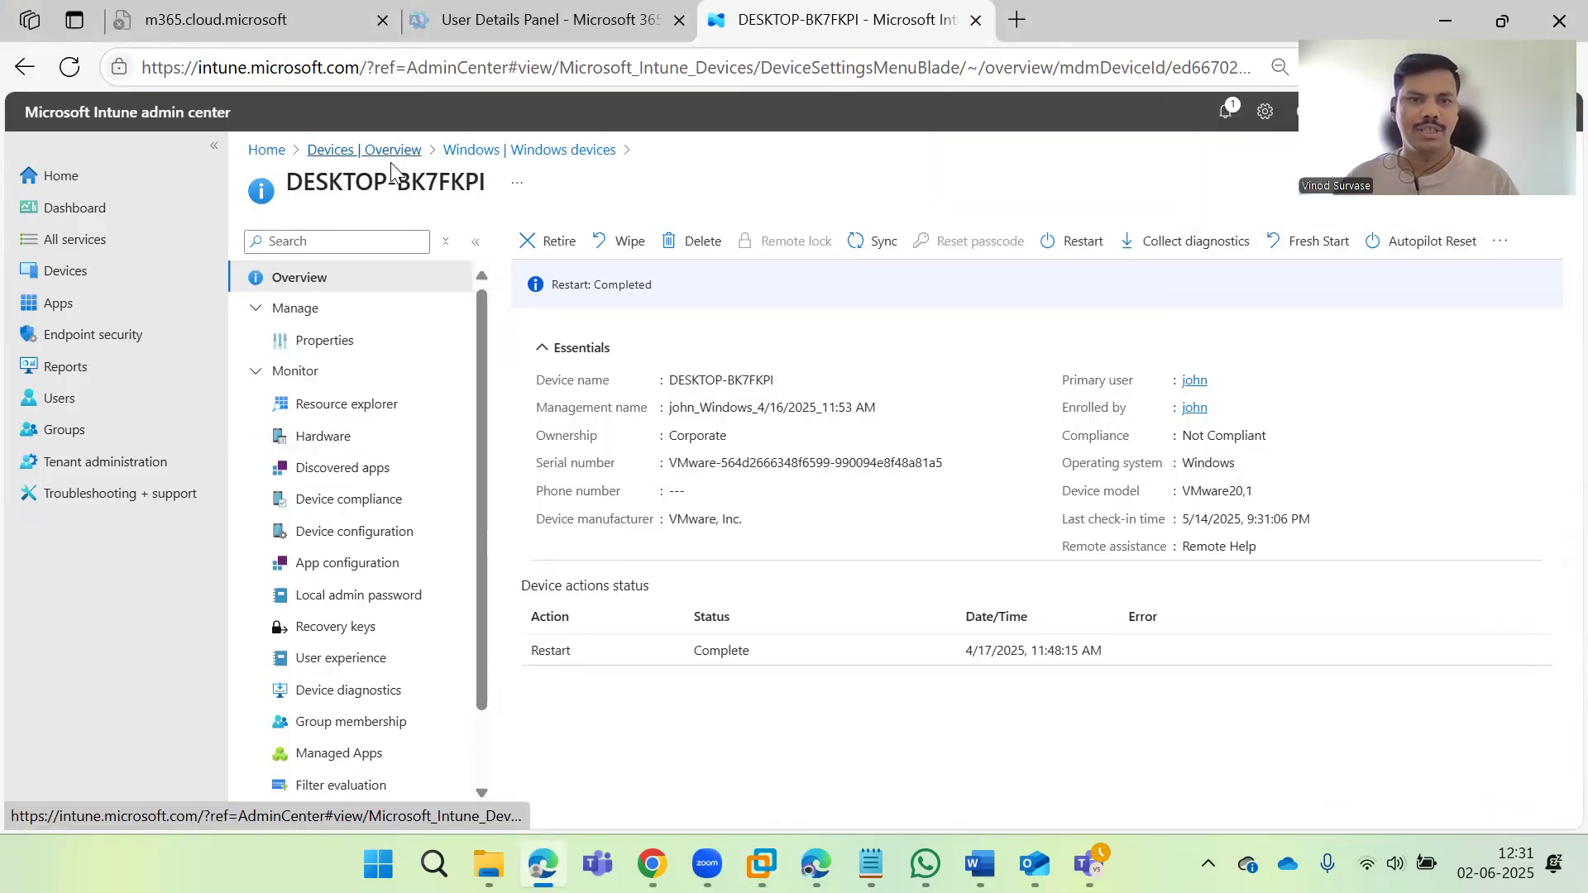
Step: Search the Windows configuration policies for Set Default Browser Policy and open that policy
left_click(459, 157)
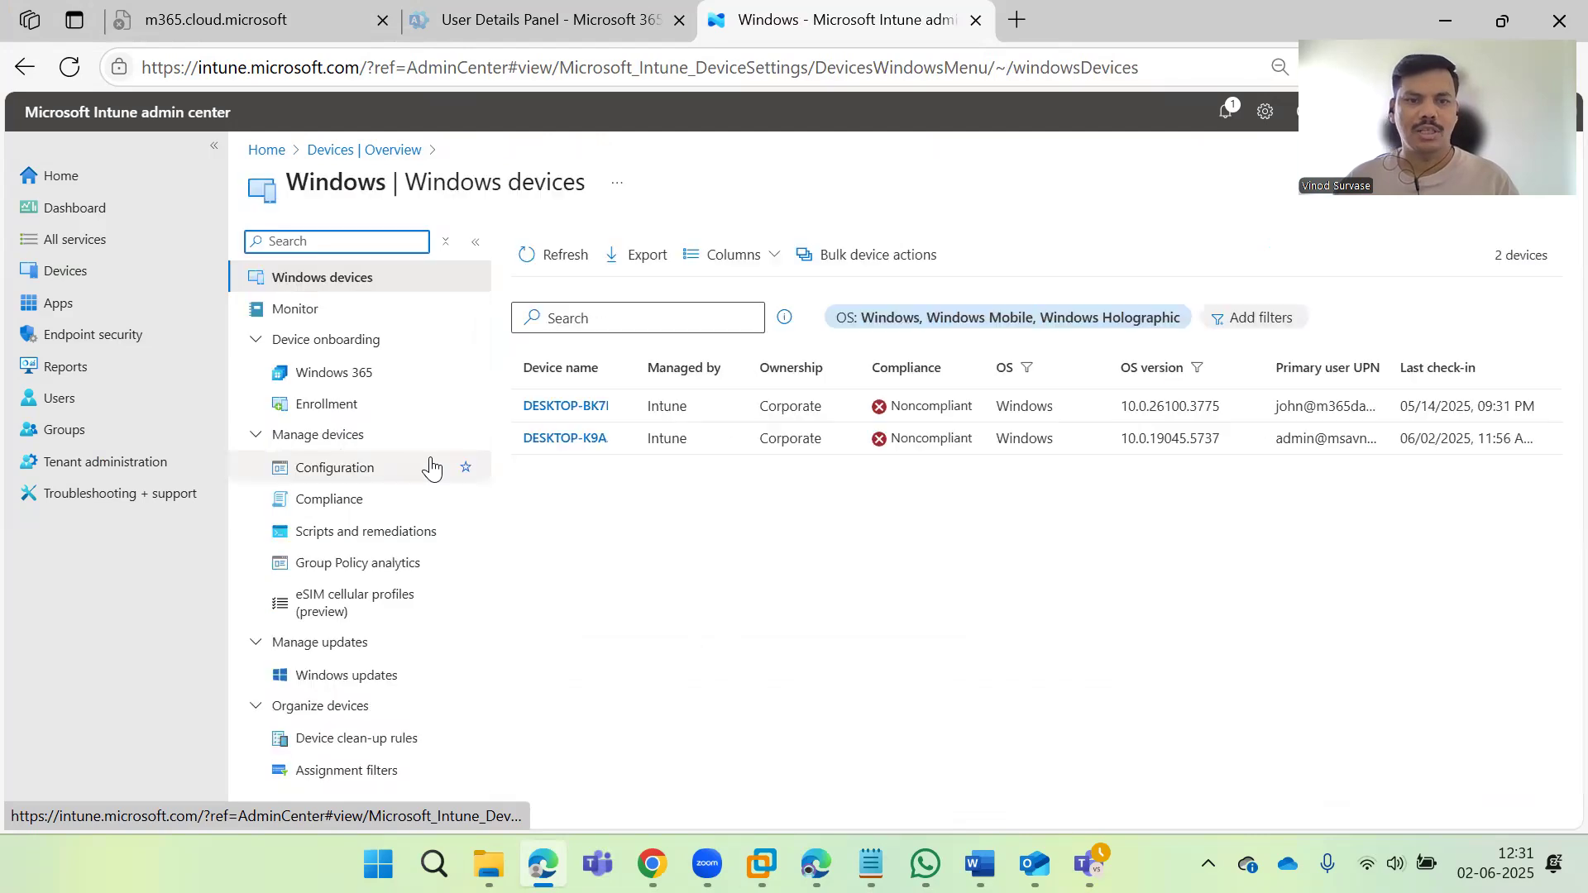
left_click(335, 467)
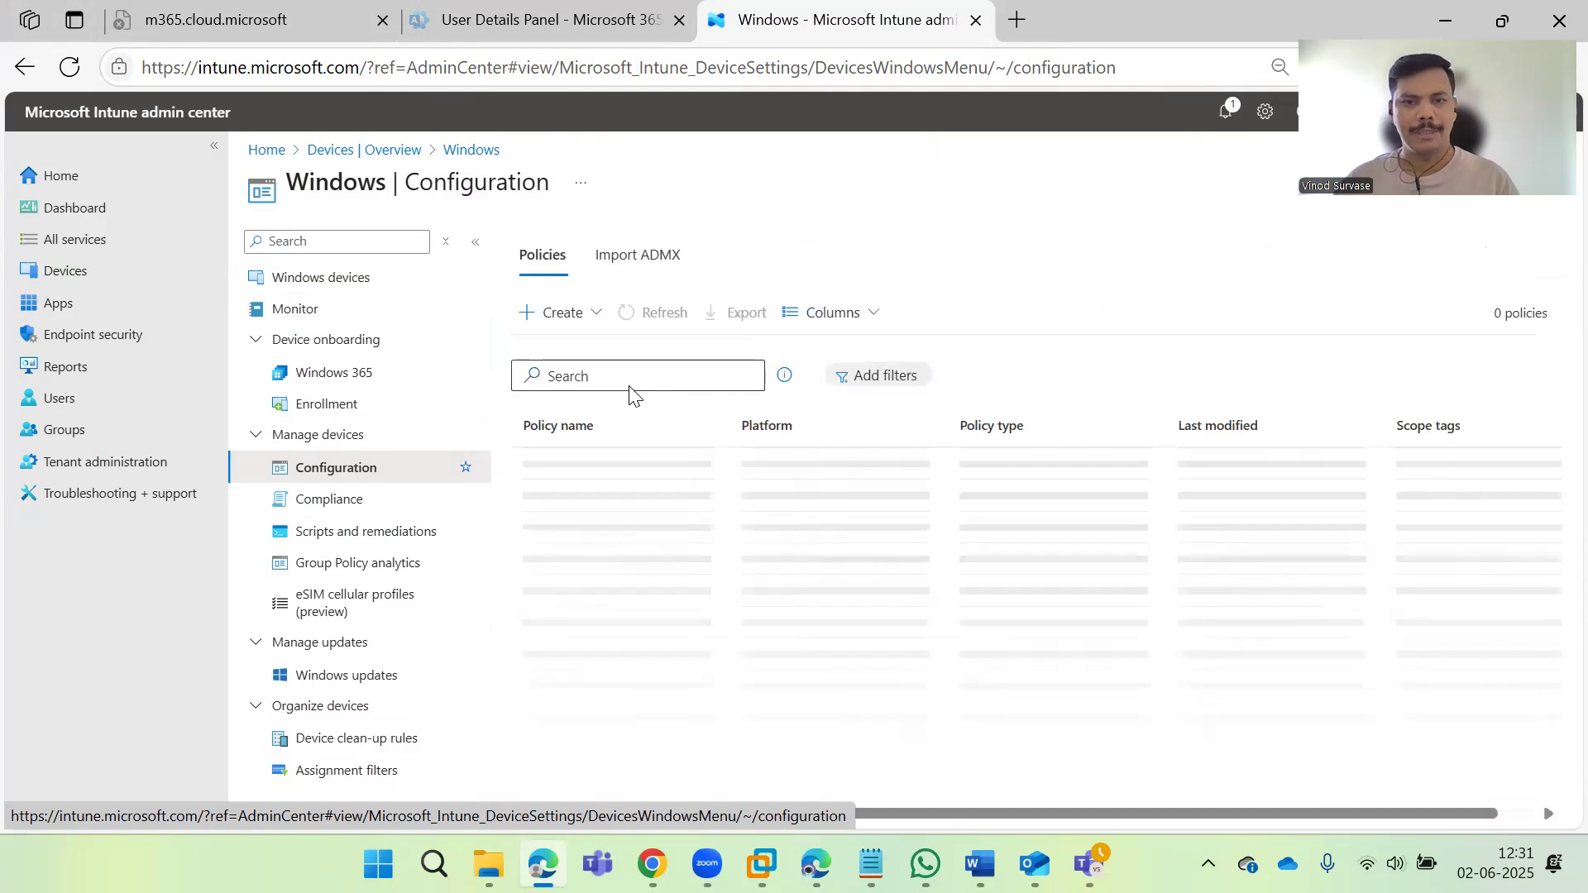
left_click(634, 392)
left_click(736, 488)
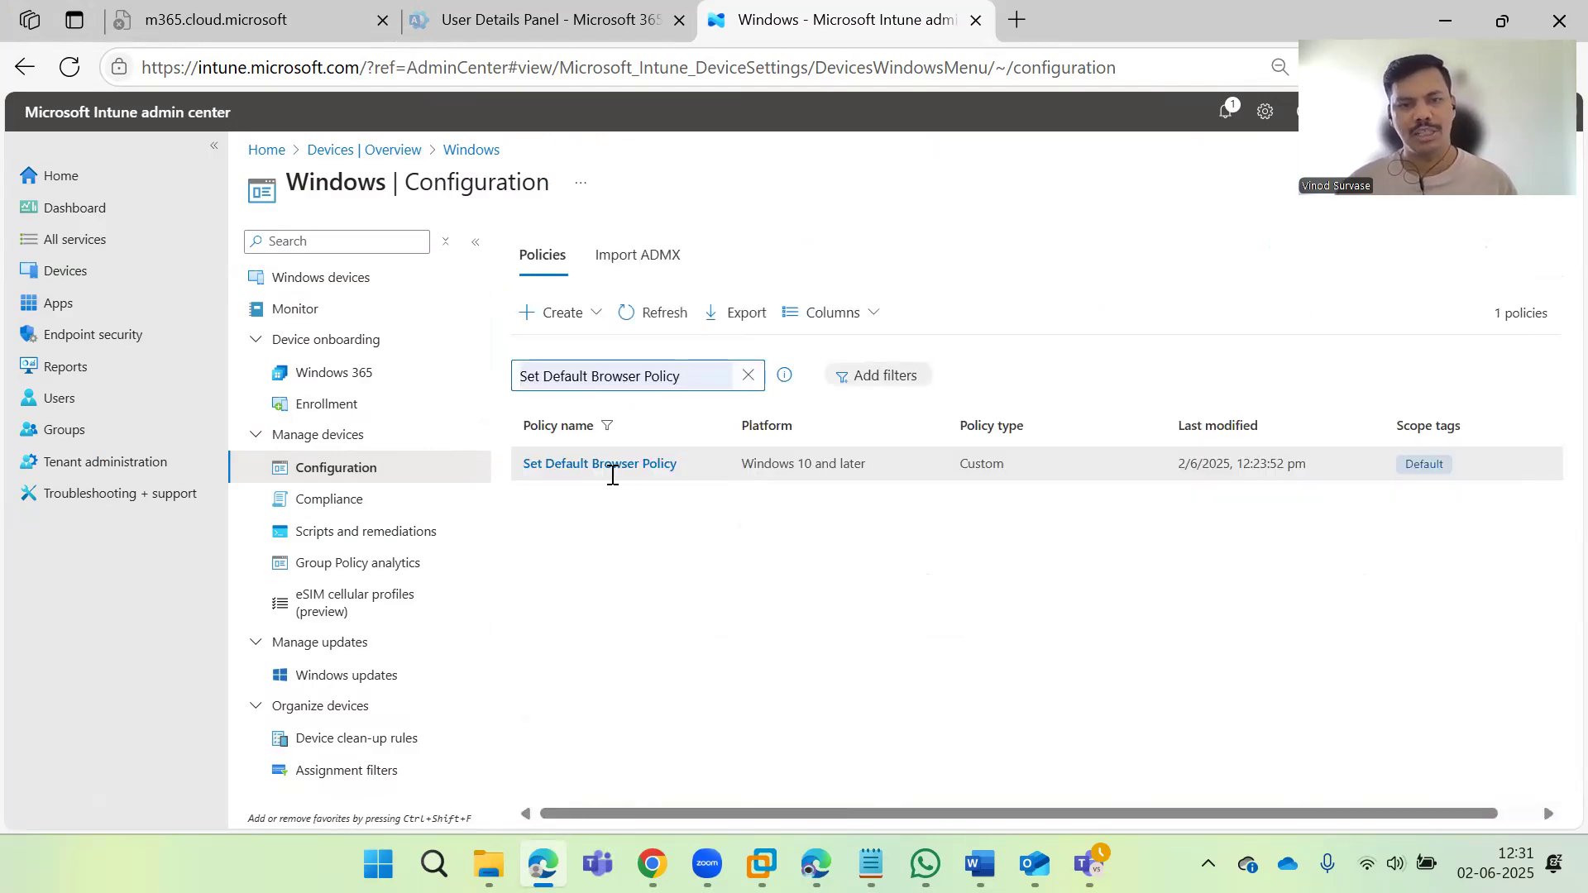
left_click(618, 471)
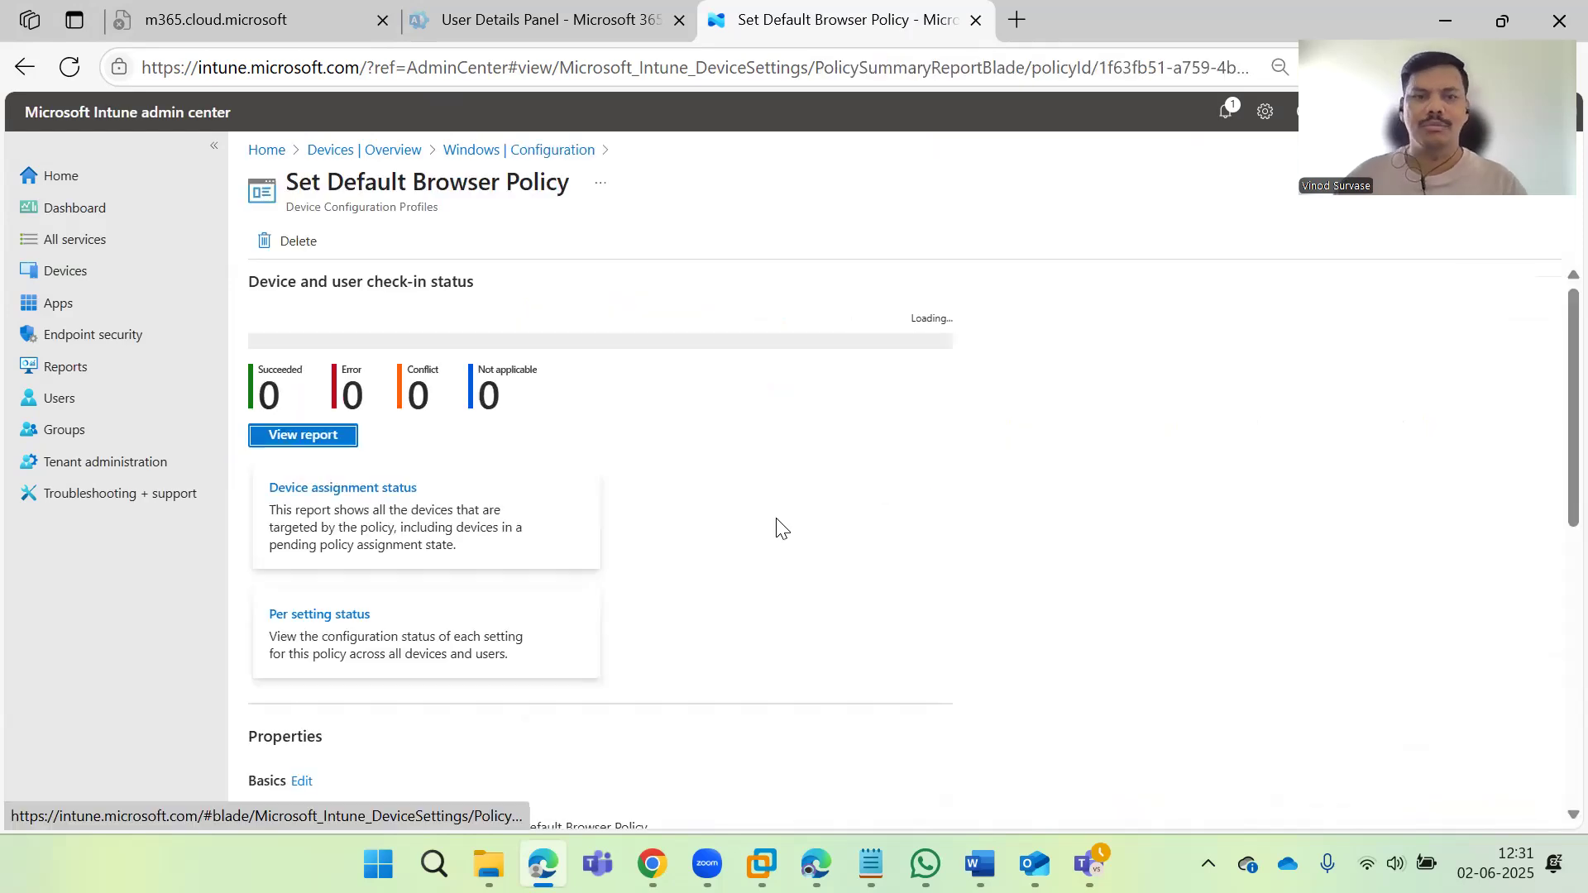
left_click(863, 428)
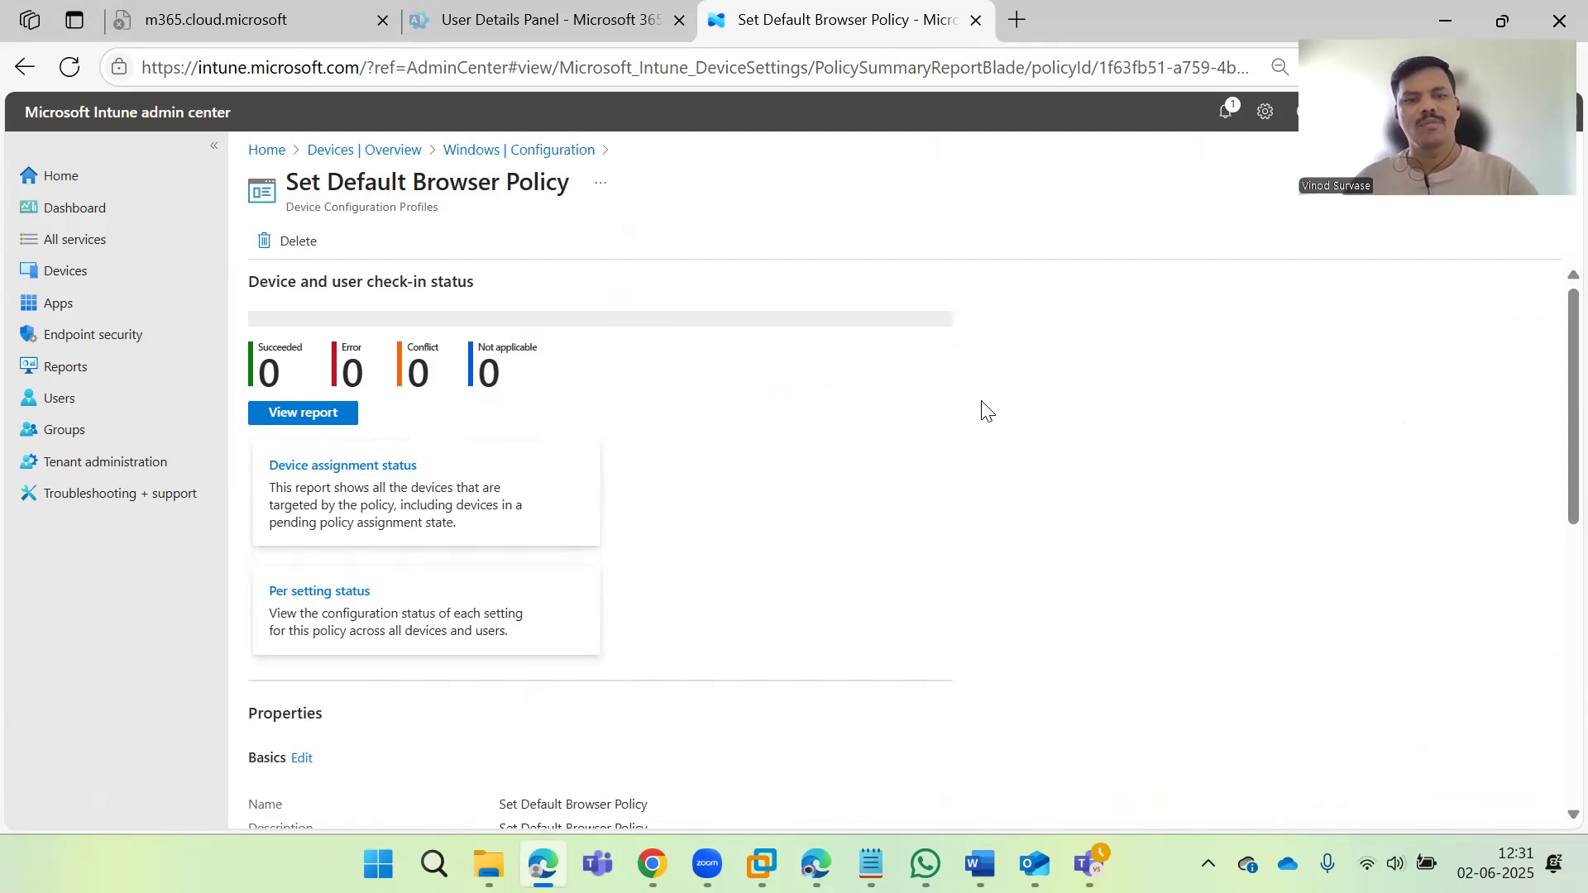
Step: Review the policy's check-in status, assignments and configuration summary, and look at the portal notifications
scroll(1290, 488, "down", 10)
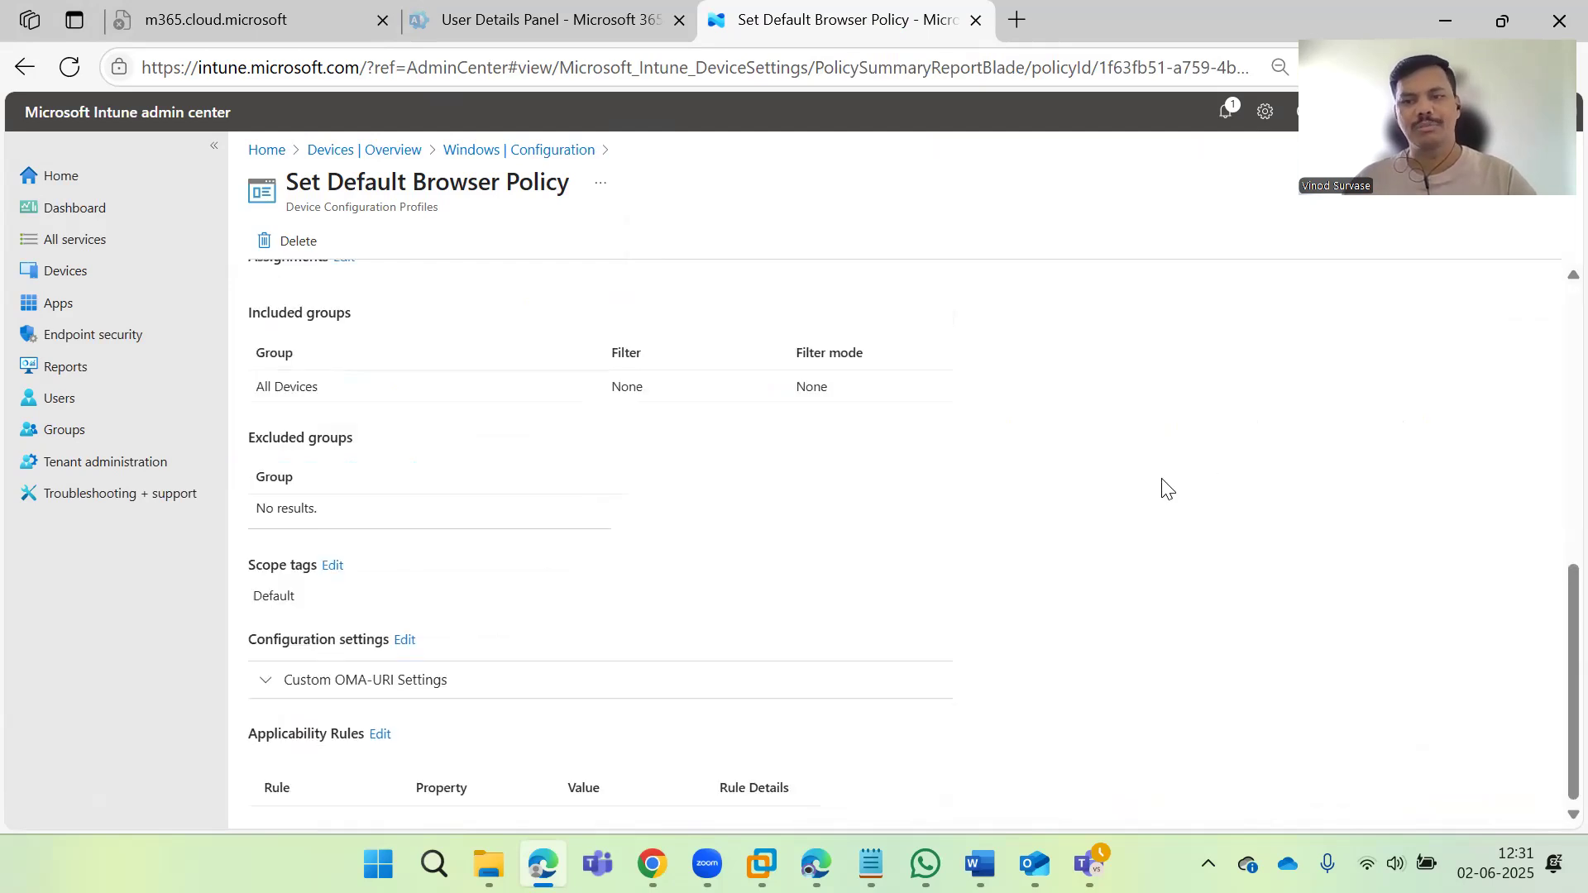
scroll(1162, 482, "up", 8)
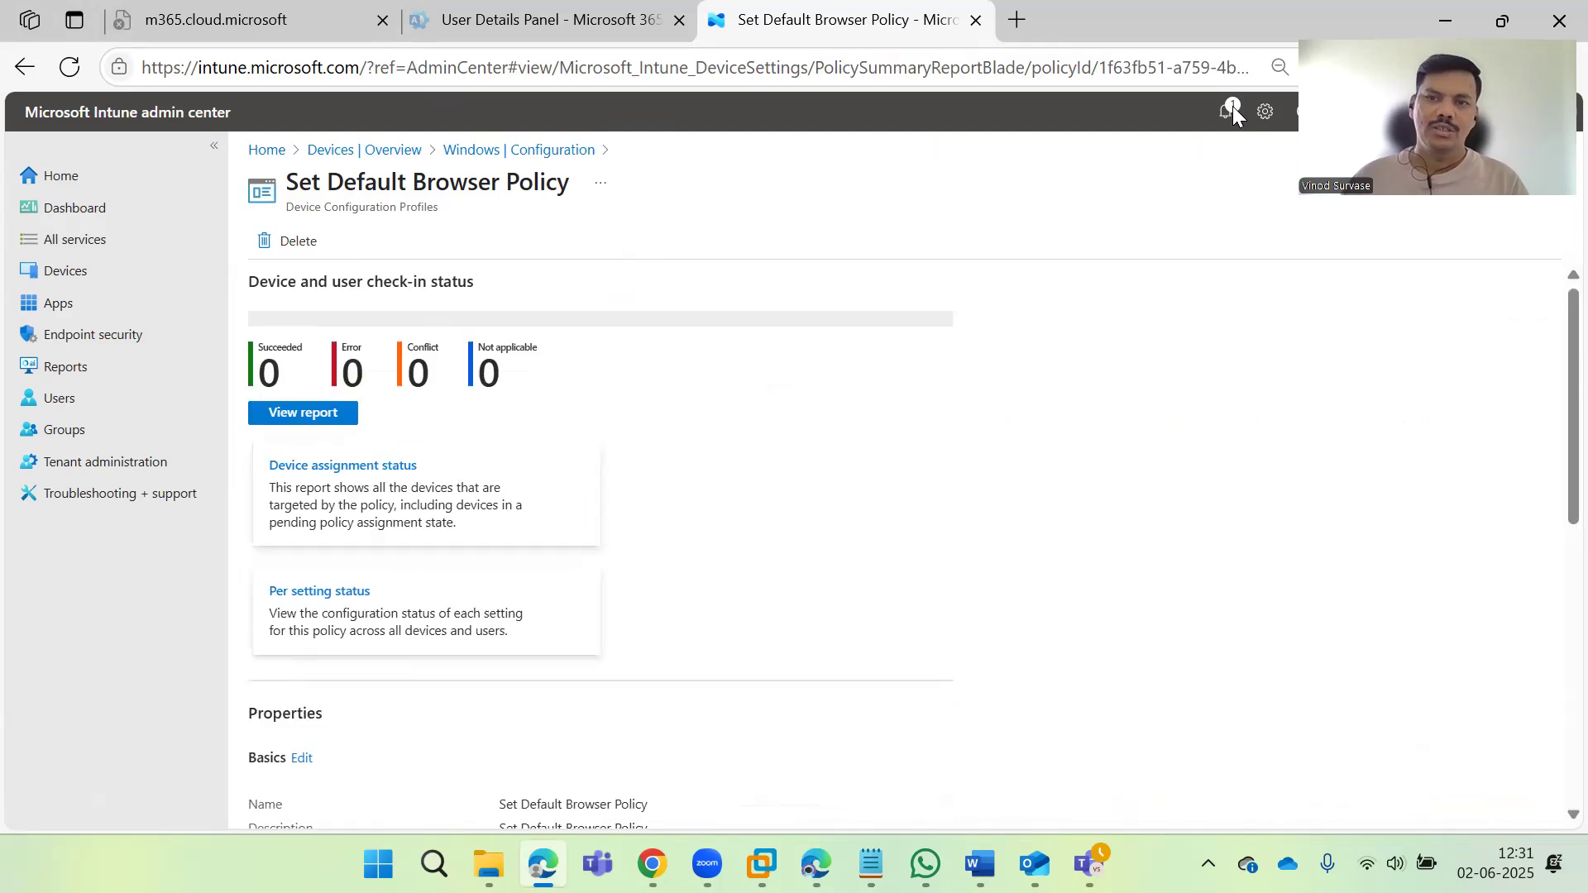
left_click(1231, 114)
left_click(1049, 489)
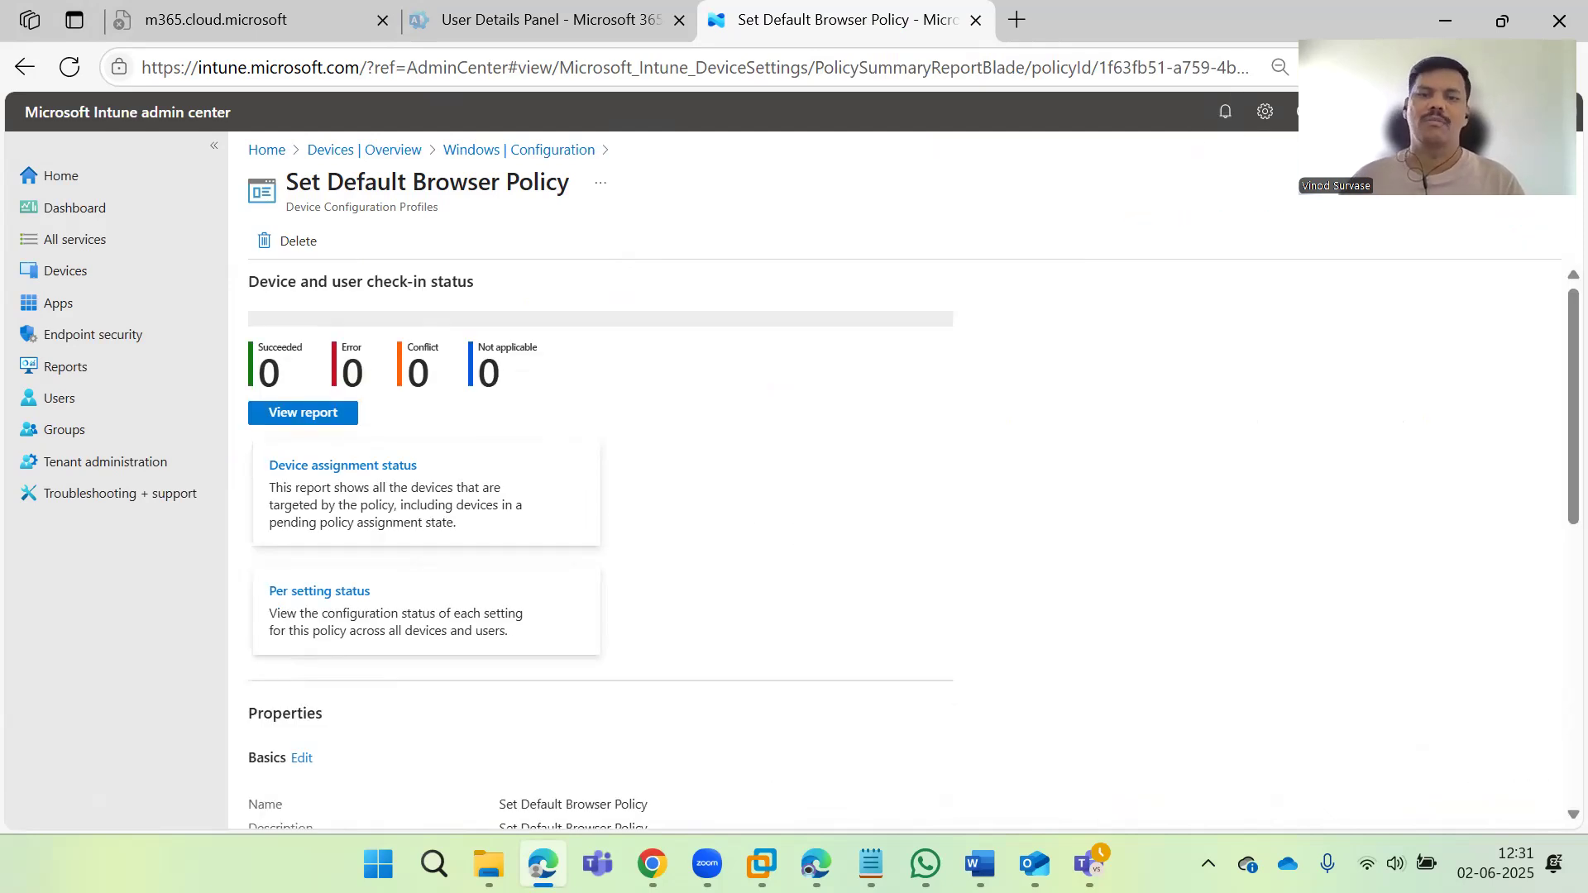
Step: Switch to VMware Workstation and check the restart progress of the Windows 10 x64 and Windows 11 x64 virtual machines
key("alt+Tab")
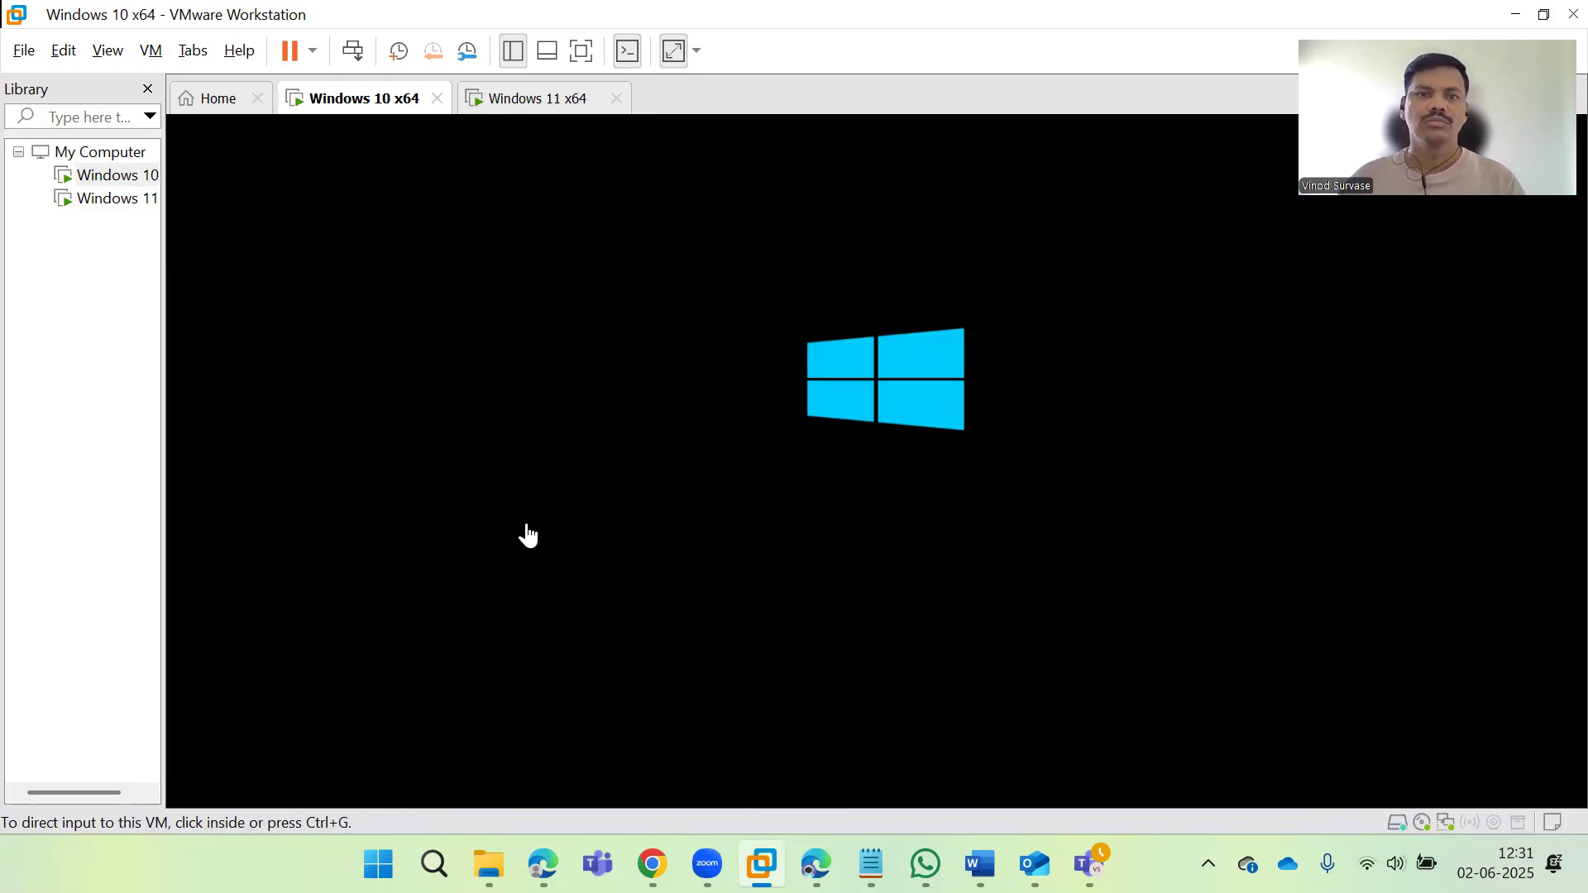
left_click(514, 102)
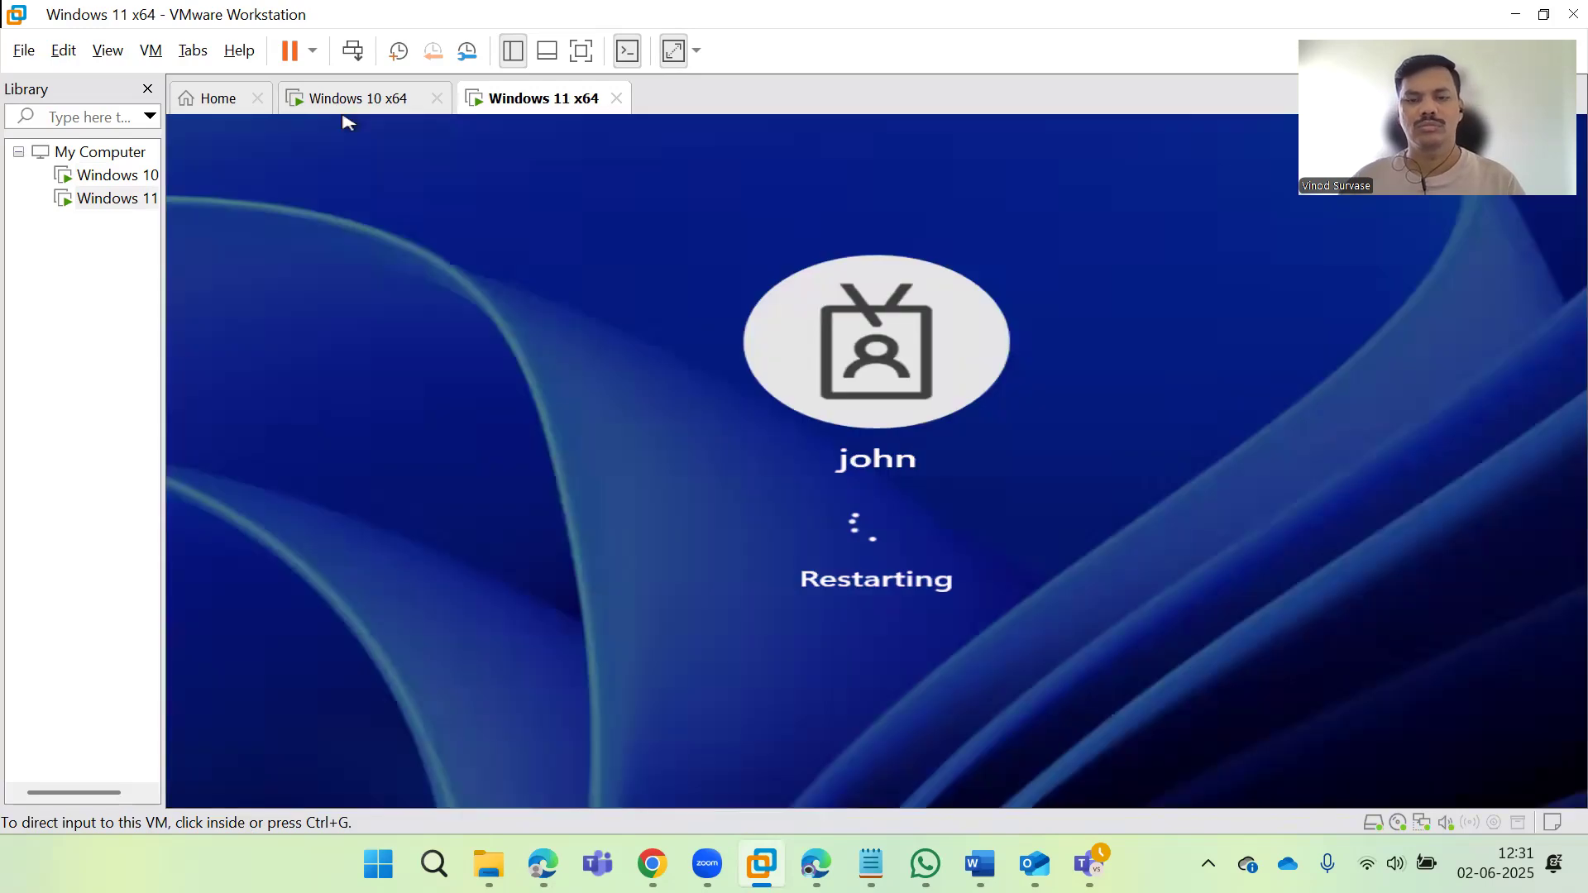
left_click(533, 434)
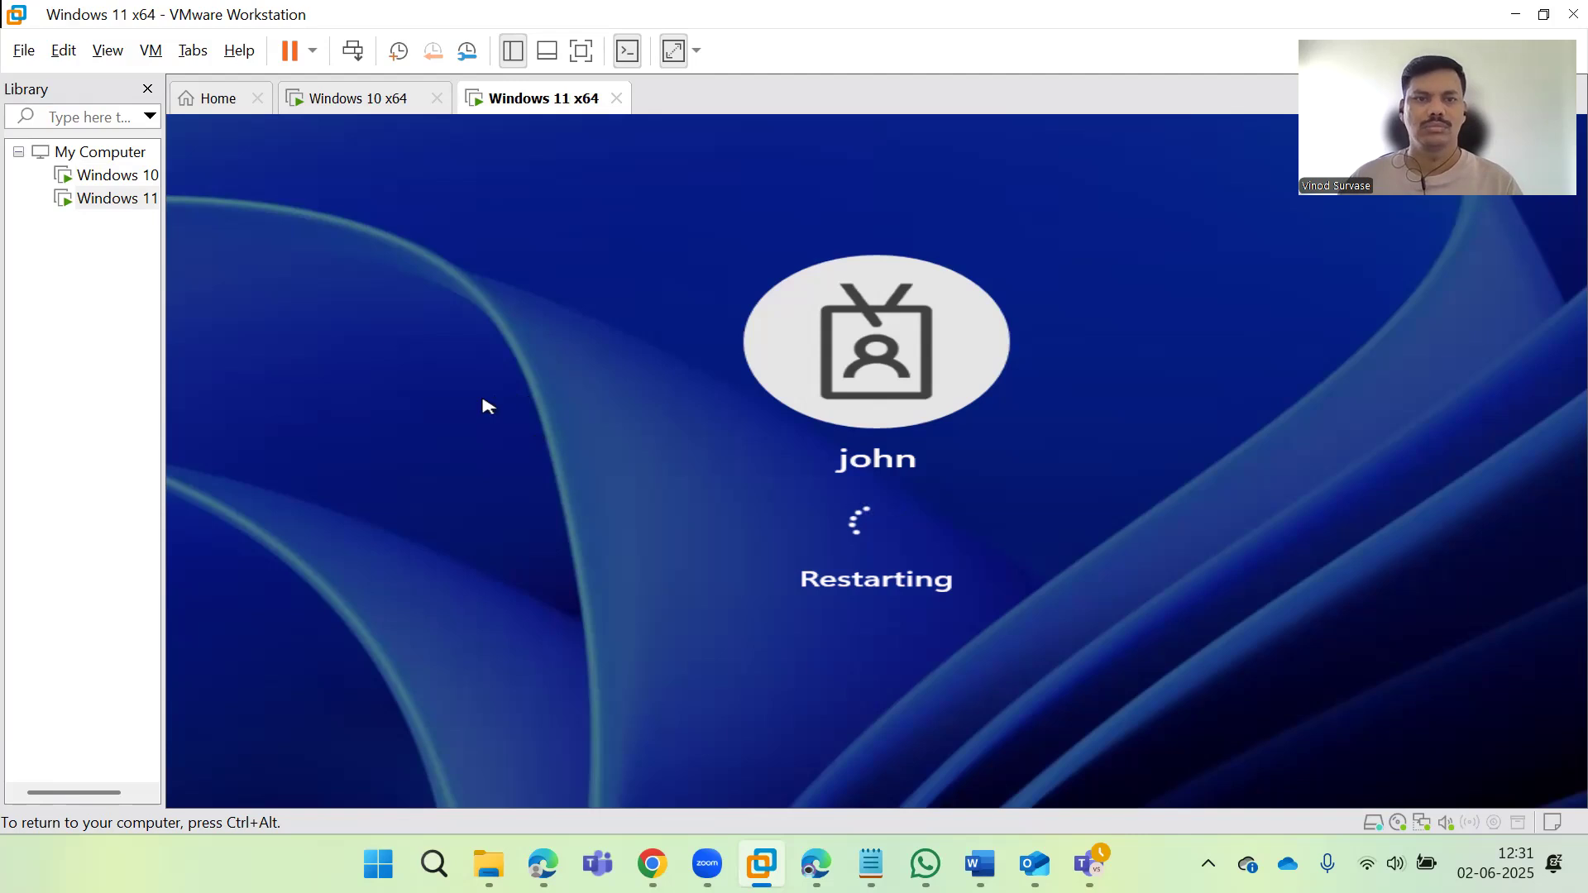
left_click(349, 103)
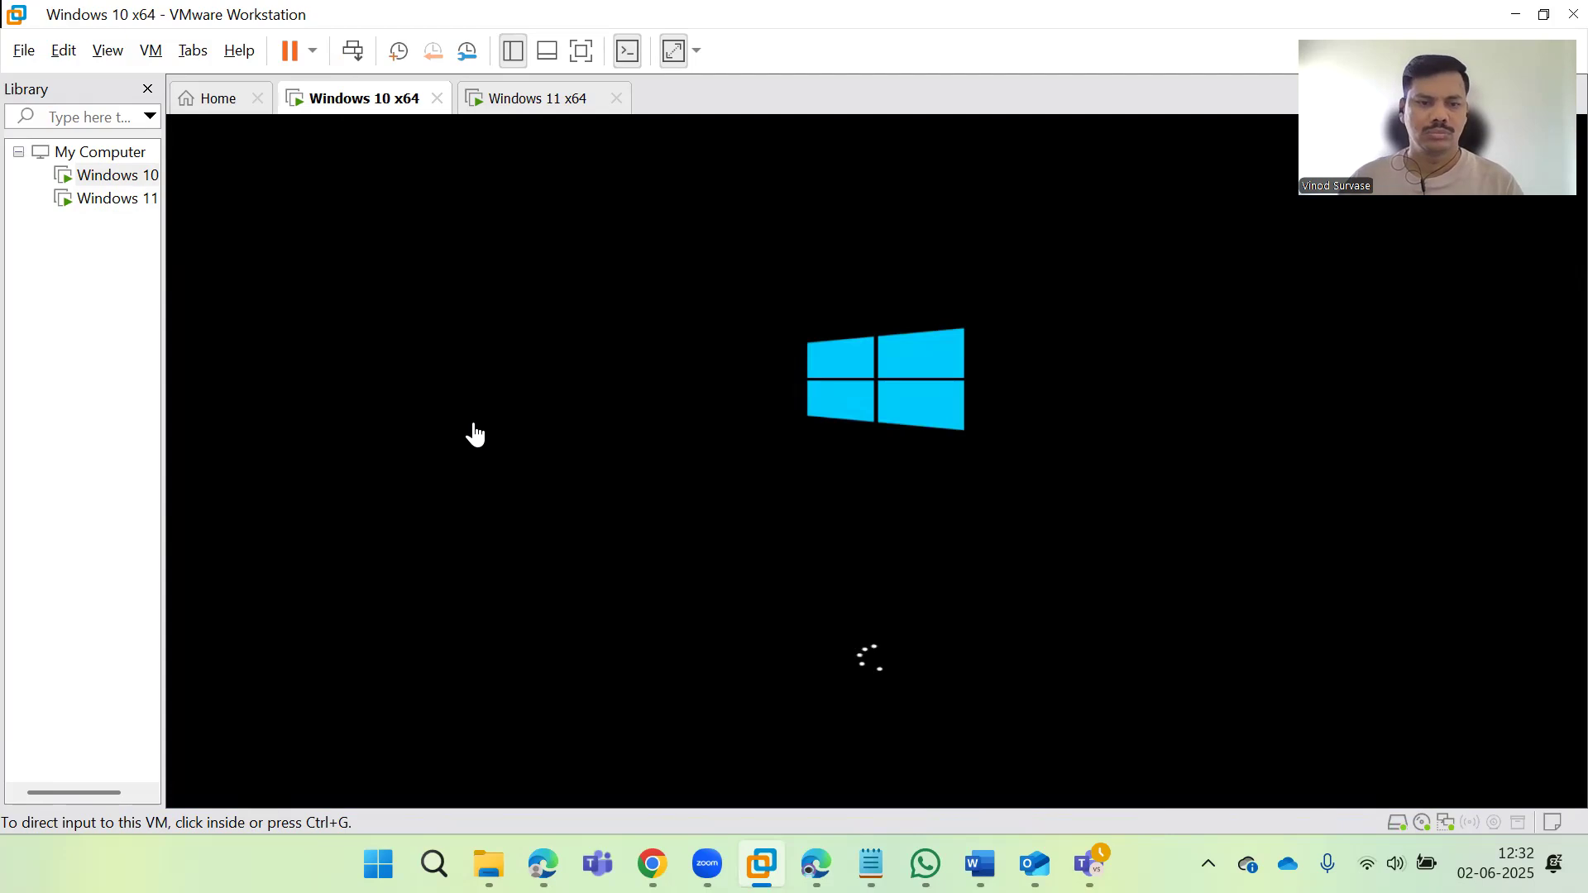
key("ctrl+g")
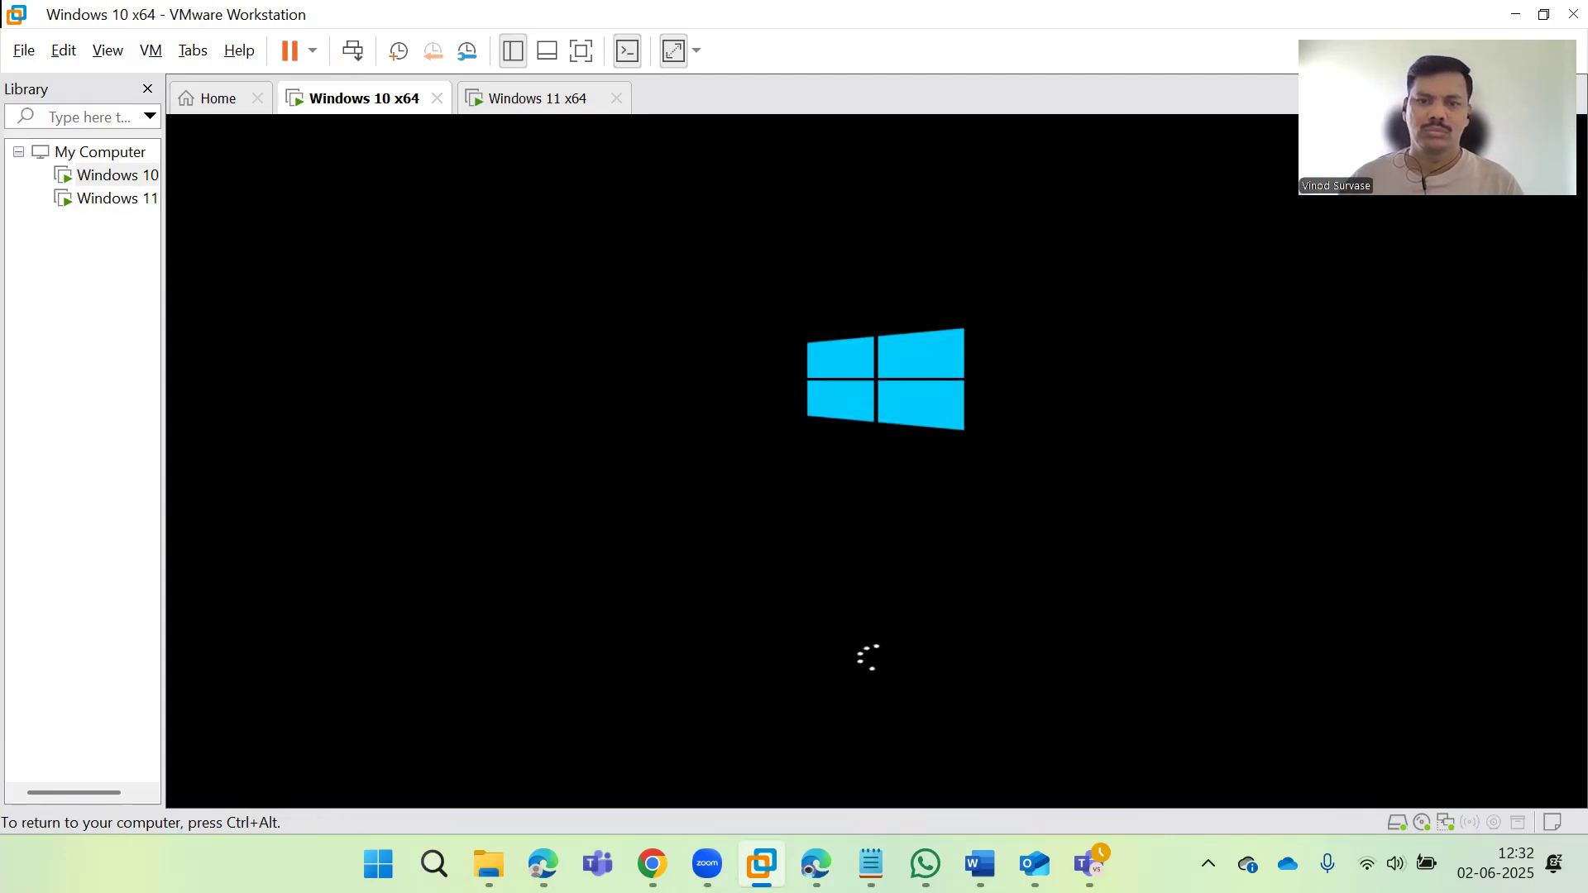
key("ctrl+alt")
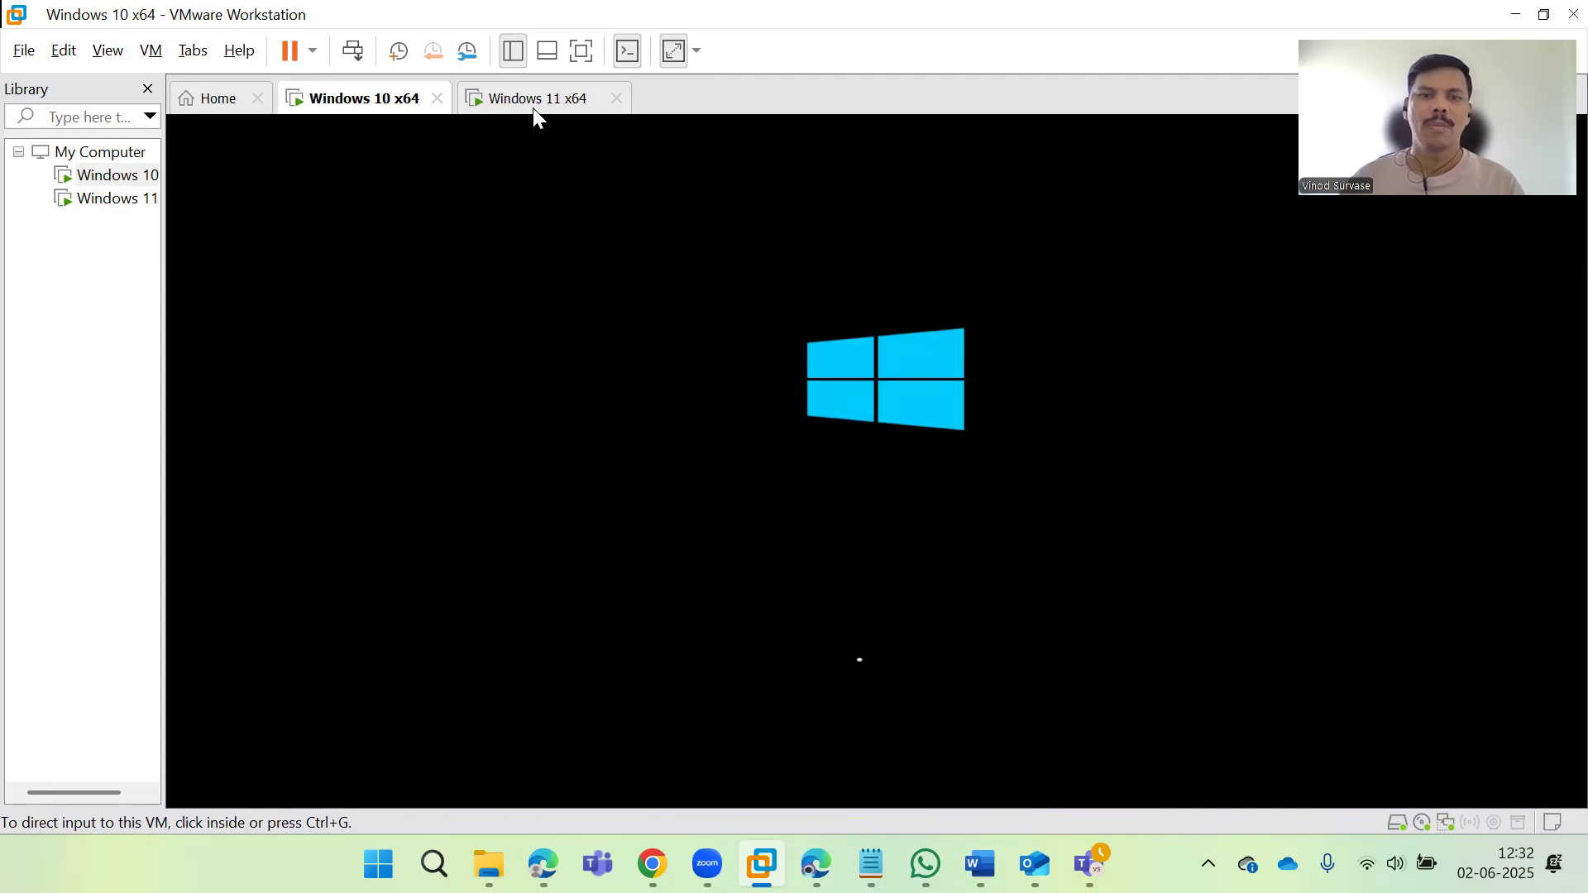
key("ctrl+Tab")
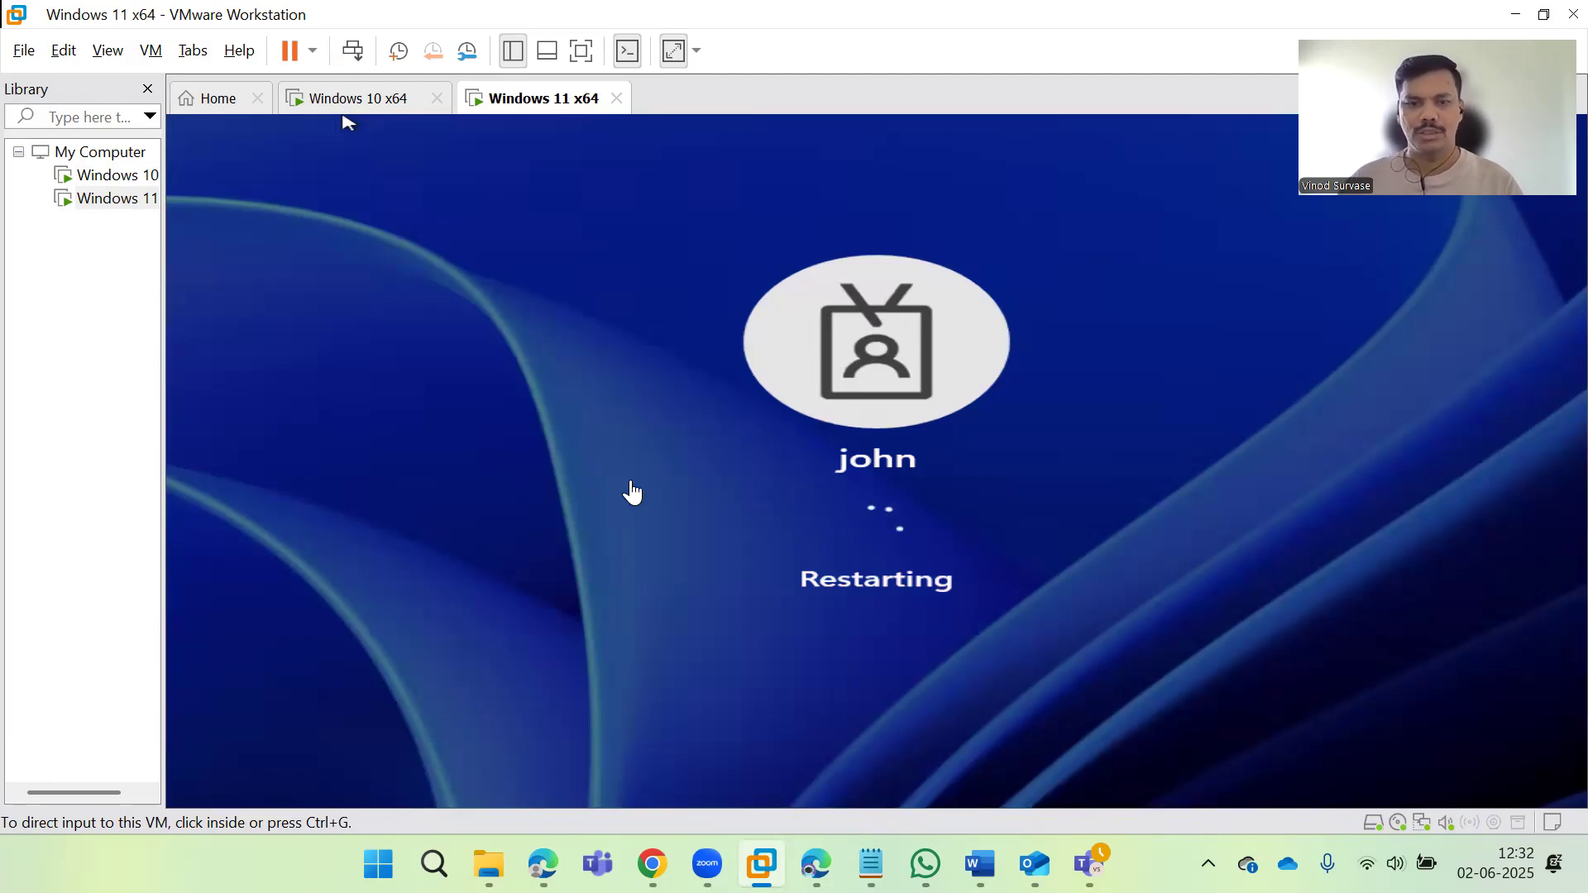
left_click(674, 483)
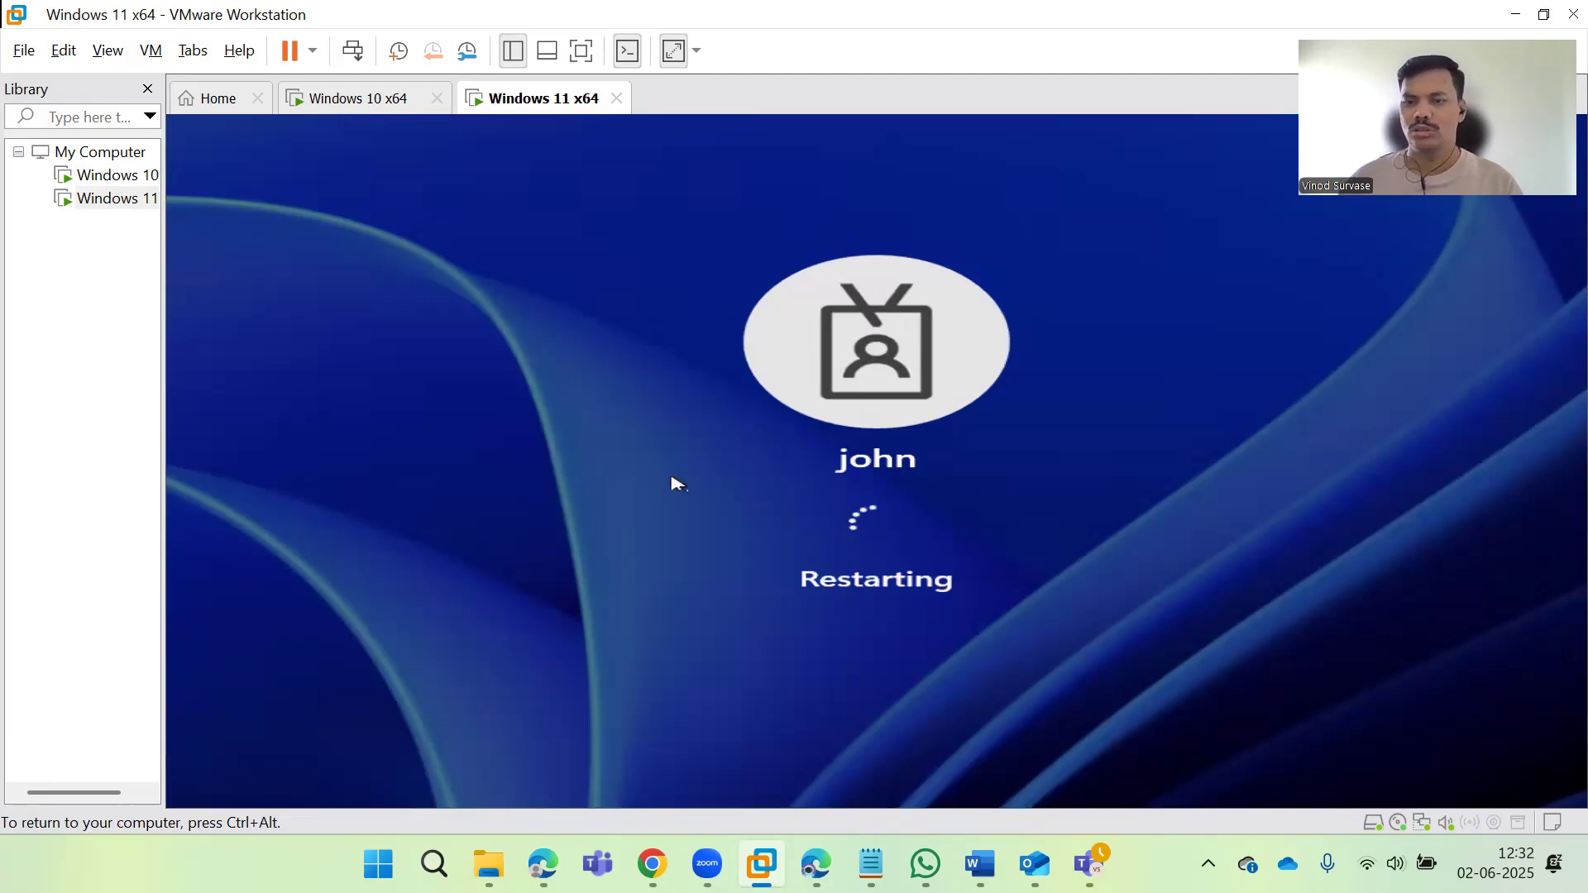
key("ctrl+alt")
Step: Shut down the guest operating system of the Windows 10 x64 virtual machine
left_click(341, 109)
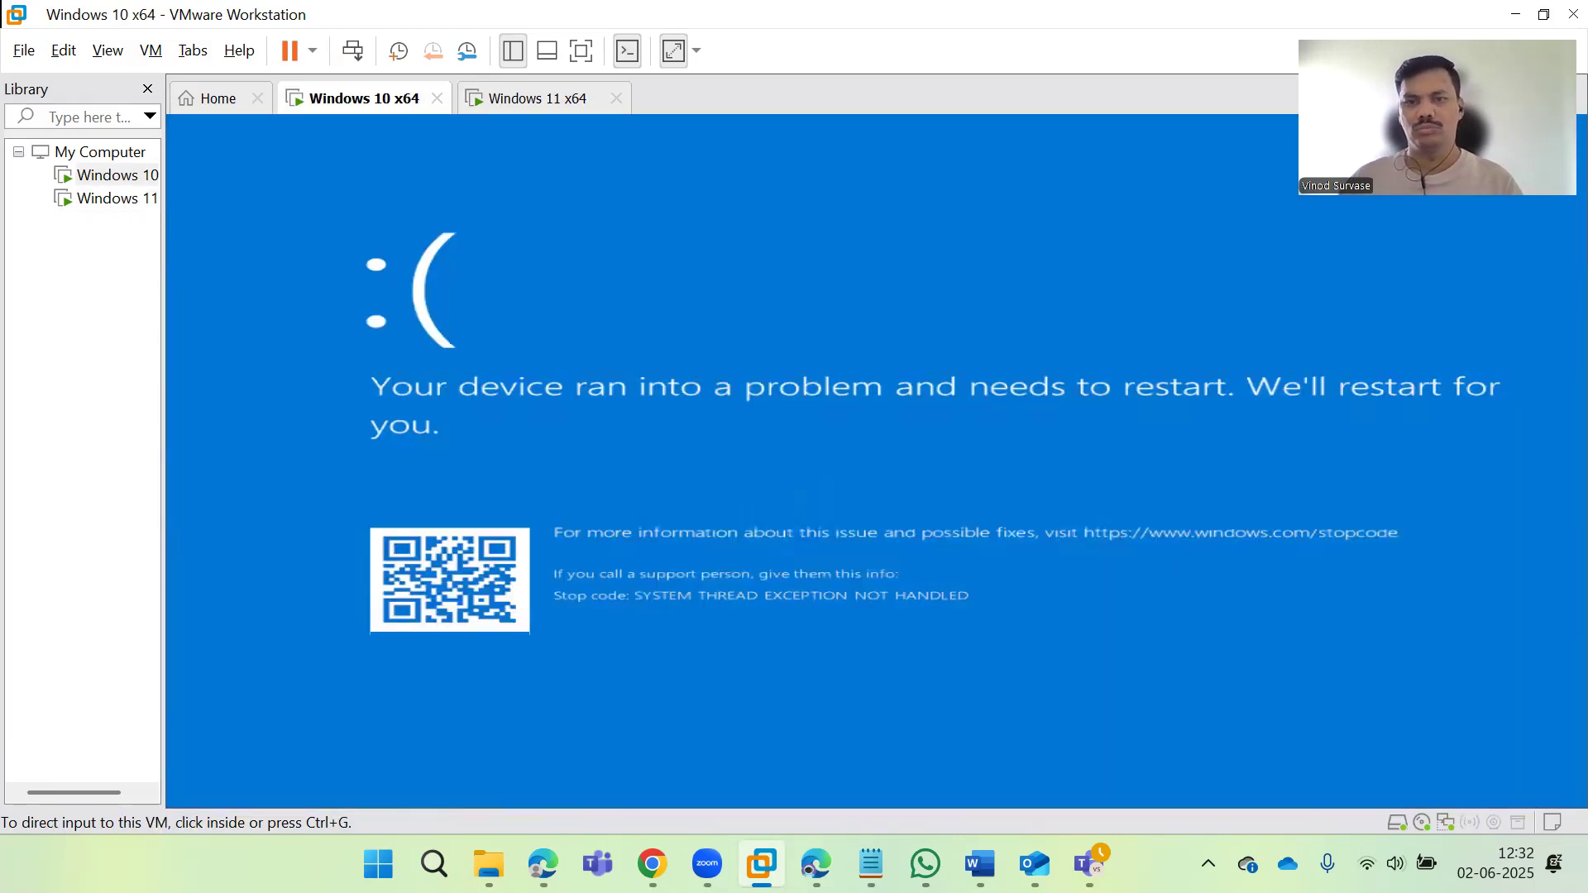
left_click(1049, 486)
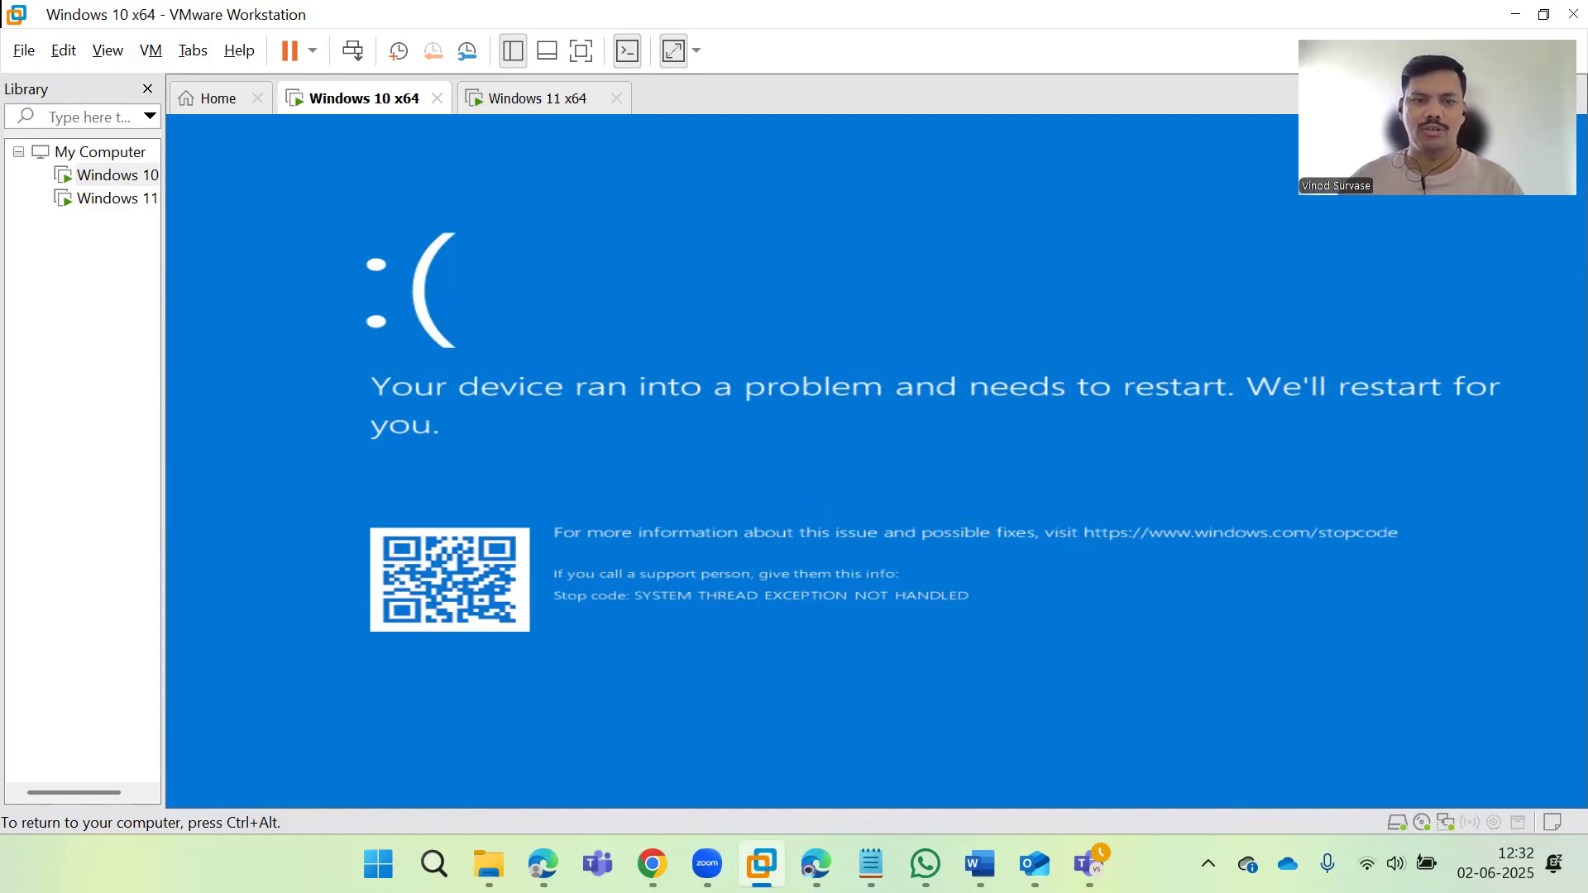
key("ctrl+alt")
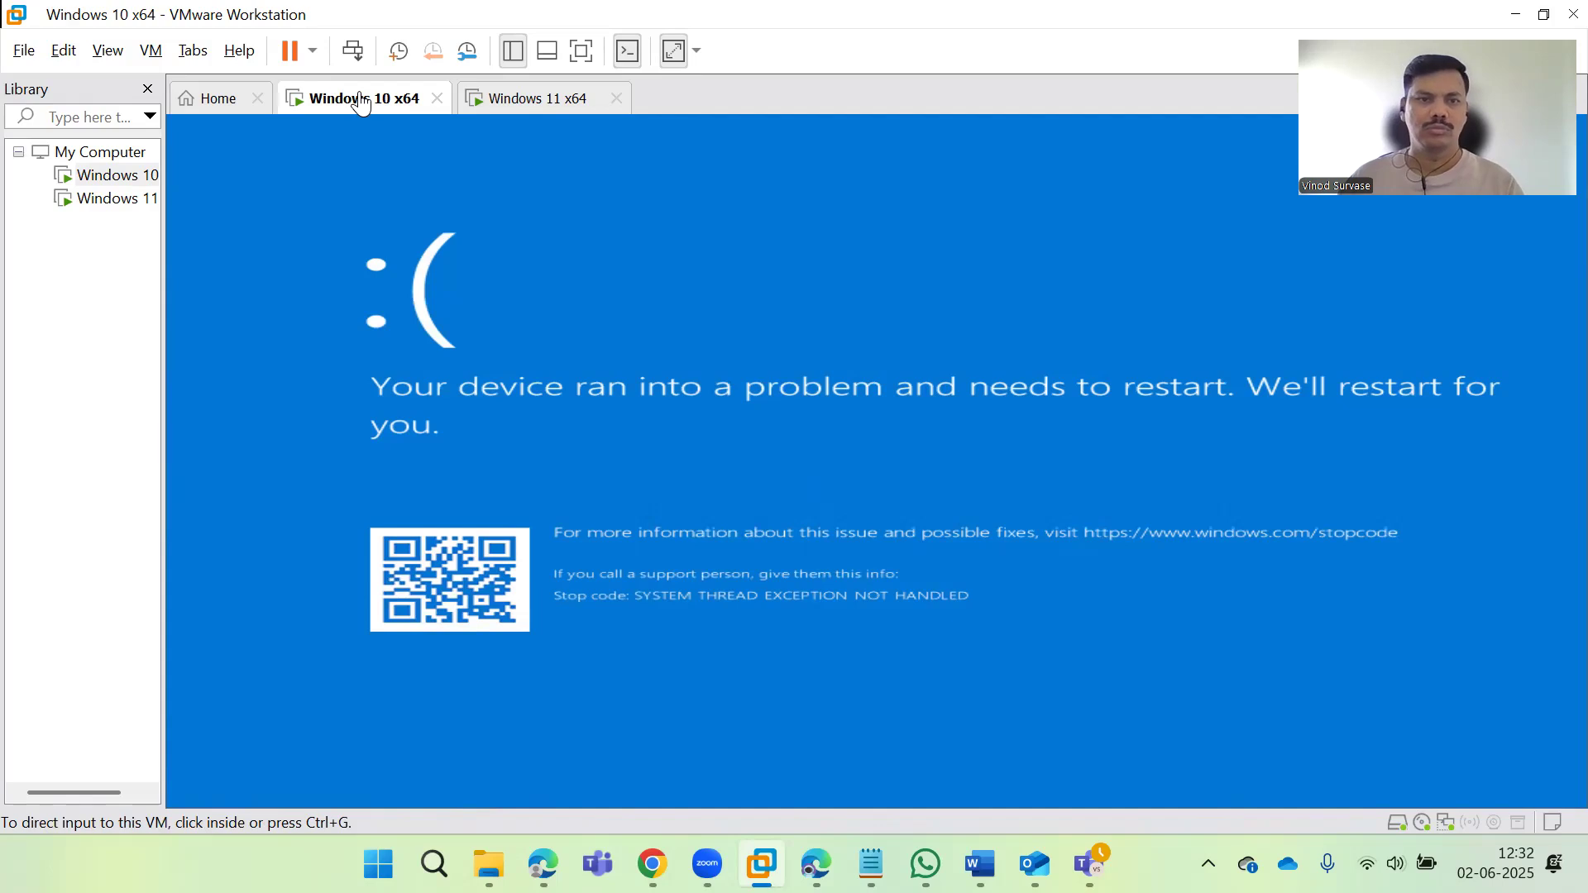
right_click(361, 94)
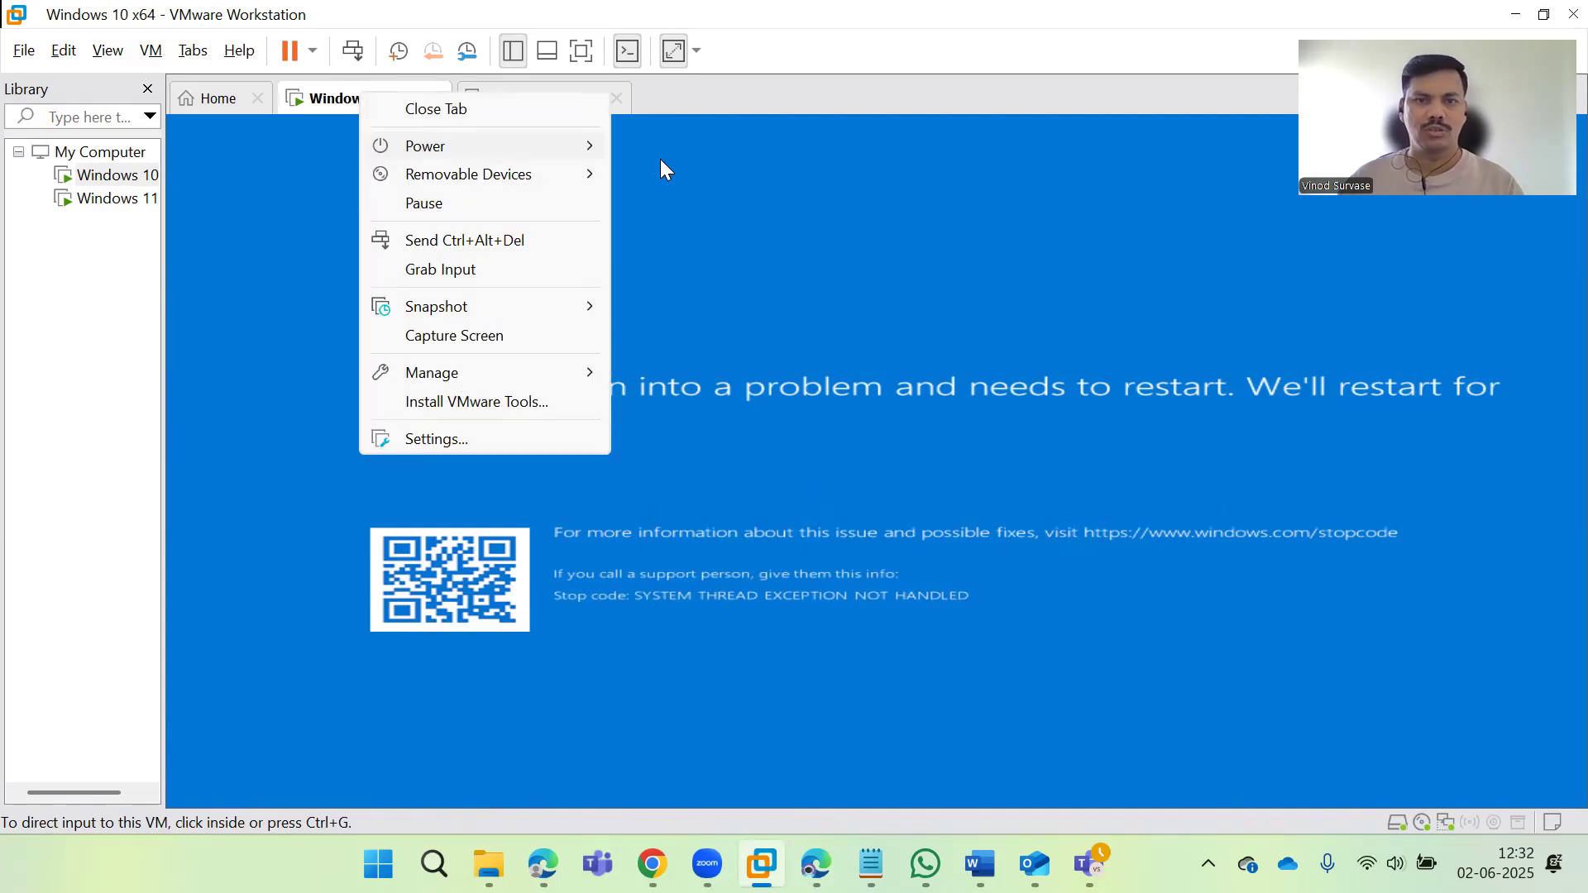
mouse_move(496, 146)
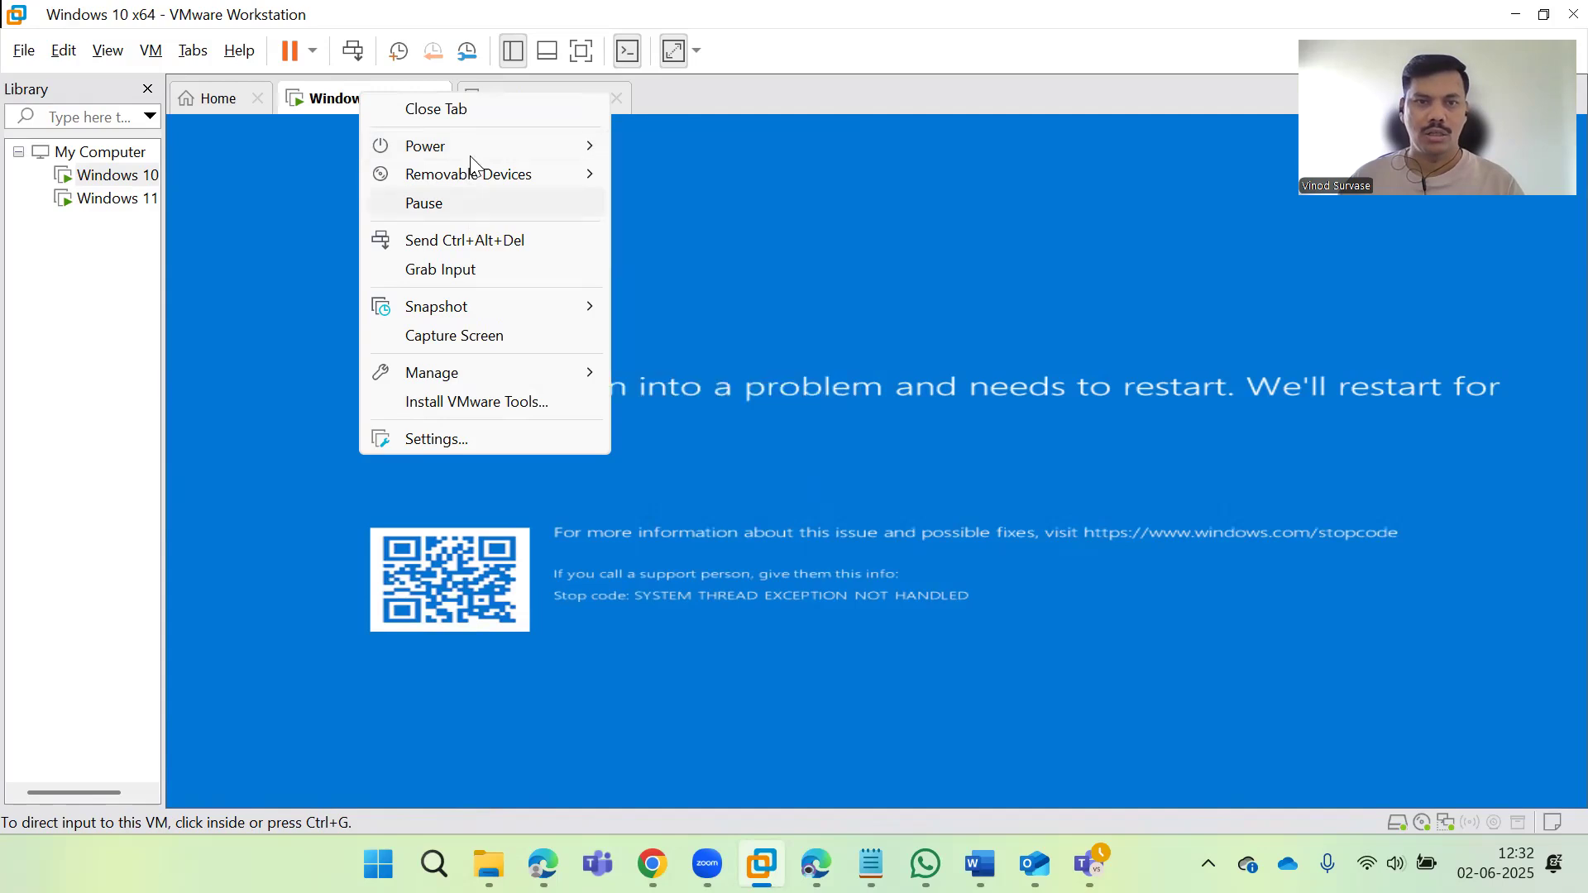
mouse_move(595, 147)
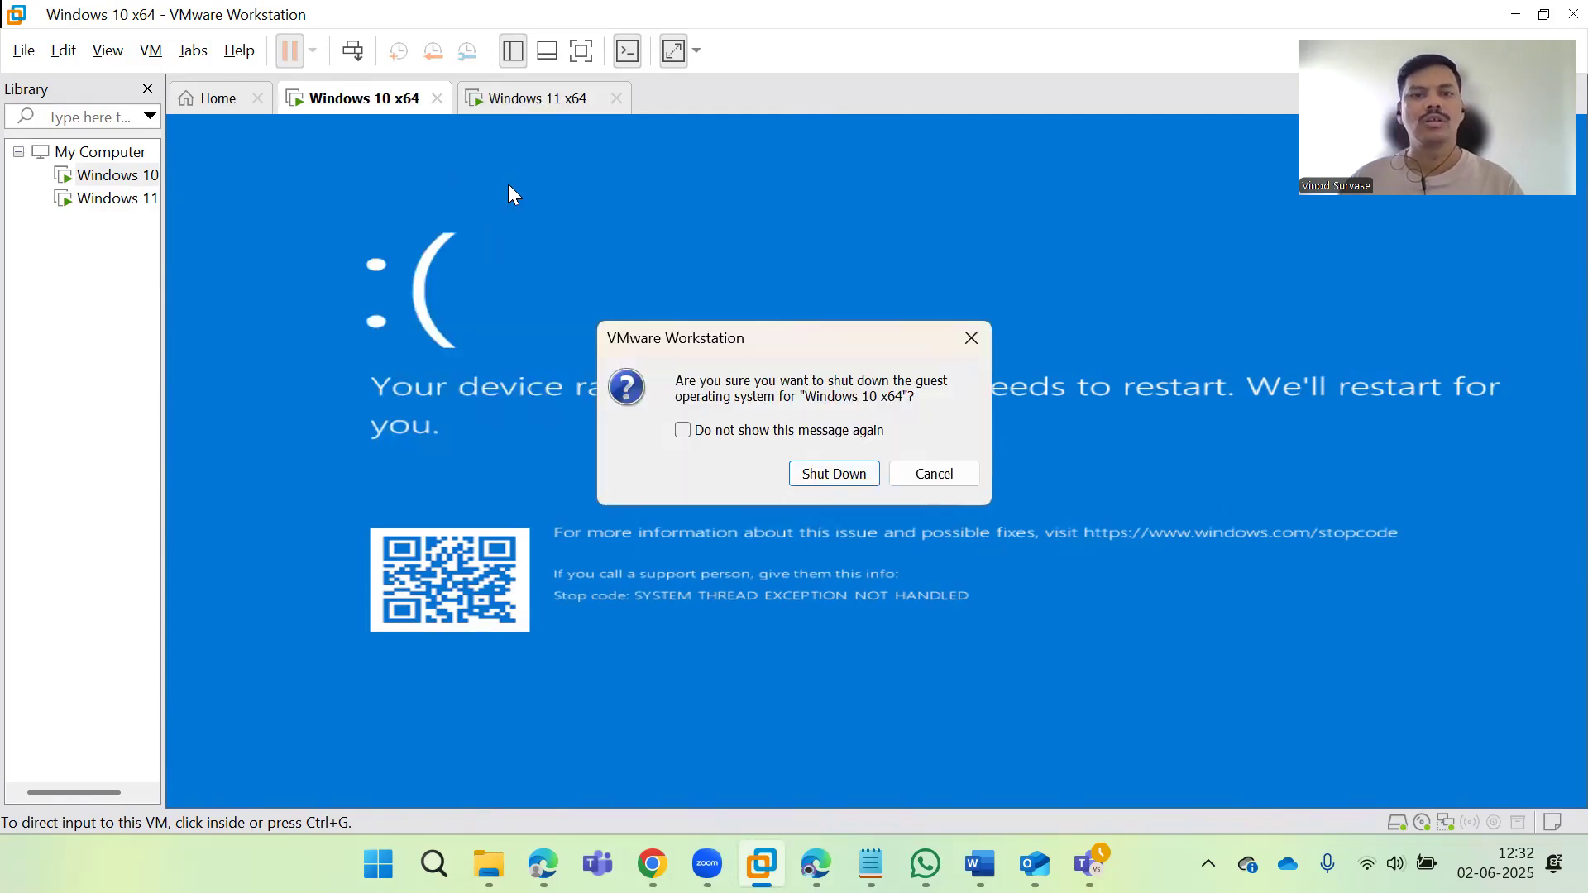
left_click(514, 107)
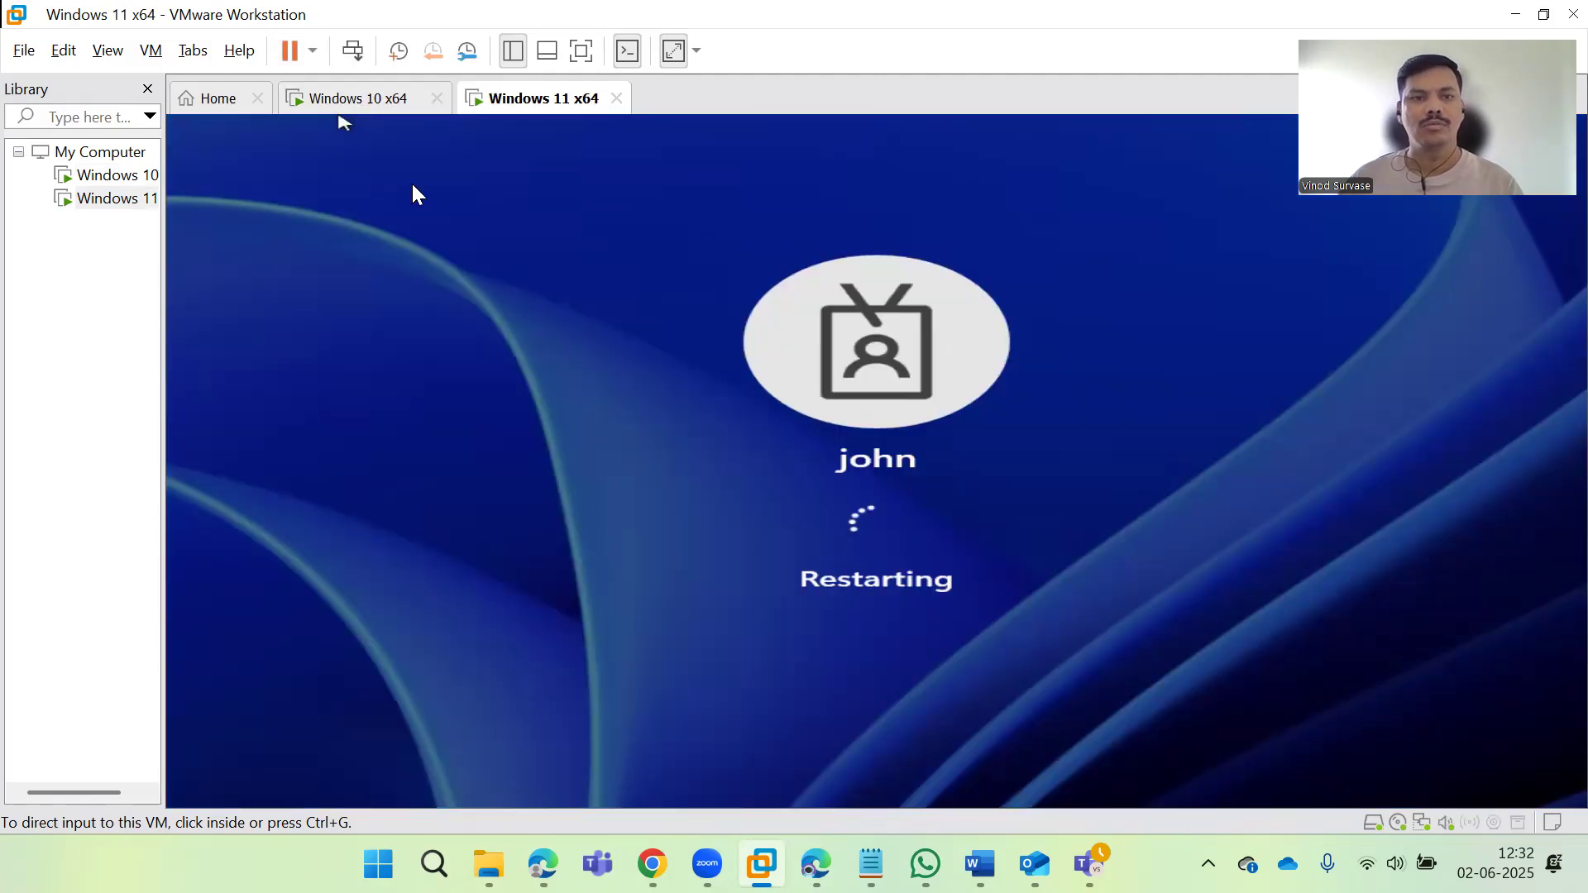
left_click(340, 104)
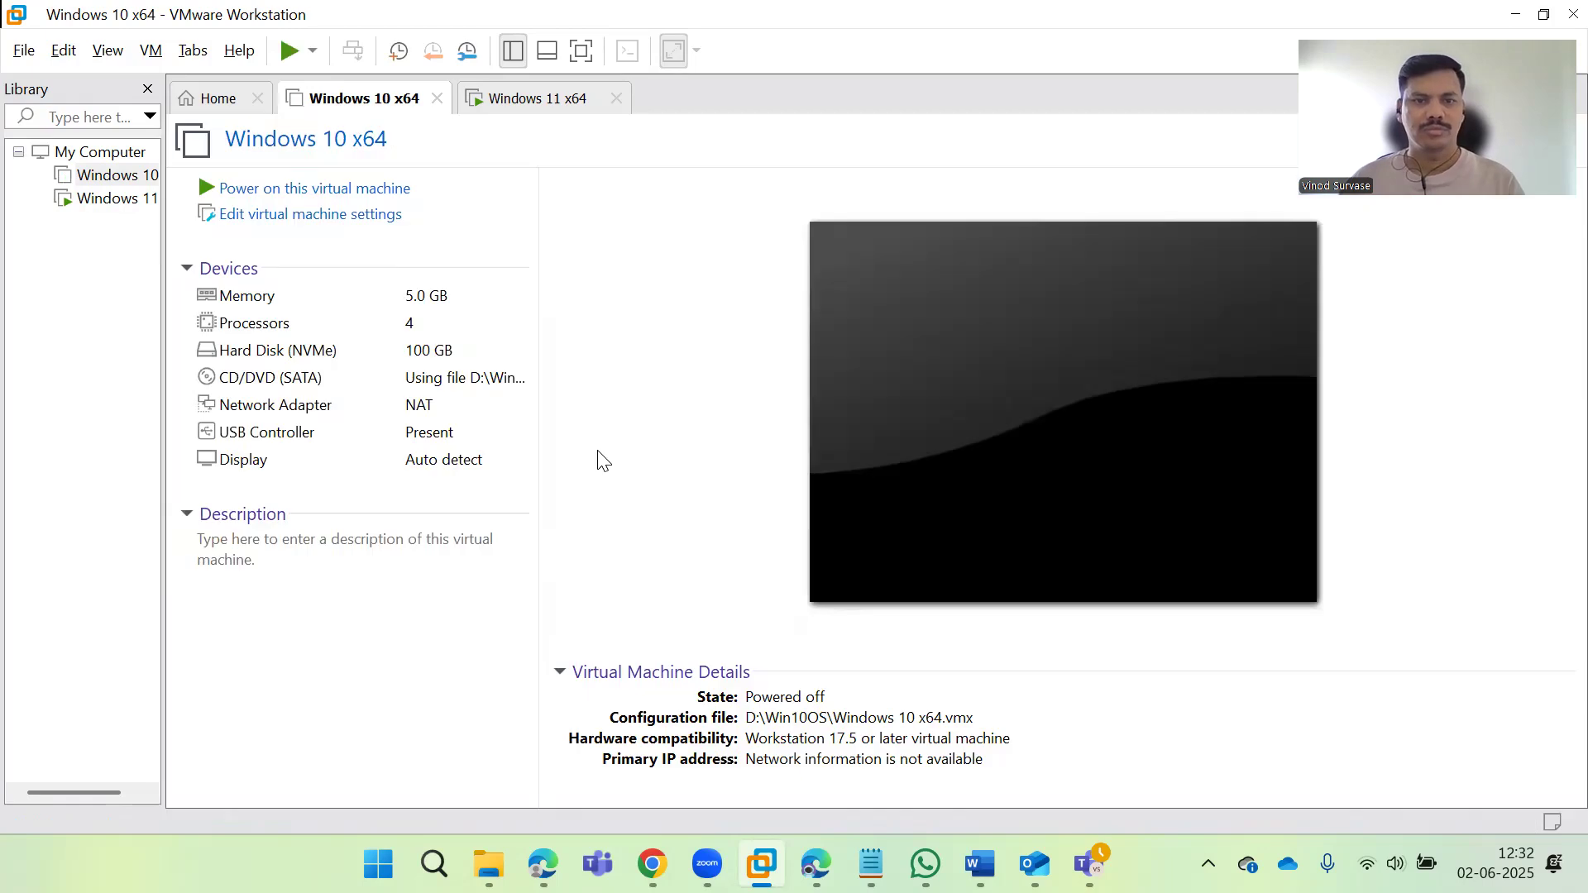
Step: Look in on the Windows 11 x64 machine and power on the Windows 10 x64 virtual machine
left_click(513, 103)
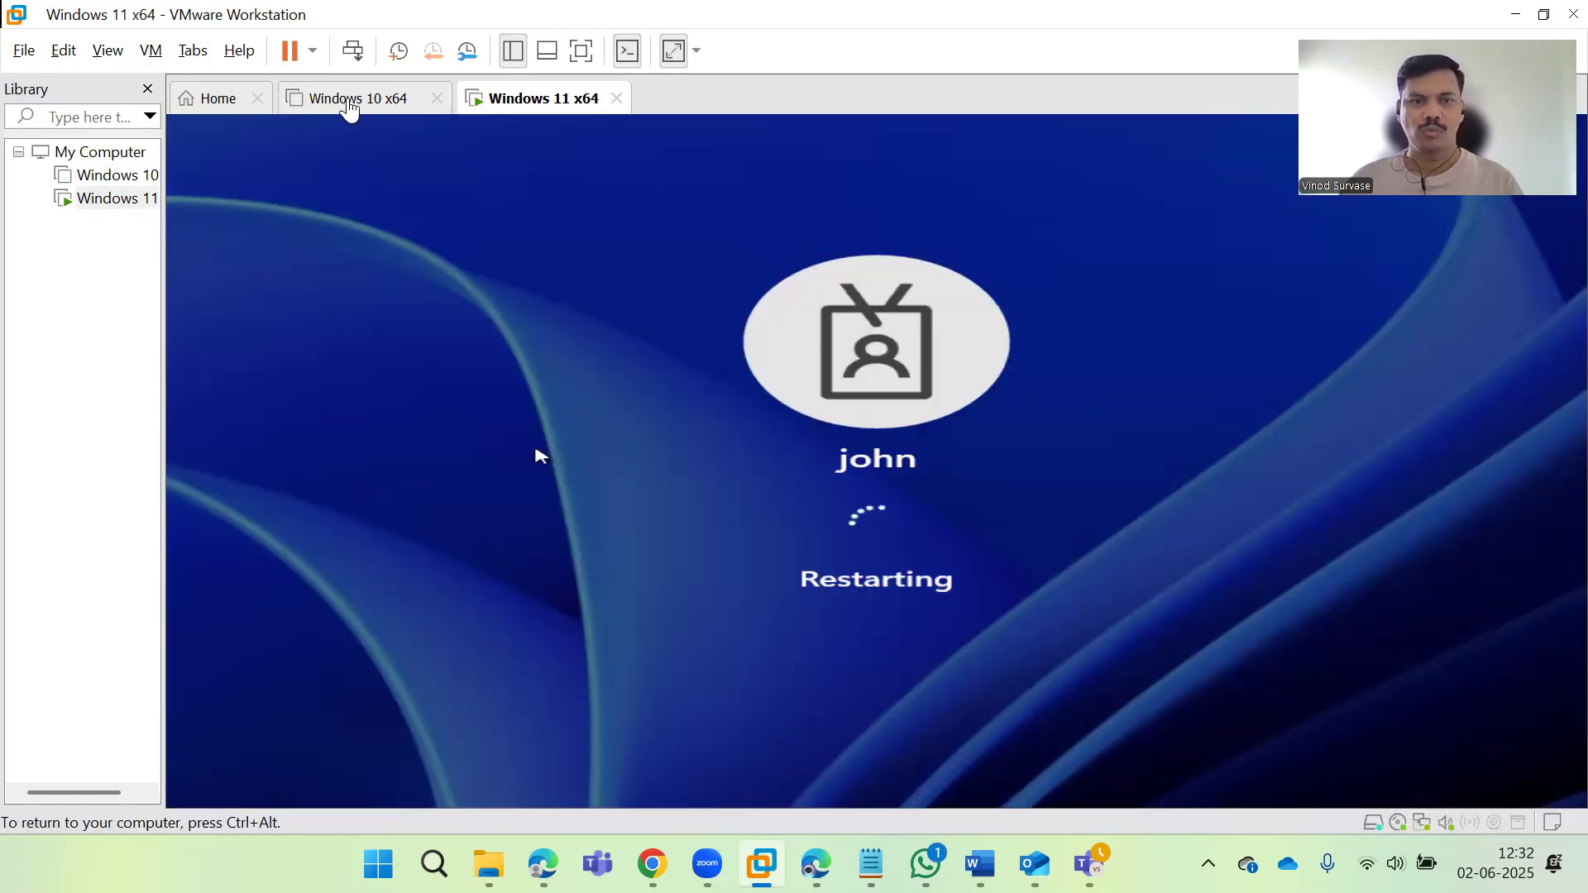
left_click(352, 101)
left_click(312, 191)
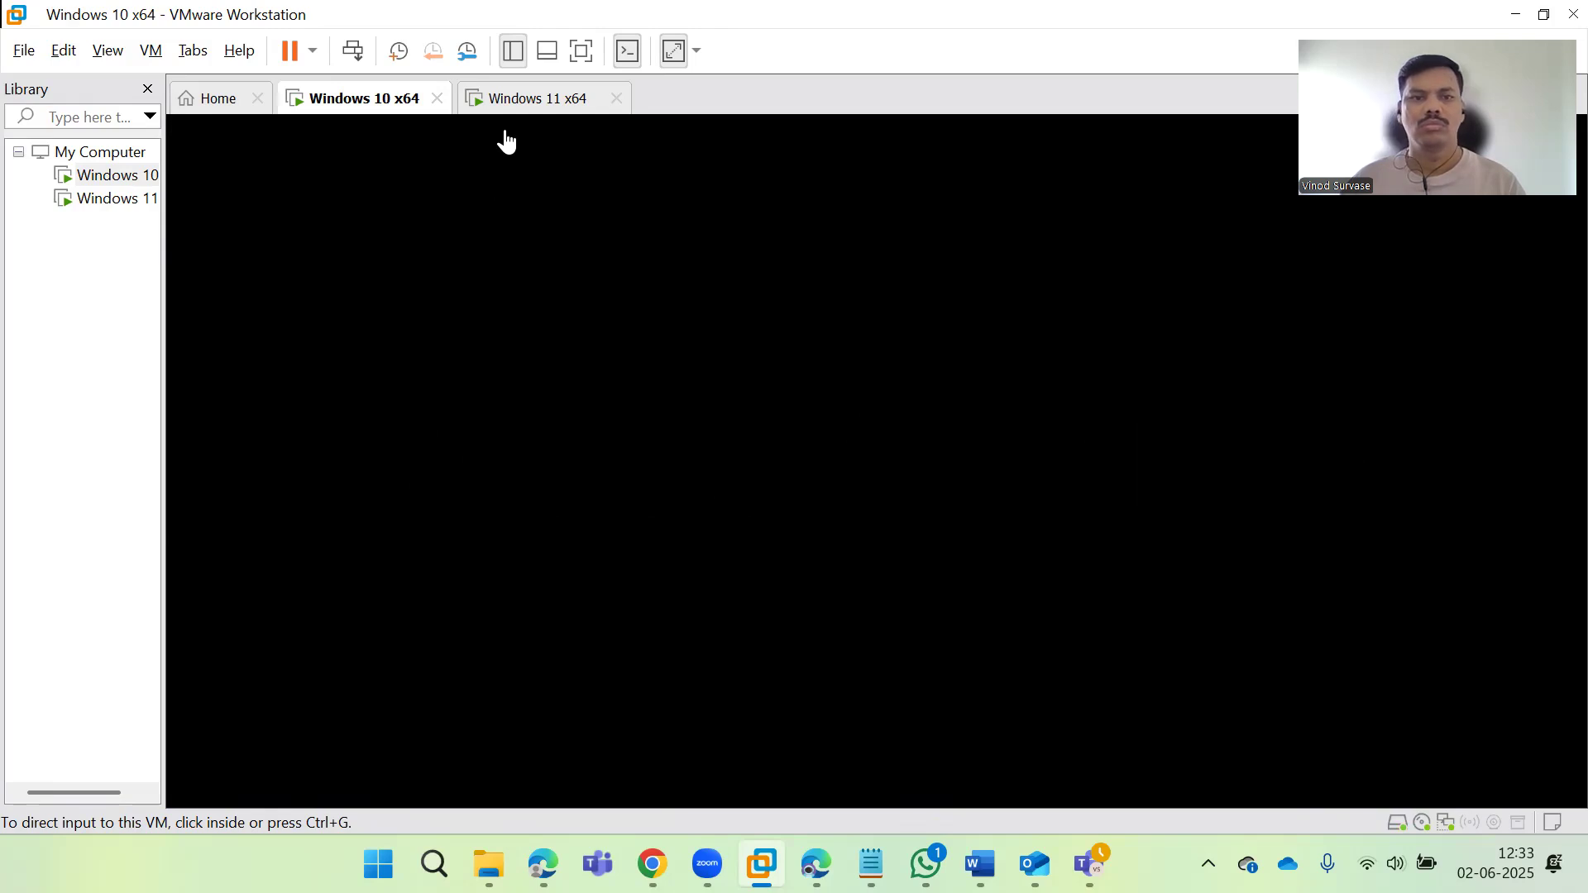
Step: Check the startup progress of the Windows 11 x64 machine, followed by the Windows 10 x64 machine
key("ctrl+Tab")
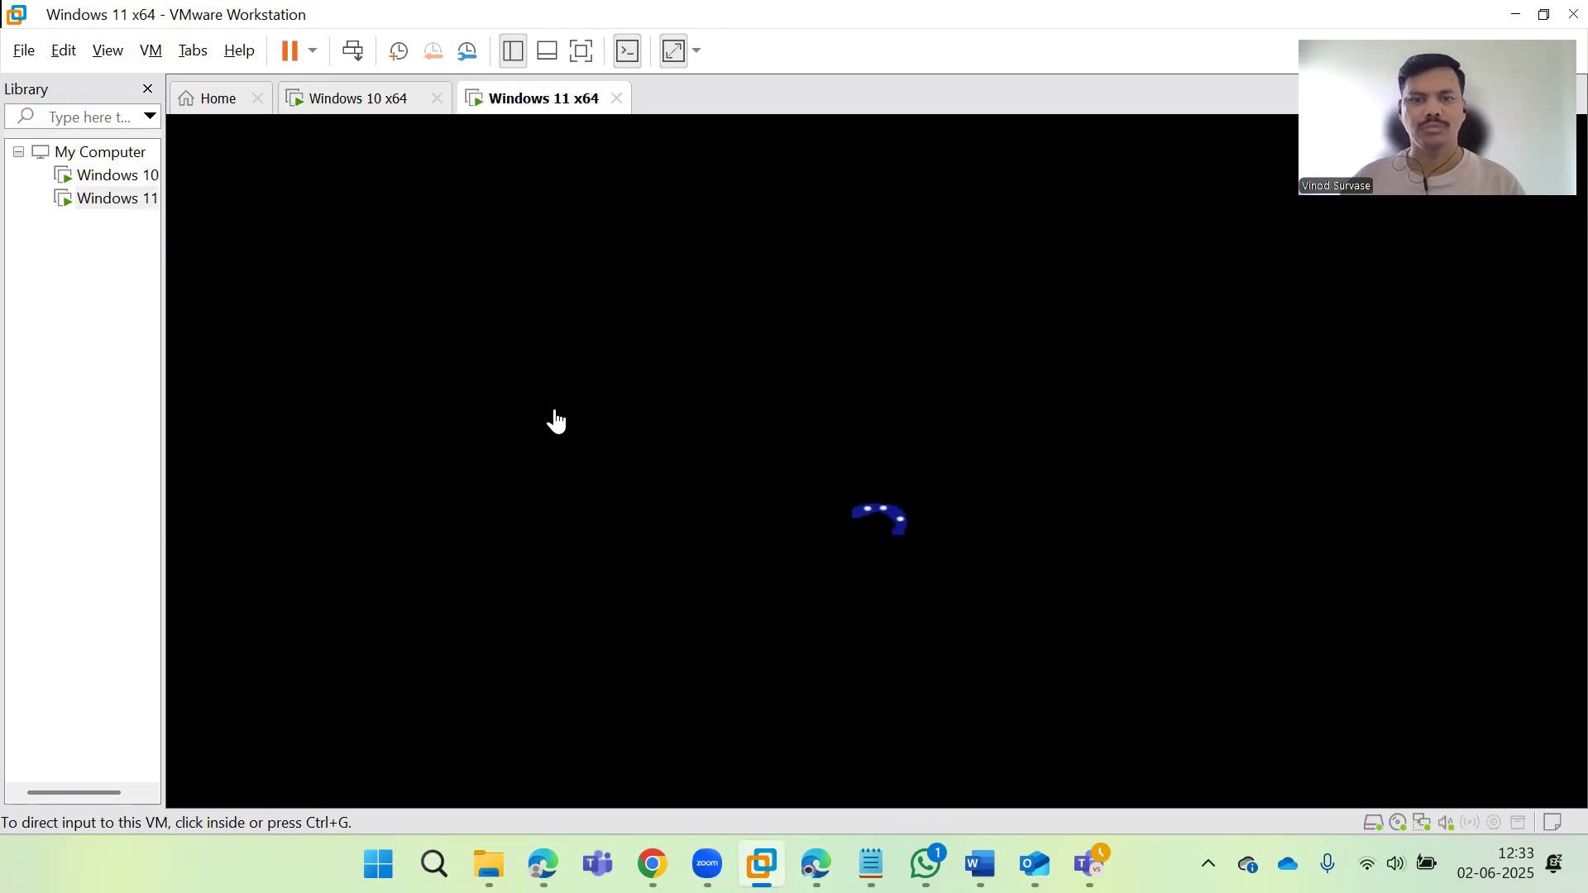
left_click(480, 462)
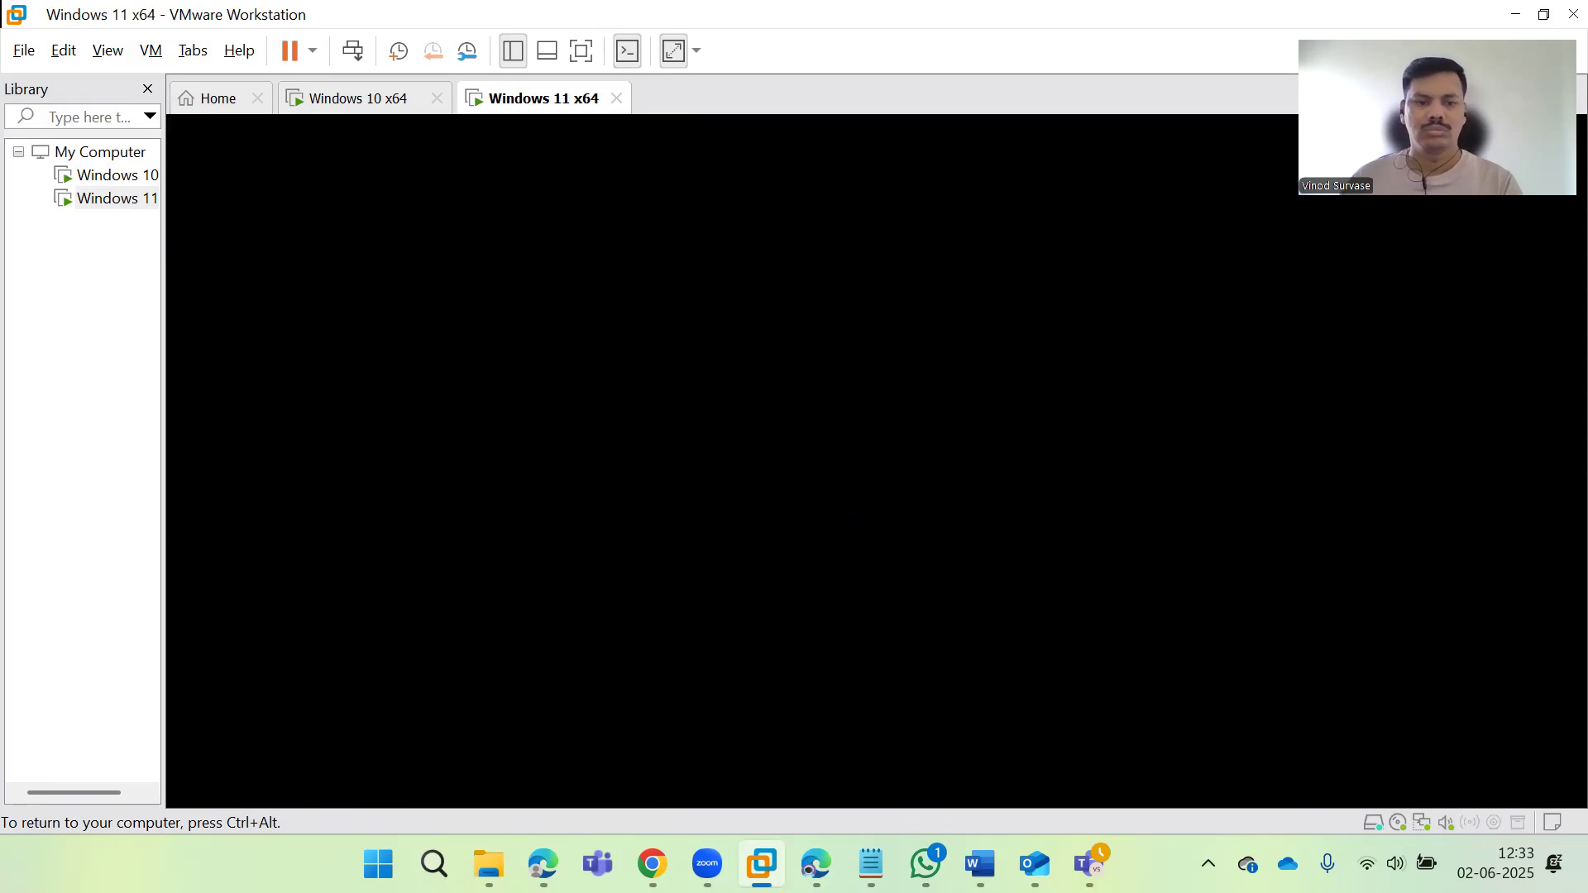
key("ctrl+alt")
left_click(352, 107)
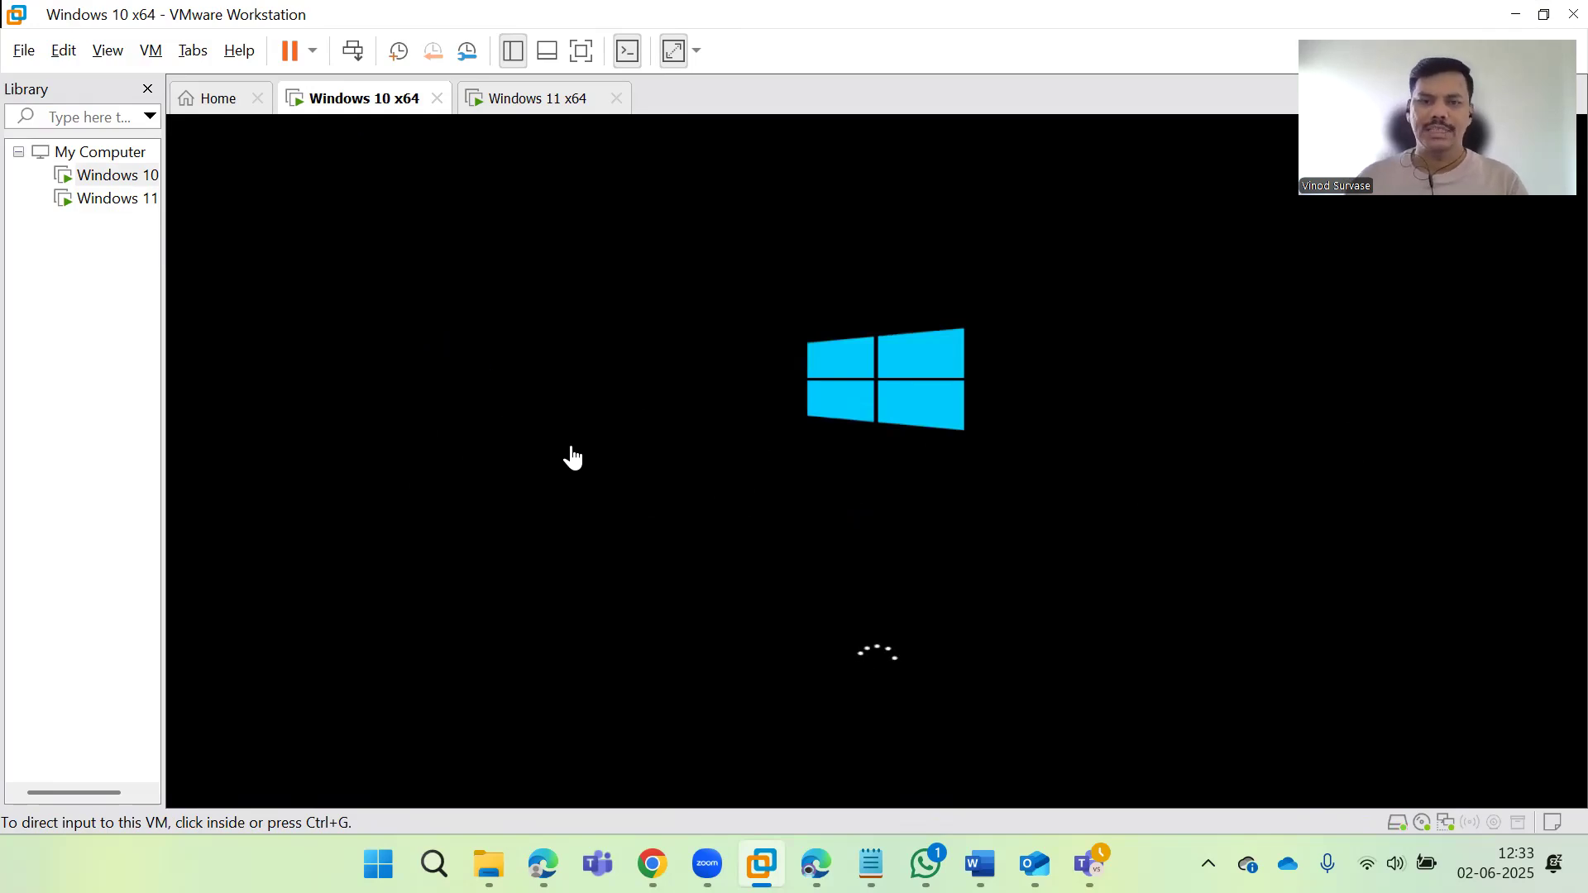
Step: Check the Windows 11 x64 machine's startup, and switch to Microsoft Edge to refresh the Set Default Browser Policy status page in Intune
left_click(526, 99)
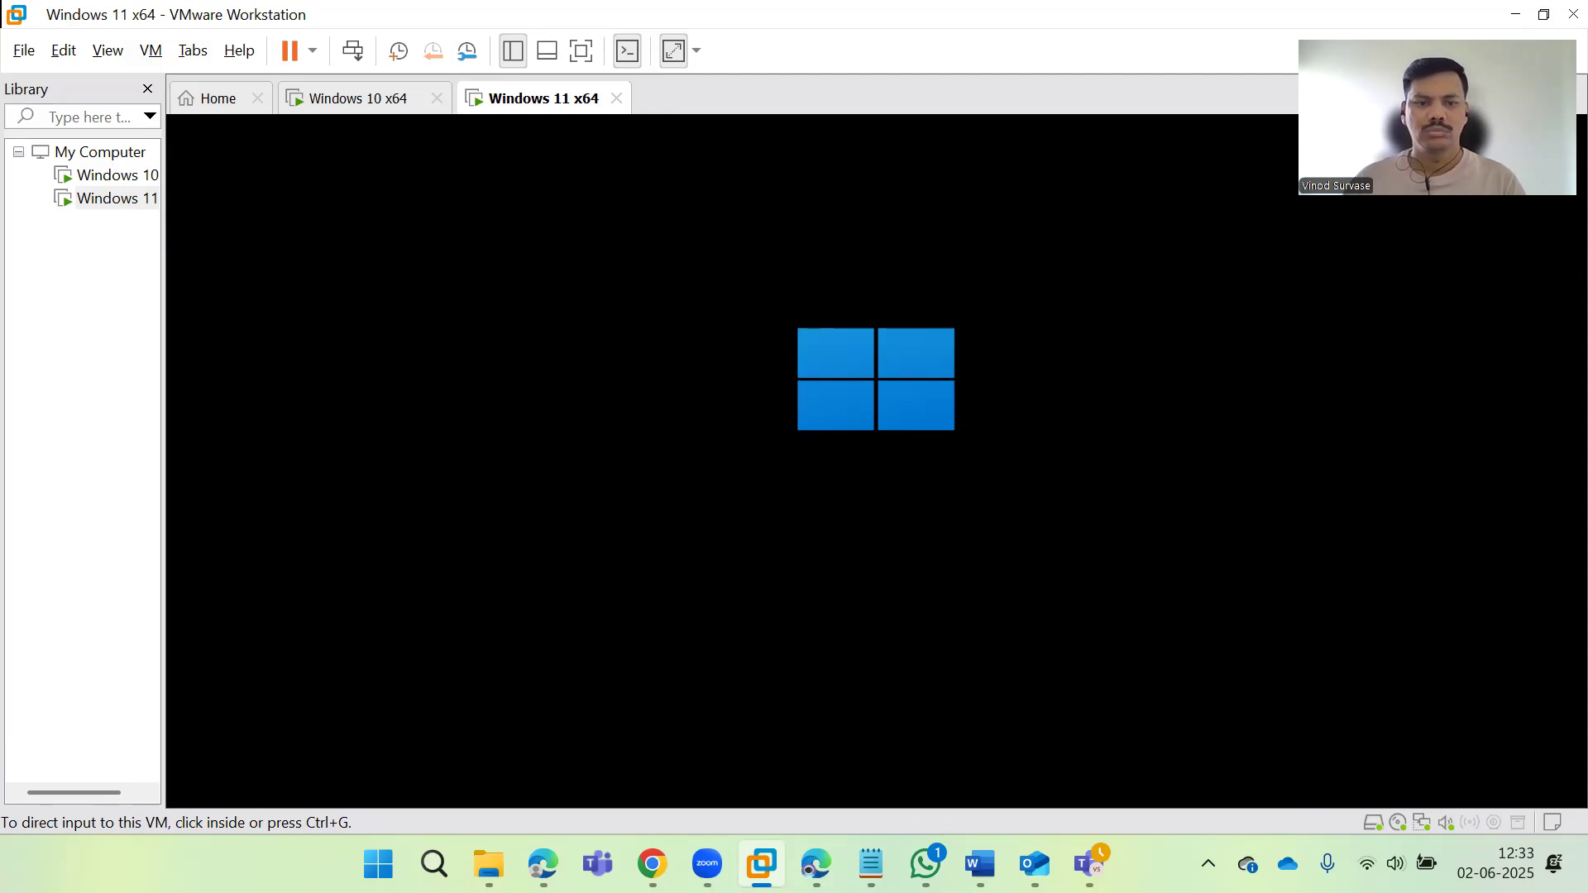
left_click(542, 863)
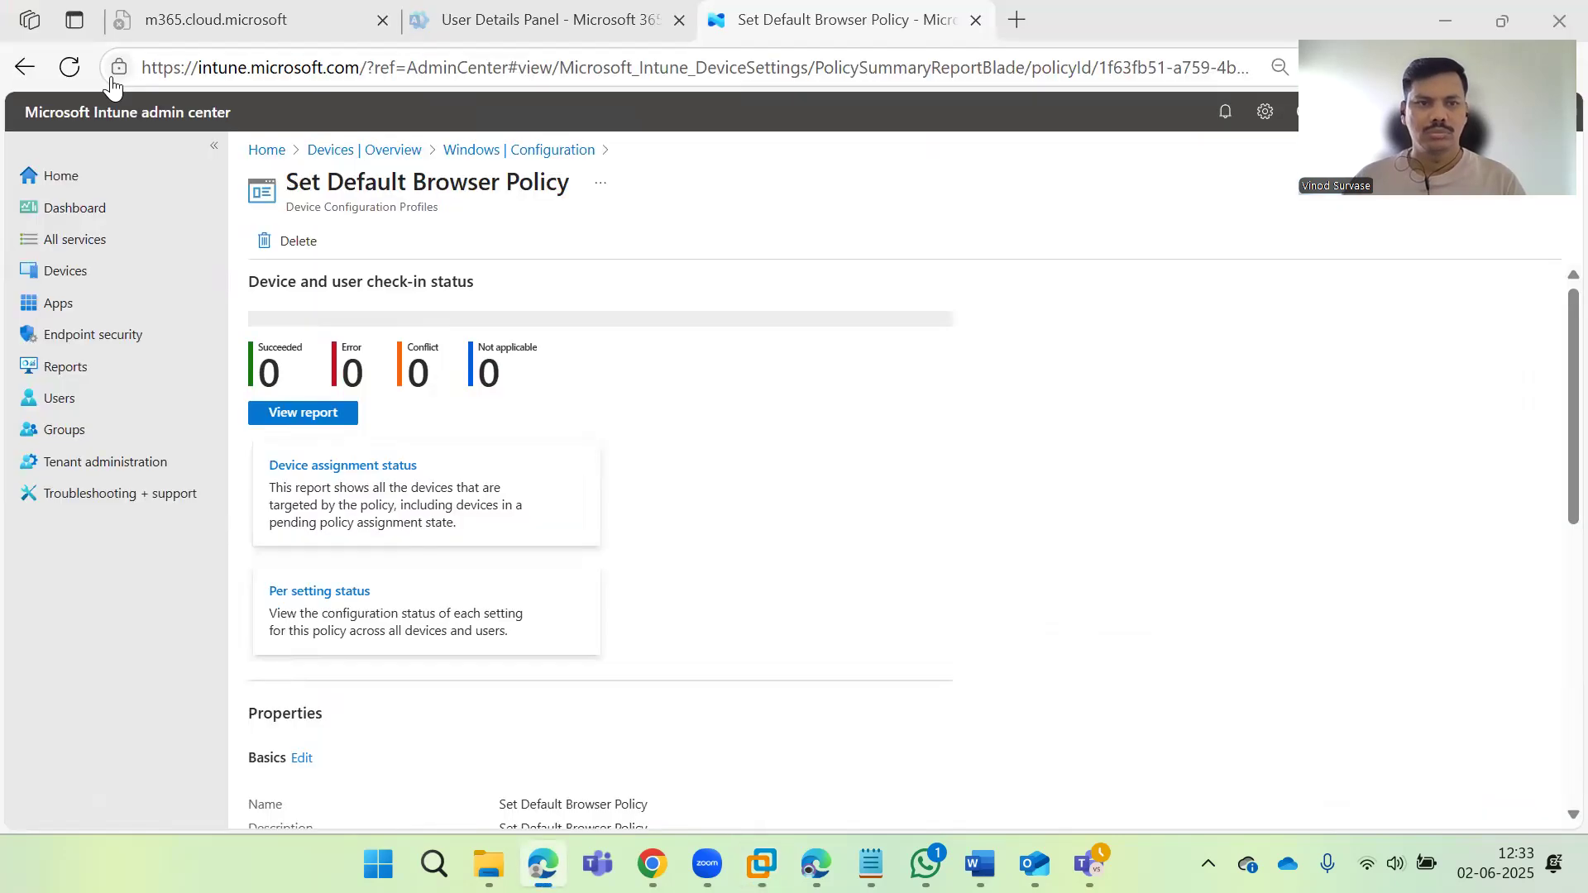
left_click(69, 67)
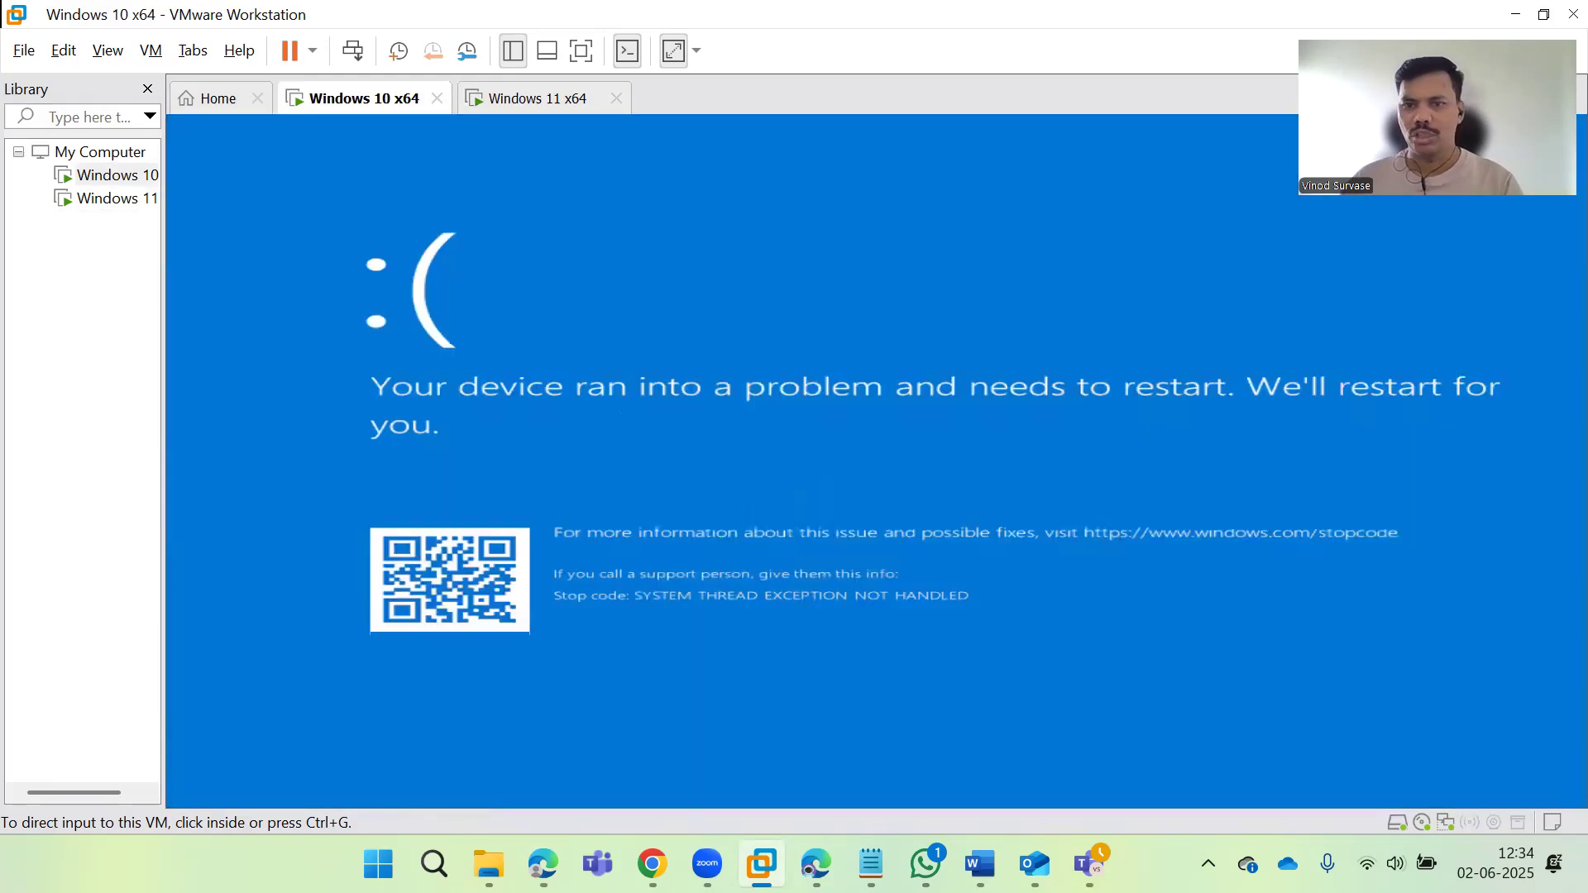
Step: Switch back to VMware Workstation and check the startup state of the Windows 10 x64 and Windows 11 x64 virtual machines
key("ctrl+g")
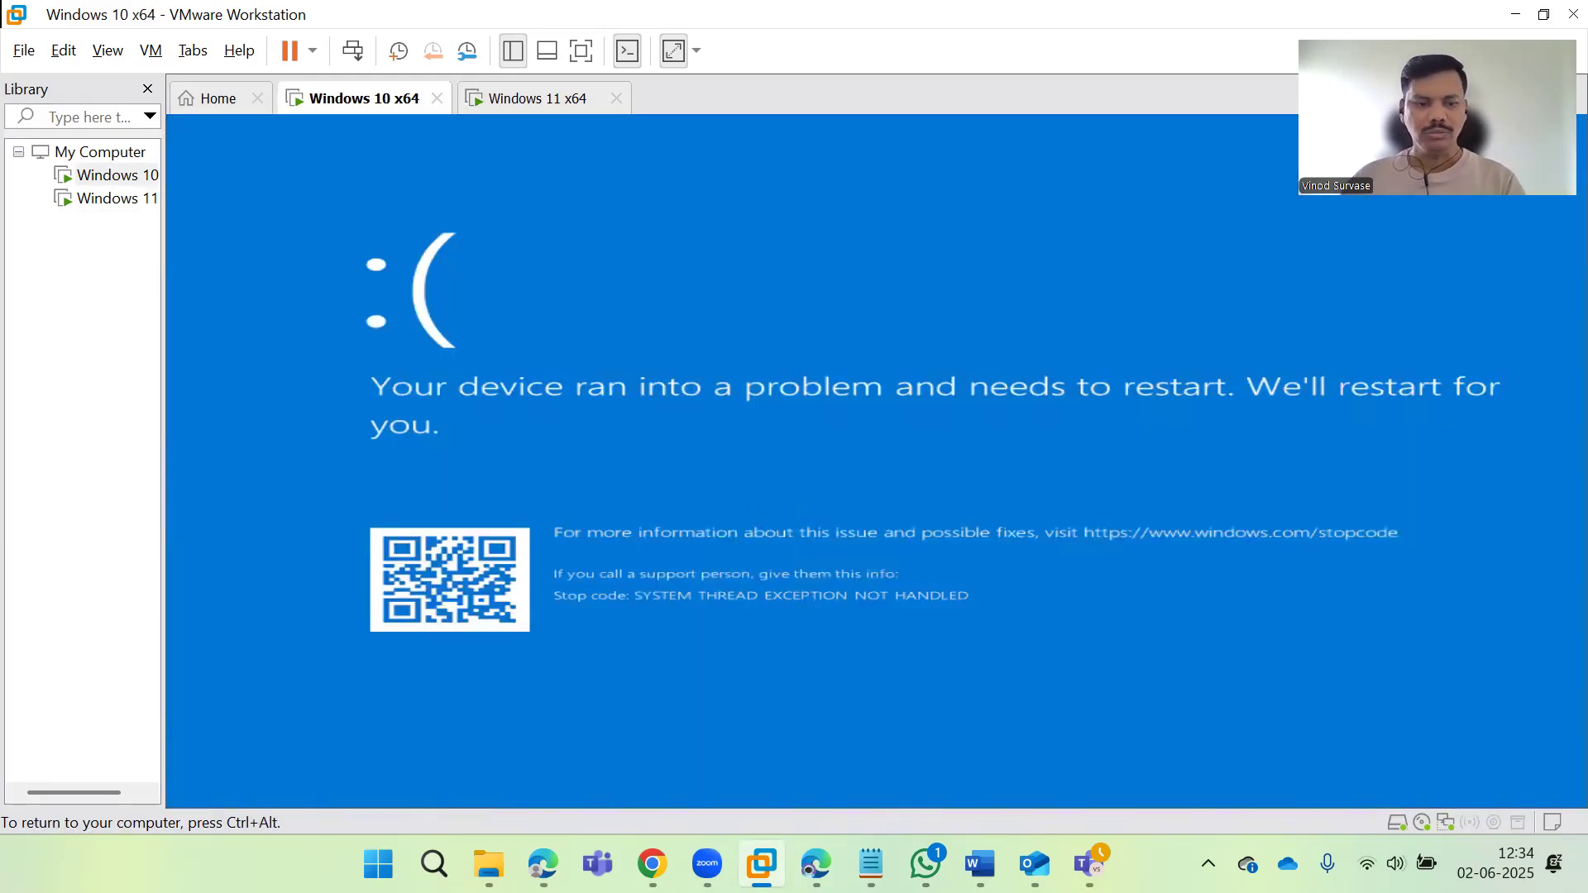
left_click(529, 98)
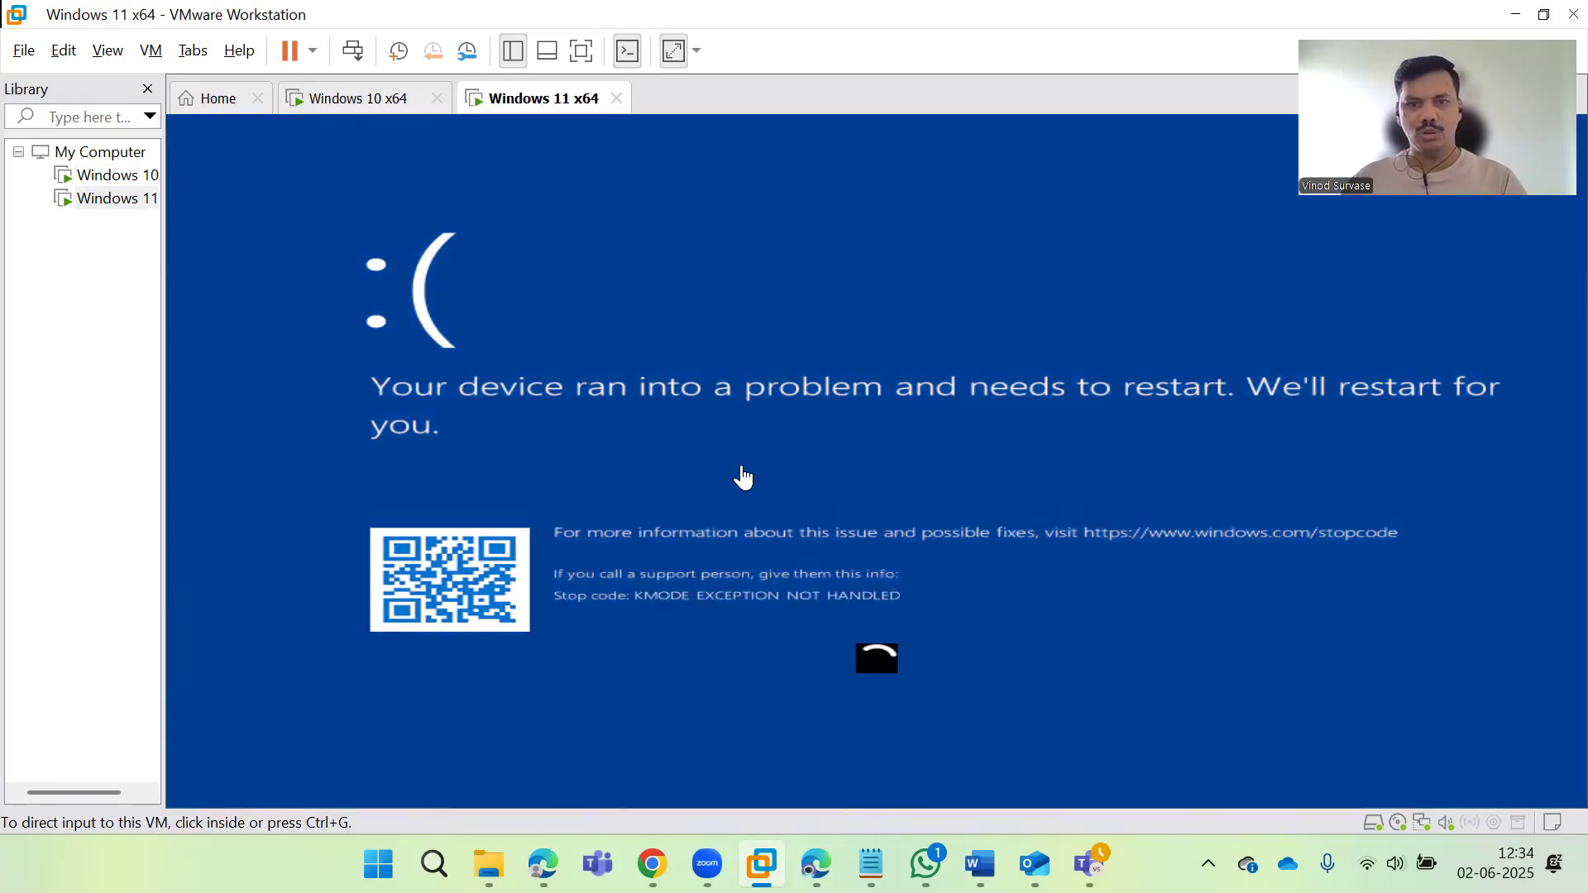
left_click(743, 478)
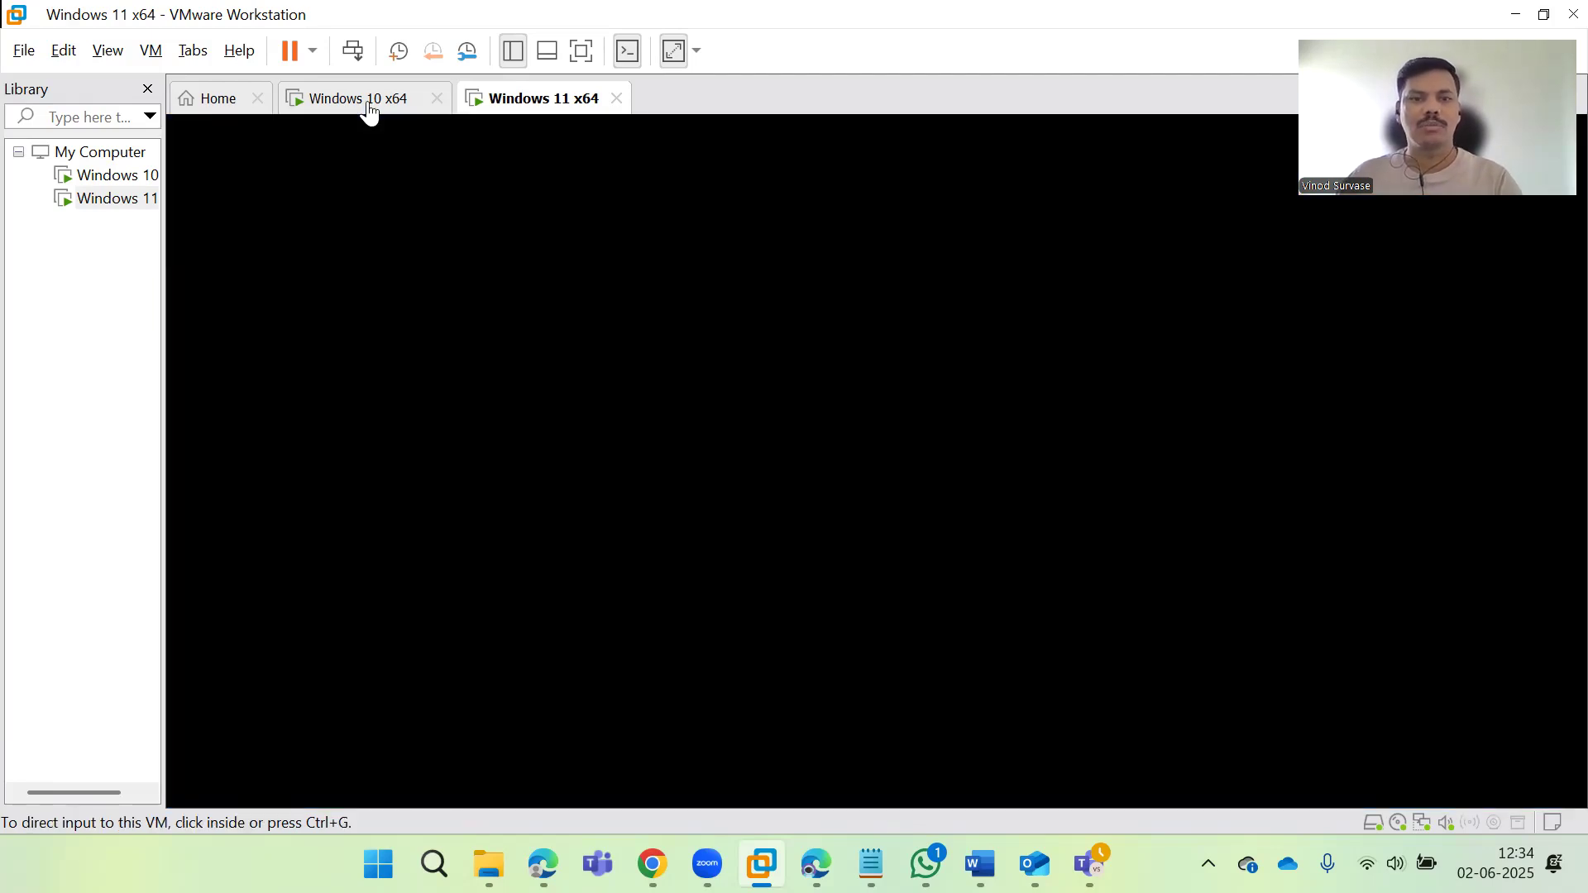
Step: Shut down the guest operating system of the Windows 10 x64 virtual machine from its stop-code screen
left_click(370, 113)
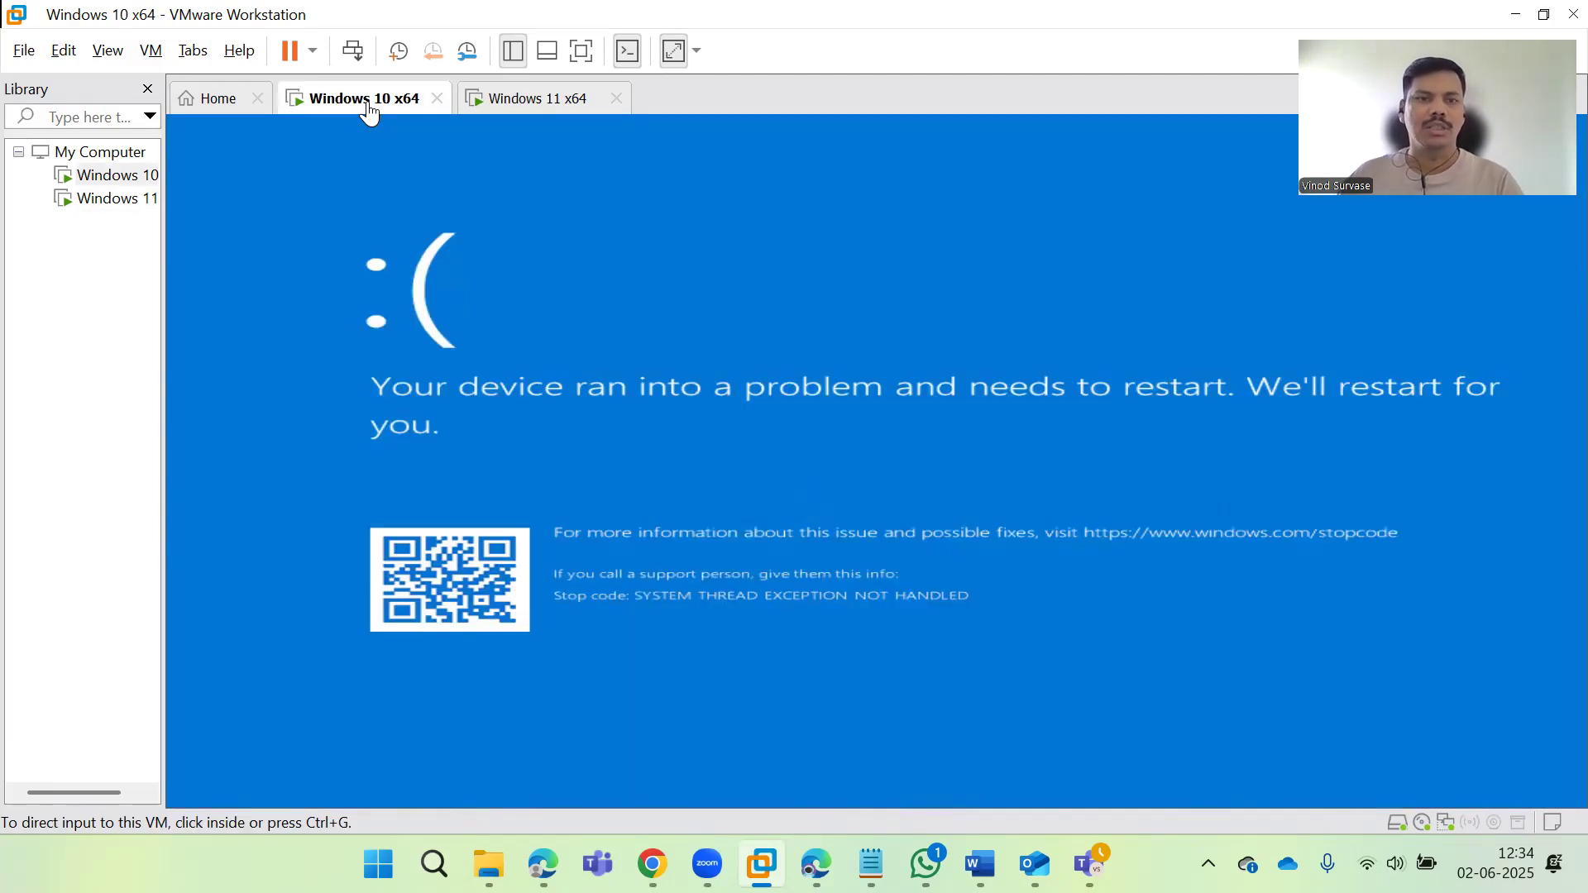
right_click(369, 104)
mouse_move(604, 156)
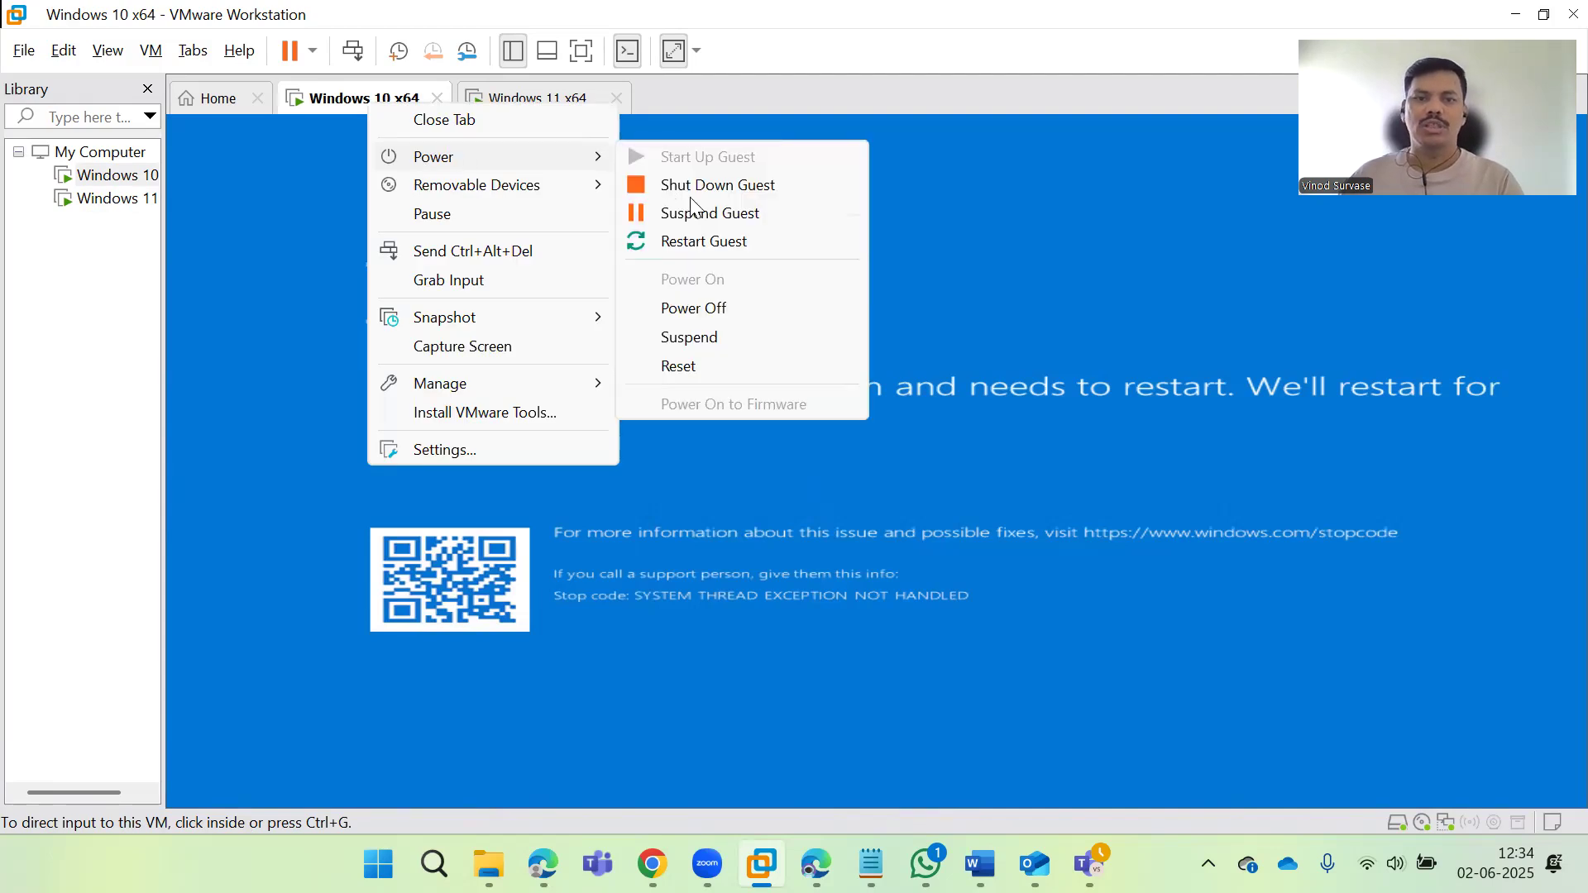
left_click(729, 197)
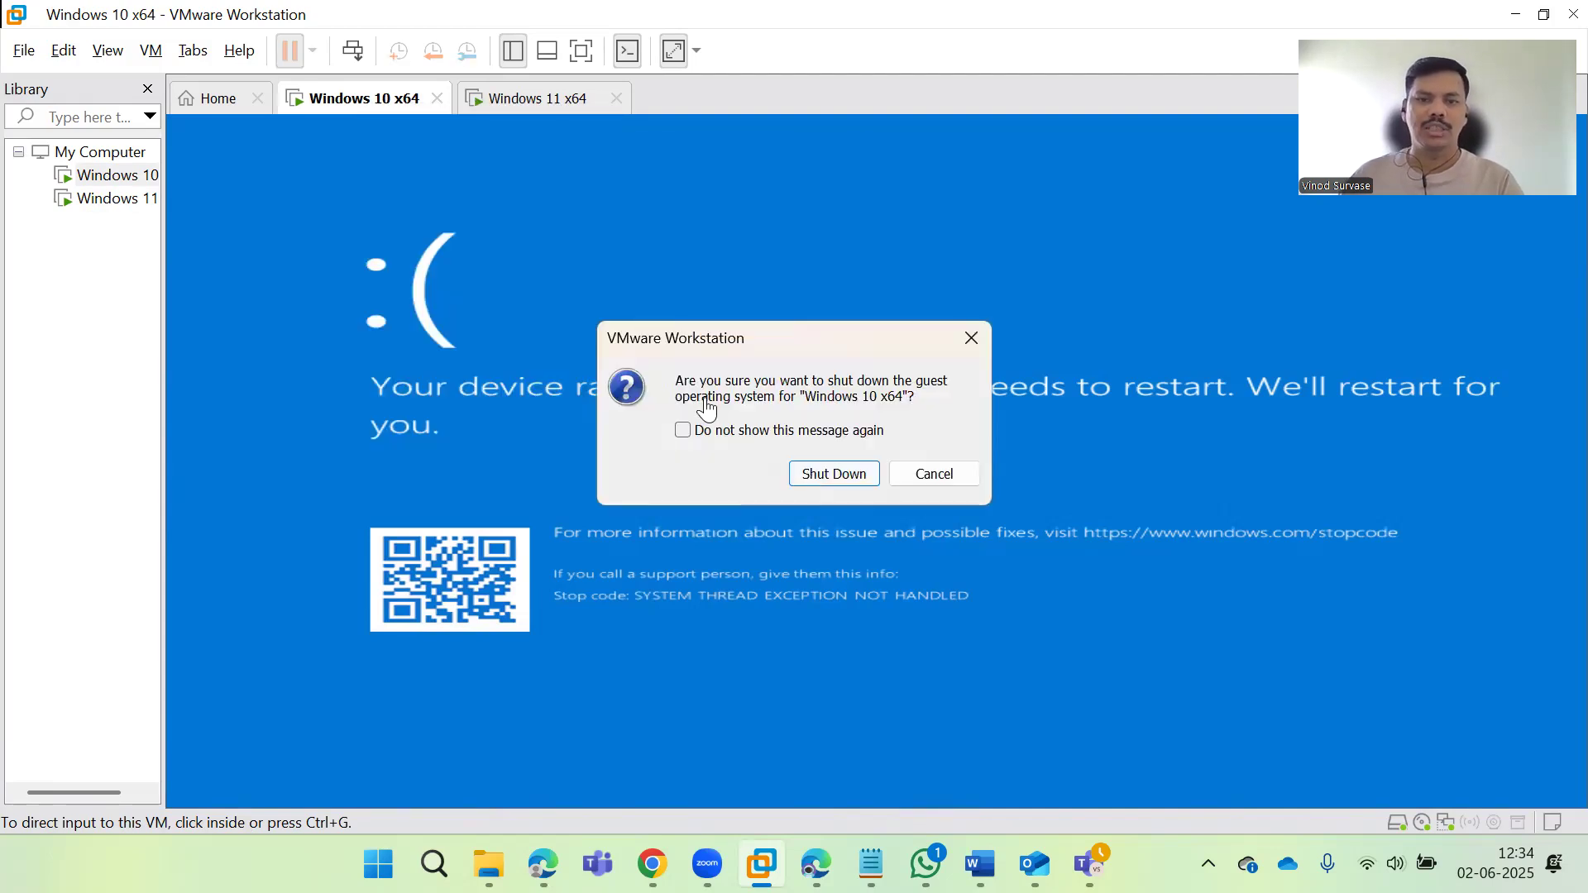
key("Return")
Step: Shut down the guest operating system of the Windows 11 x64 virtual machine
left_click(530, 99)
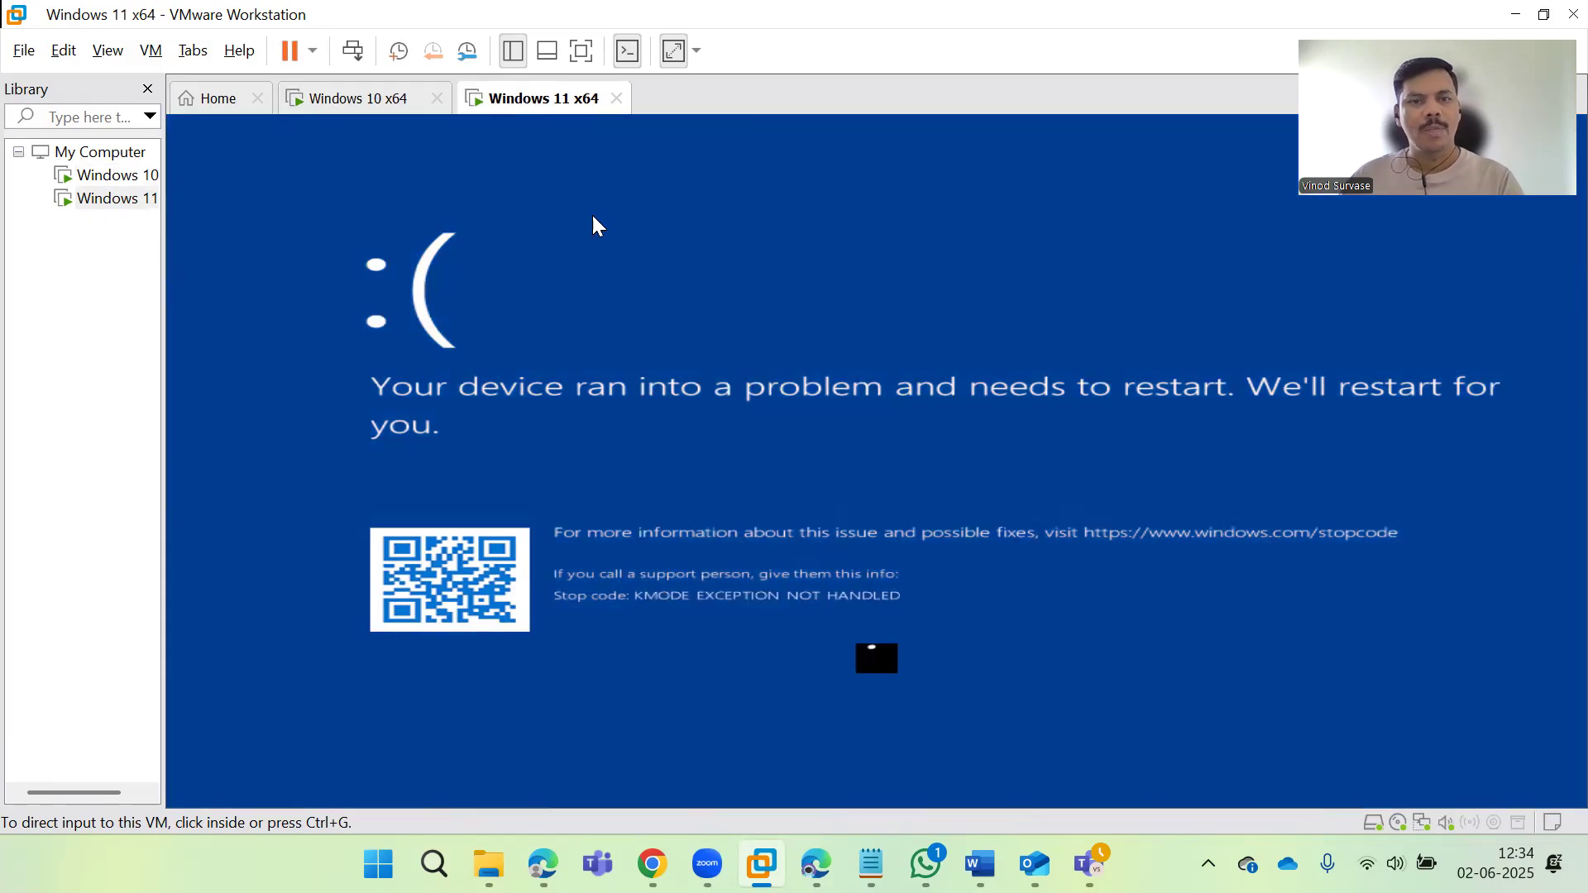
right_click(529, 101)
mouse_move(603, 156)
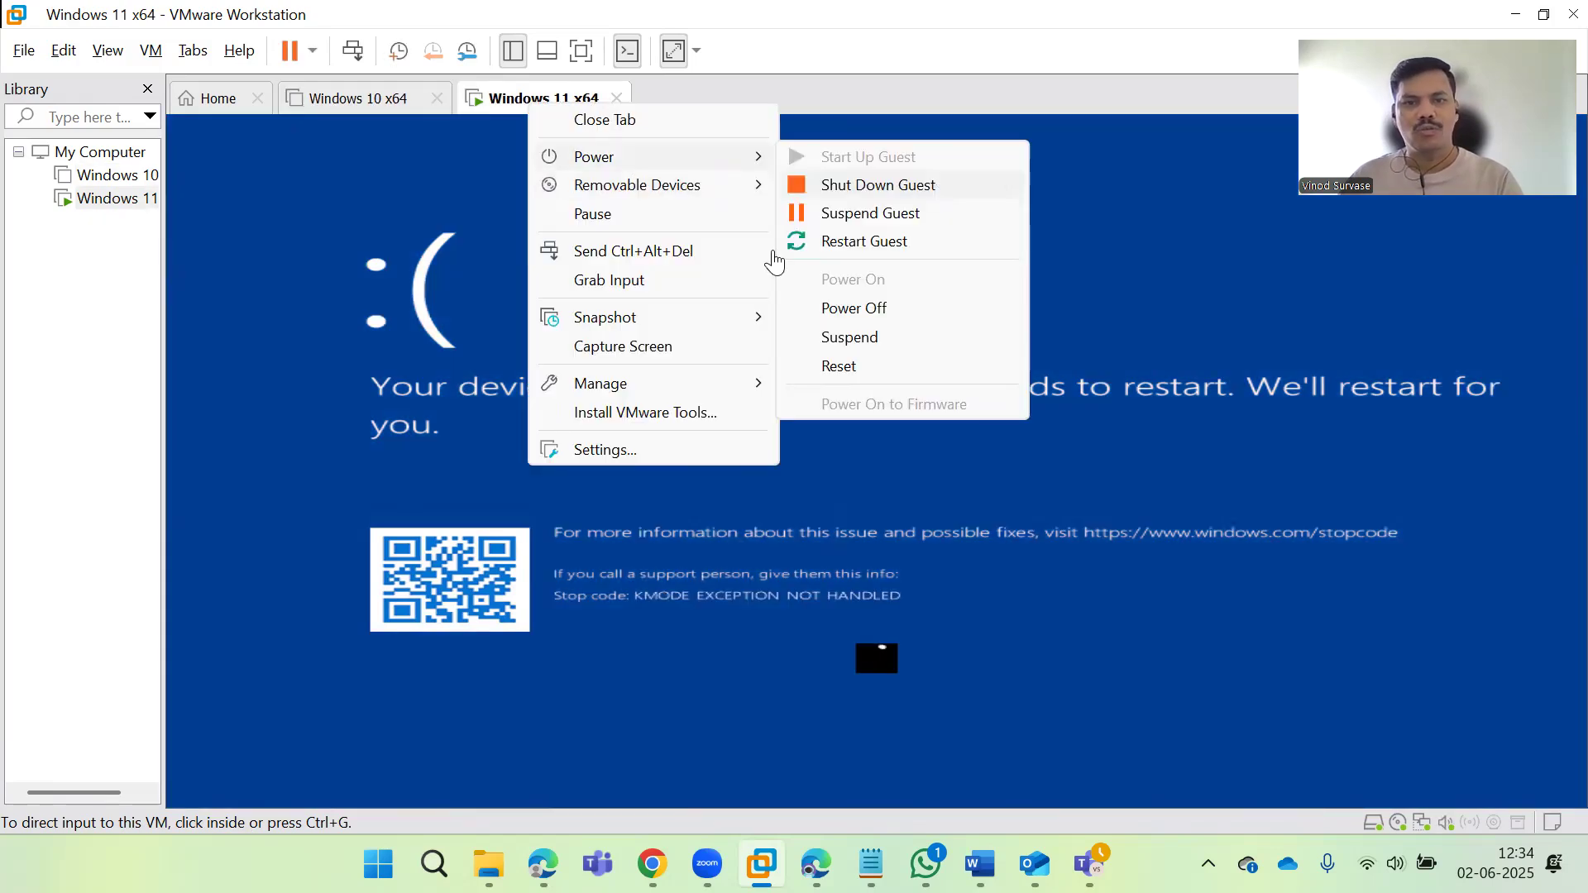
left_click(943, 181)
key("Return")
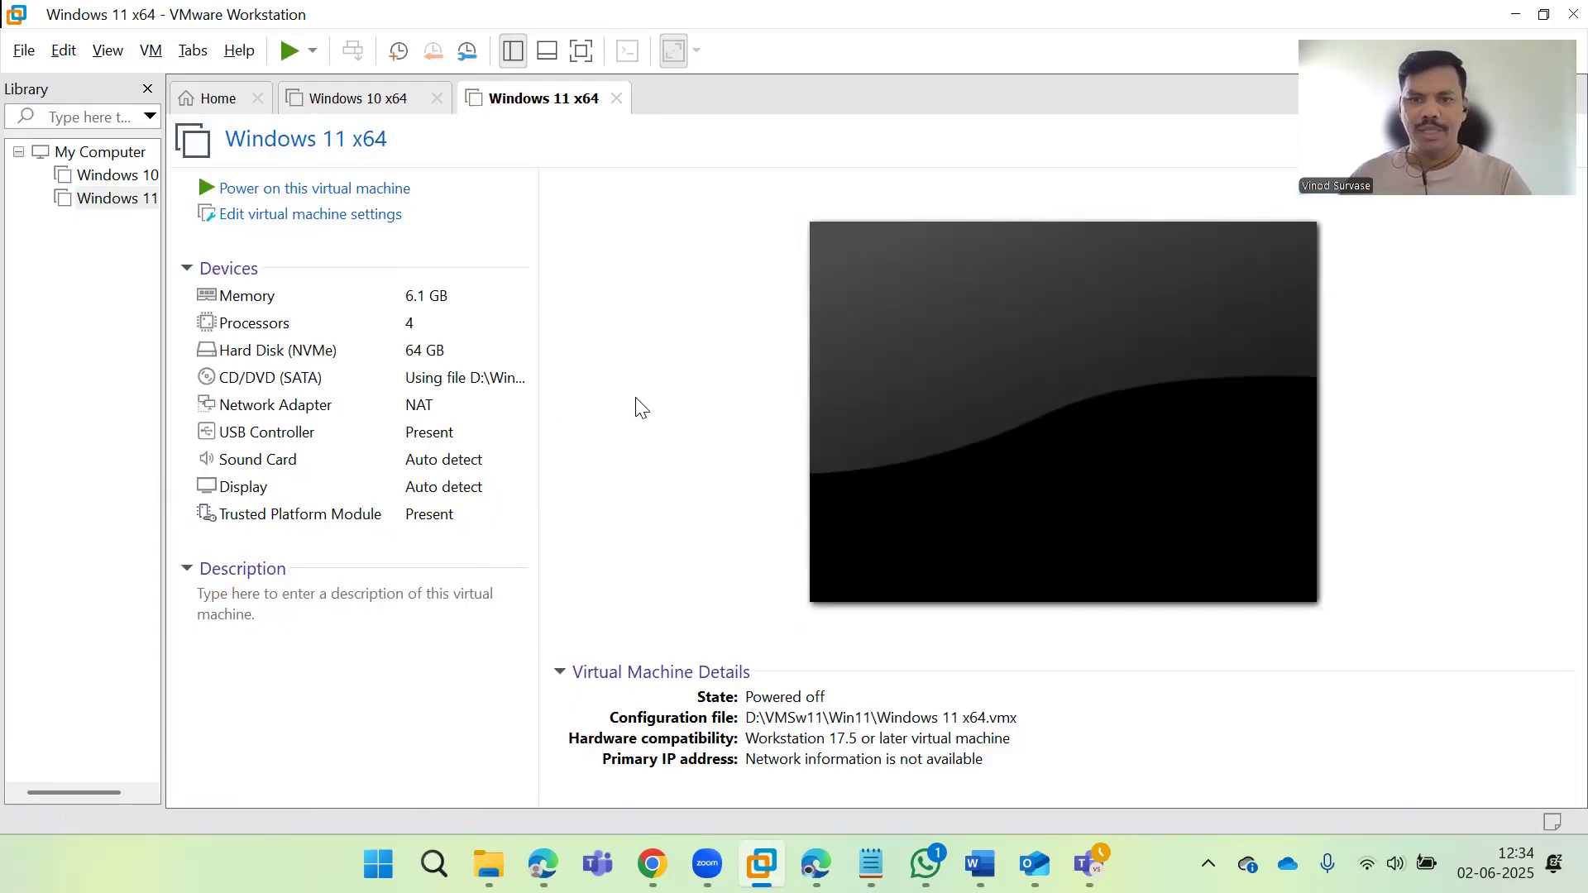
Step: Switch to Microsoft Edge and review the device and user check-in status of the Set Default Browser Policy in Intune
left_click(543, 864)
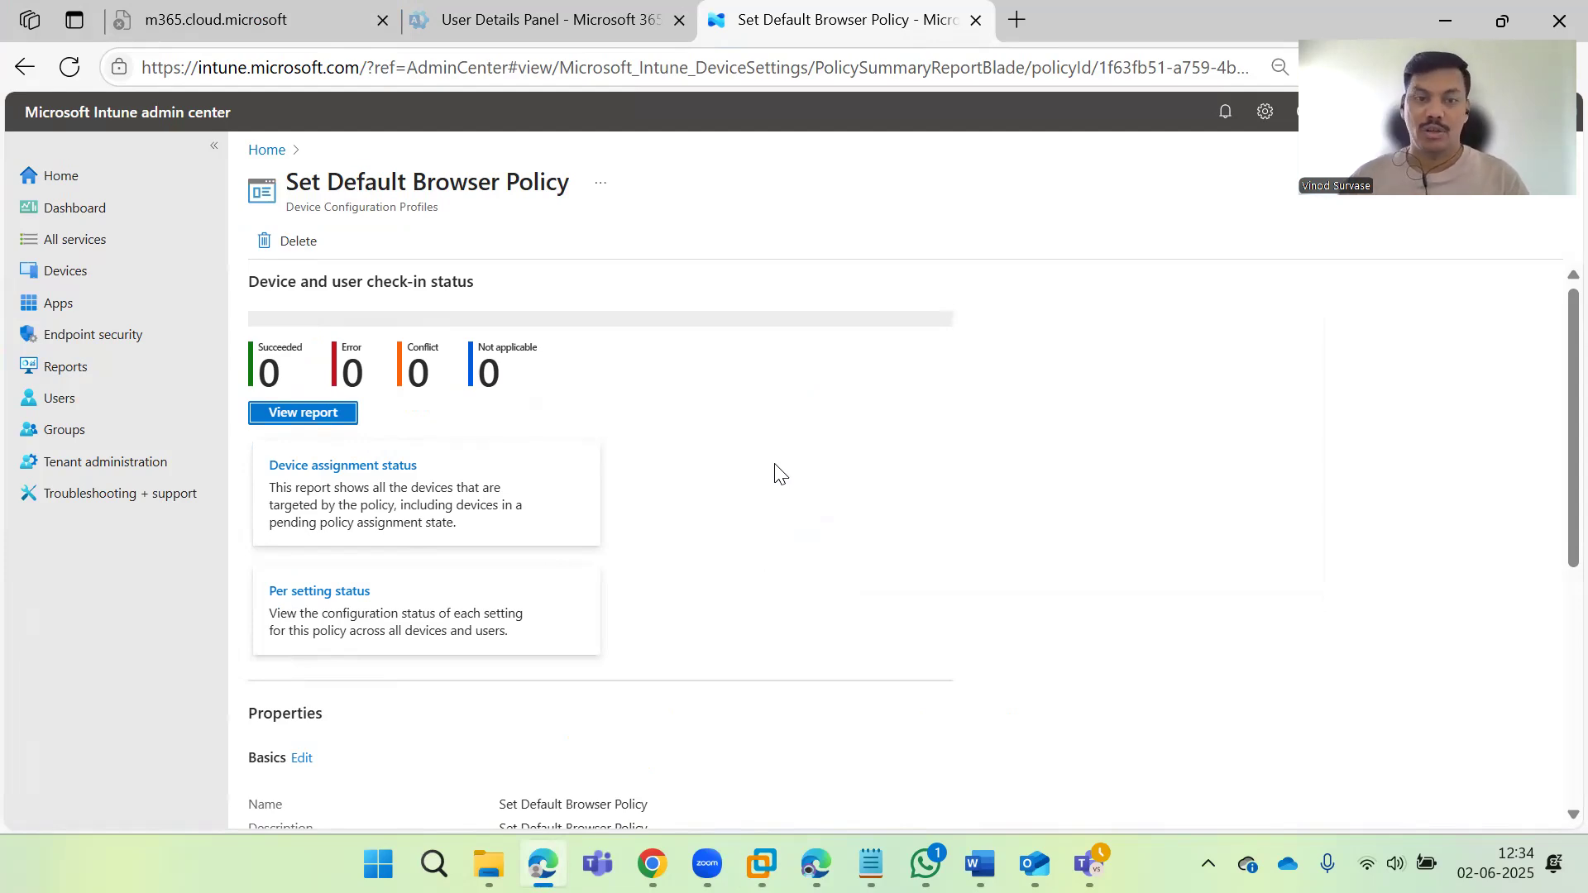
left_click(1278, 282)
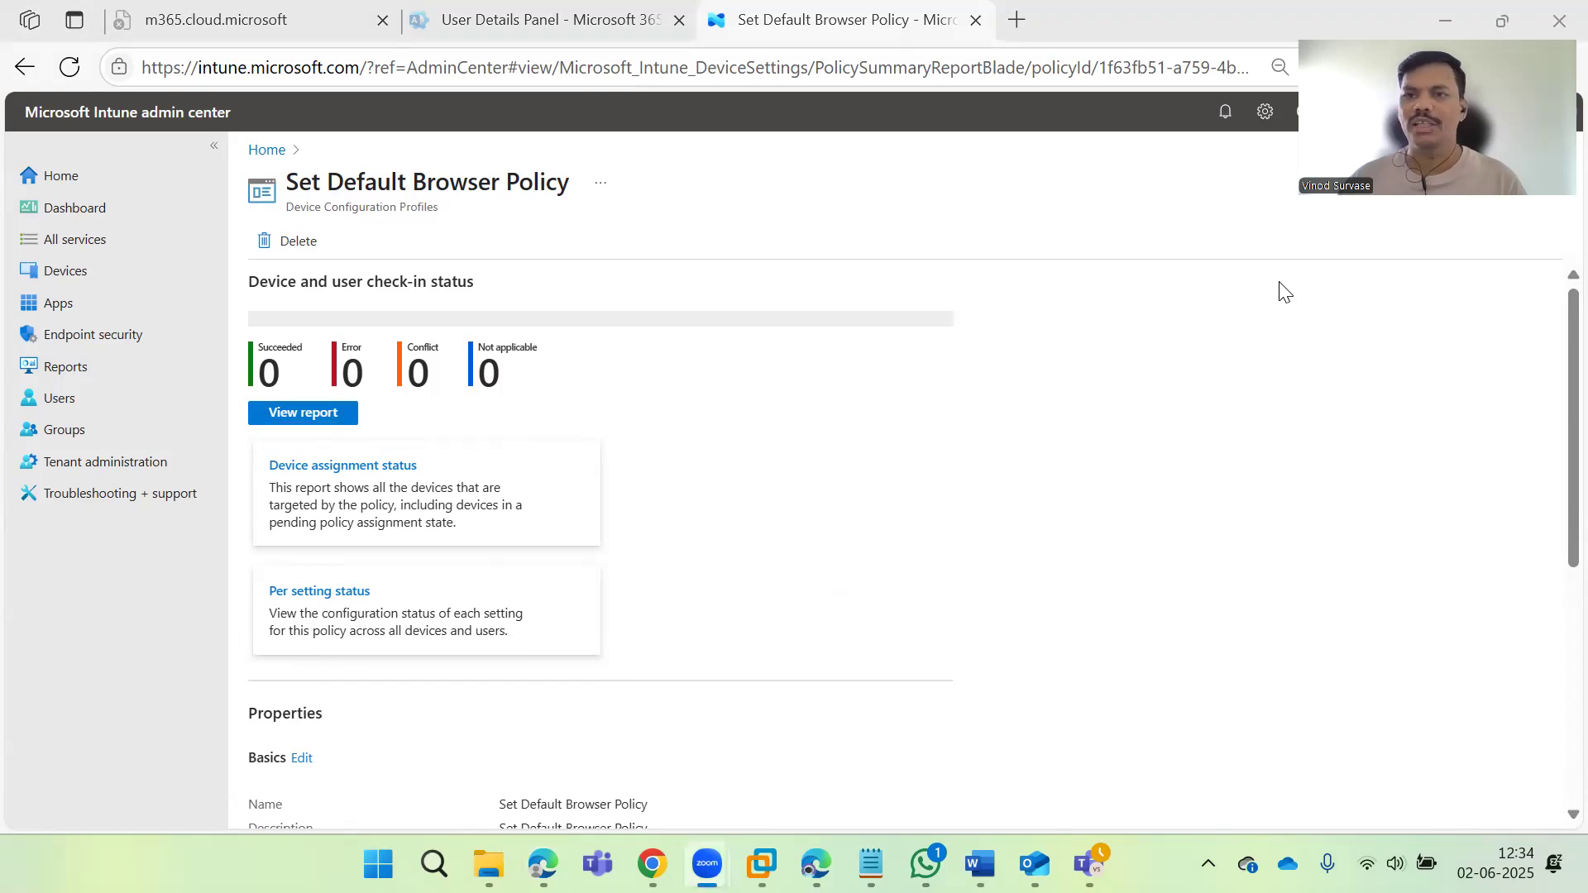